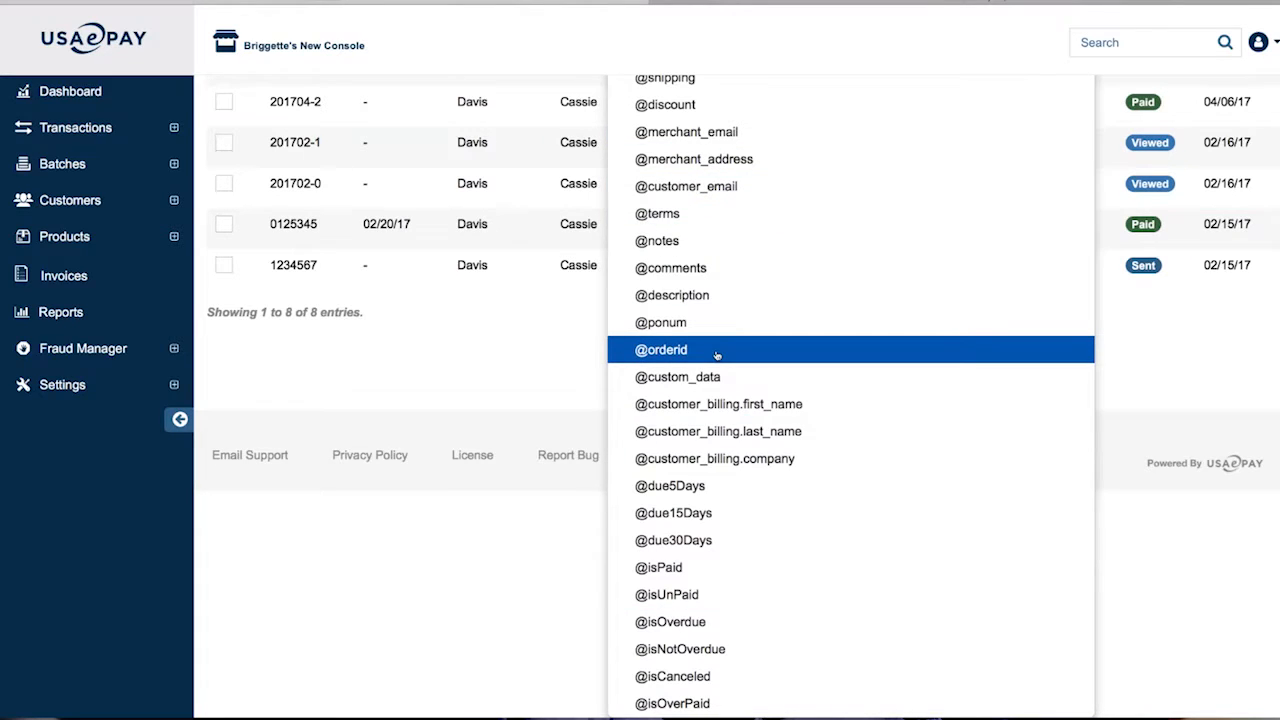
{"action": "scroll", "coordinate": [717, 354], "scroll_direction": "up", "scroll_amount": 3}
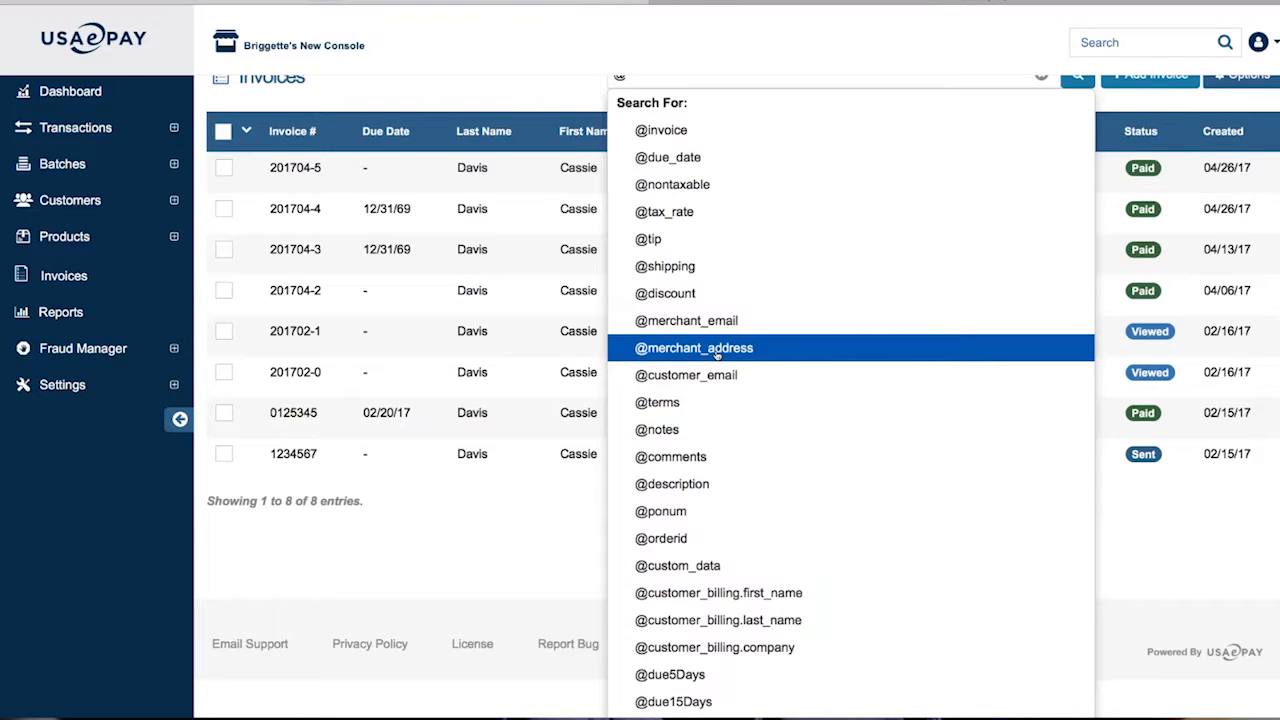
{"action": "key", "text": "Escape"}
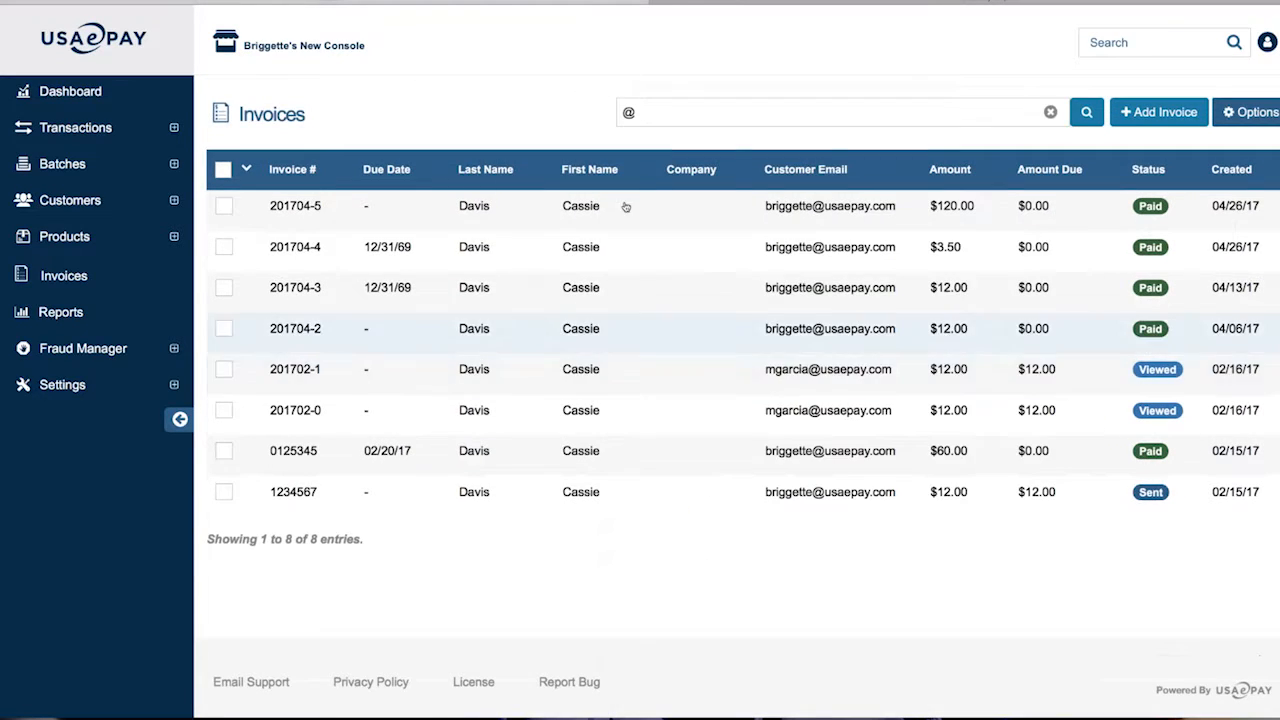
{"action": "left_click", "coordinate": [685, 108]}
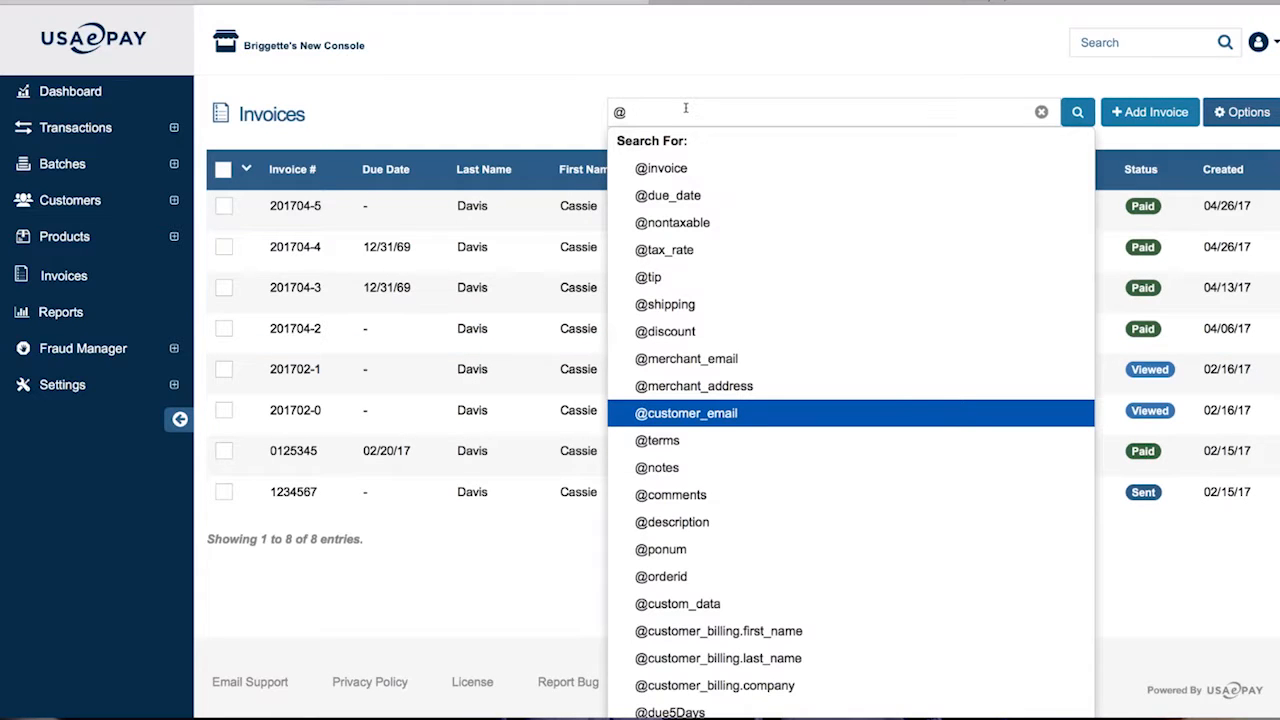
{"action": "left_click", "coordinate": [696, 412]}
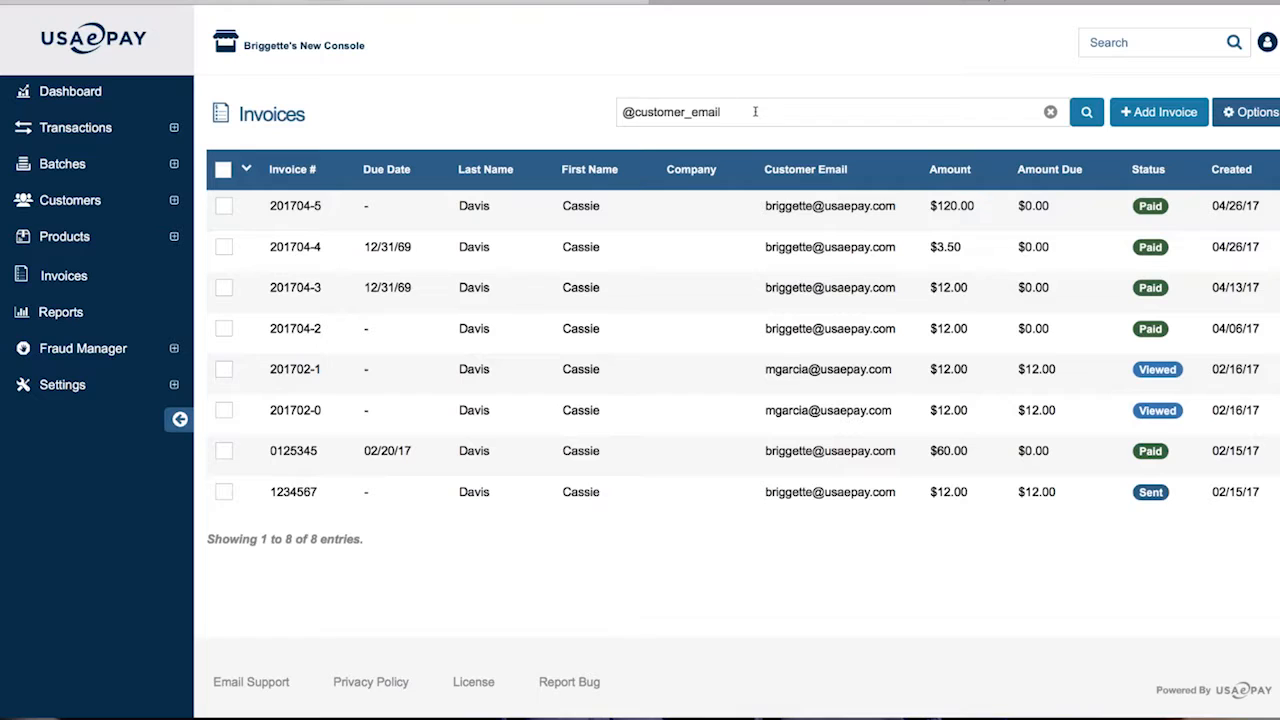
{"action": "left_click", "coordinate": [722, 112]}
{"action": "left_click", "coordinate": [1086, 112]}
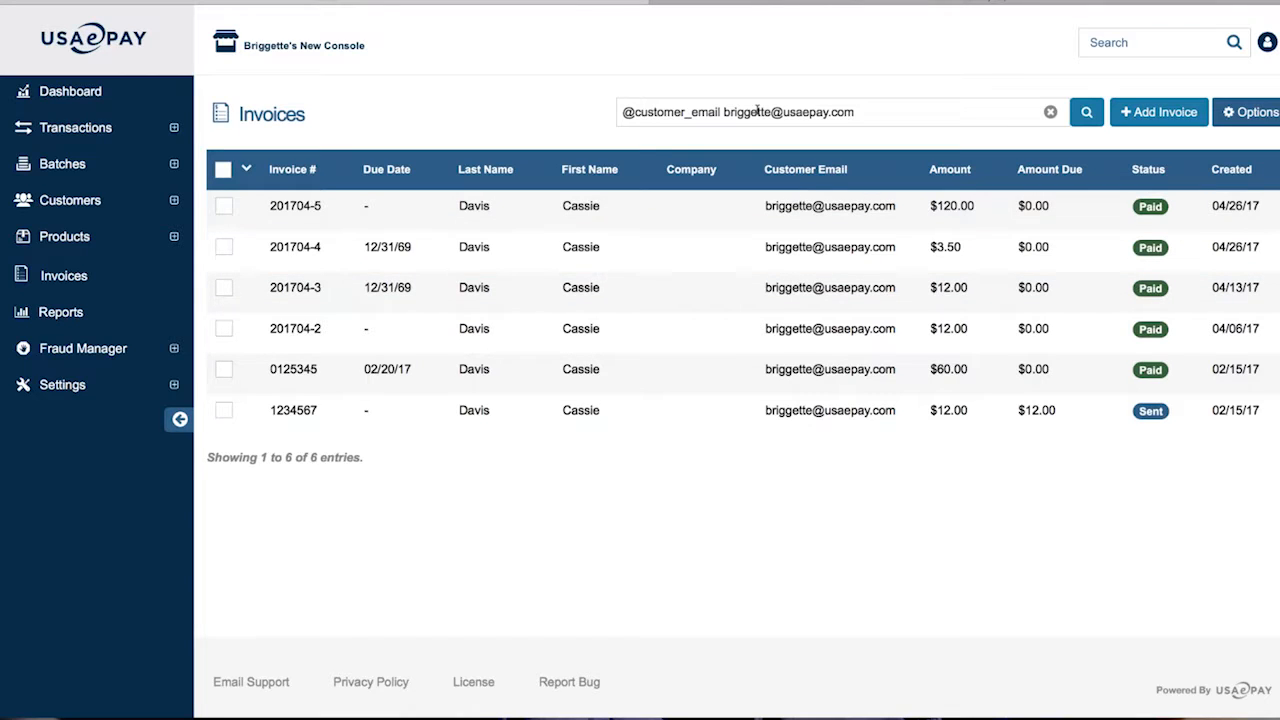
Review the e-mail search terms, then clear the filter to show all 8 invoices
{"action": "left_click_drag", "start_coordinate": [724, 112], "coordinate": [894, 110]}
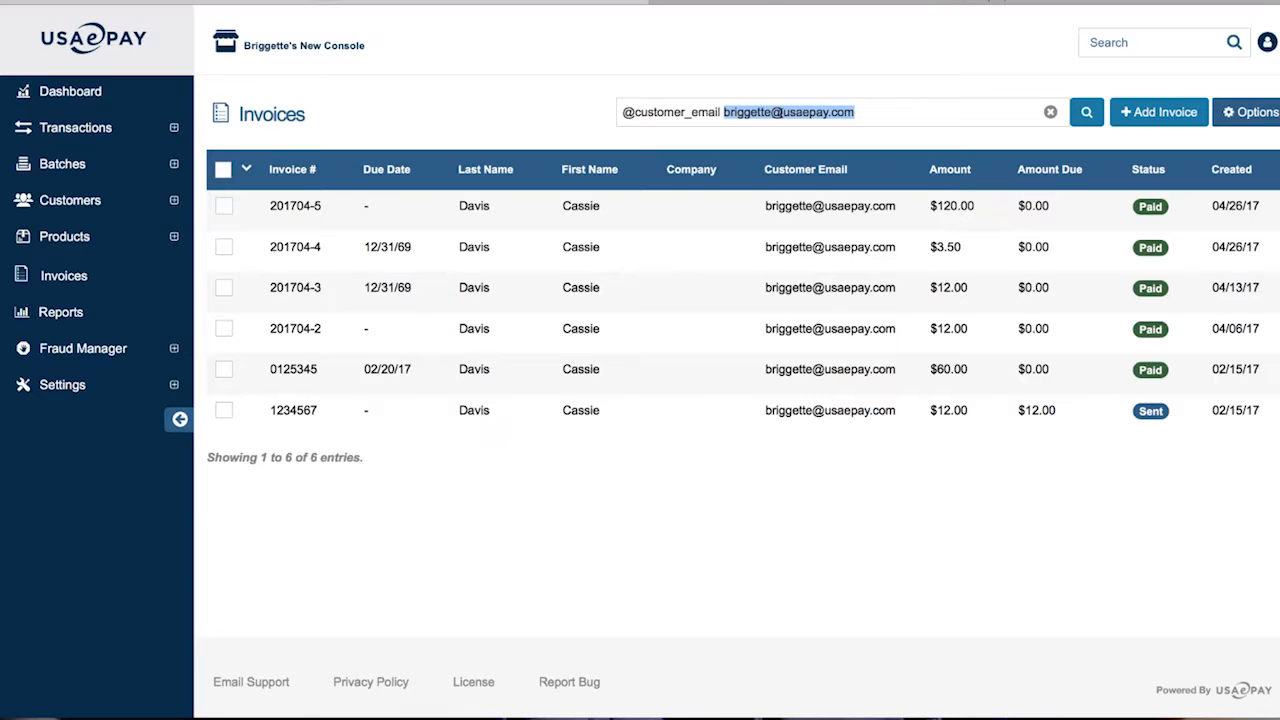
{"action": "left_click_drag", "start_coordinate": [718, 112], "coordinate": [873, 118]}
{"action": "left_click_drag", "start_coordinate": [720, 112], "coordinate": [620, 111]}
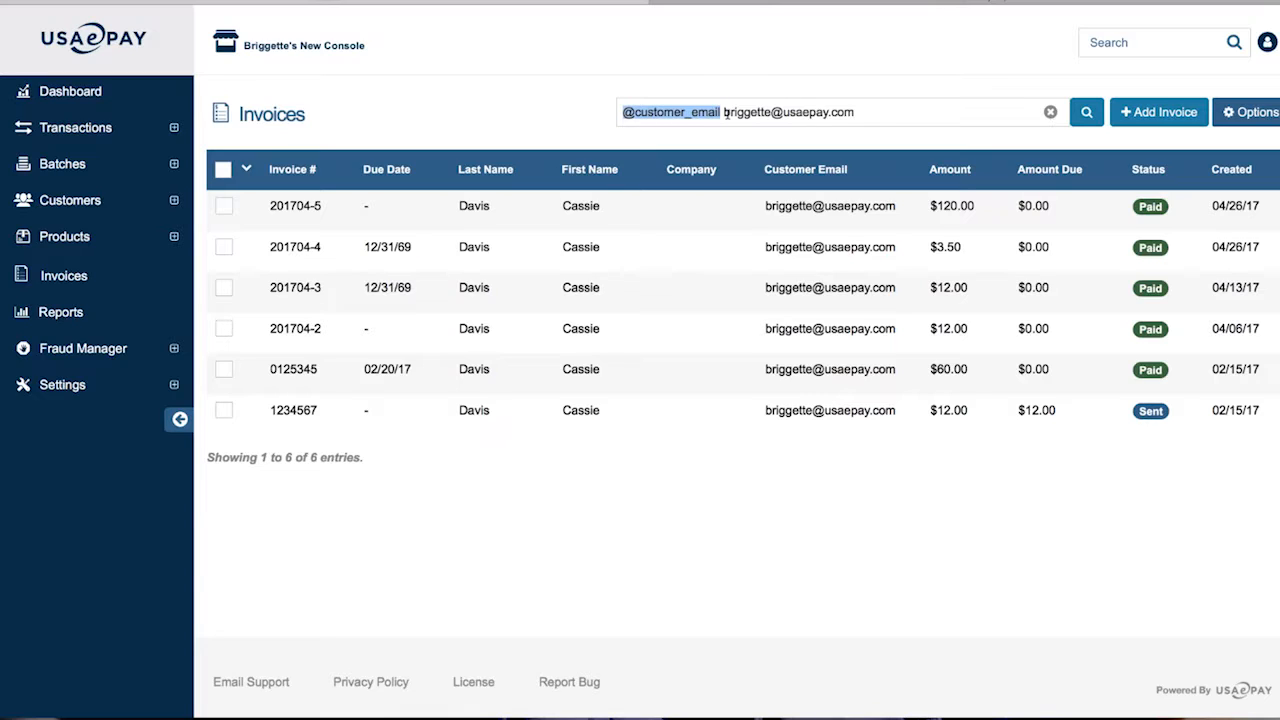
{"action": "left_click", "coordinate": [1050, 114]}
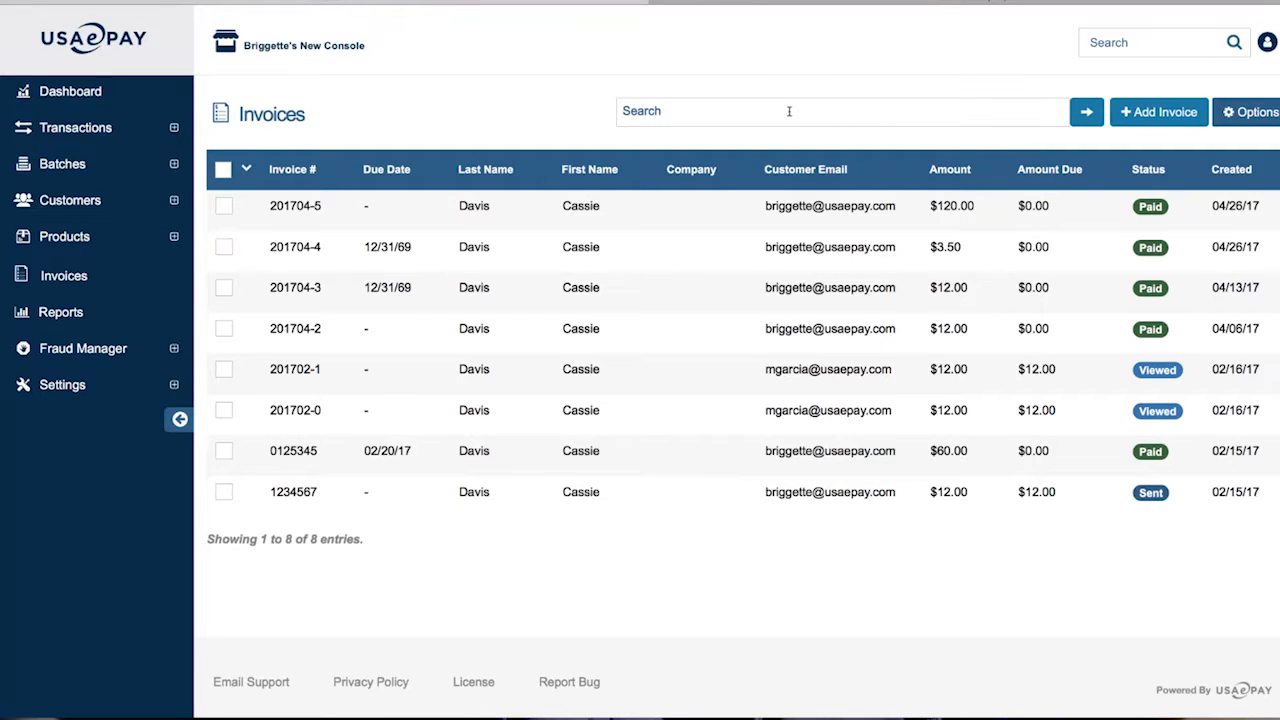
Enter @ in the console-wide search box to see its keywords, then dismiss them
{"action": "left_click", "coordinate": [1089, 47]}
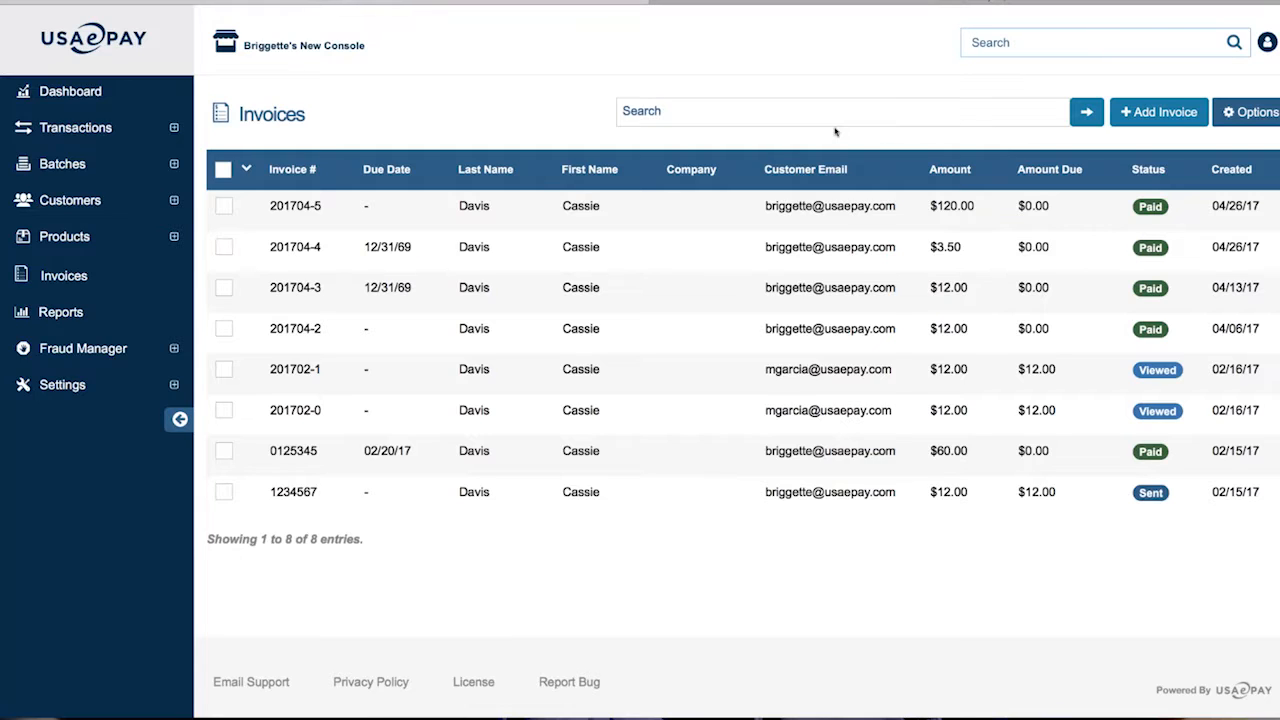
{"action": "type", "text": "@"}
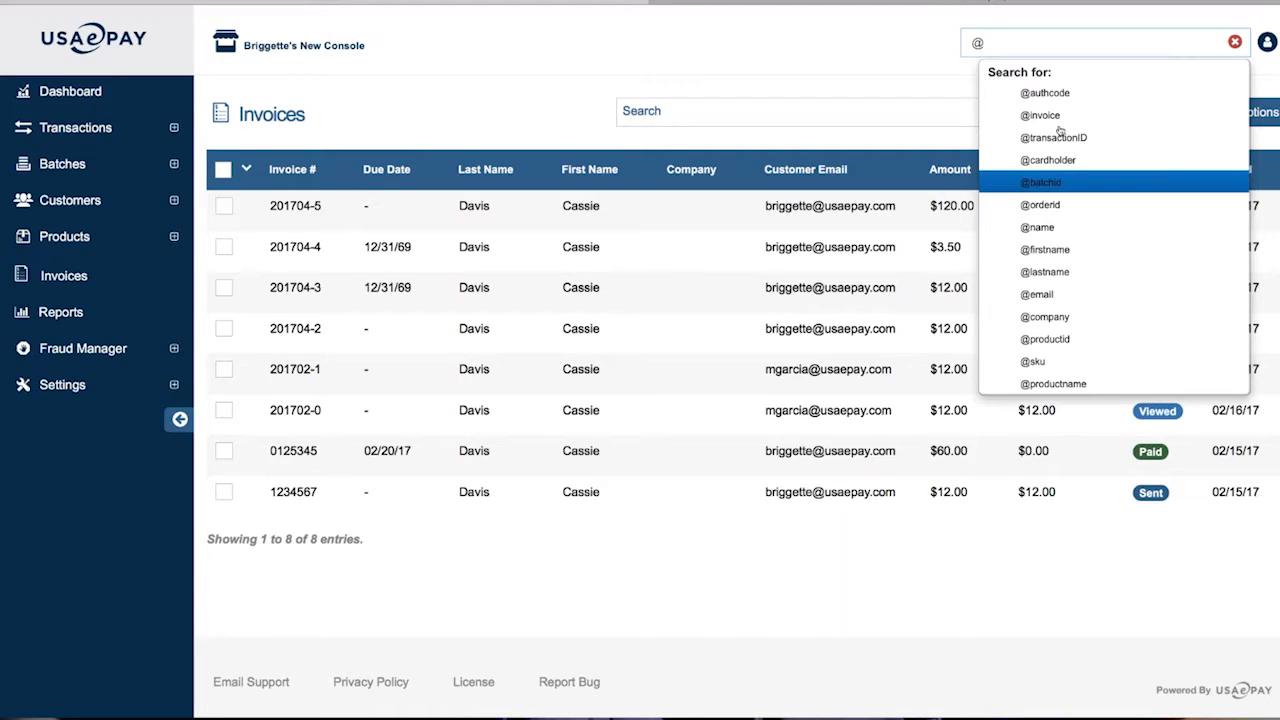
{"action": "left_click", "coordinate": [844, 72]}
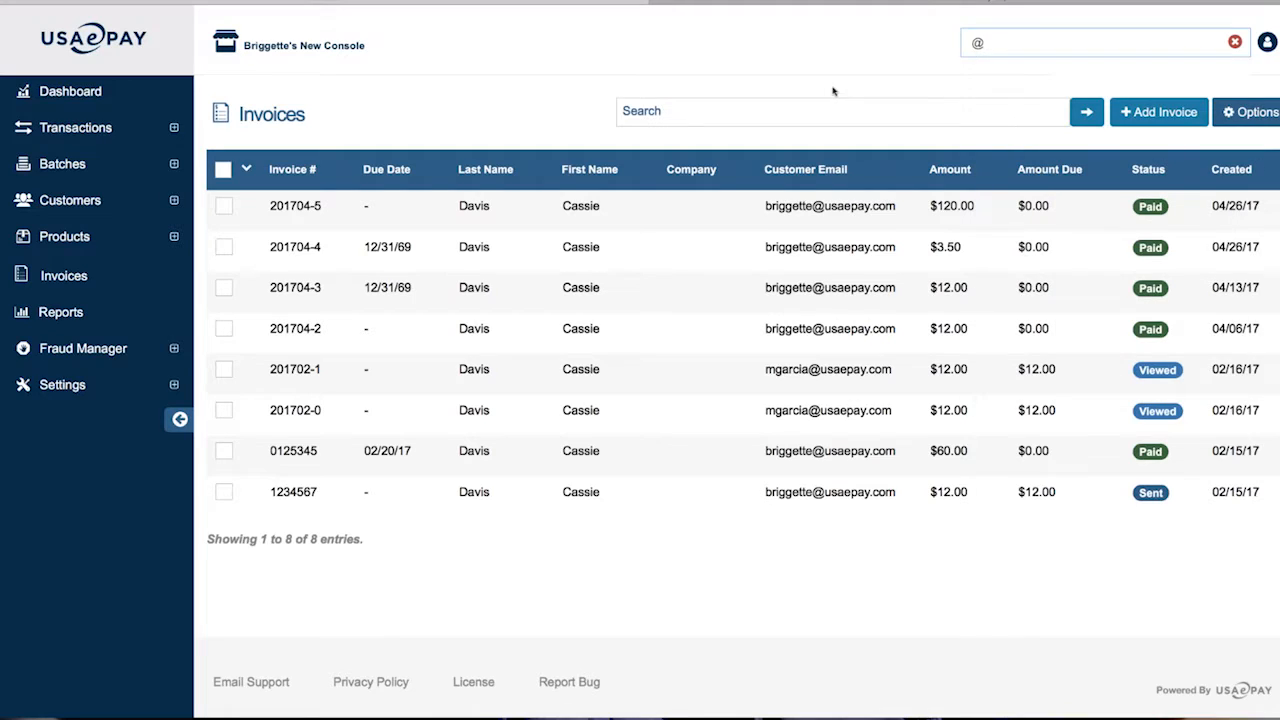
Open Customize Table from the Invoices page Options menu
{"action": "left_click", "coordinate": [1253, 119]}
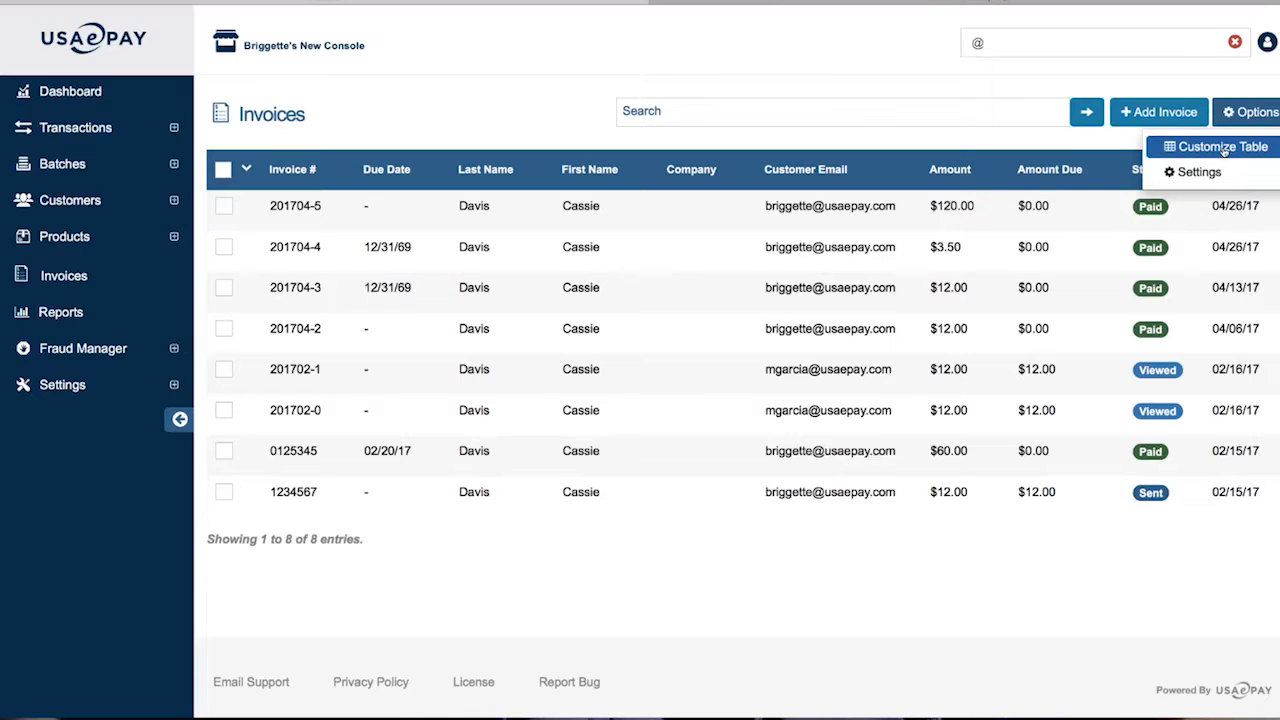
{"action": "left_click", "coordinate": [1064, 146]}
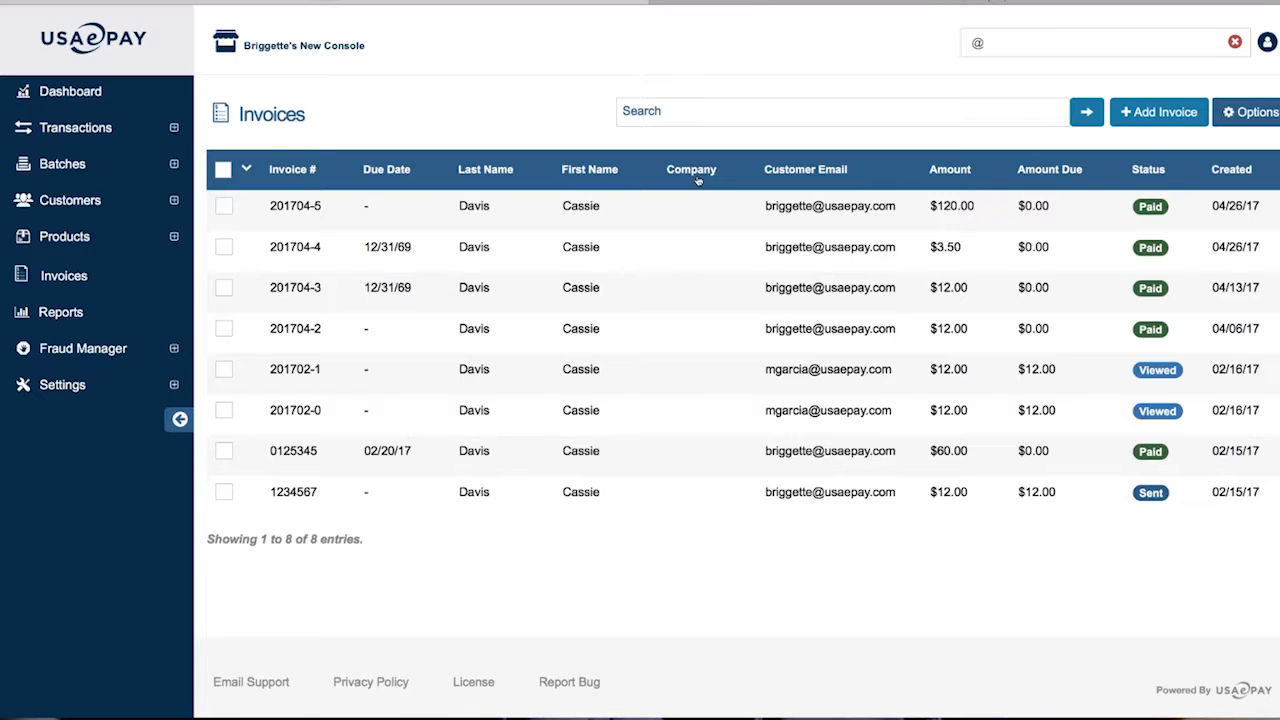
{"action": "left_click", "coordinate": [1250, 112]}
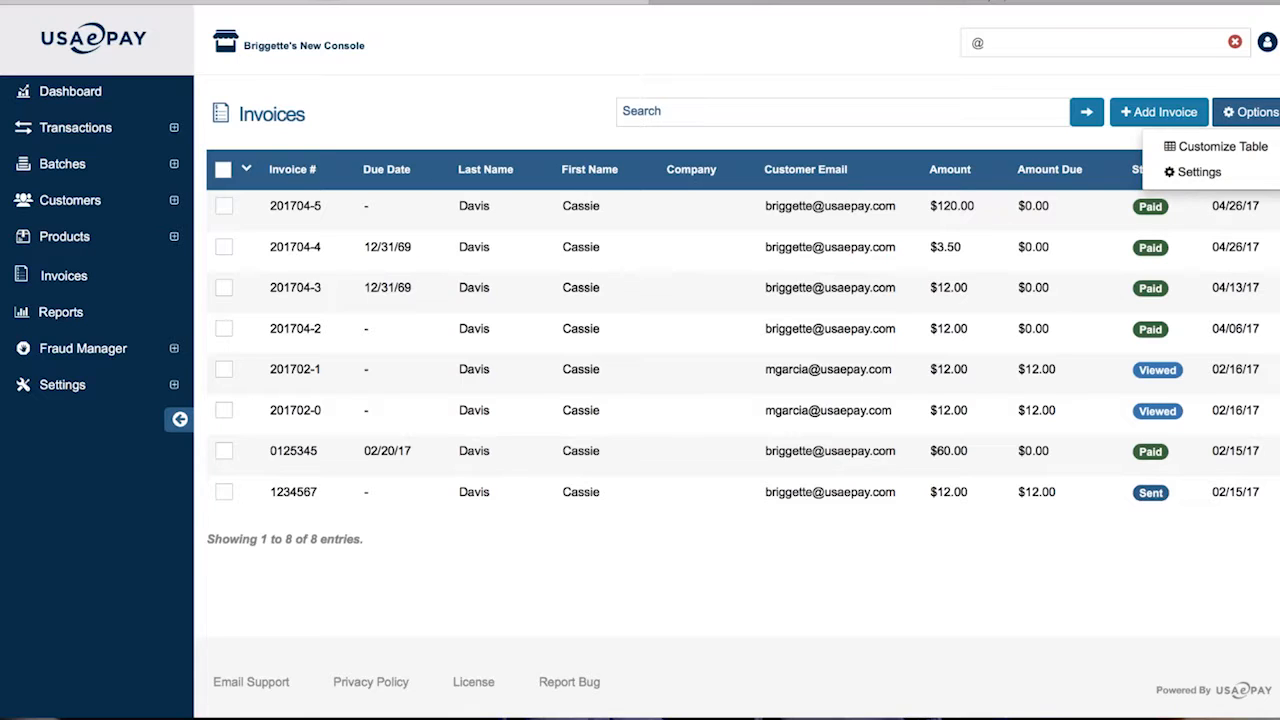
{"action": "left_click", "coordinate": [1236, 146]}
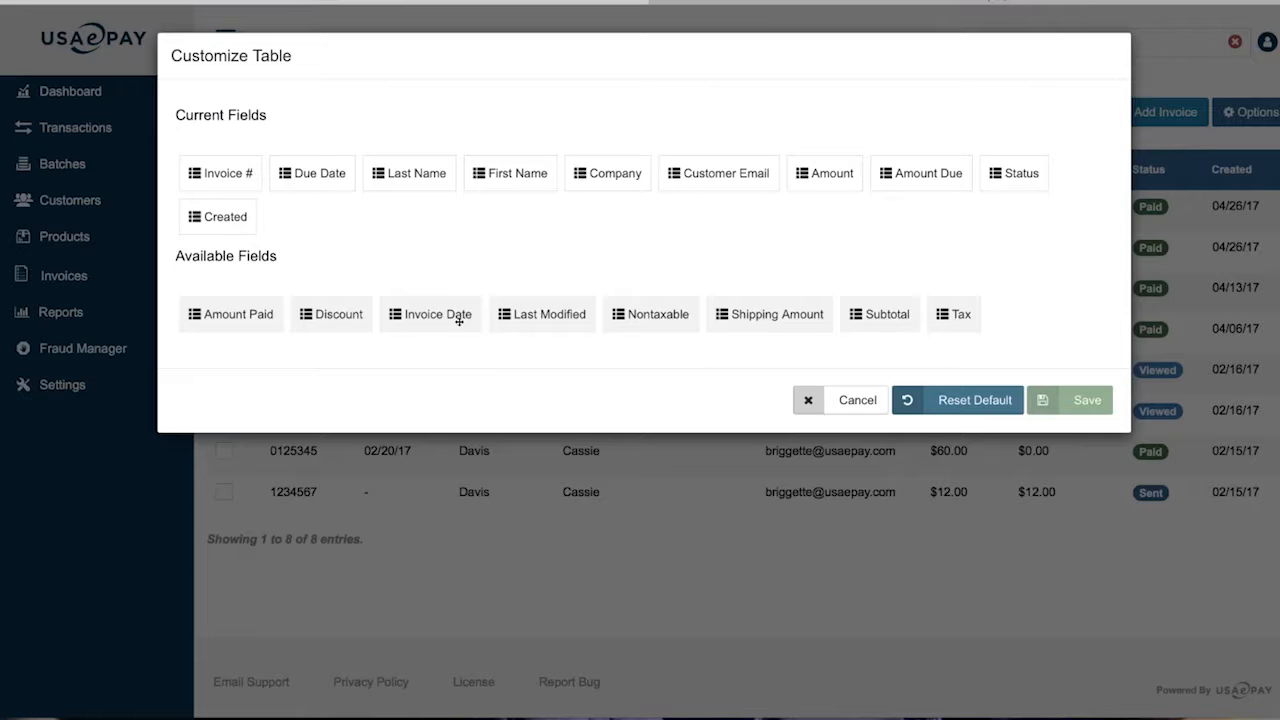
Reset the table columns to default and remove Company and First Name
{"action": "left_click", "coordinate": [963, 402]}
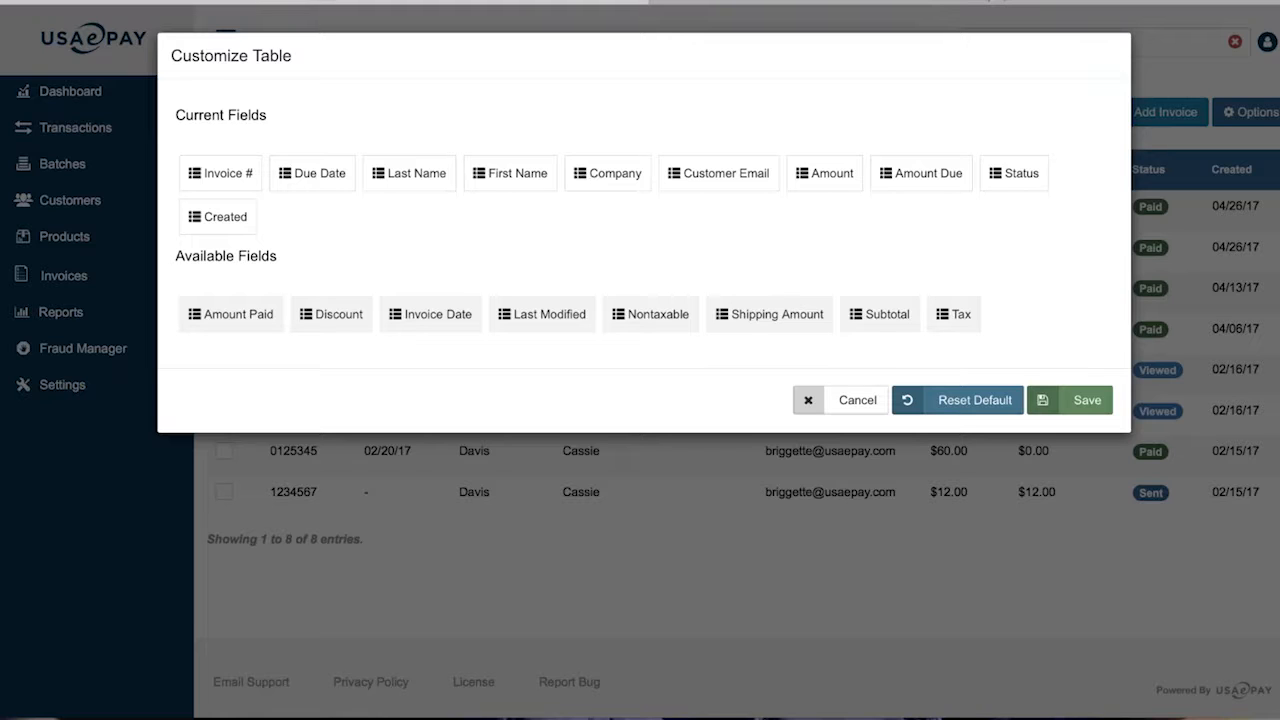
{"action": "left_click_drag", "start_coordinate": [607, 173], "coordinate": [620, 317]}
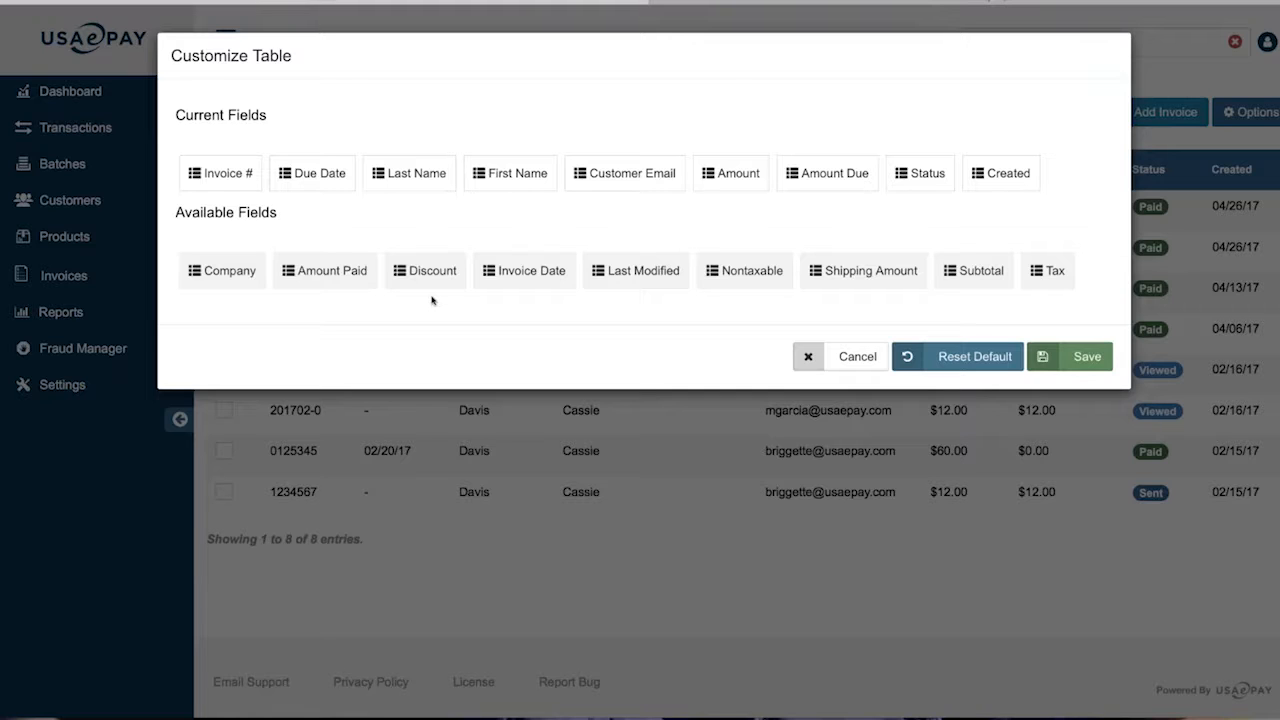
{"action": "left_click_drag", "start_coordinate": [512, 173], "coordinate": [520, 270]}
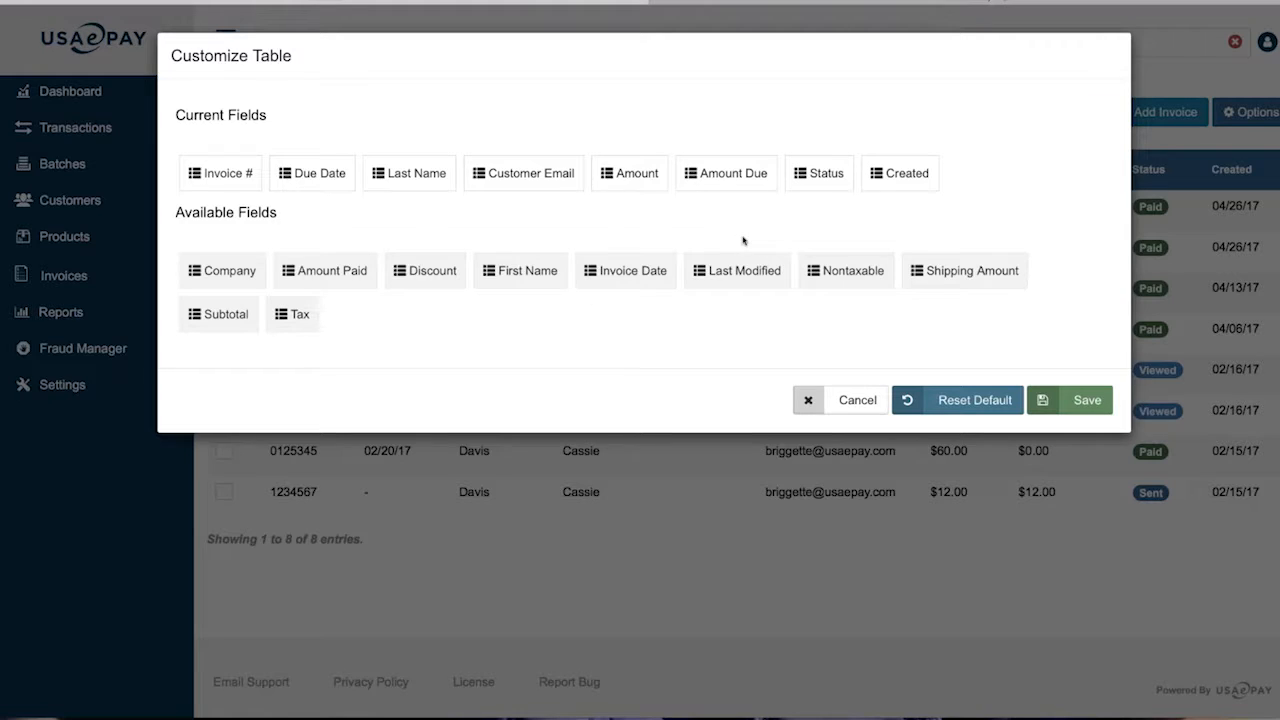
Add Invoice Date and Amount Paid (after Due Date) to the columns and save
{"action": "left_click_drag", "start_coordinate": [631, 277], "coordinate": [1000, 173]}
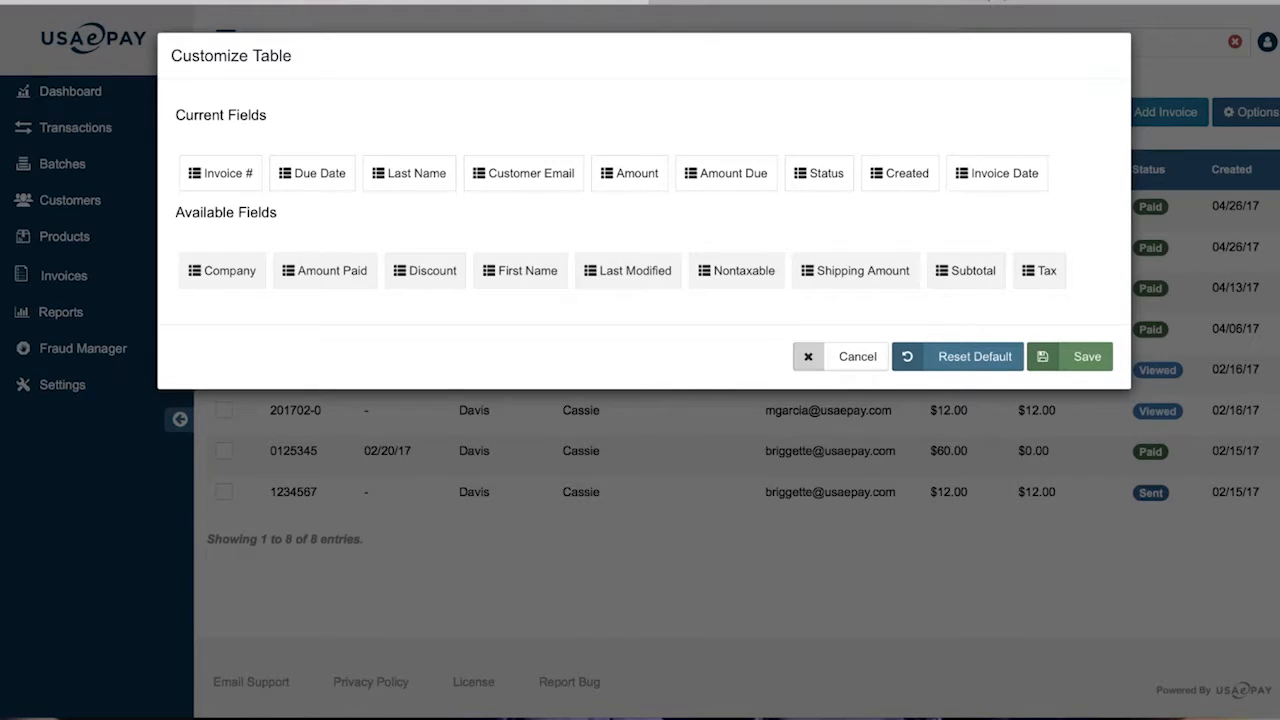
{"action": "left_click_drag", "start_coordinate": [309, 271], "coordinate": [940, 200]}
{"action": "left_click_drag", "start_coordinate": [232, 271], "coordinate": [330, 175]}
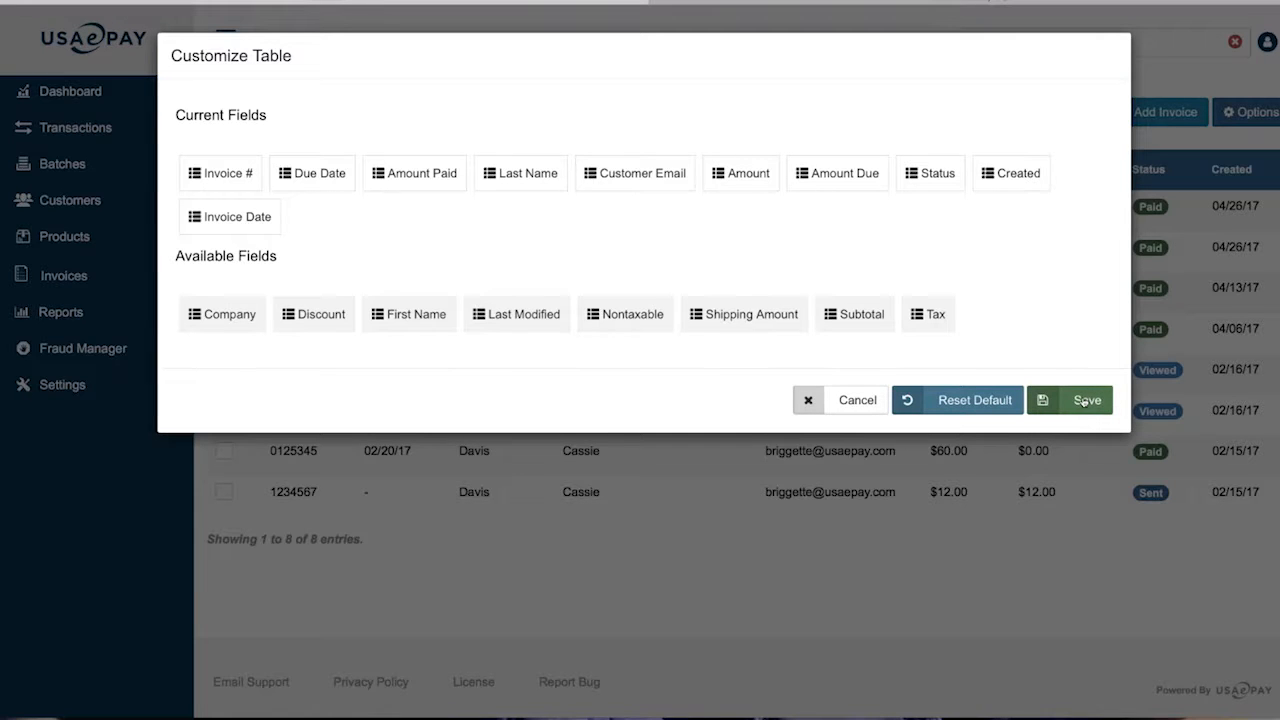
{"action": "left_click_drag", "start_coordinate": [358, 180], "coordinate": [132, 149]}
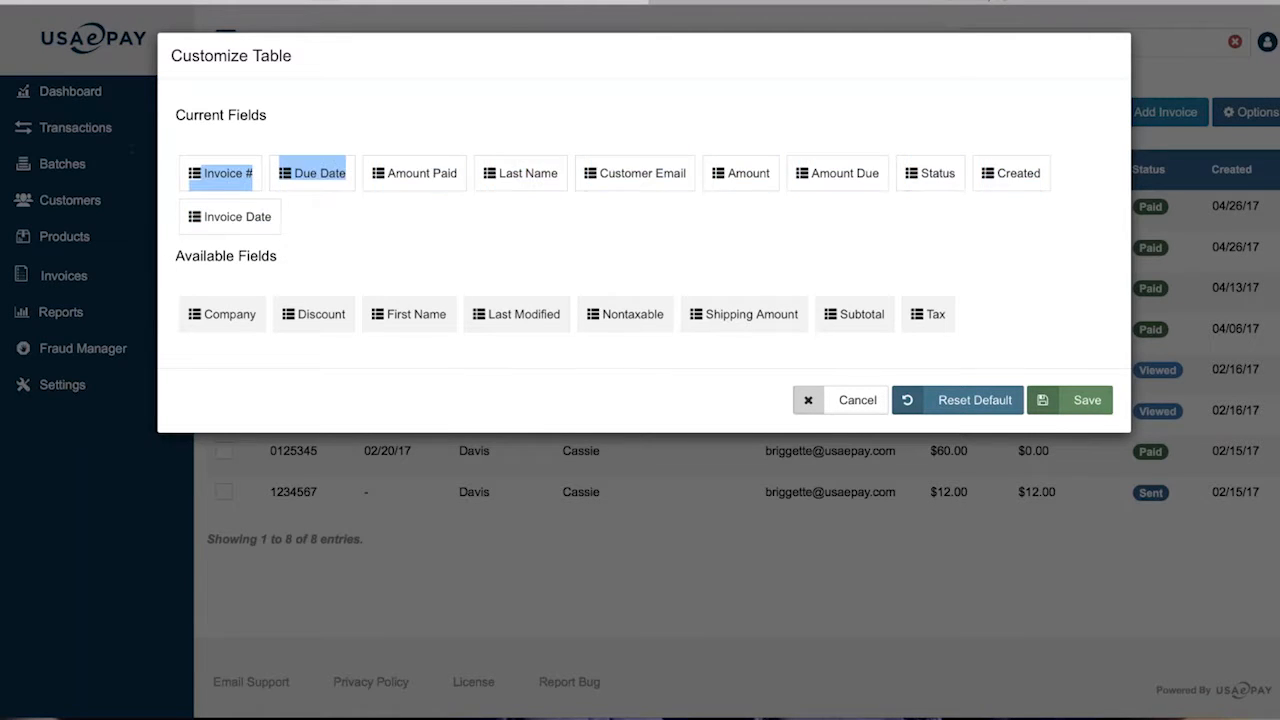
{"action": "left_click", "coordinate": [367, 216]}
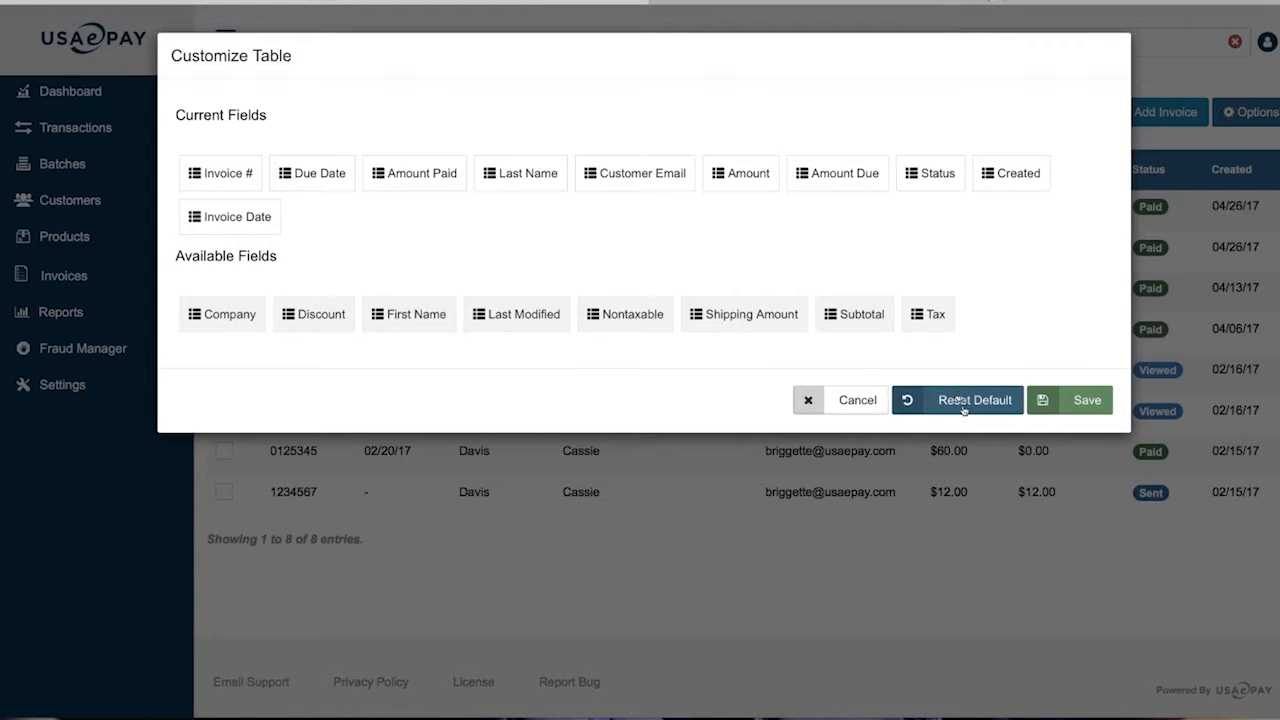
{"action": "left_click", "coordinate": [1082, 403]}
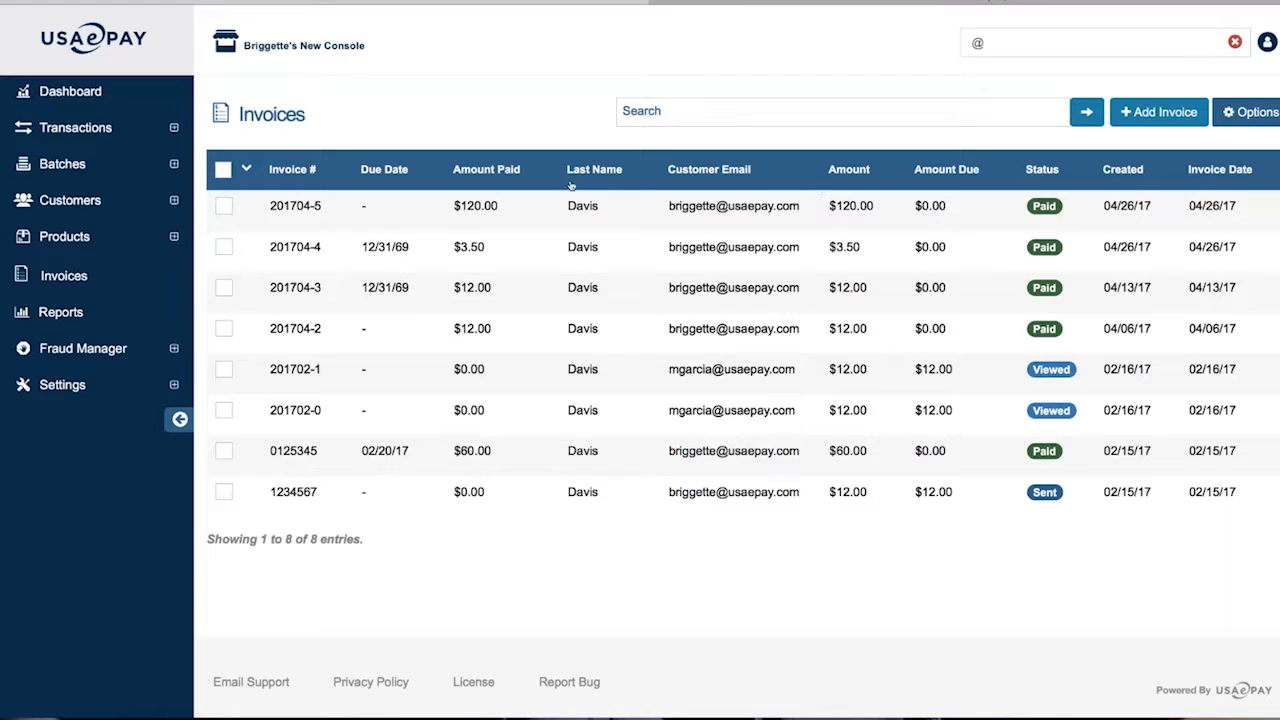
Open Invoice Options settings and look through terms, footer, location and numbering fields
{"action": "left_click", "coordinate": [1250, 117]}
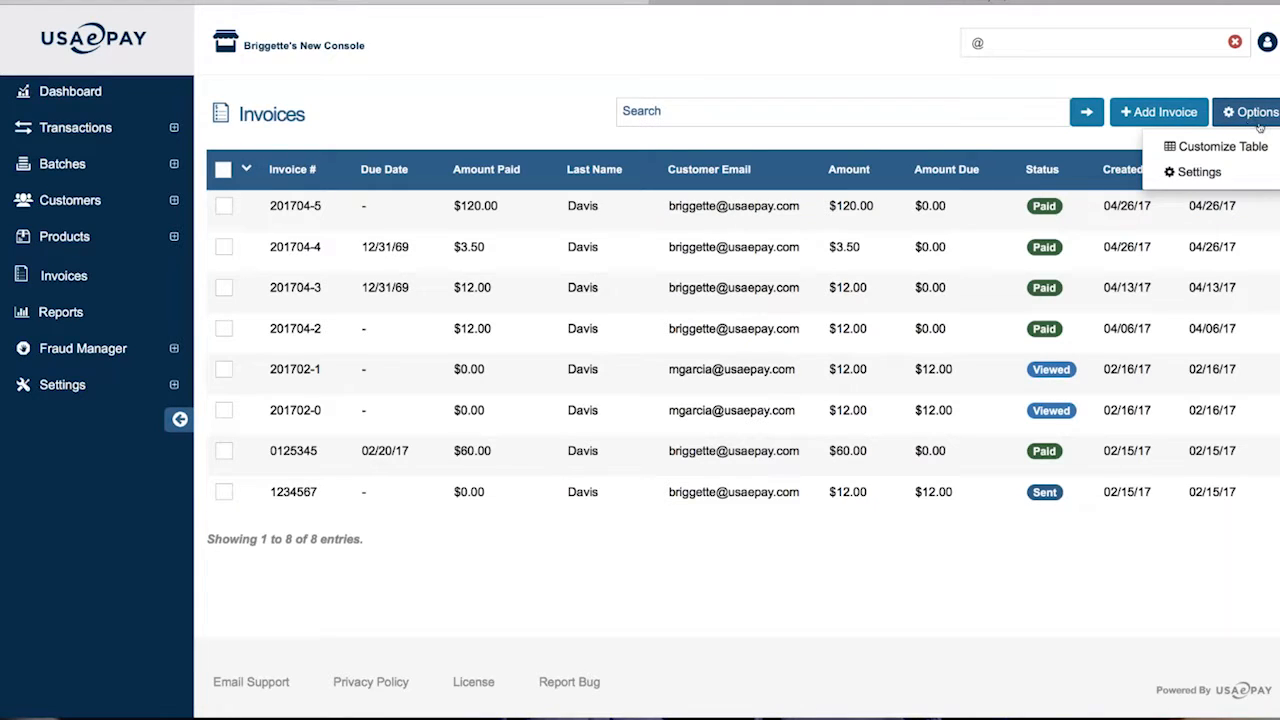
{"action": "left_click", "coordinate": [1214, 176]}
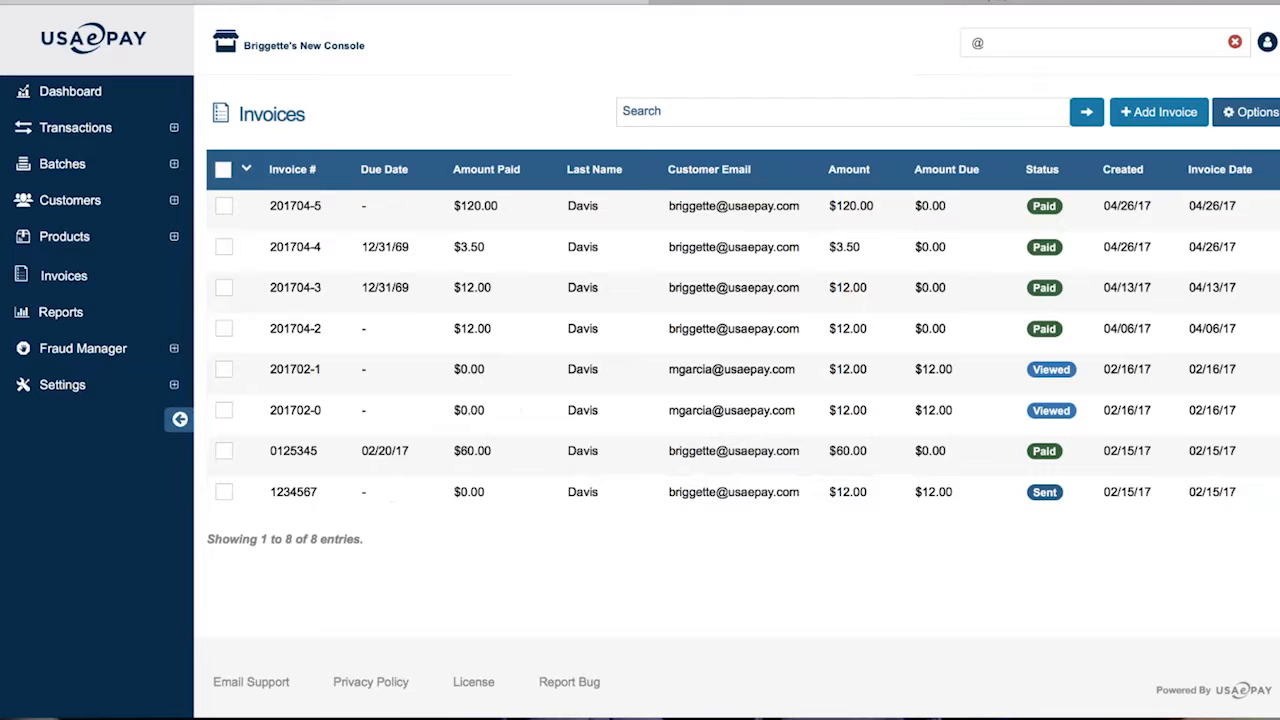
{"action": "left_click", "coordinate": [1250, 112]}
{"action": "left_click", "coordinate": [1214, 176]}
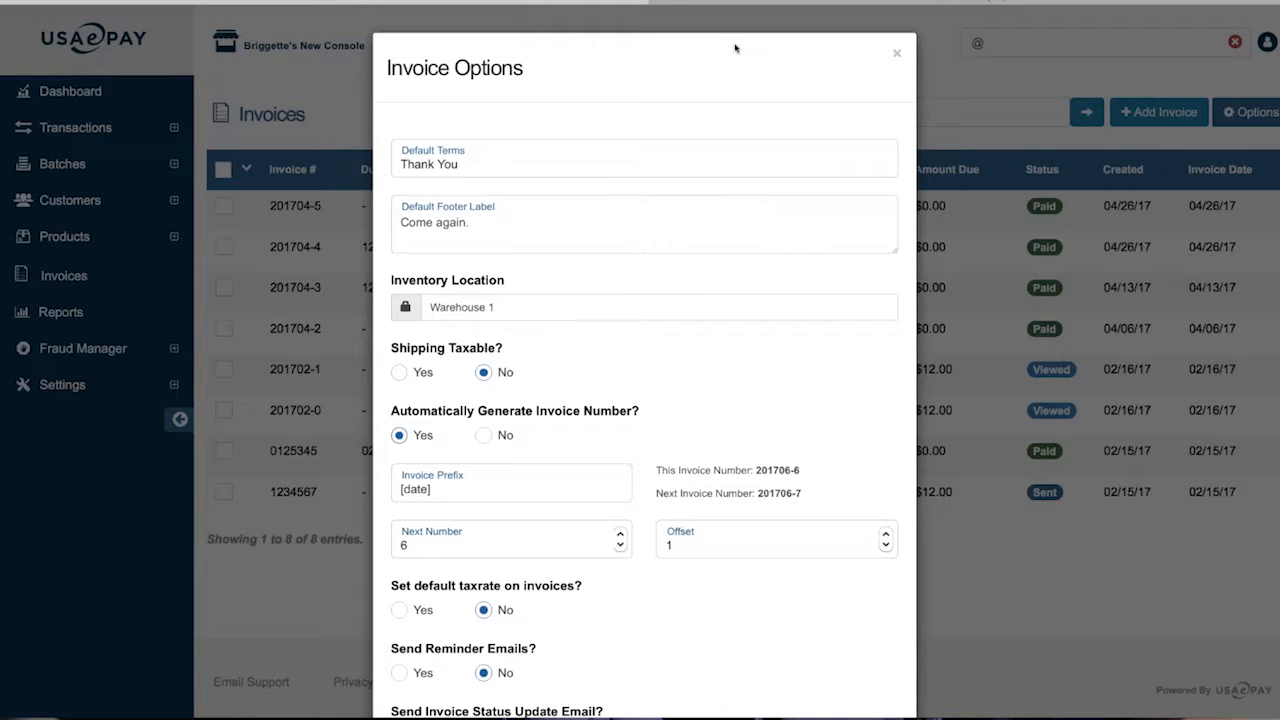
{"action": "scroll", "coordinate": [644, 400], "scroll_direction": "down", "scroll_amount": 3}
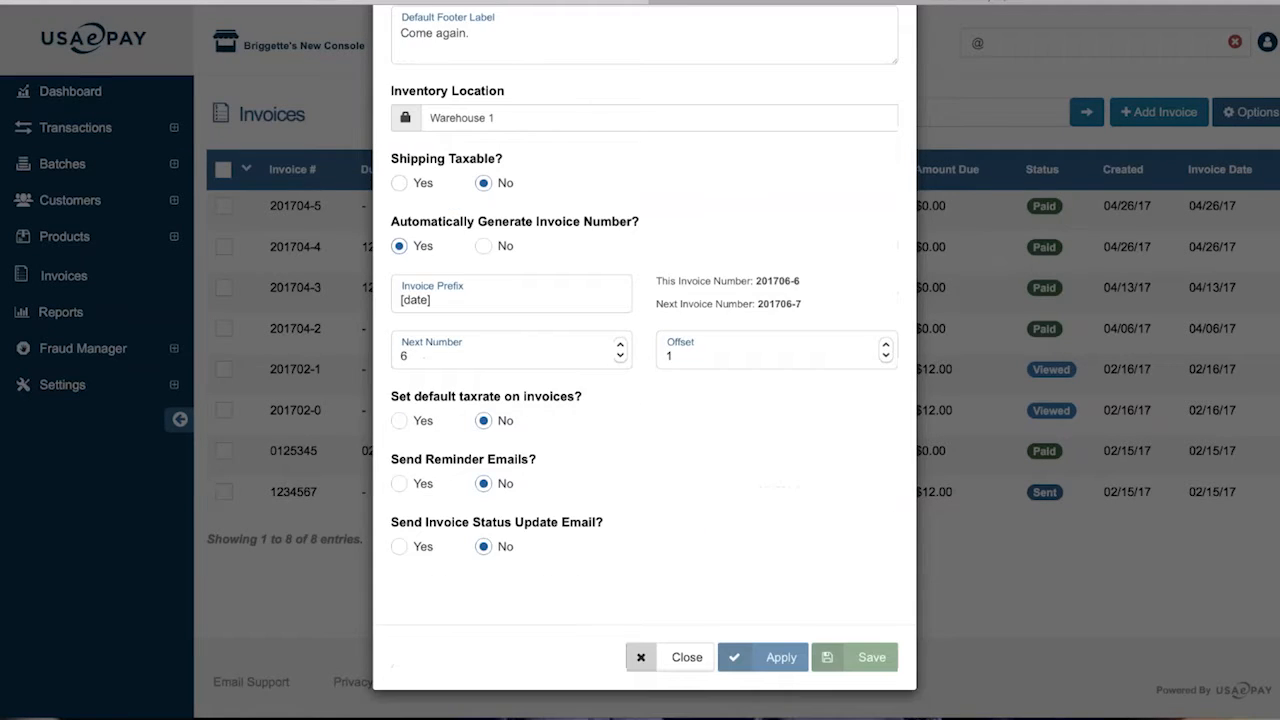
{"action": "scroll", "coordinate": [644, 400], "scroll_direction": "up", "scroll_amount": 1}
{"action": "scroll", "coordinate": [644, 380], "scroll_direction": "up", "scroll_amount": 1}
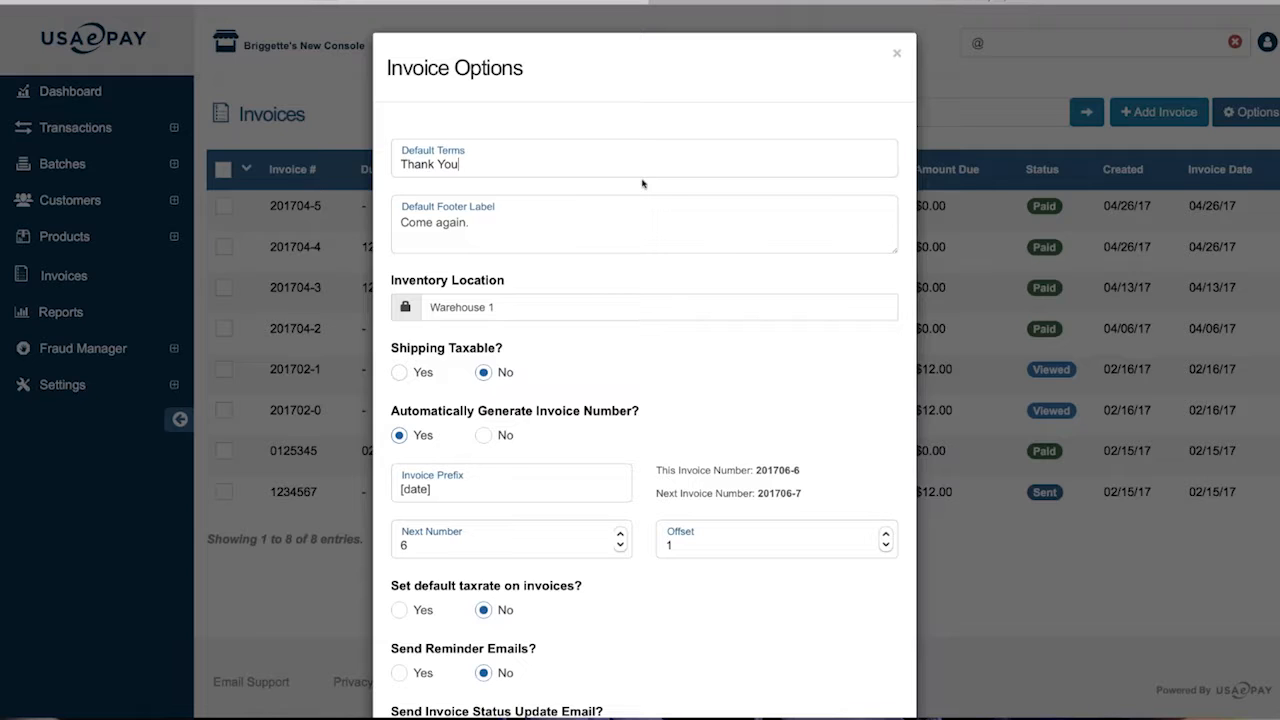
{"action": "scroll", "coordinate": [511, 246], "scroll_direction": "down", "scroll_amount": 3}
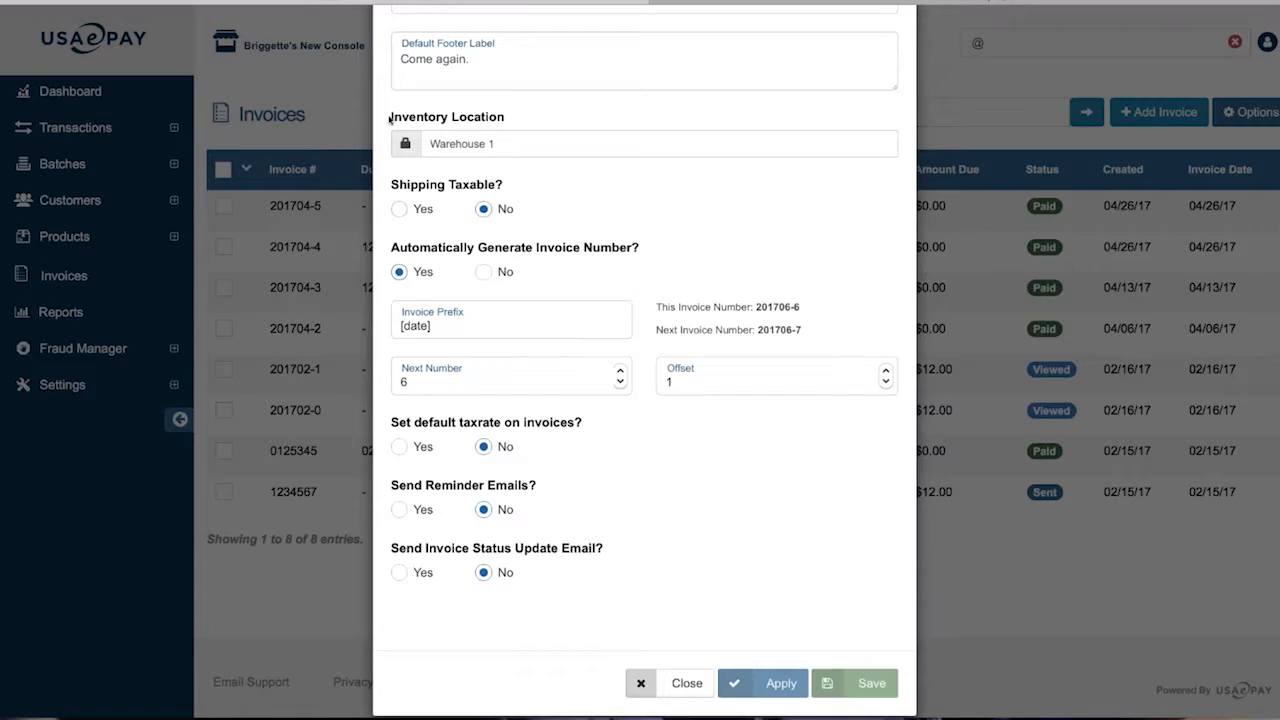
Set Inventory Location to Warehouse 1 and leave Shipping Taxable at No
{"action": "left_click", "coordinate": [544, 144]}
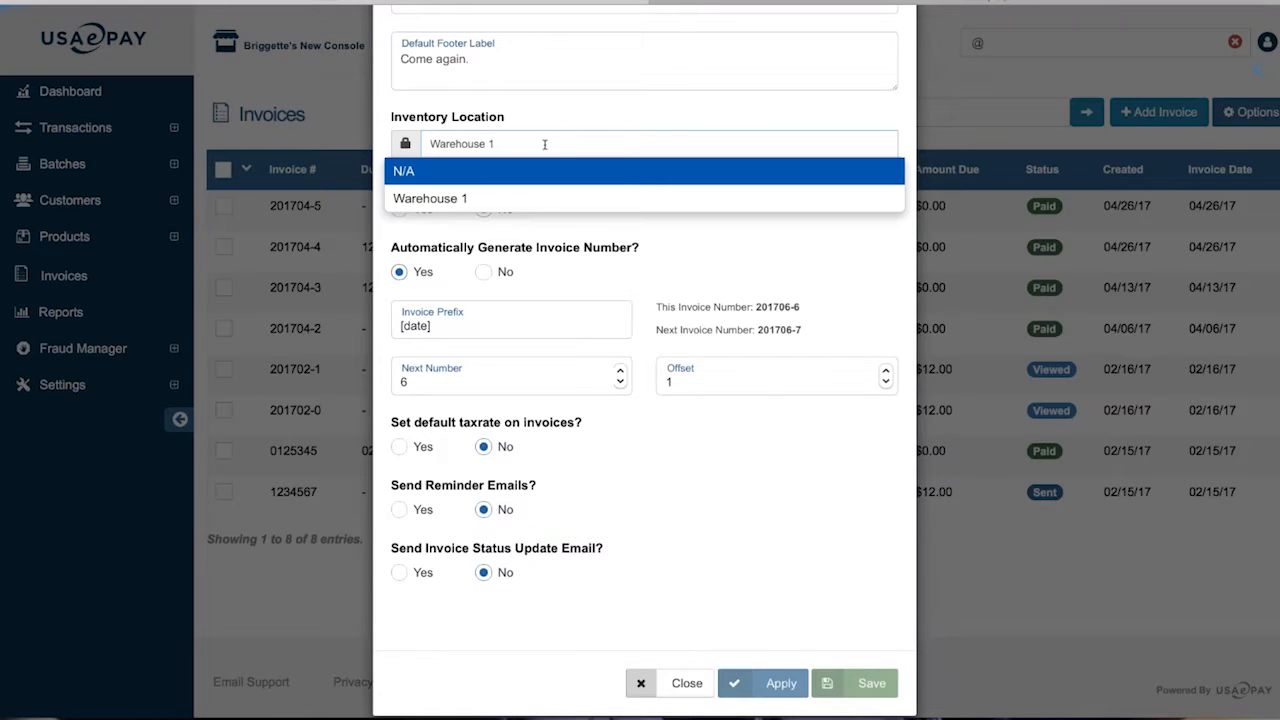
{"action": "left_click", "coordinate": [460, 172]}
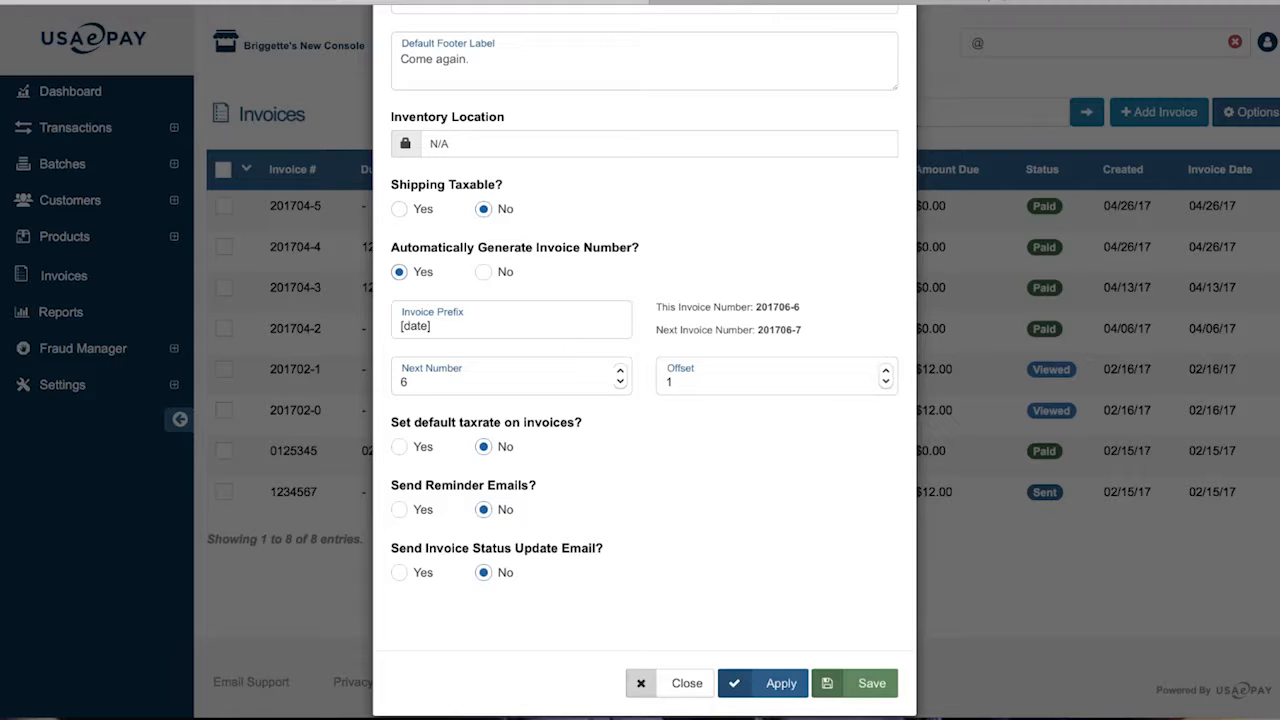
{"action": "left_click", "coordinate": [468, 140]}
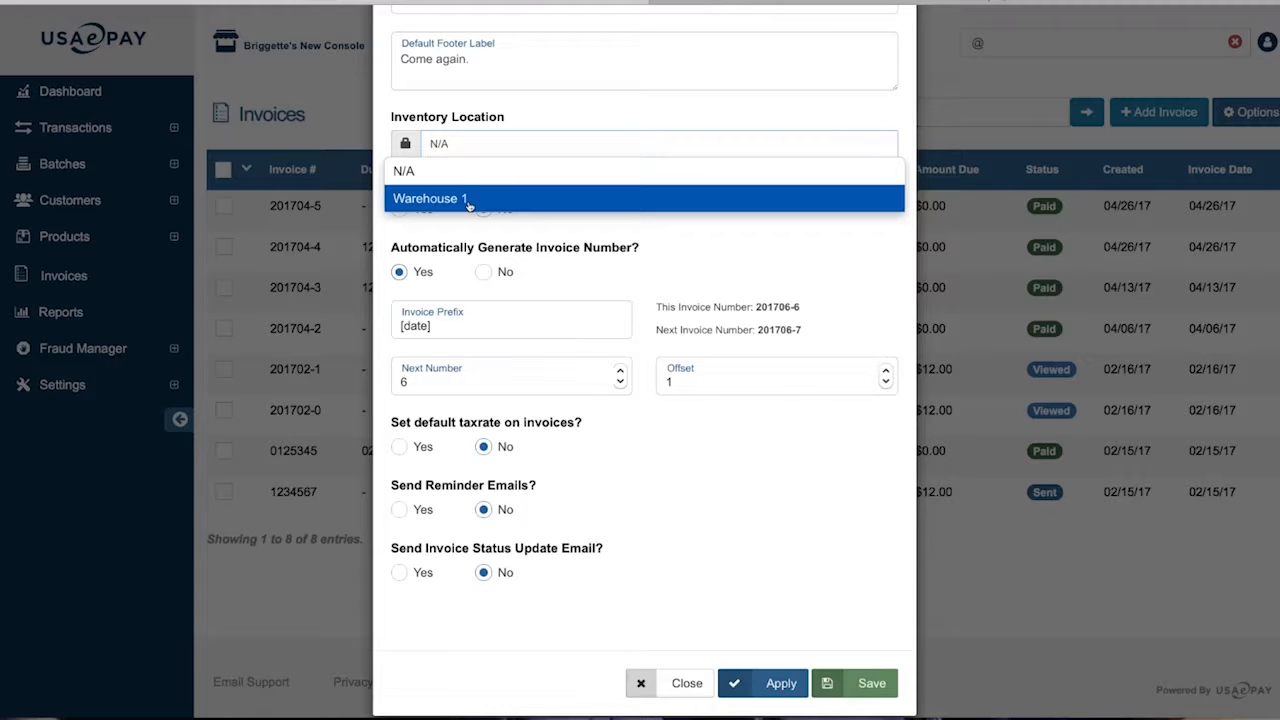
{"action": "left_click", "coordinate": [457, 171]}
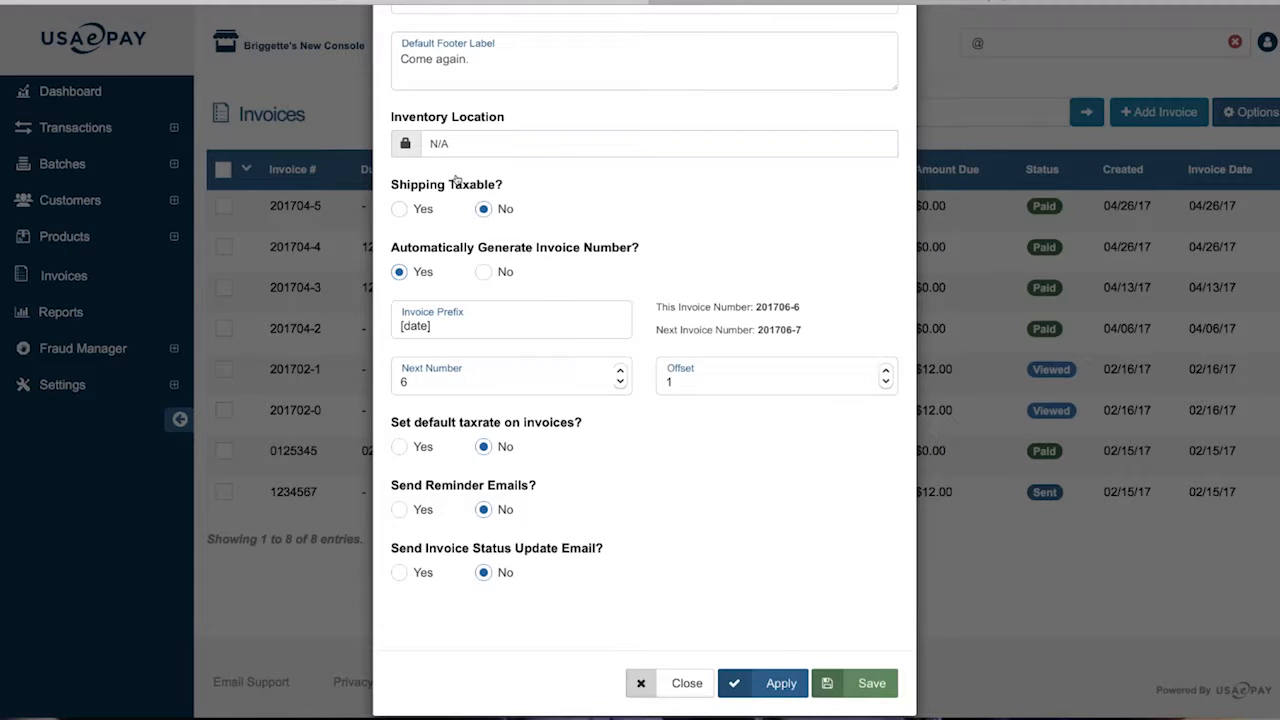
{"action": "left_click", "coordinate": [505, 144]}
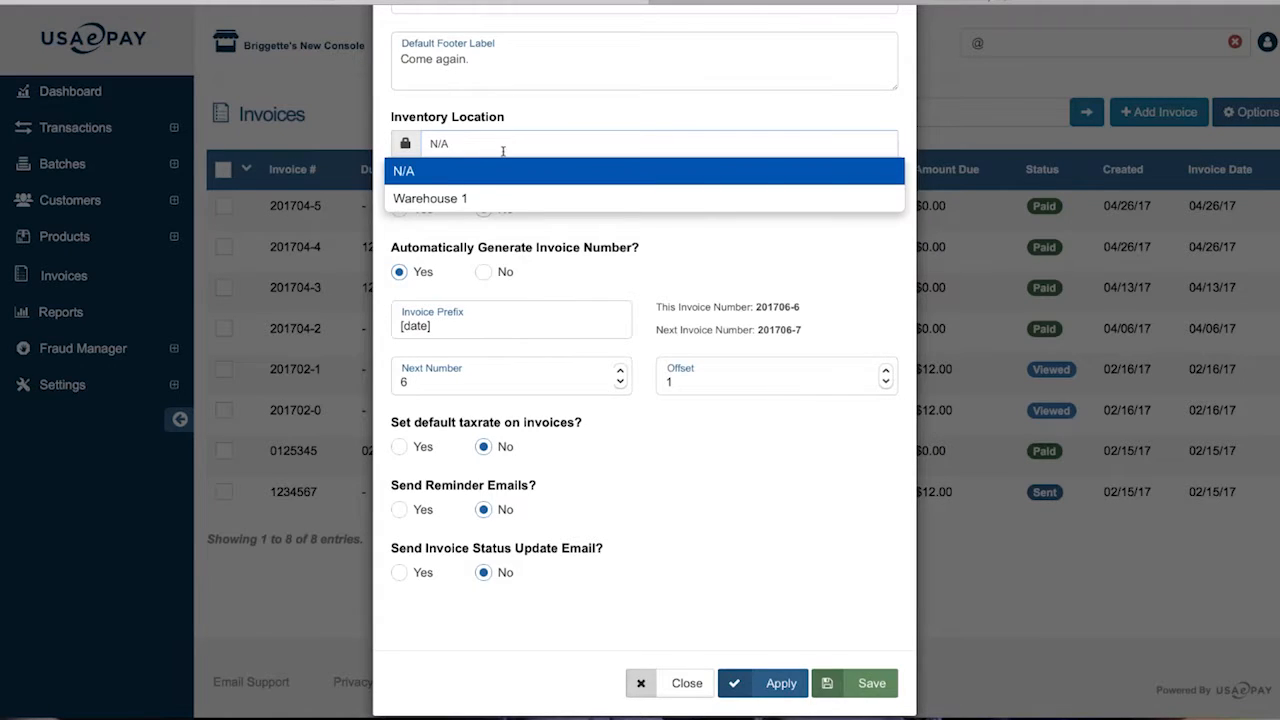
{"action": "left_click", "coordinate": [489, 200]}
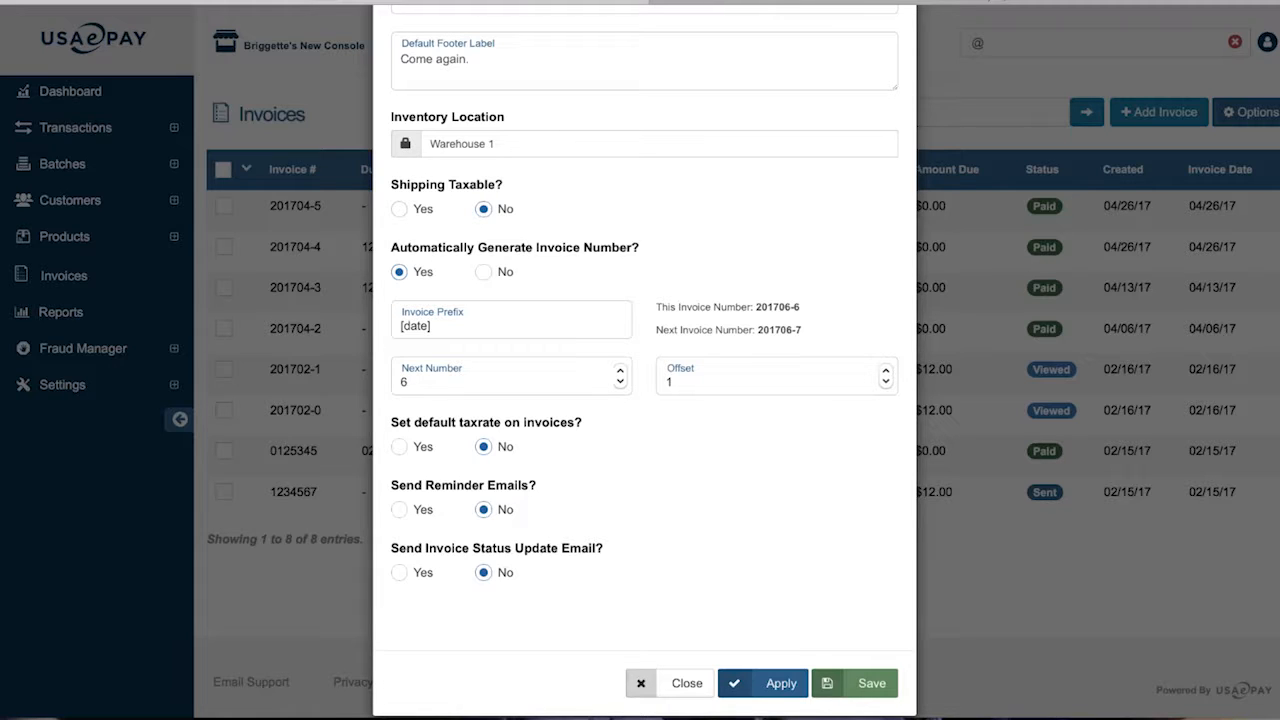
{"action": "left_click", "coordinate": [398, 209]}
{"action": "left_click", "coordinate": [484, 210]}
With automatic invoice numbering on, set the Next Number to 1
{"action": "left_click", "coordinate": [483, 271]}
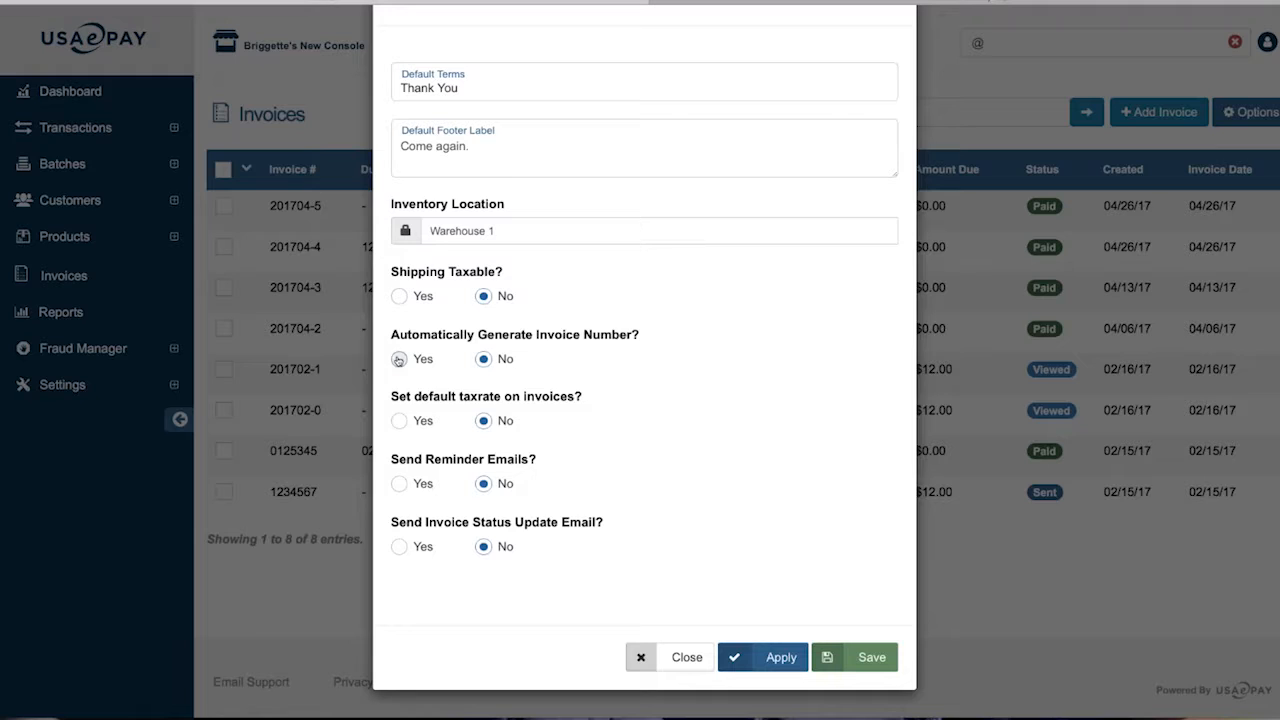
{"action": "left_click", "coordinate": [398, 360]}
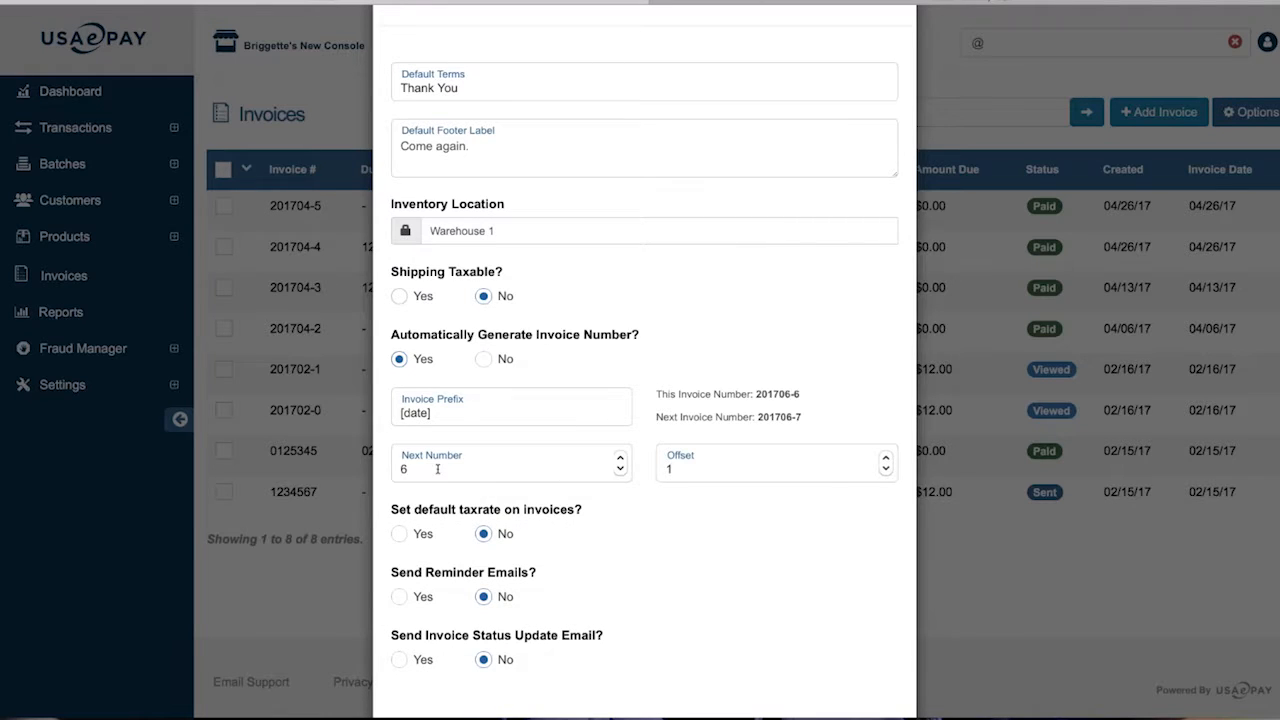
{"action": "left_click", "coordinate": [621, 469]}
{"action": "left_click", "coordinate": [620, 457]}
{"action": "left_click", "coordinate": [620, 457]}
{"action": "left_click", "coordinate": [620, 457]}
{"action": "left_click", "coordinate": [620, 457]}
{"action": "left_click", "coordinate": [621, 469]}
{"action": "left_click", "coordinate": [621, 469]}
{"action": "left_click", "coordinate": [621, 469]}
{"action": "left_click", "coordinate": [621, 469]}
{"action": "left_click", "coordinate": [621, 469]}
{"action": "left_click", "coordinate": [621, 469]}
{"action": "left_click", "coordinate": [621, 469]}
{"action": "left_click", "coordinate": [621, 469]}
{"action": "left_click", "coordinate": [621, 469]}
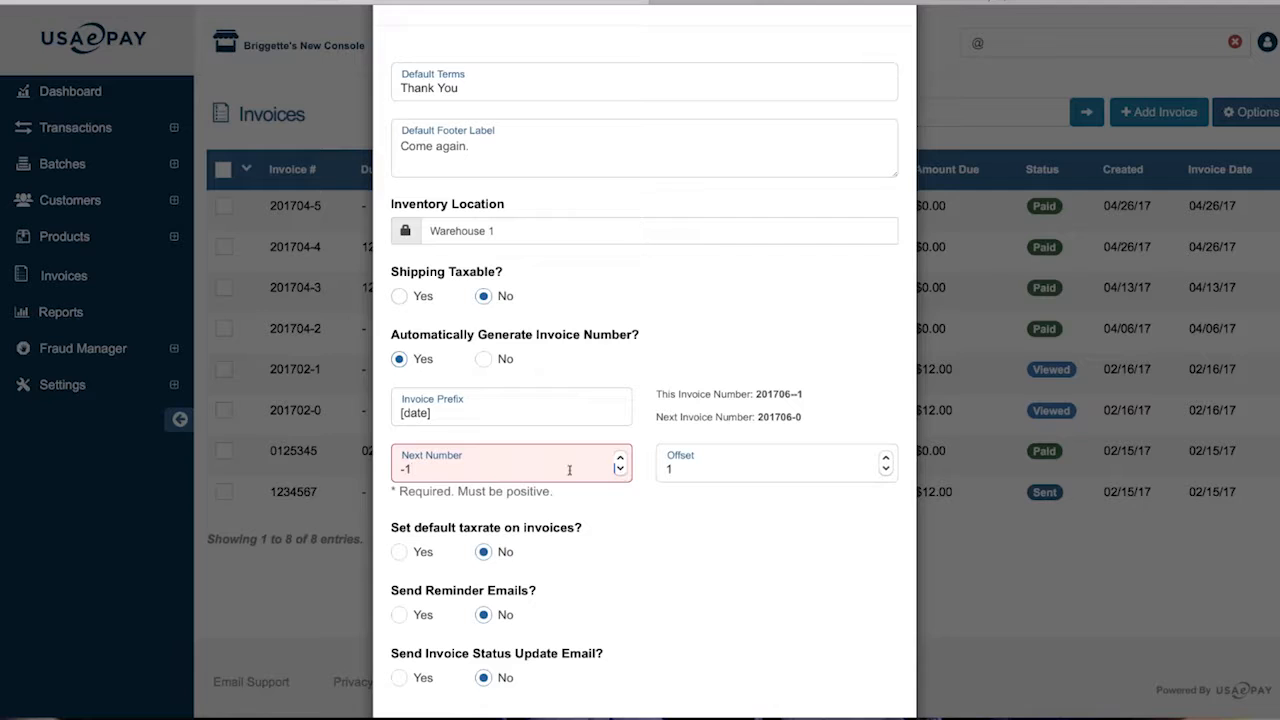
{"action": "left_click", "coordinate": [620, 459]}
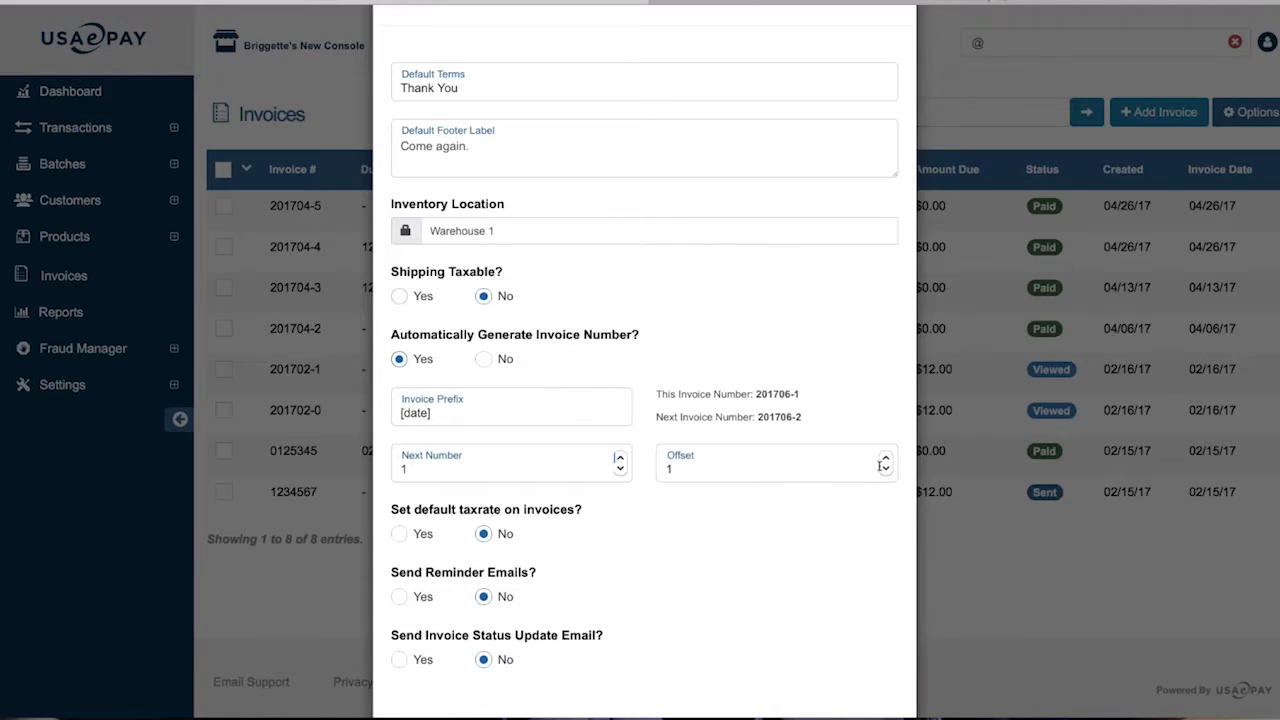
Set the invoice number Offset to 2 and turn automatic invoice numbering off
{"action": "left_click", "coordinate": [753, 468]}
{"action": "key", "text": "BackSpace"}
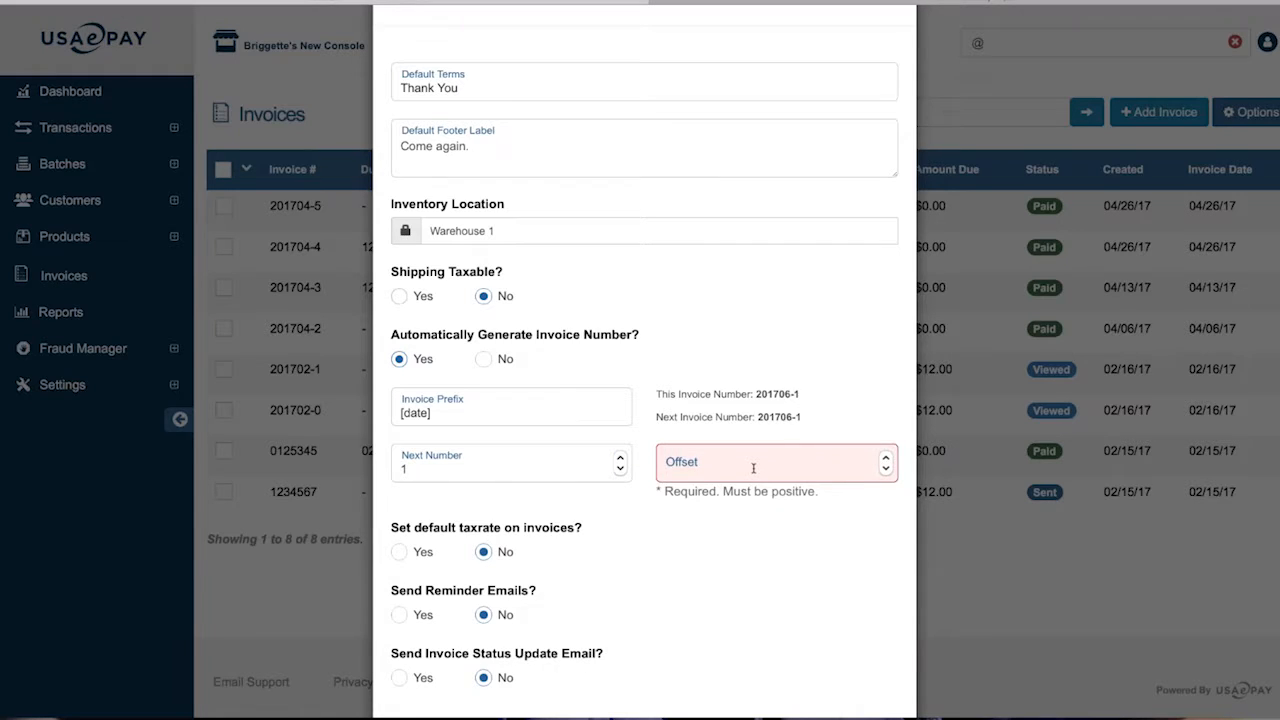
{"action": "type", "text": "2"}
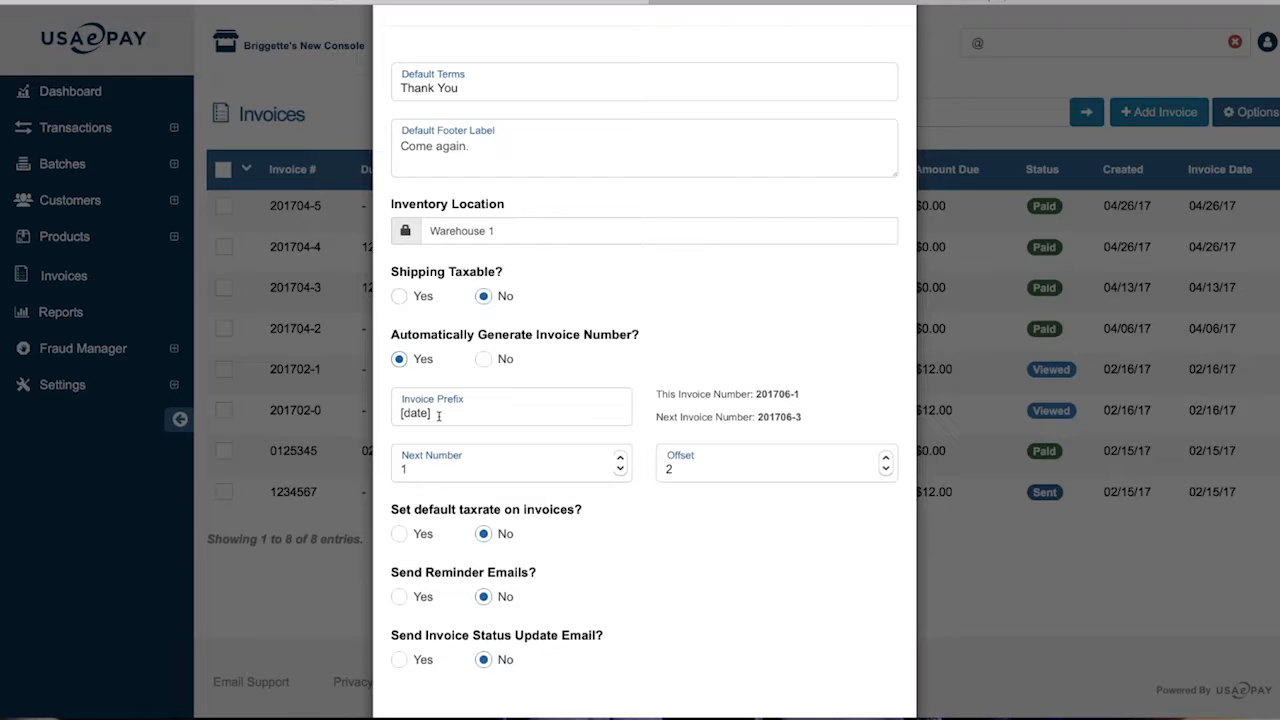
{"action": "left_click_drag", "start_coordinate": [438, 415], "coordinate": [373, 408]}
{"action": "left_click", "coordinate": [483, 360]}
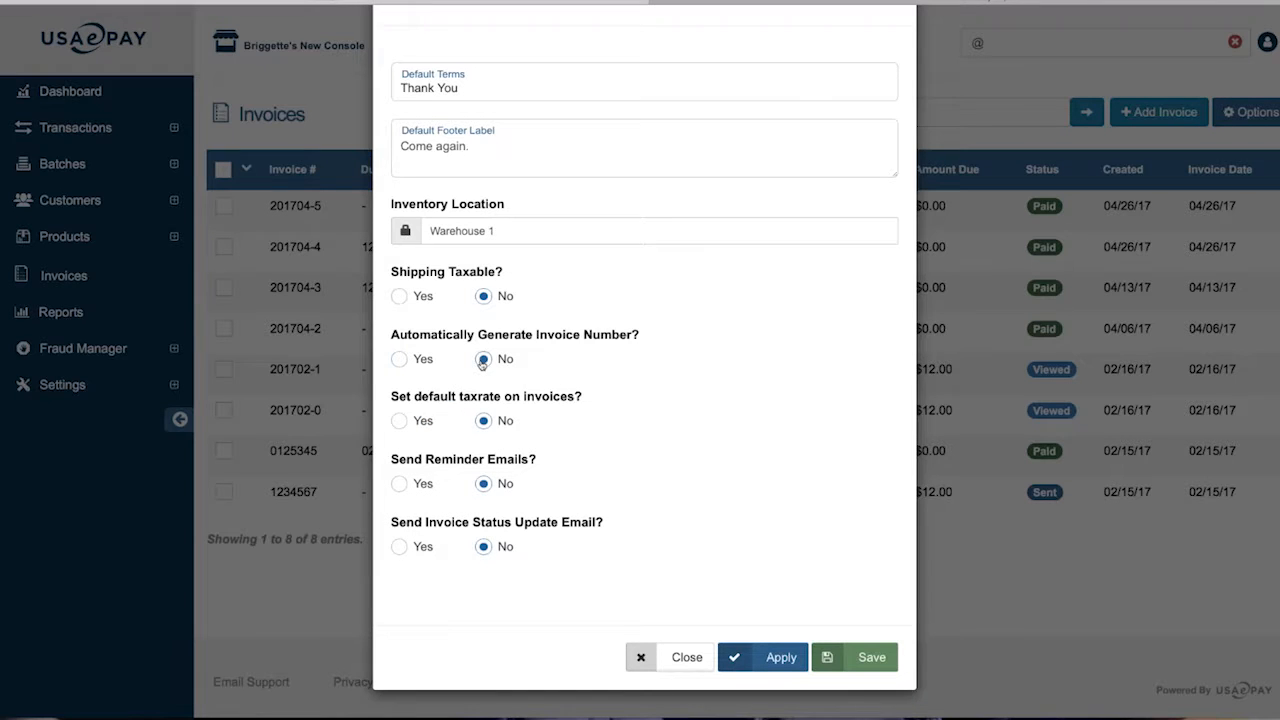
Turn automatic invoice numbering back on and enable reminder emails
{"action": "left_click", "coordinate": [400, 359]}
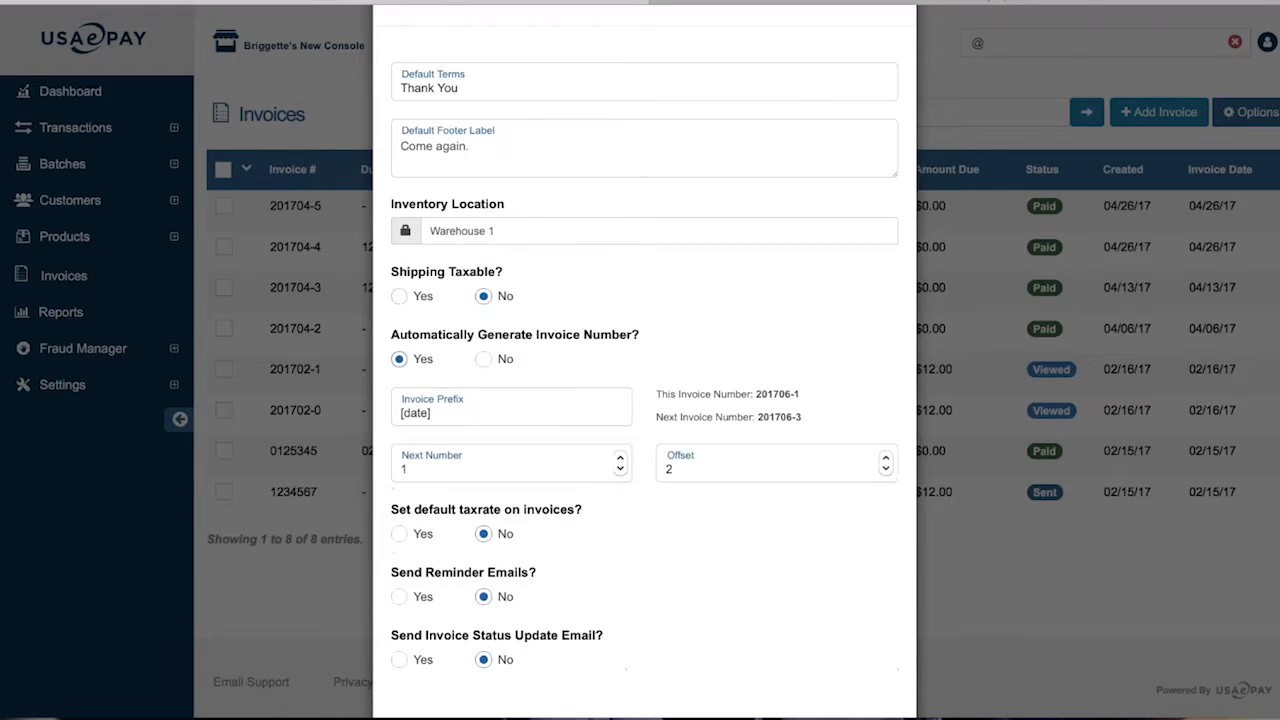
{"action": "scroll", "coordinate": [402, 420], "scroll_direction": "down", "scroll_amount": 2}
{"action": "left_click_drag", "start_coordinate": [399, 397], "coordinate": [566, 398]}
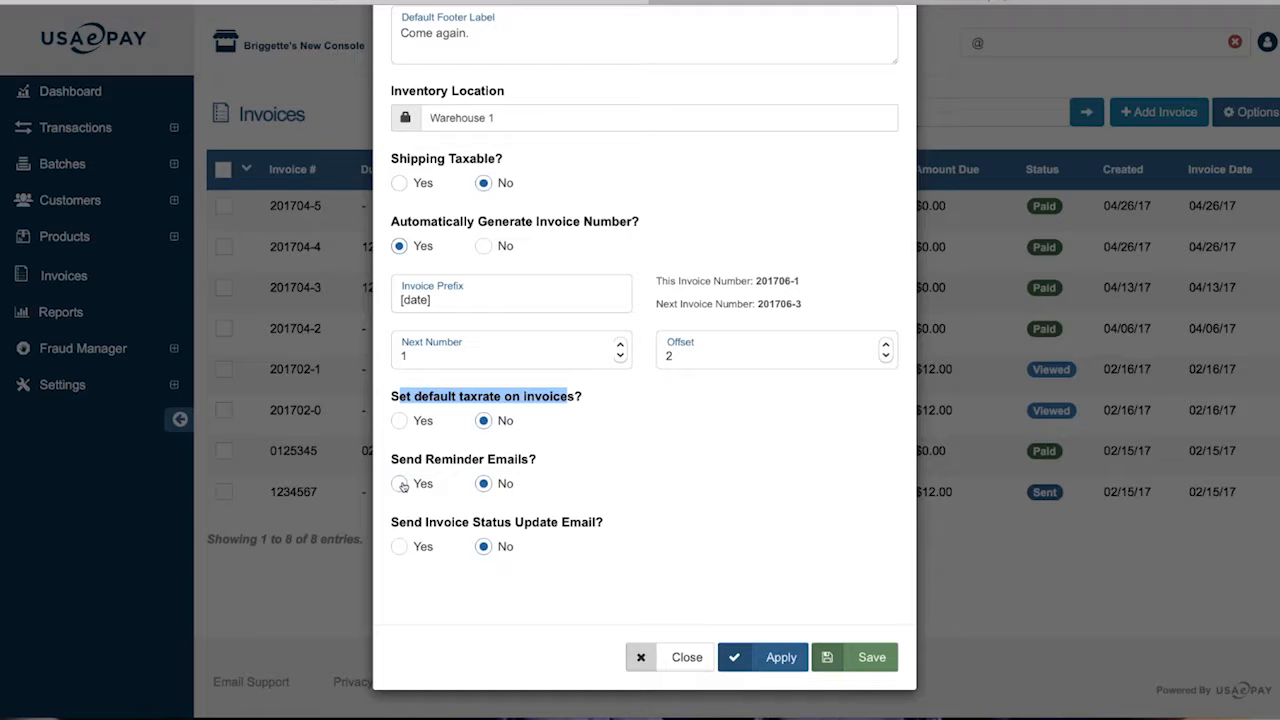
{"action": "left_click", "coordinate": [401, 484]}
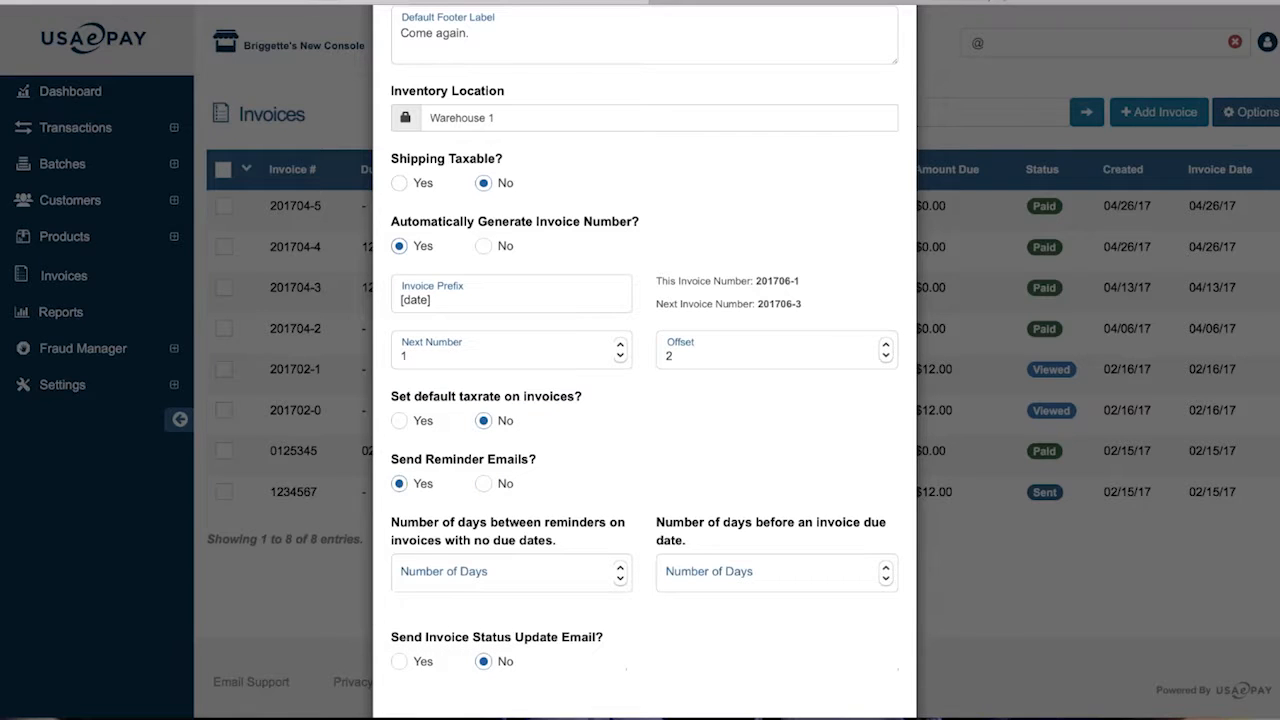
Send reminders 2 days before the due date and enable status update emails
{"action": "scroll", "coordinate": [645, 360], "scroll_direction": "down", "scroll_amount": 2}
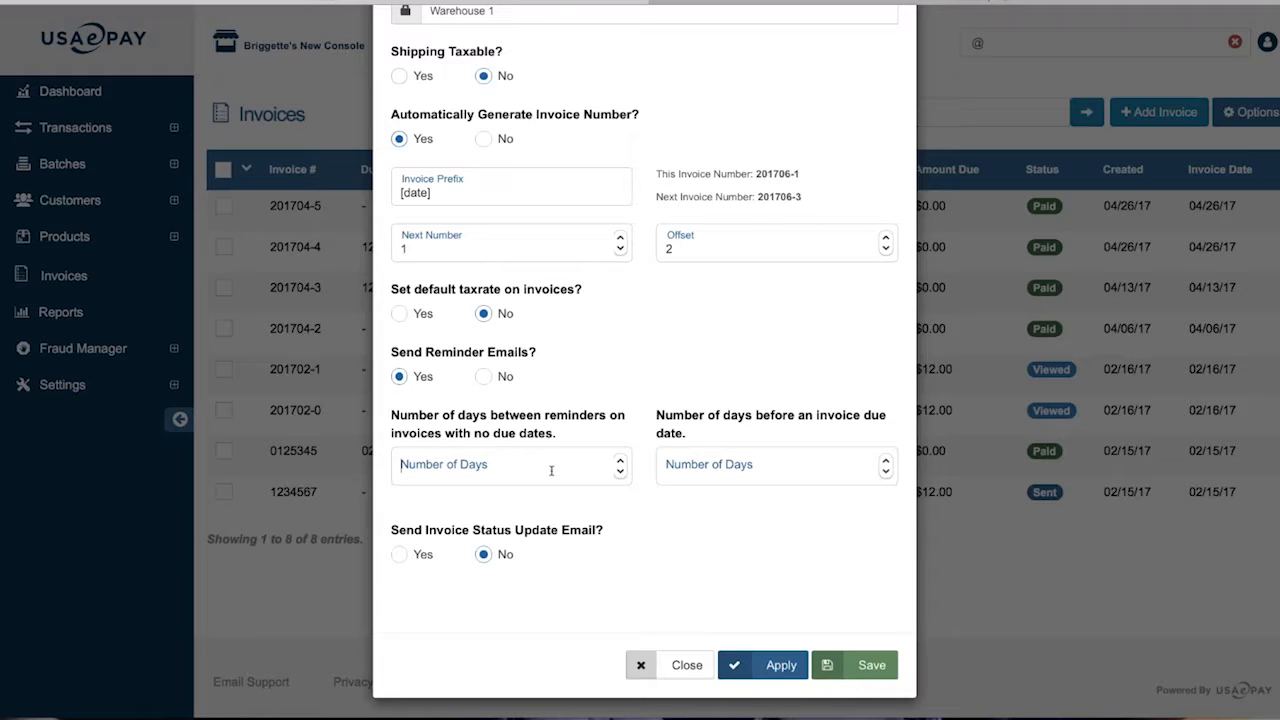
{"action": "left_click", "coordinate": [666, 466]}
{"action": "left_click", "coordinate": [884, 462]}
{"action": "left_click", "coordinate": [884, 462]}
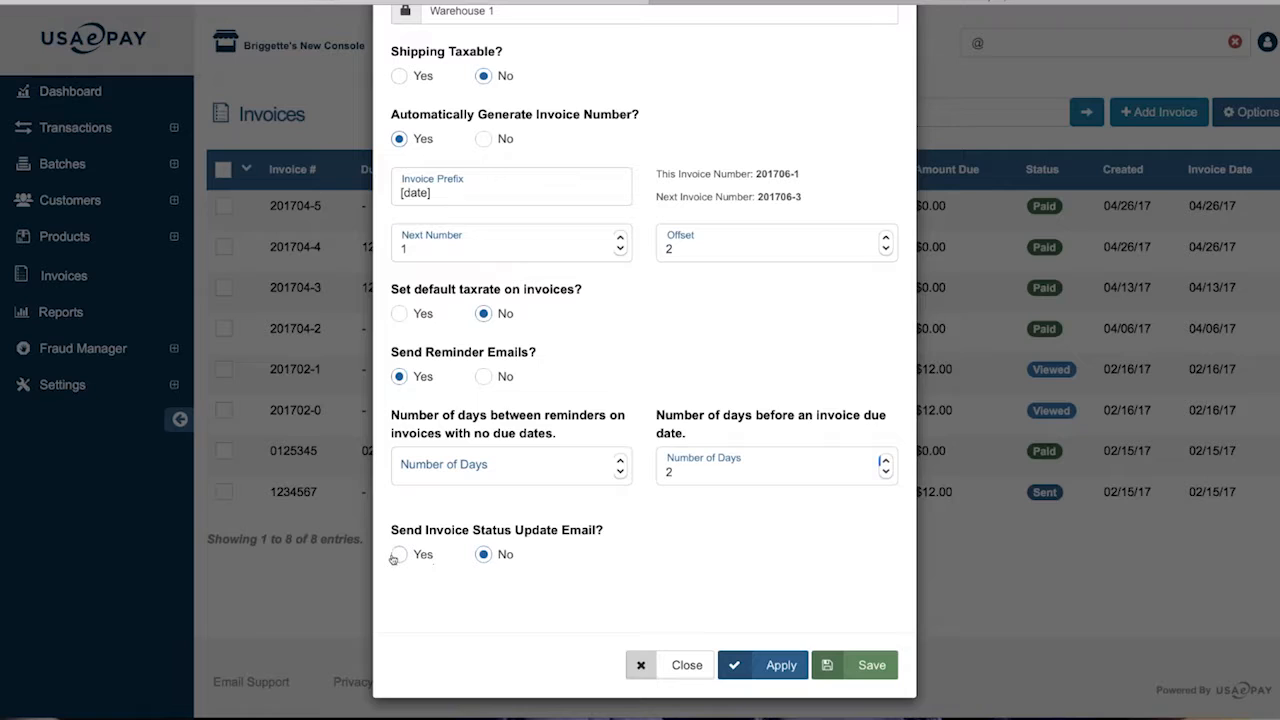
{"action": "left_click_drag", "start_coordinate": [399, 530], "coordinate": [605, 536]}
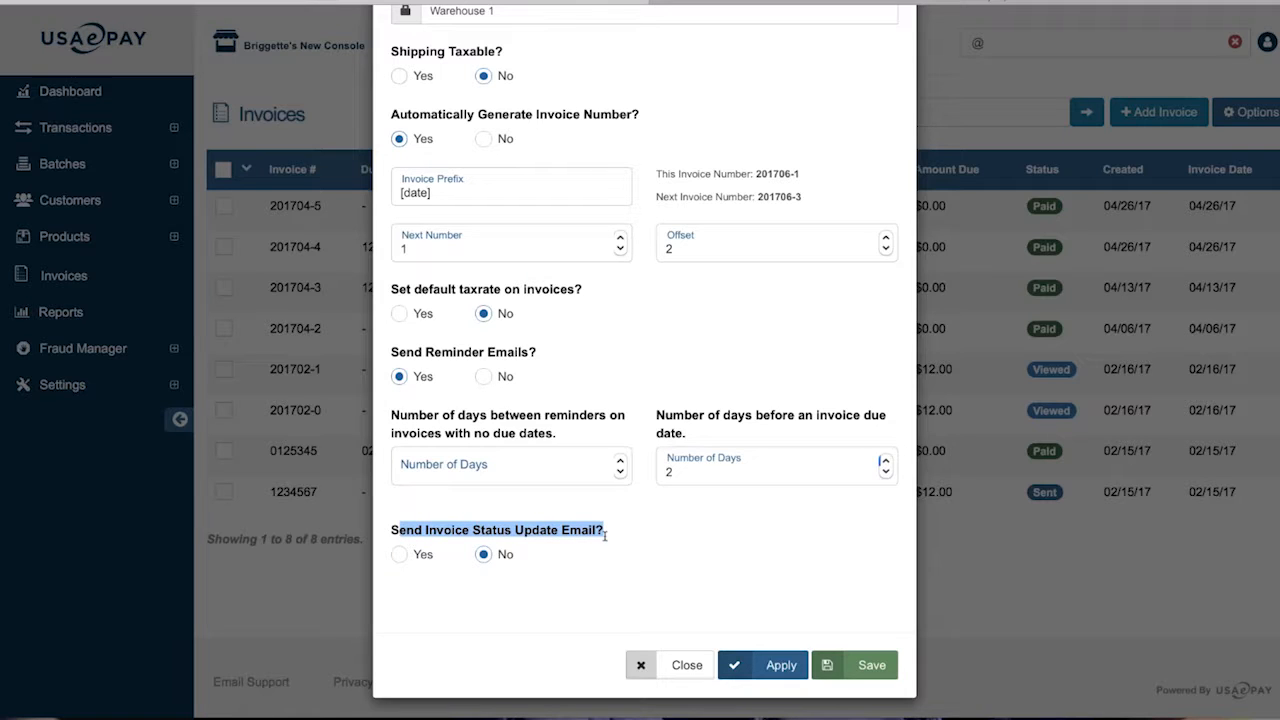
{"action": "left_click", "coordinate": [601, 552]}
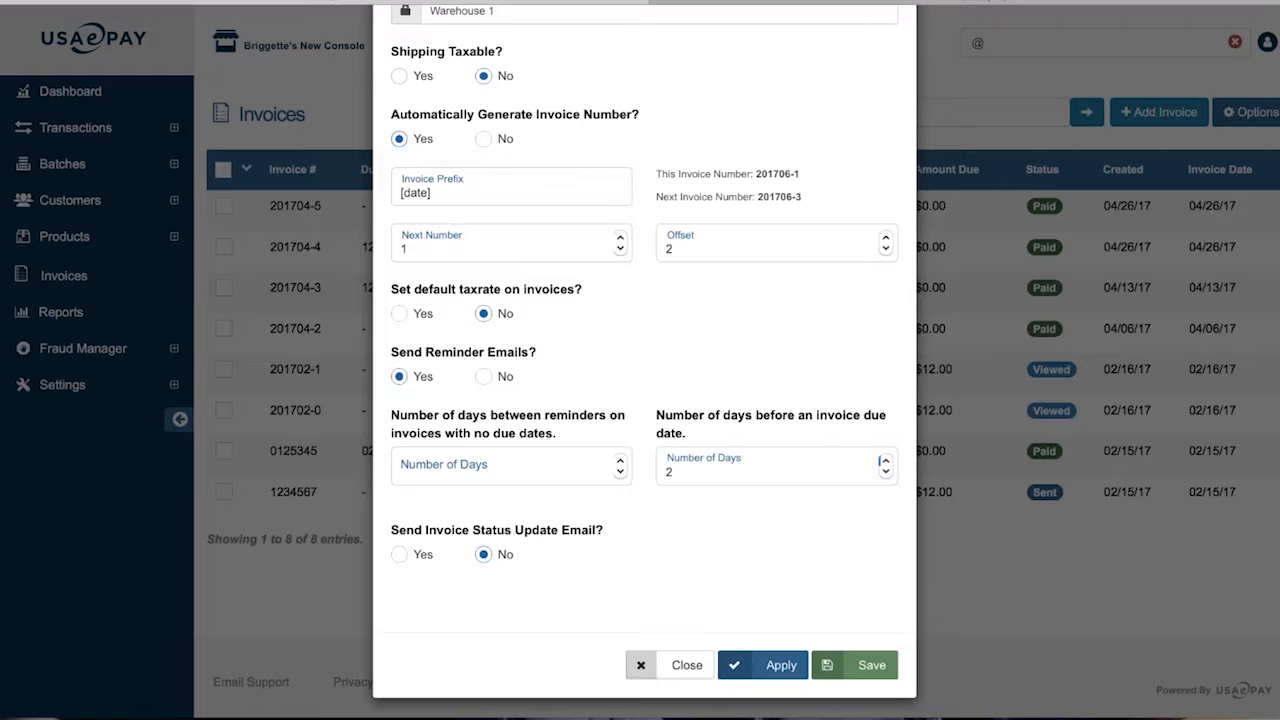
{"action": "left_click", "coordinate": [400, 556]}
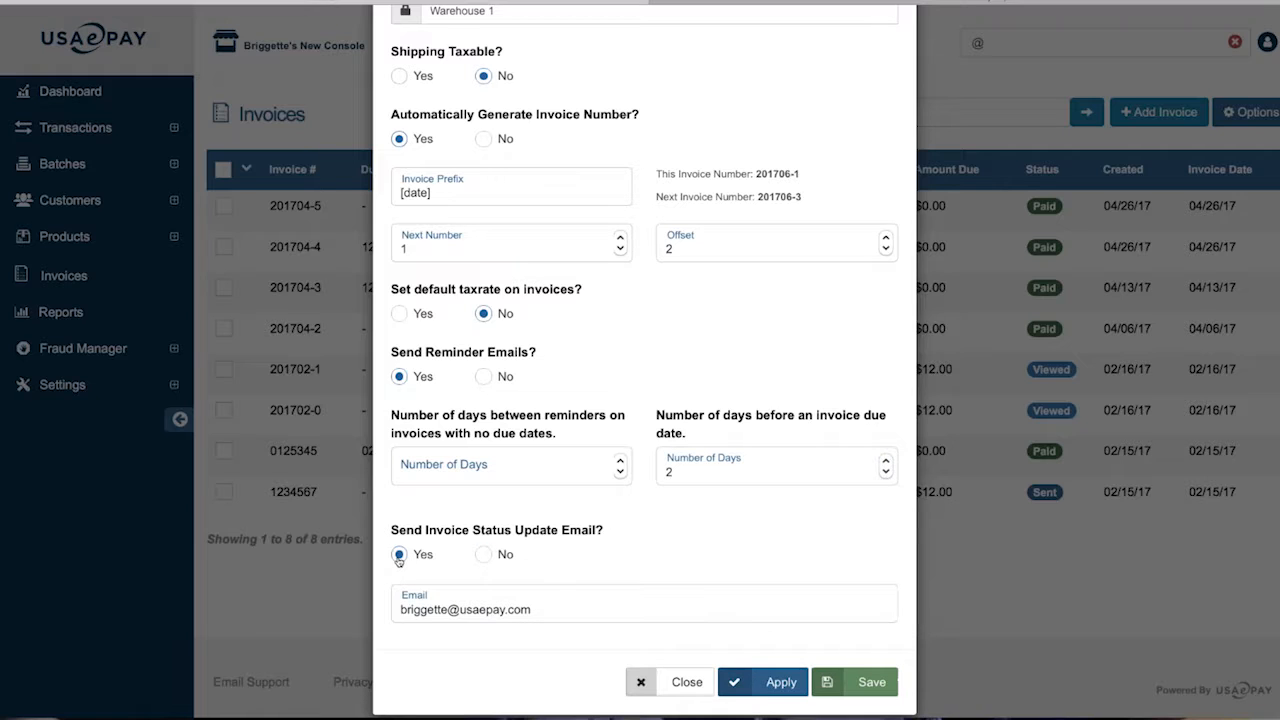
{"action": "scroll", "coordinate": [400, 556], "scroll_direction": "down", "scroll_amount": 1}
Save the Invoice Options, returning to the list of 8 invoices
{"action": "left_click_drag", "start_coordinate": [534, 584], "coordinate": [366, 581]}
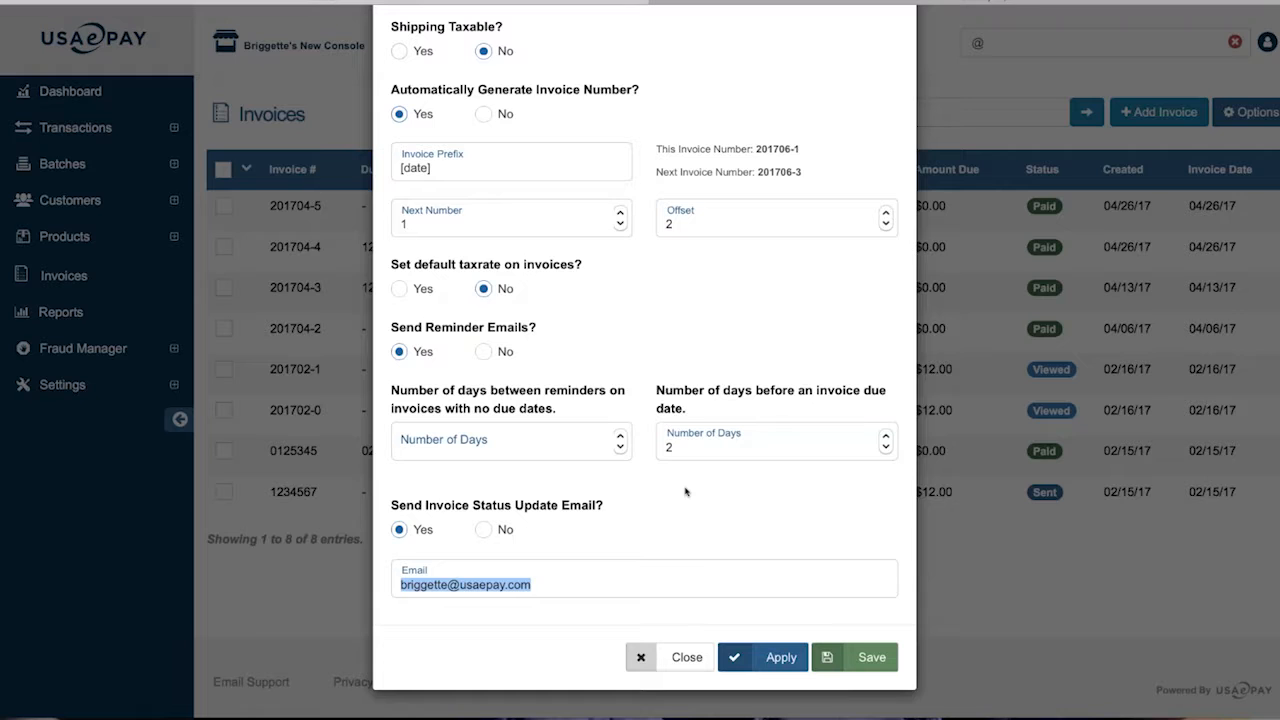
{"action": "left_click", "coordinate": [696, 516]}
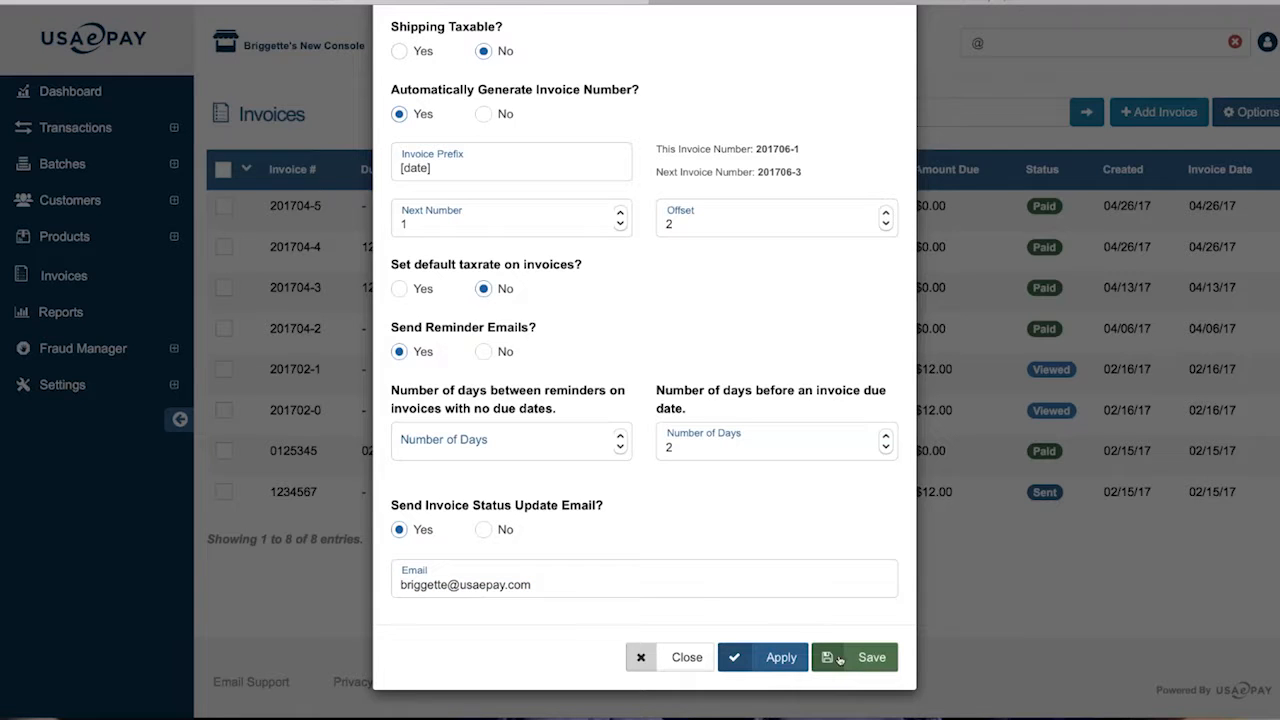
{"action": "left_click", "coordinate": [772, 658]}
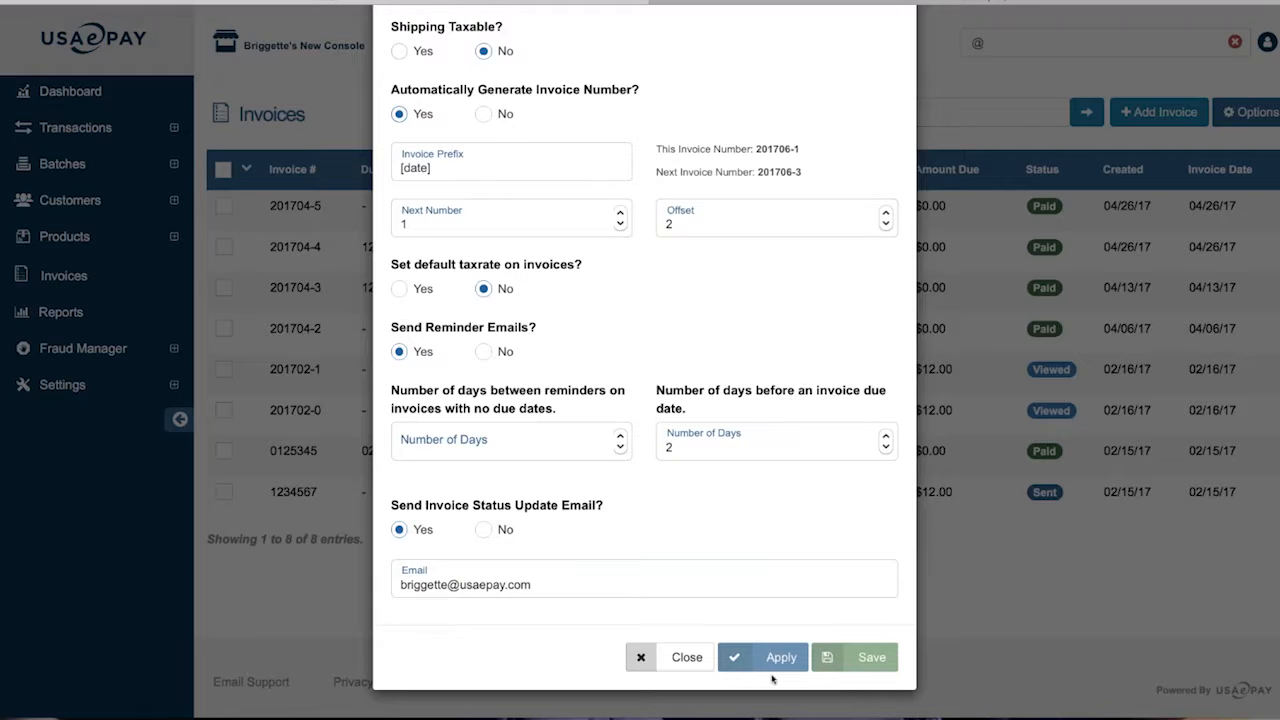
{"action": "scroll", "coordinate": [772, 680], "scroll_direction": "down", "scroll_amount": 5}
Leave the invoice options, start a new blank invoice, and zoom the page in
{"action": "left_click", "coordinate": [686, 657]}
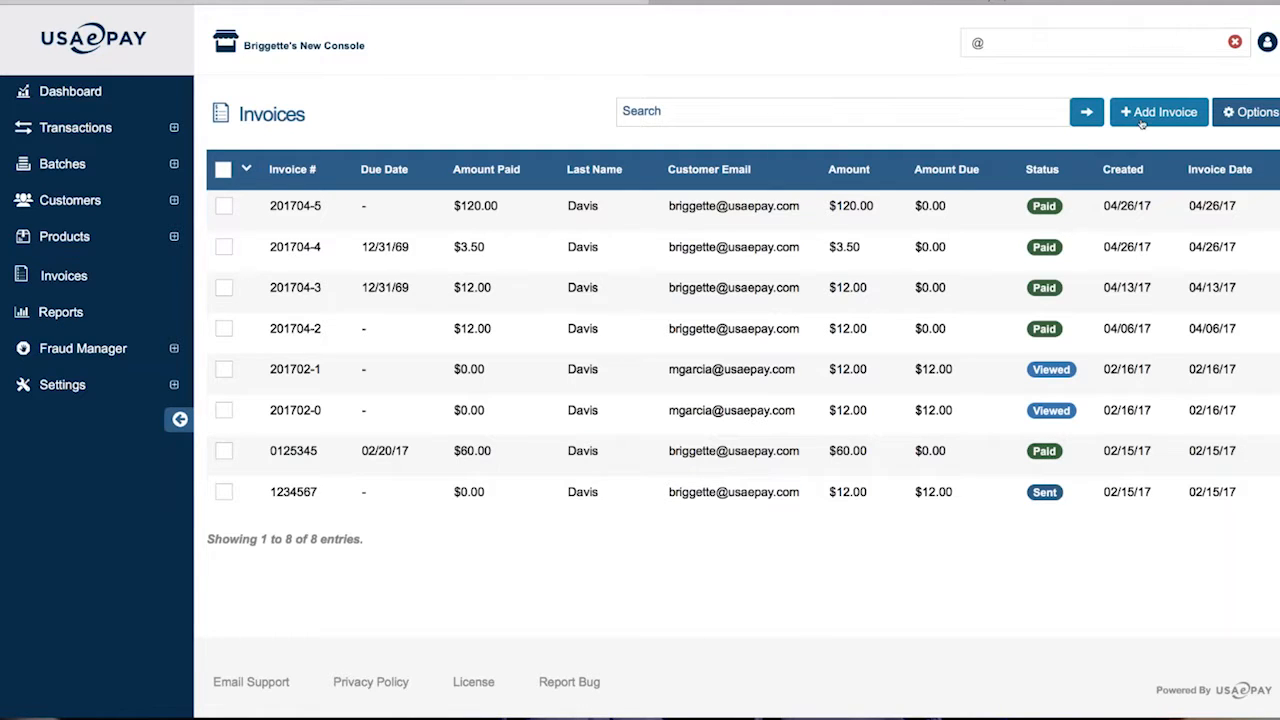
{"action": "left_click", "coordinate": [1170, 113]}
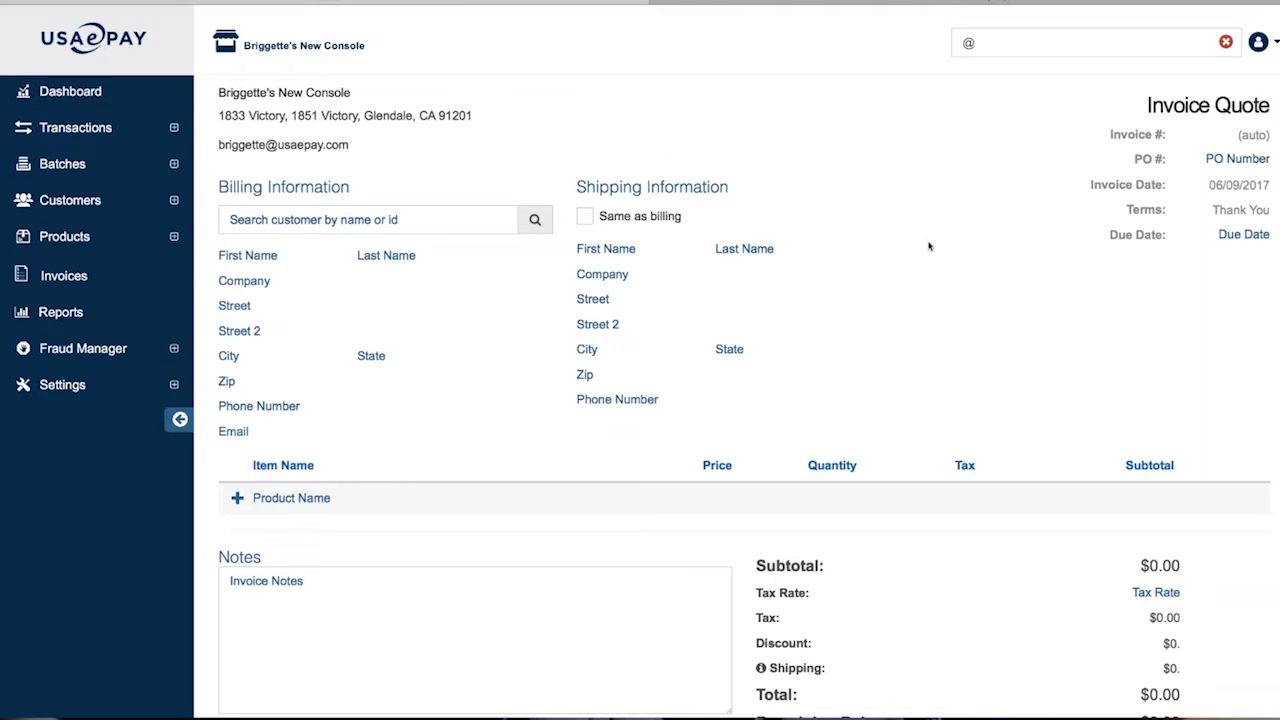
{"action": "scroll", "coordinate": [986, 276], "scroll_direction": "down", "scroll_amount": 2}
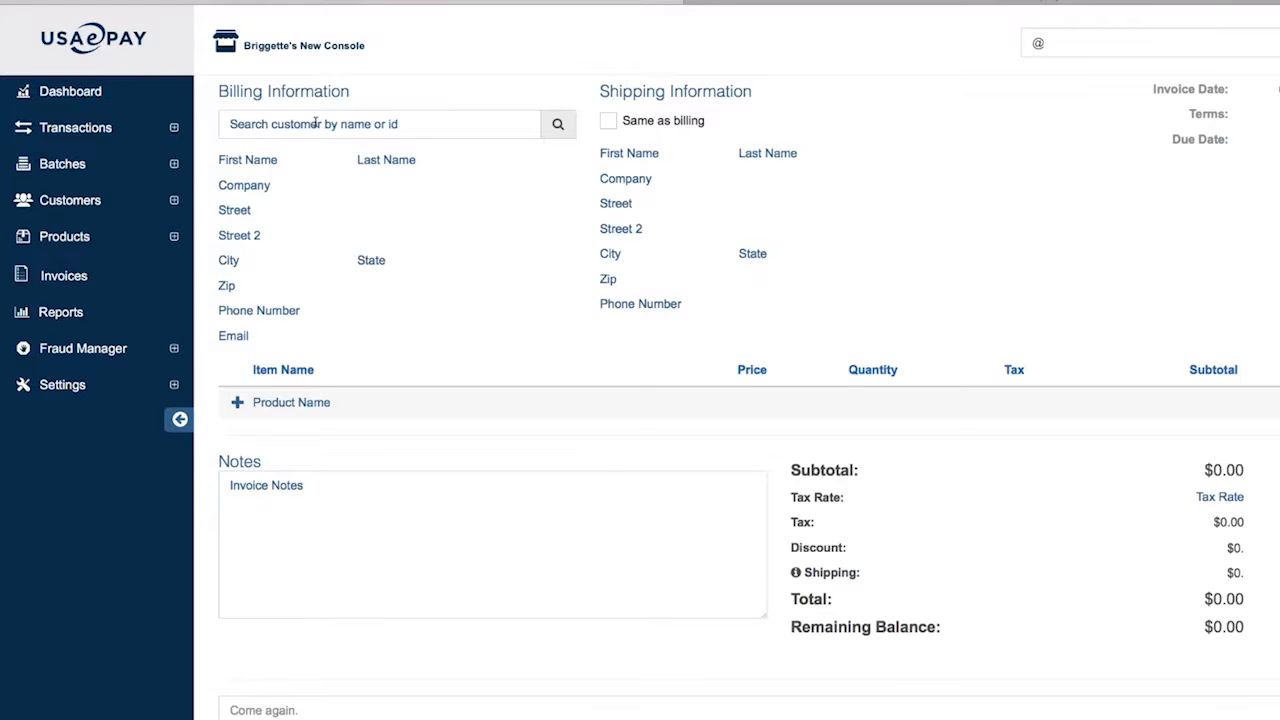
{"action": "scroll", "coordinate": [315, 123], "scroll_direction": "up", "scroll_amount": 2}
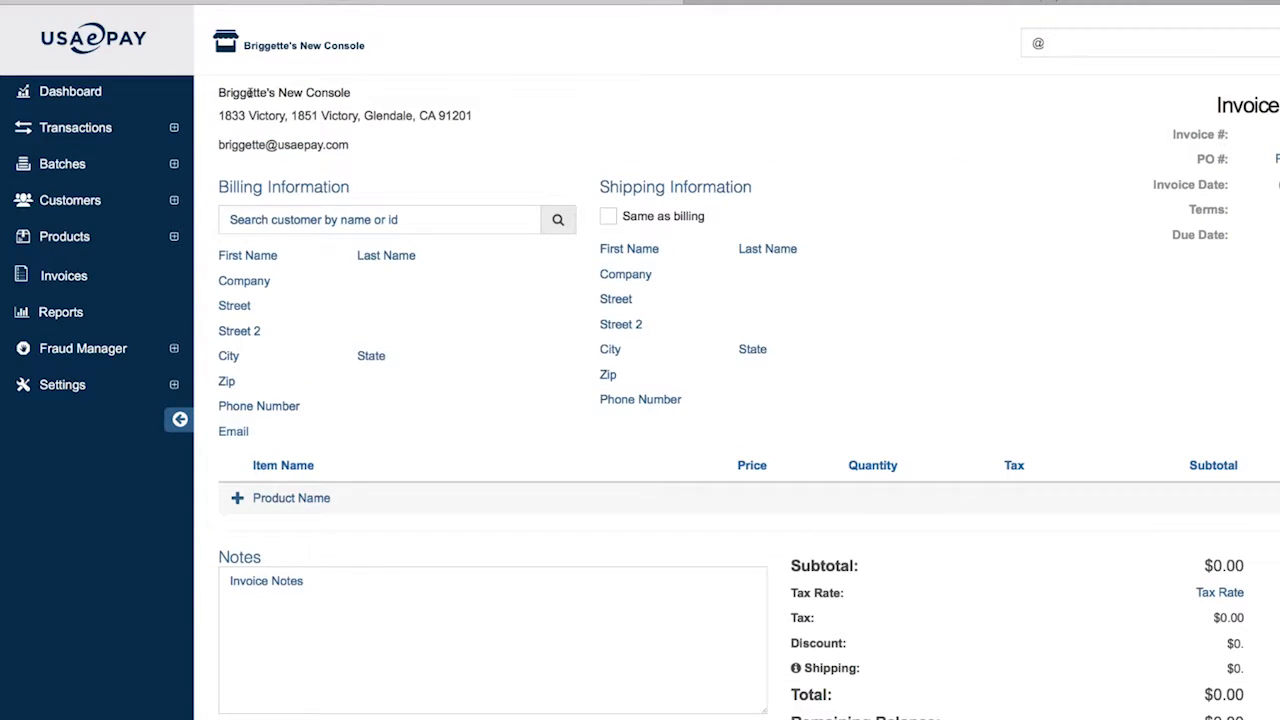
{"action": "left_click_drag", "start_coordinate": [249, 92], "coordinate": [354, 160]}
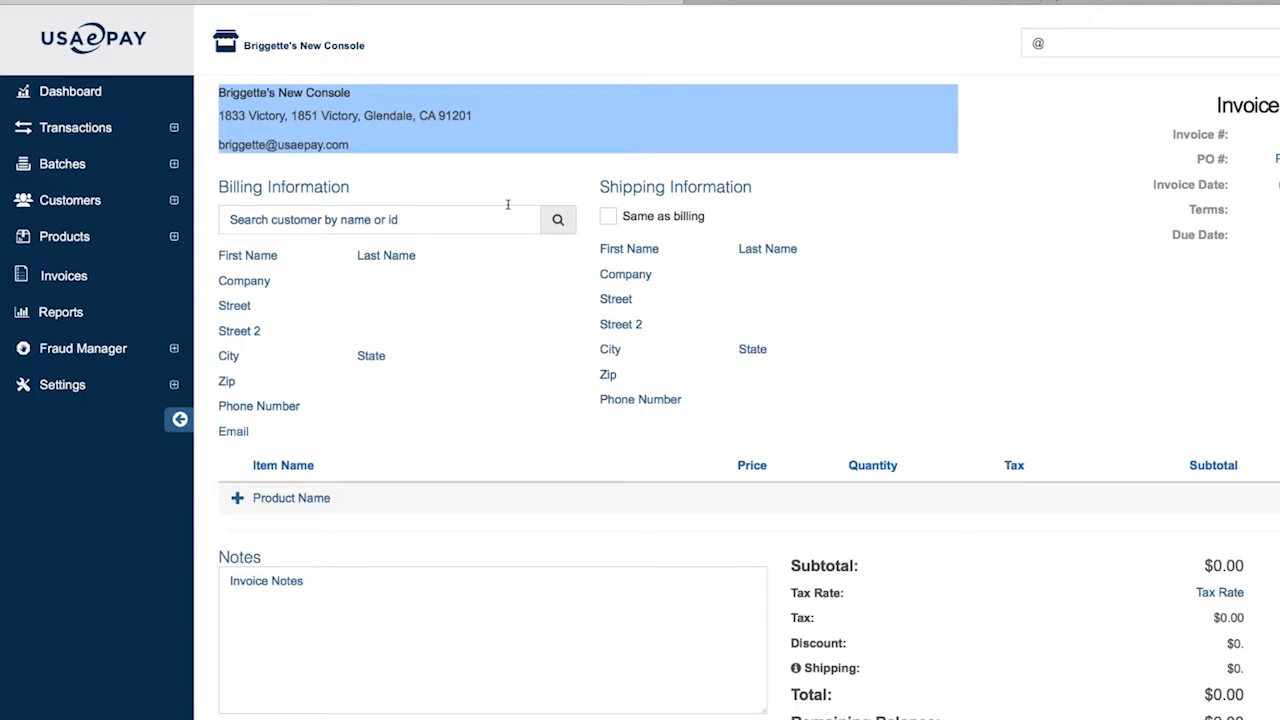
{"action": "key", "text": "super+equal"}
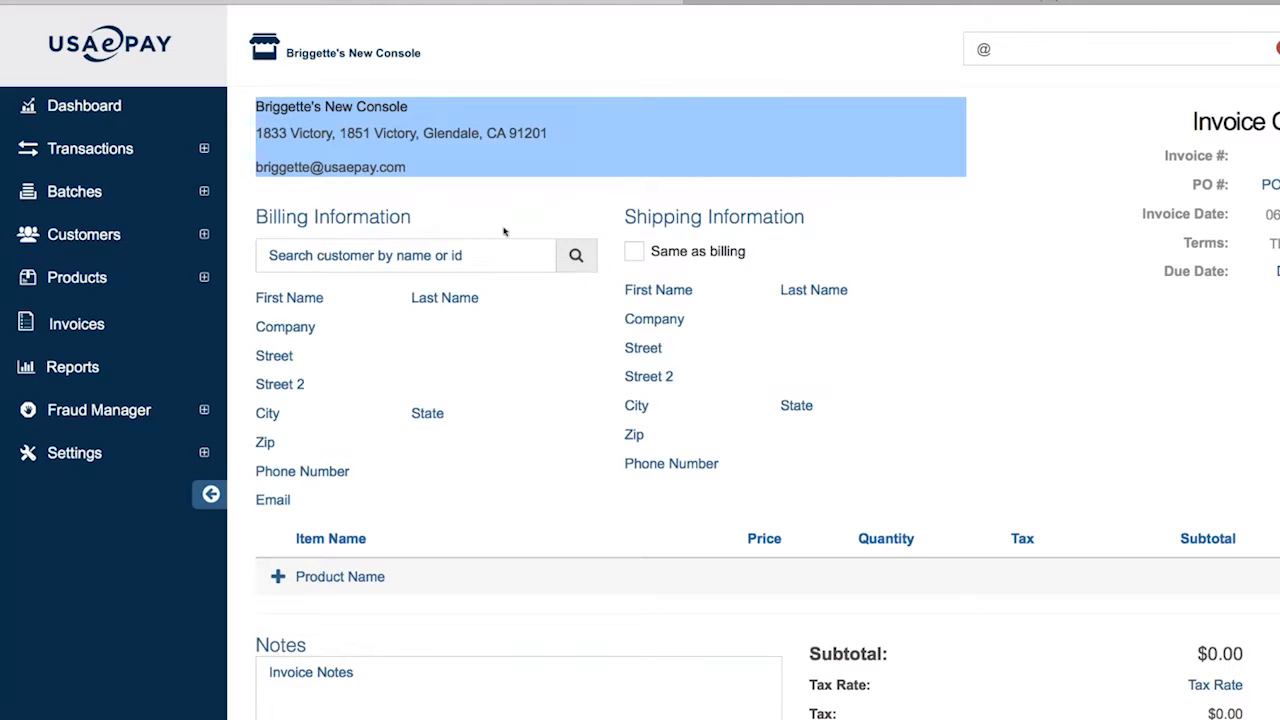
Search Billing Information for a saved customer by typing the start of their name
{"action": "left_click", "coordinate": [397, 257]}
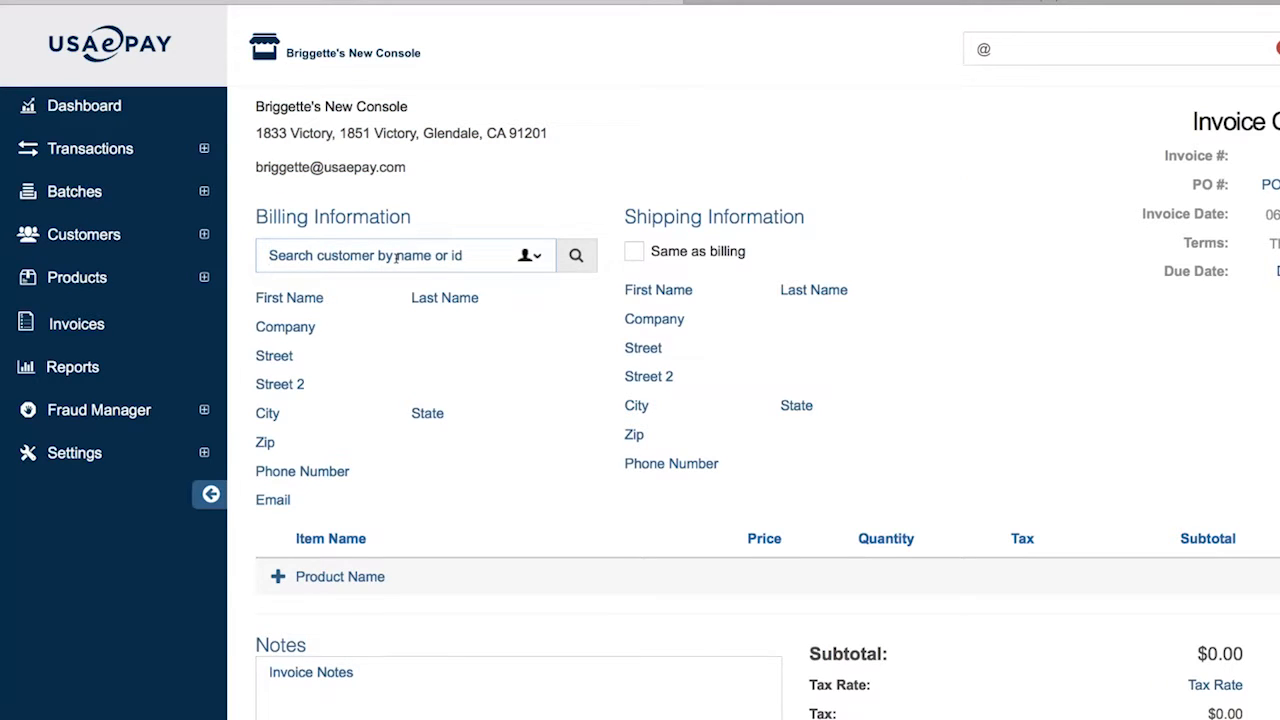
{"action": "left_click", "coordinate": [315, 297]}
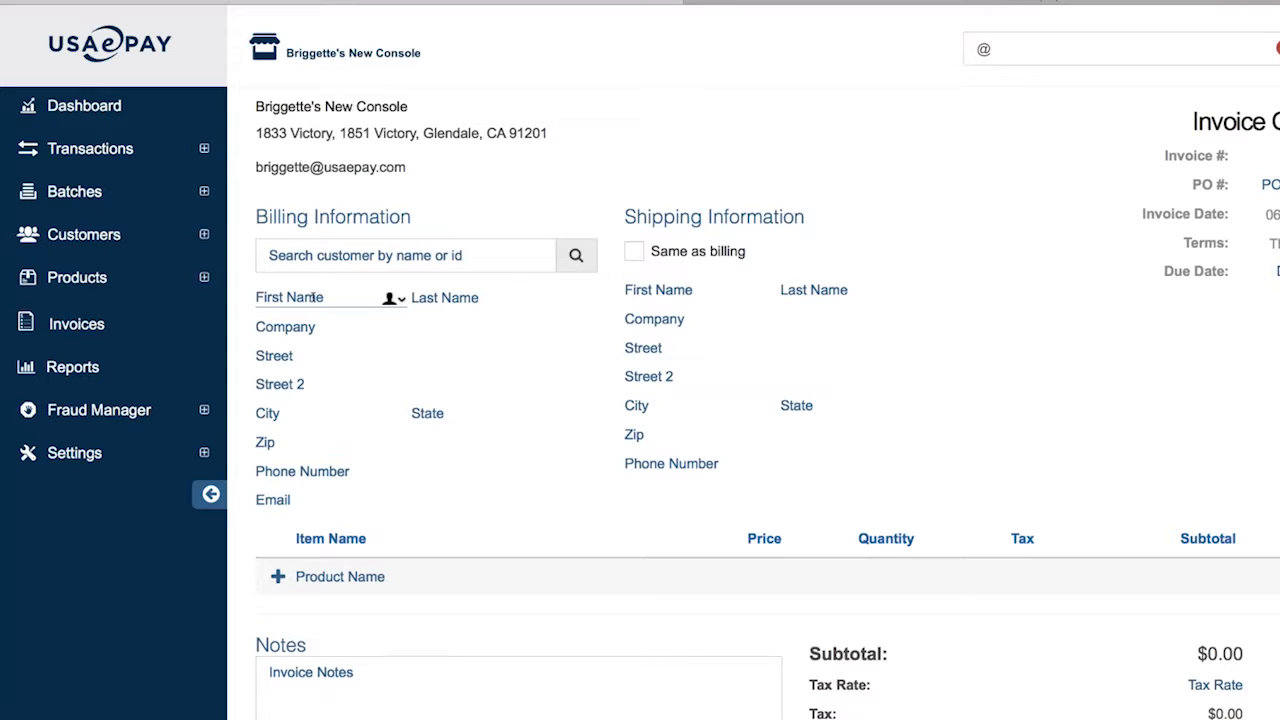
{"action": "left_click", "coordinate": [397, 256]}
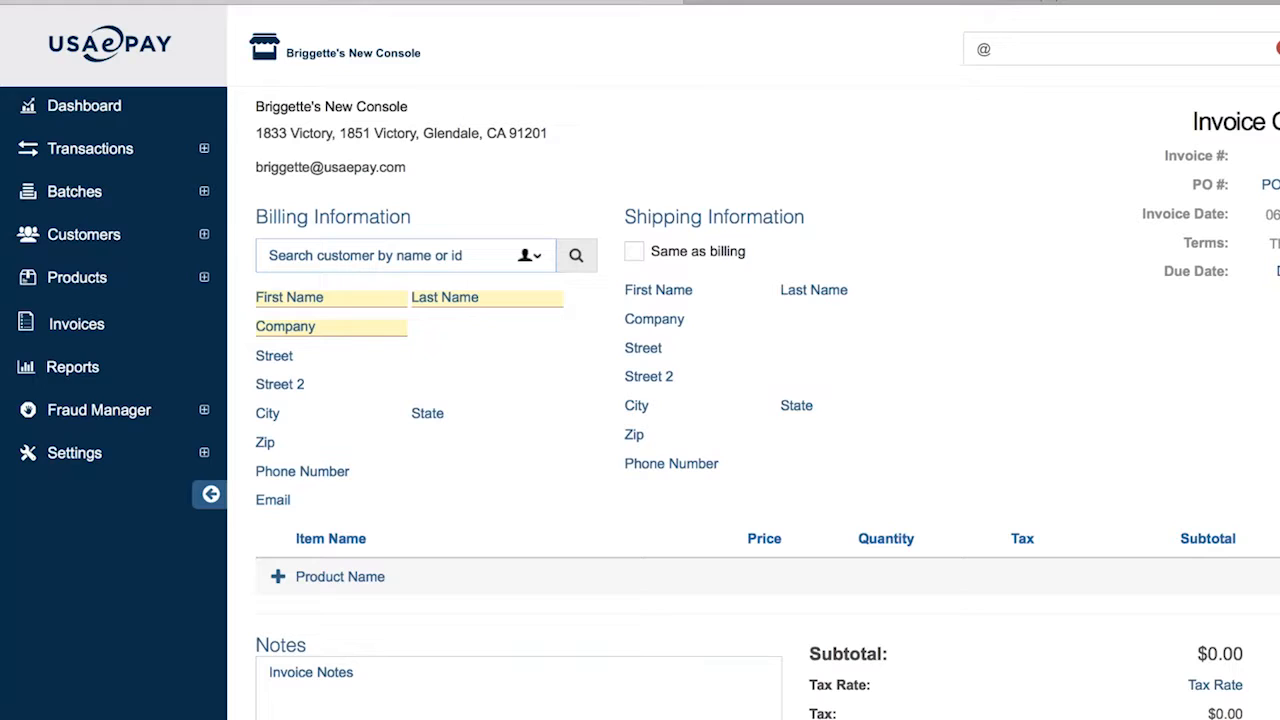
{"action": "type", "text": "cass"}
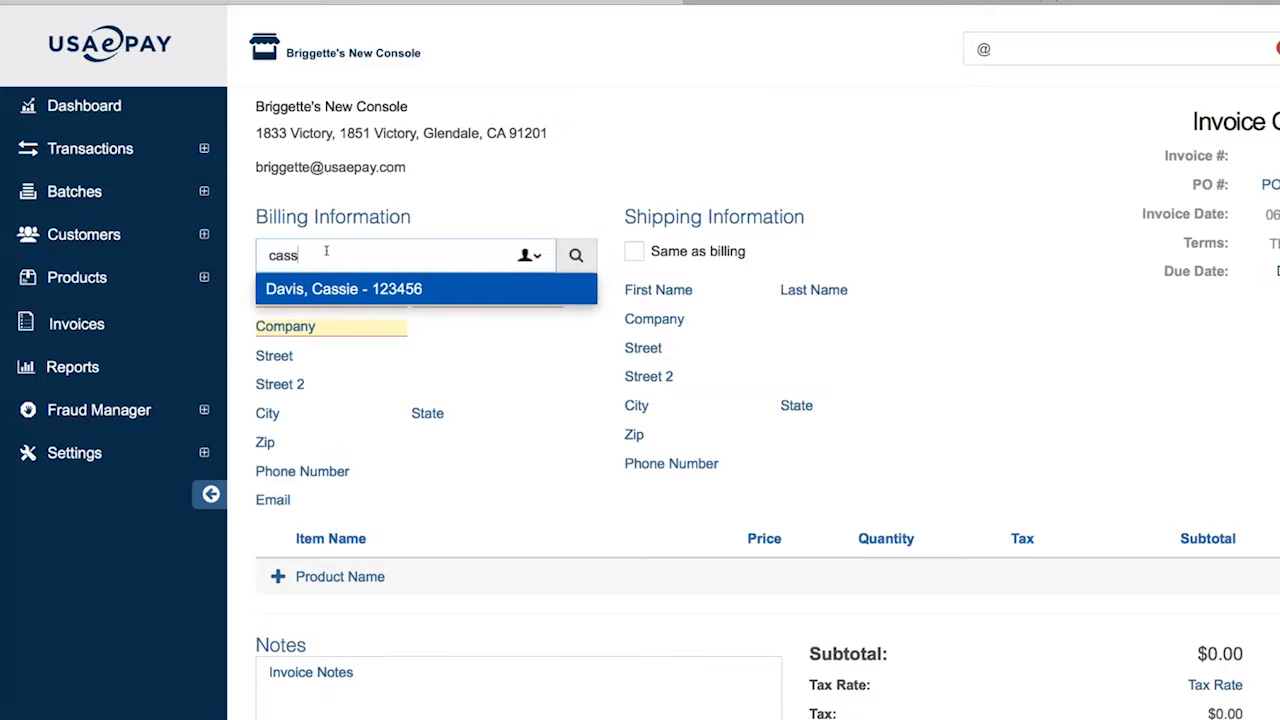
Bill the suggested saved customer and set the shipping address to match billing
{"action": "left_click", "coordinate": [324, 290]}
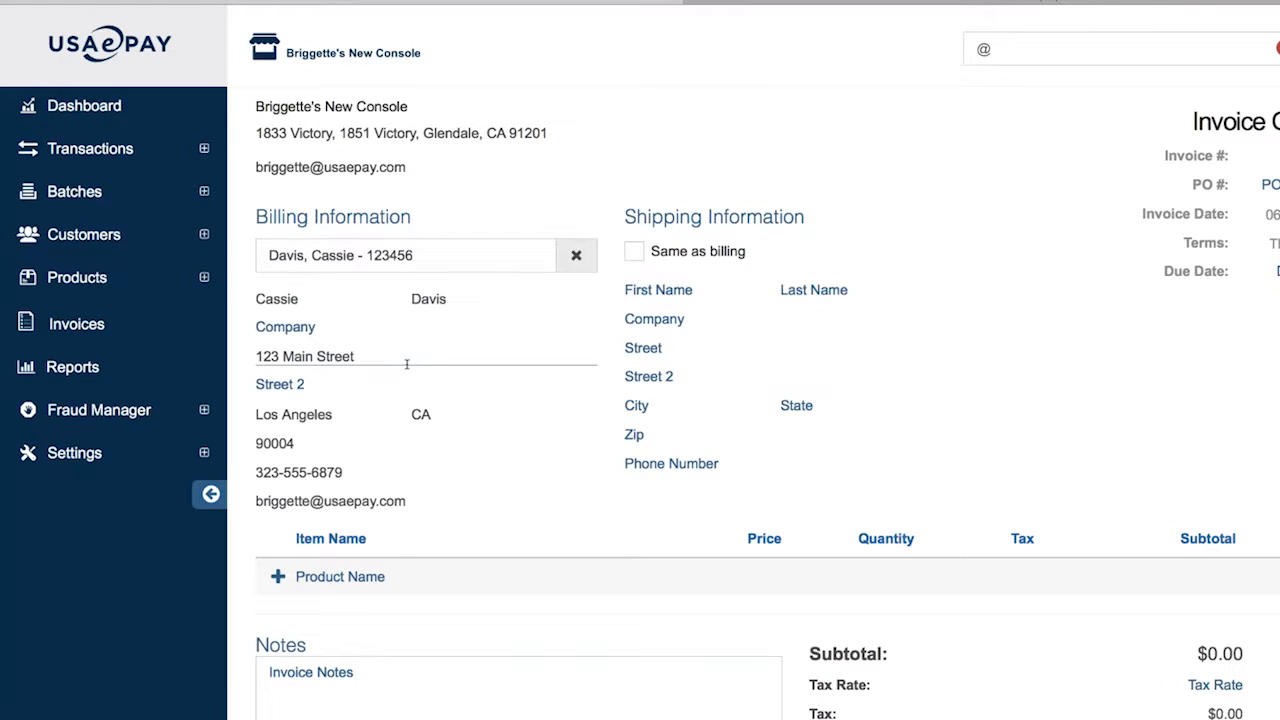
{"action": "scroll", "coordinate": [408, 365], "scroll_direction": "down", "scroll_amount": 1}
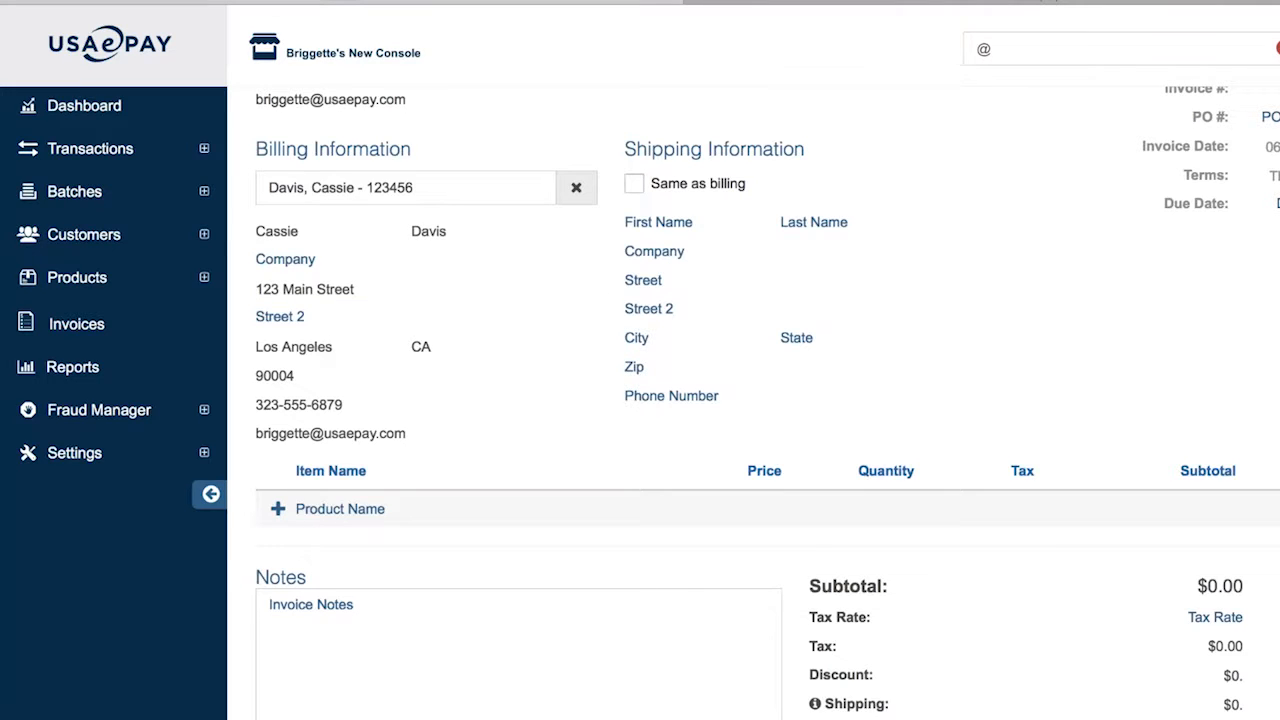
{"action": "left_click", "coordinate": [636, 186]}
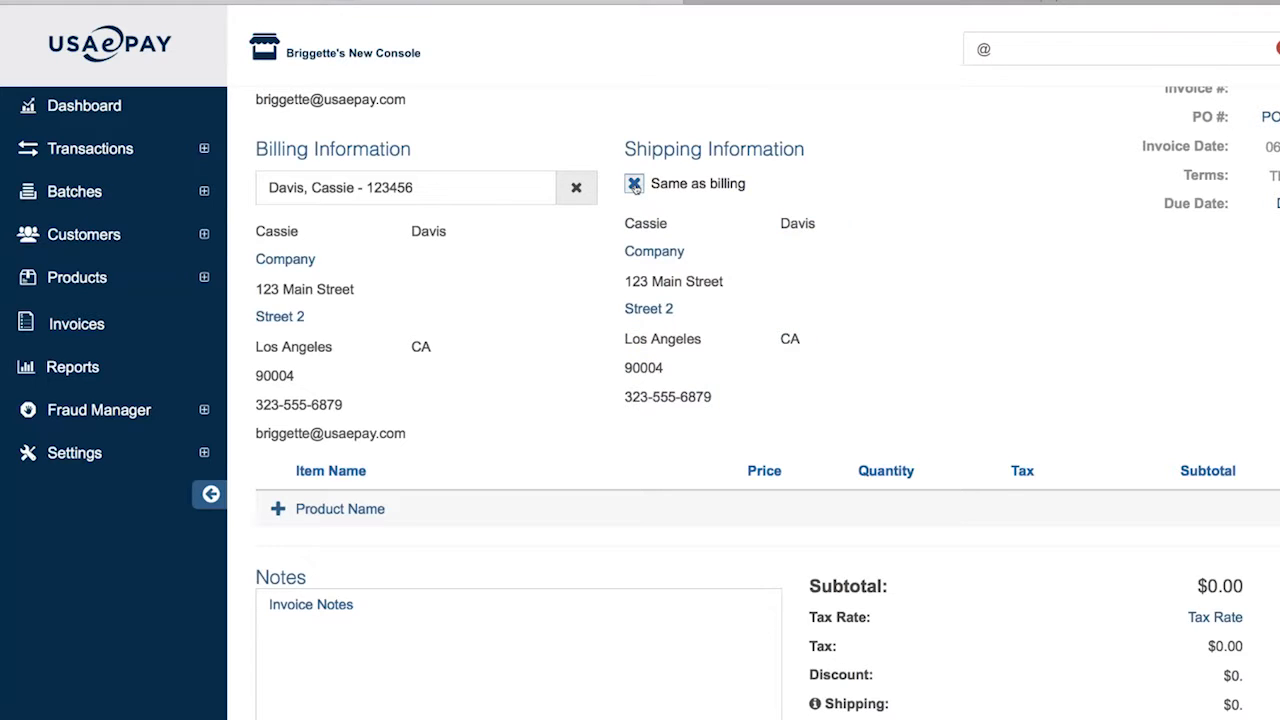
{"action": "left_click", "coordinate": [636, 186]}
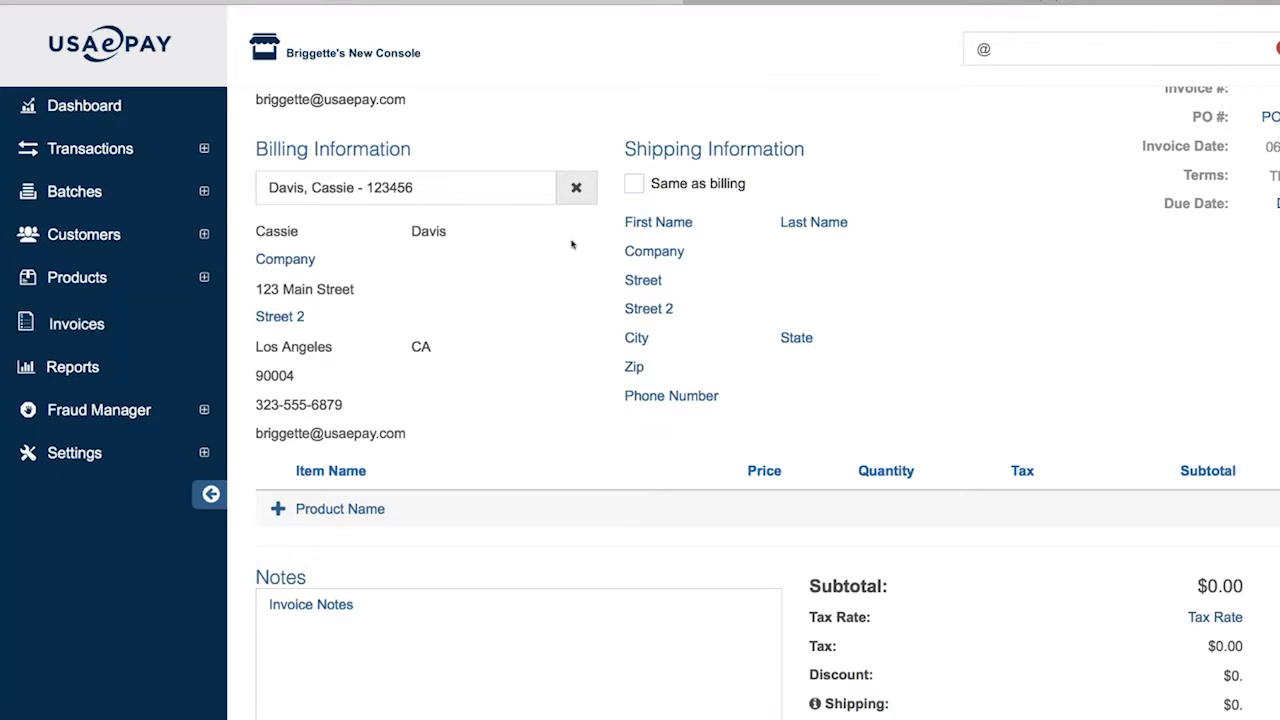
{"action": "left_click", "coordinate": [634, 186]}
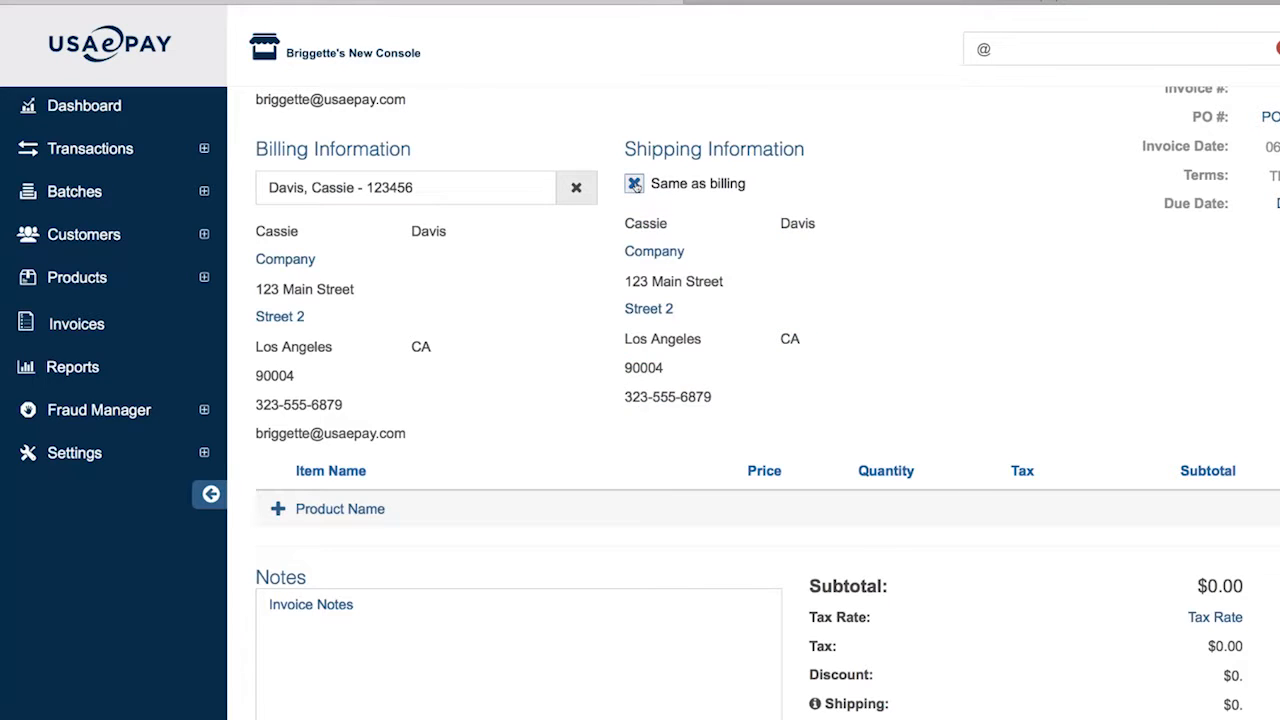
{"action": "left_click", "coordinate": [636, 186]}
{"action": "key", "text": "Tab"}
{"action": "key", "text": "Tab"}
{"action": "key", "text": "Tab"}
{"action": "key", "text": "Tab"}
{"action": "key", "text": "Tab"}
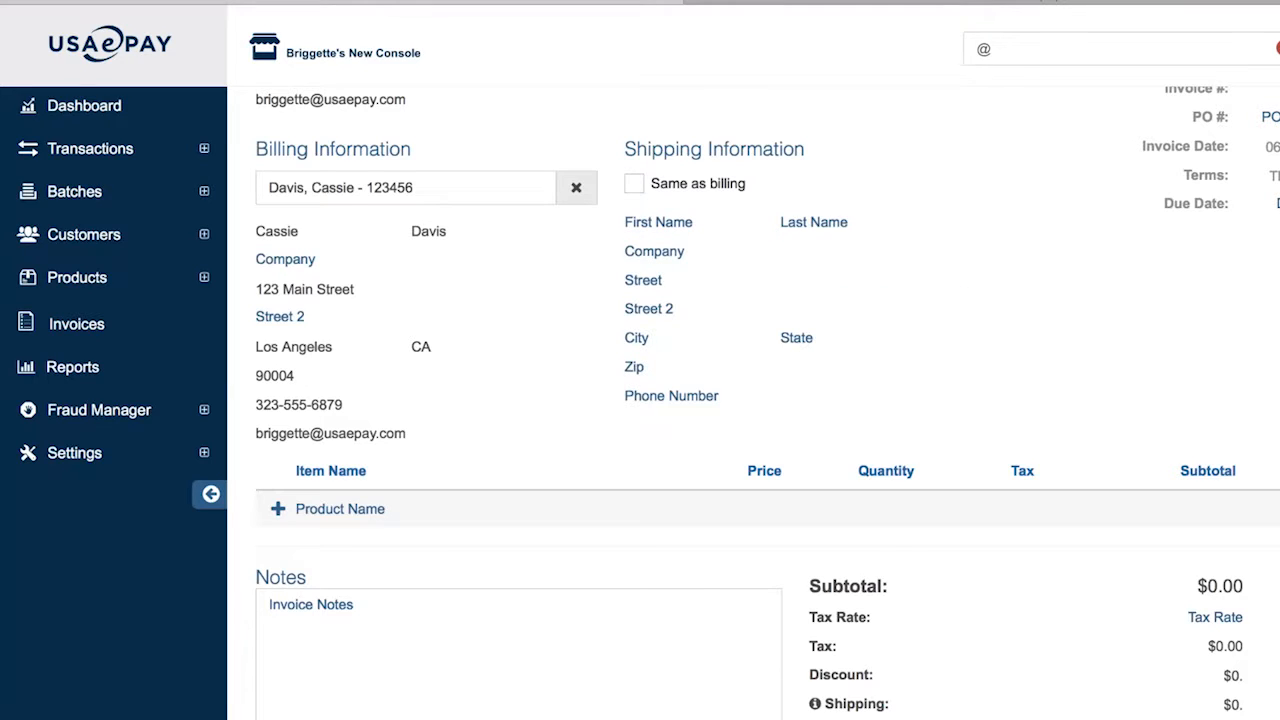
{"action": "left_click", "coordinate": [634, 184]}
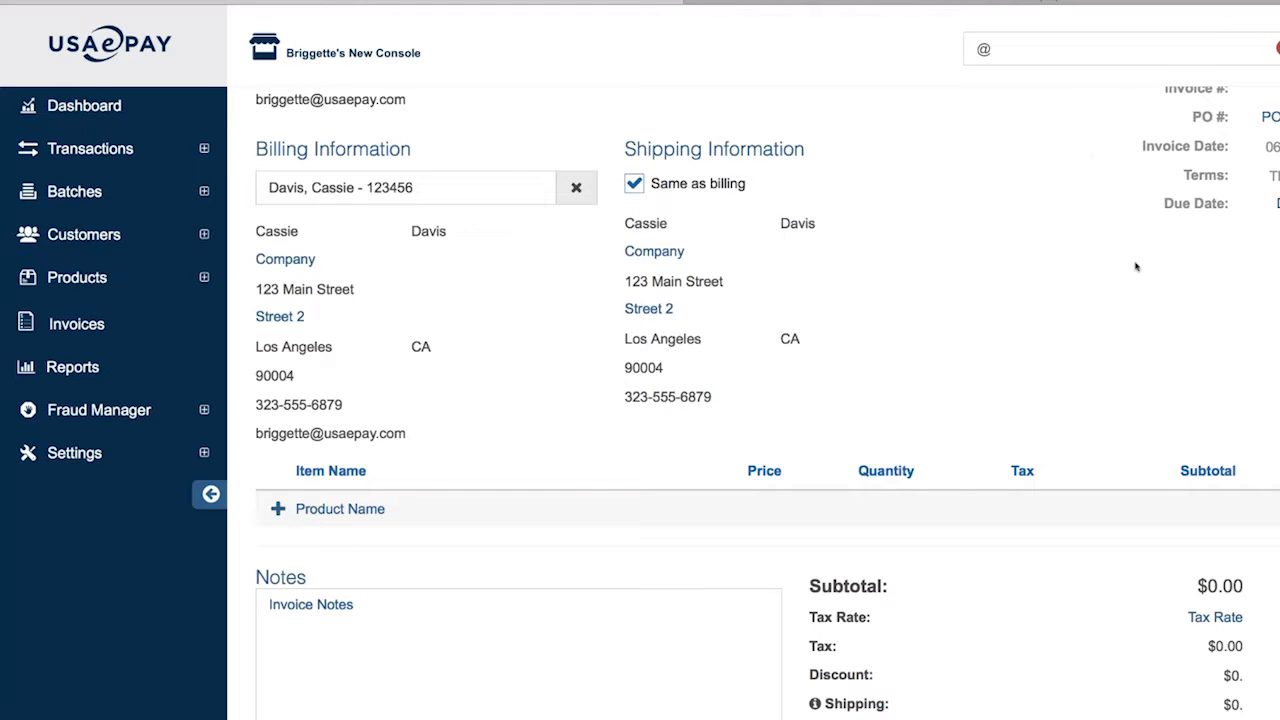
{"action": "scroll", "coordinate": [1133, 257], "scroll_direction": "up", "scroll_amount": 1}
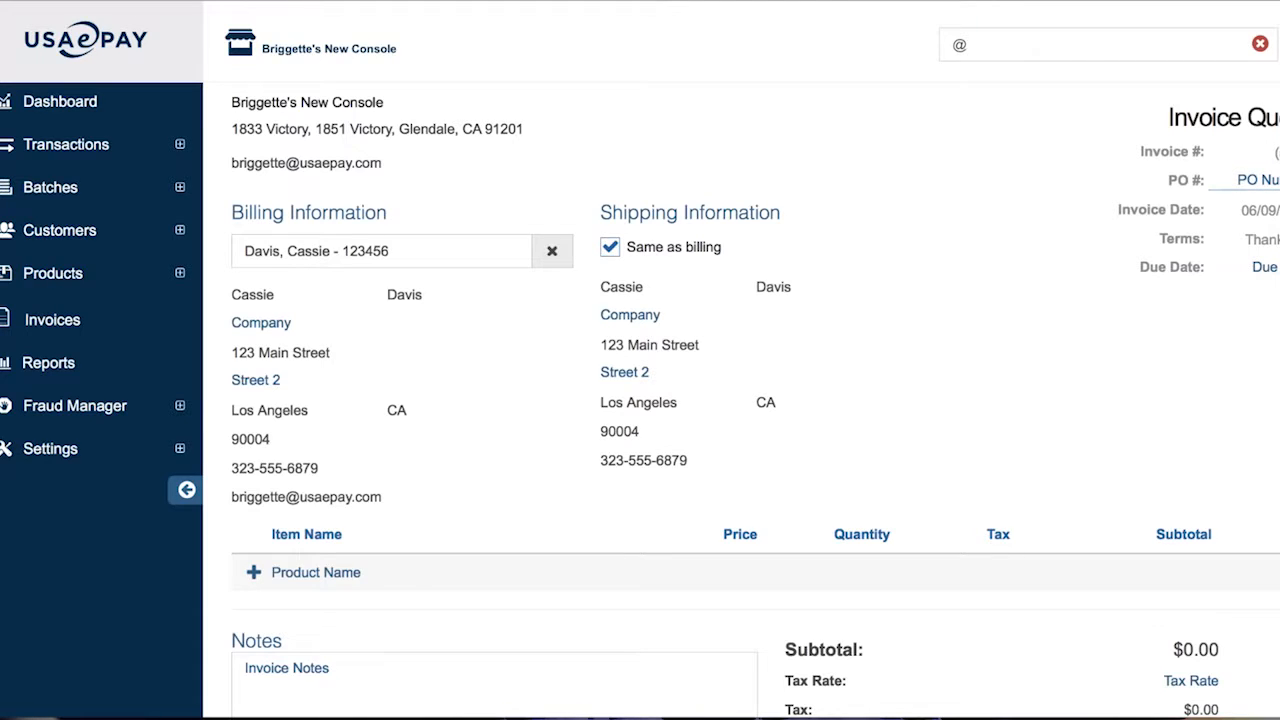
Enter PO number 12 and due date 06/10 on the invoice
{"action": "left_click", "coordinate": [1256, 180]}
{"action": "type", "text": "12"}
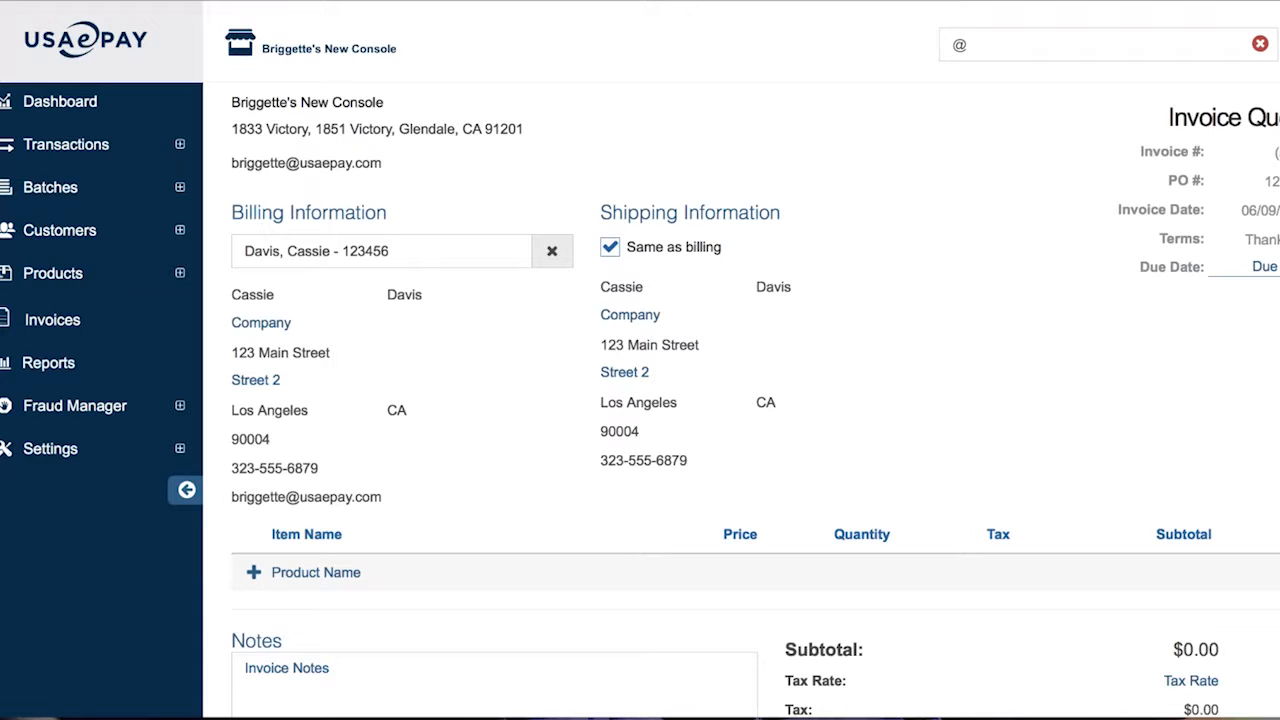
{"action": "type", "text": "06/10"}
{"action": "scroll", "coordinate": [973, 453], "scroll_direction": "down", "scroll_amount": 1}
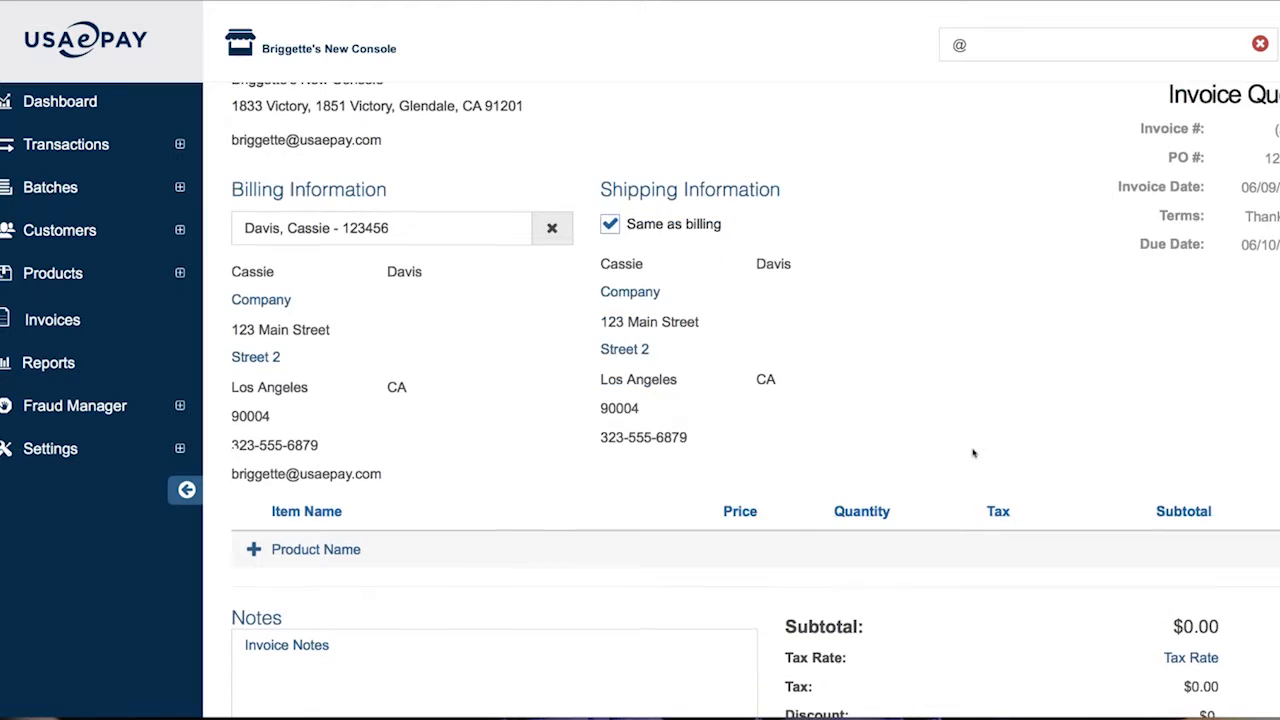
{"action": "scroll", "coordinate": [973, 453], "scroll_direction": "down", "scroll_amount": 4}
{"action": "left_click", "coordinate": [336, 371]}
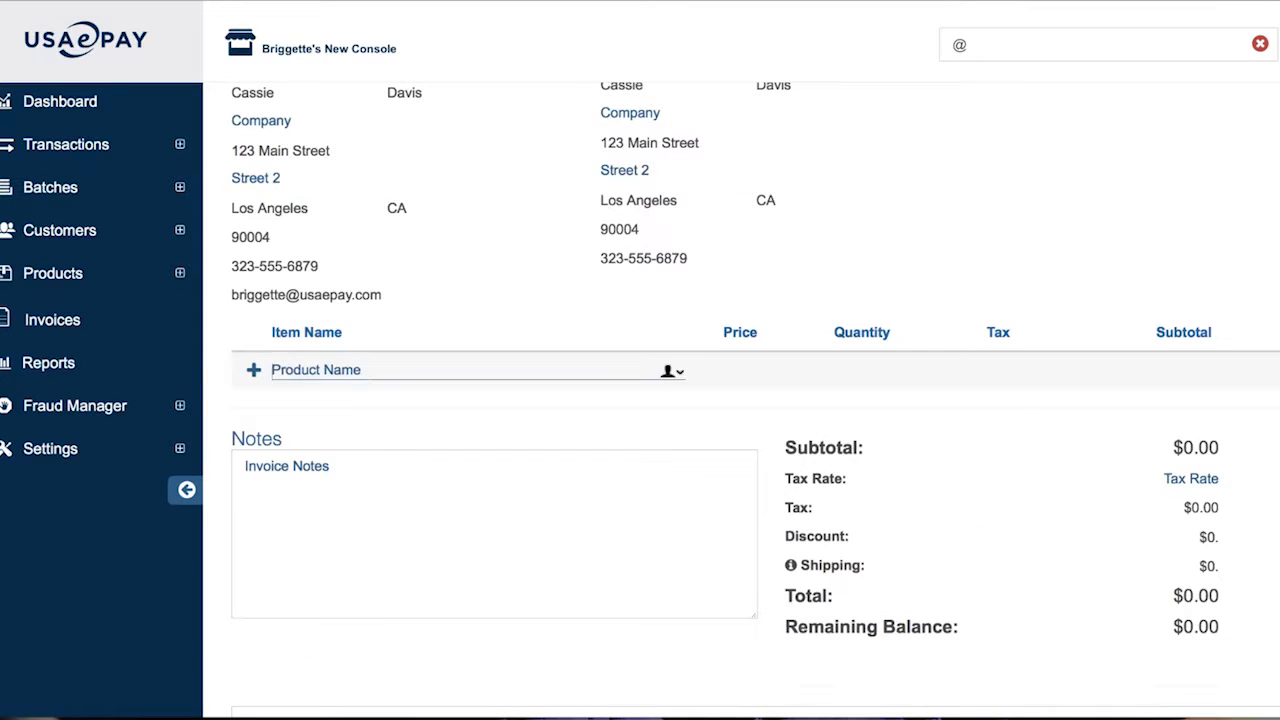
Try adding 'cup' as a custom line item, toggle its taxable flag, then remove it
{"action": "left_click", "coordinate": [255, 370]}
{"action": "left_click", "coordinate": [335, 370]}
{"action": "type", "text": "cup"}
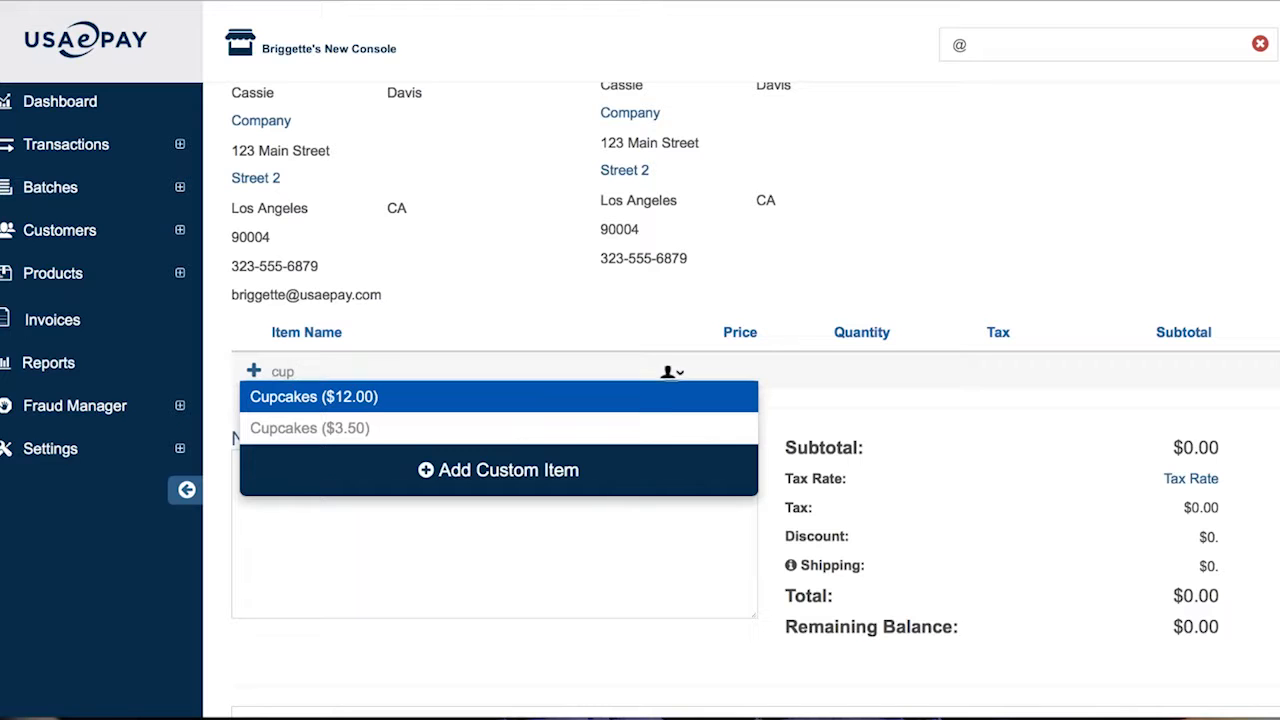
{"action": "left_click", "coordinate": [464, 478]}
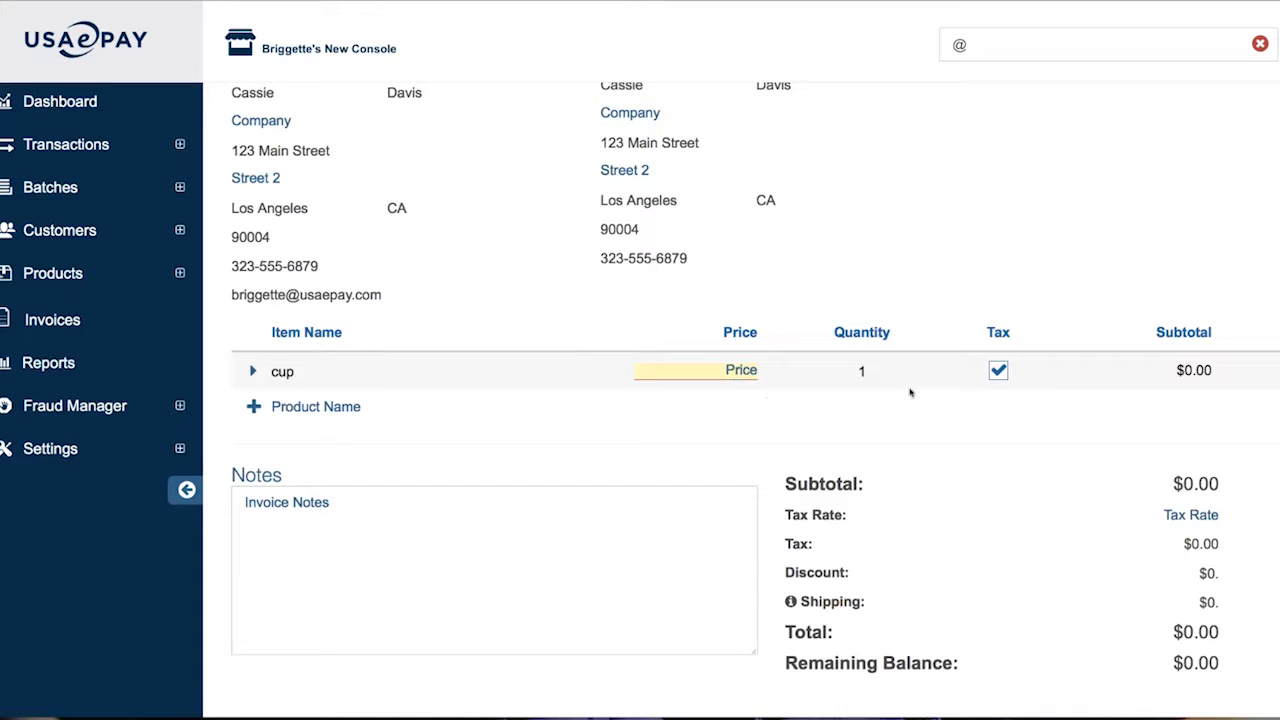
{"action": "left_click", "coordinate": [999, 371]}
{"action": "left_click", "coordinate": [998, 371]}
{"action": "left_click", "coordinate": [1276, 371]}
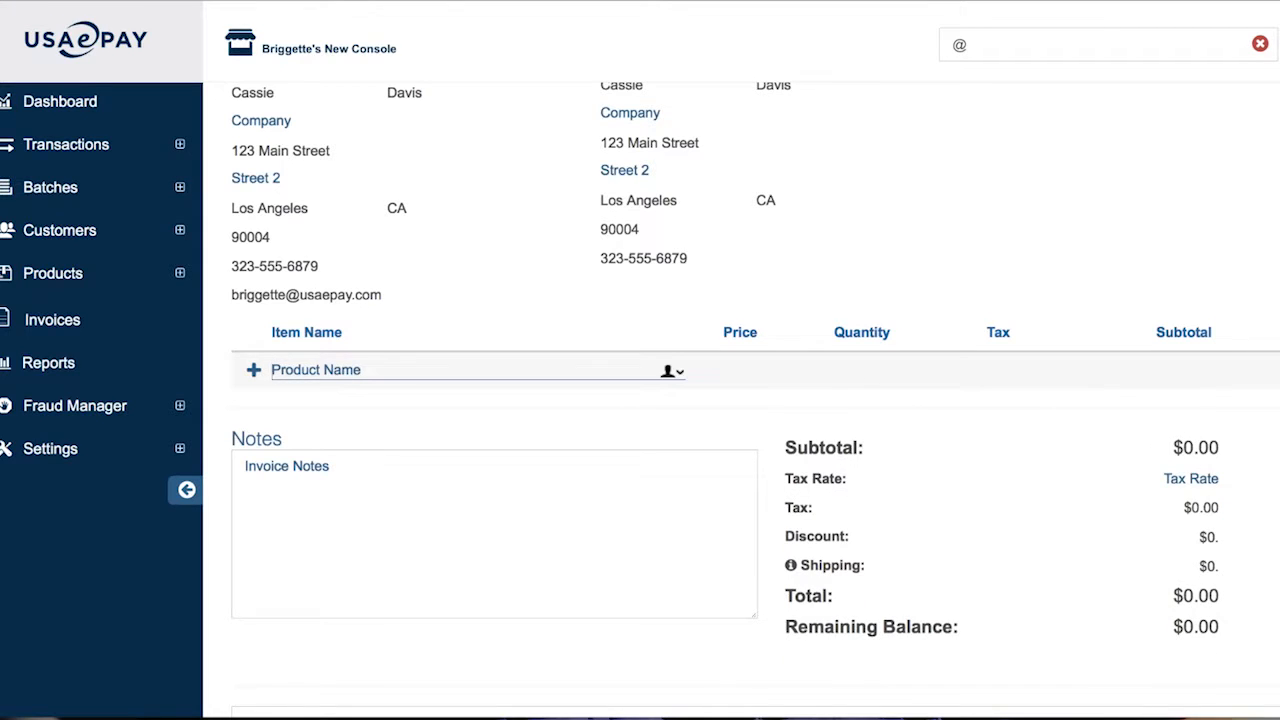
Add the Cupcakes product at $3.50 with quantity 10
{"action": "type", "text": "cup"}
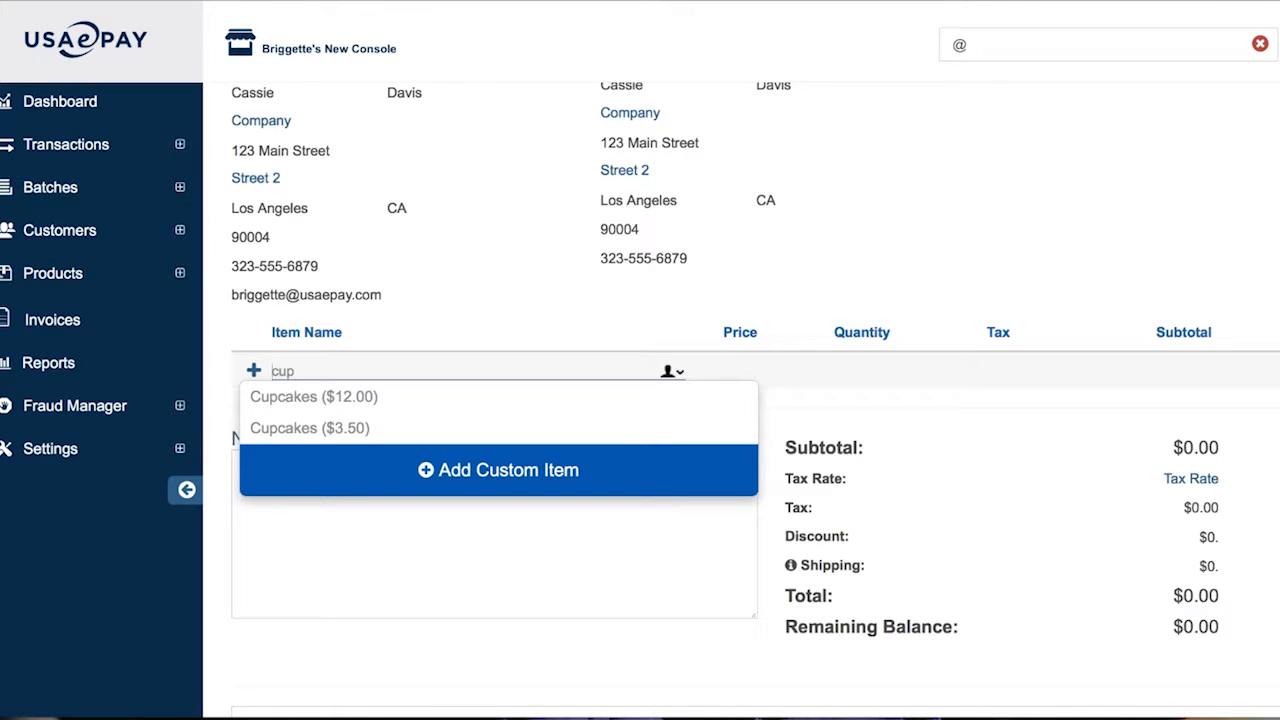
{"action": "left_click", "coordinate": [324, 430]}
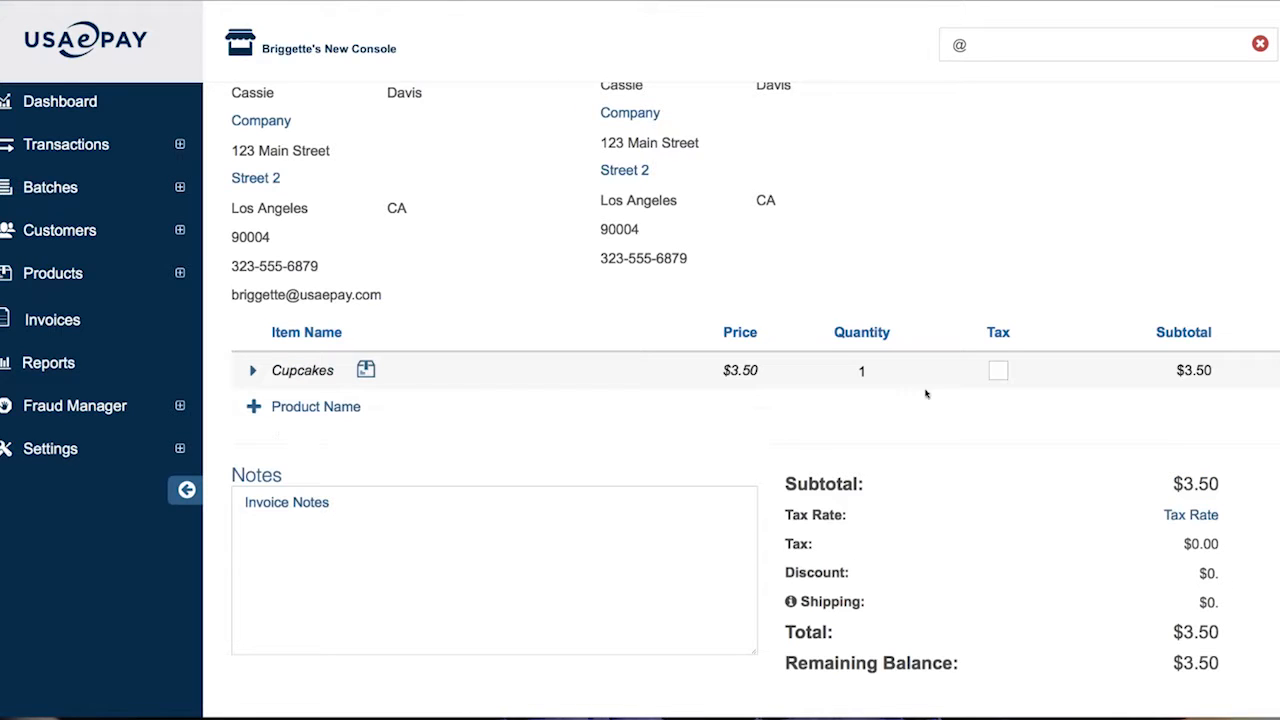
{"action": "left_click", "coordinate": [860, 371]}
{"action": "type", "text": "10"}
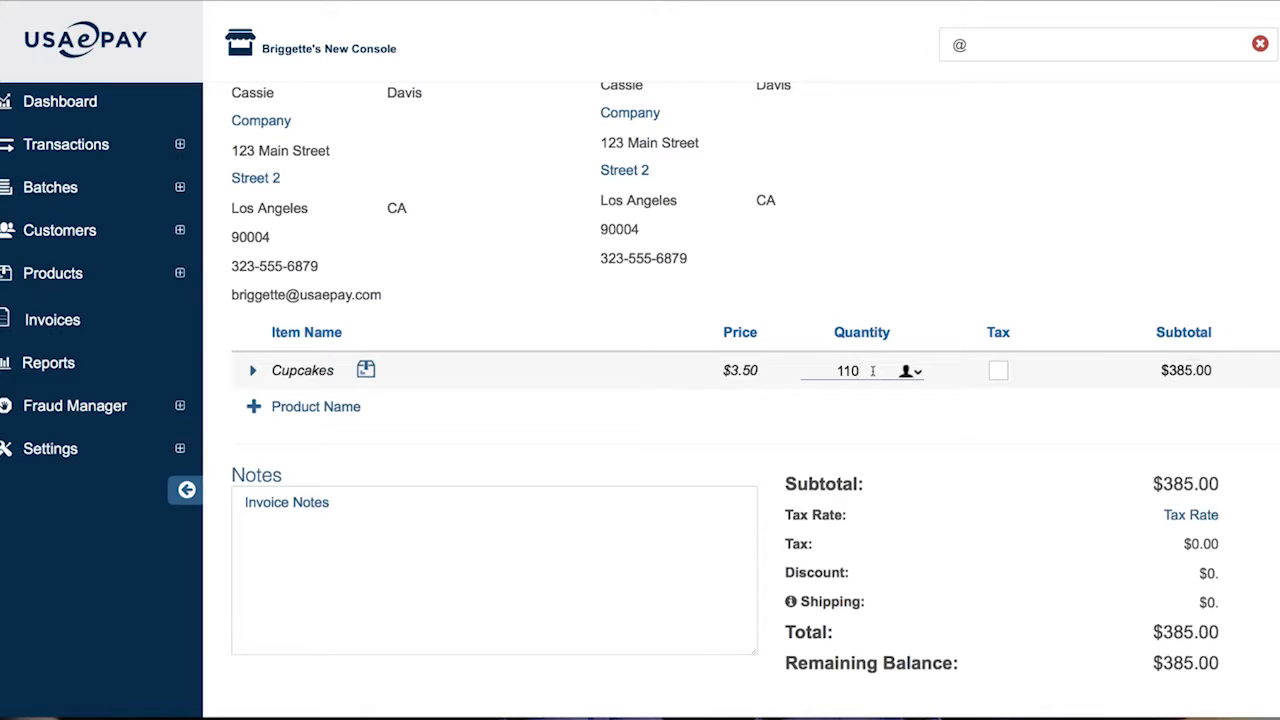
{"action": "key", "text": "BackSpace"}
{"action": "key", "text": "BackSpace"}
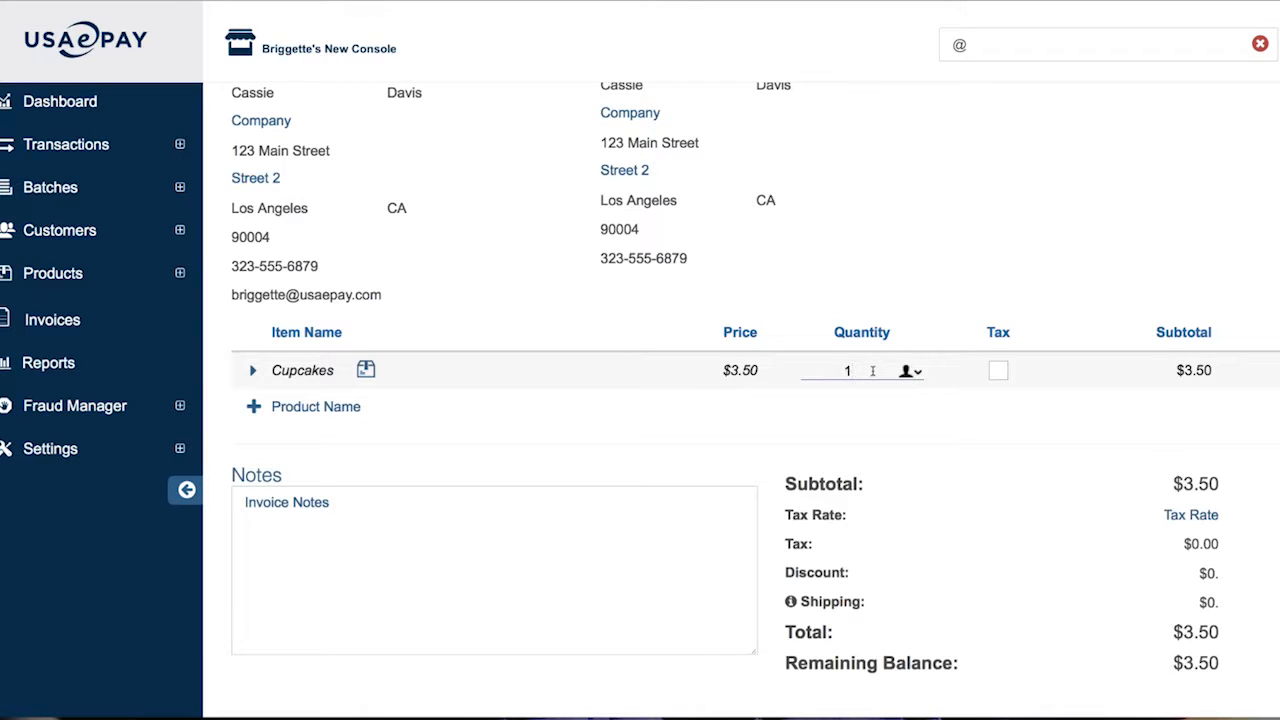
{"action": "type", "text": "0"}
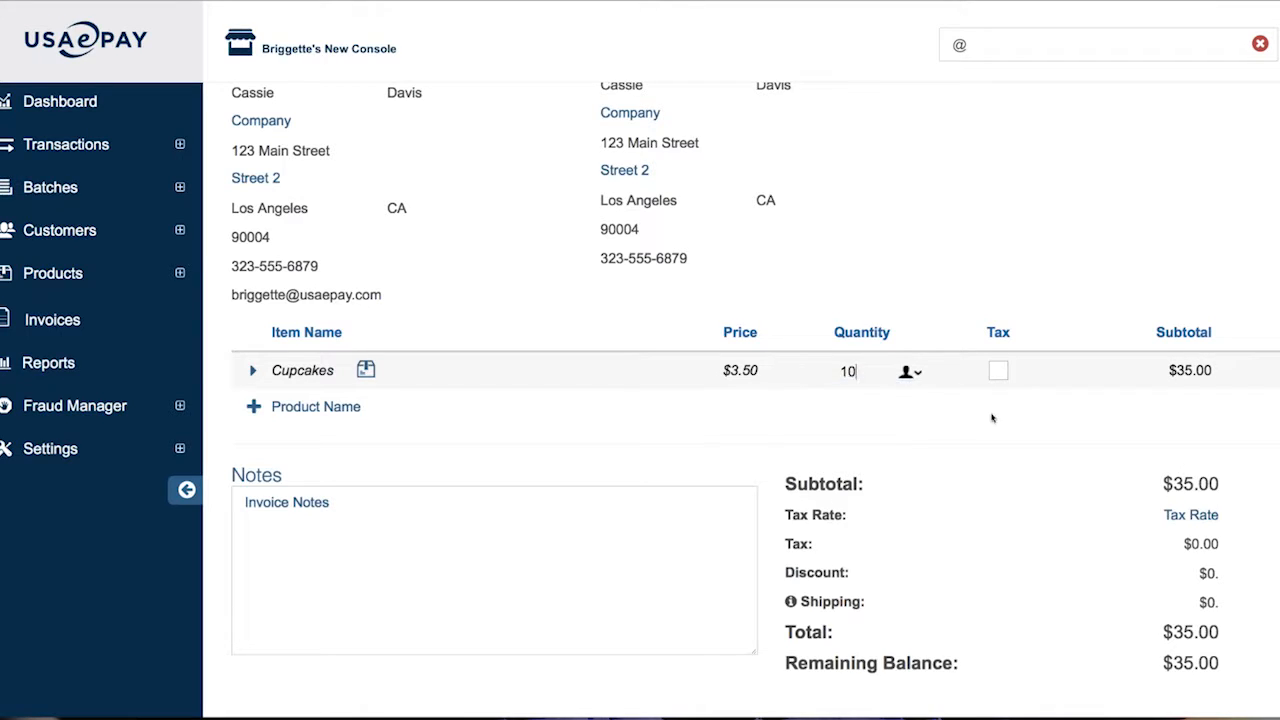
{"action": "left_click", "coordinate": [437, 554]}
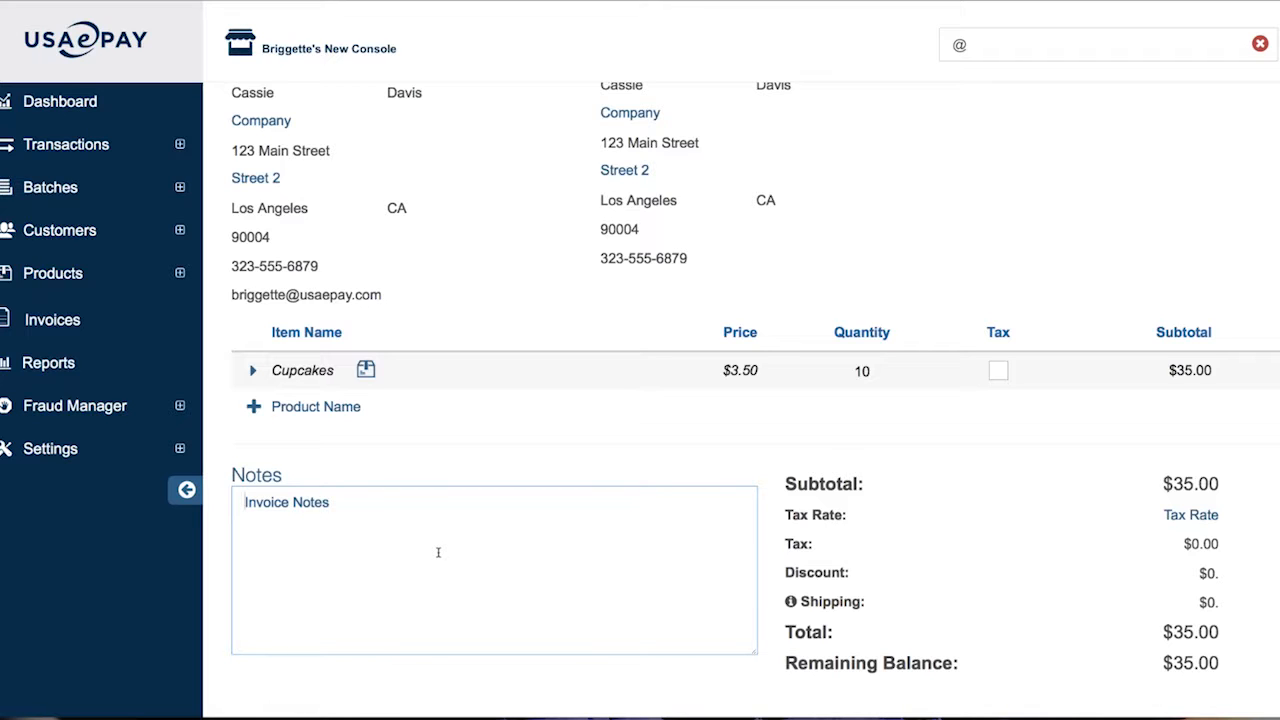
Enter 'Pre-order for birthday party' as the invoice note and create the invoice
{"action": "type", "text": "Pre-order for birthday party"}
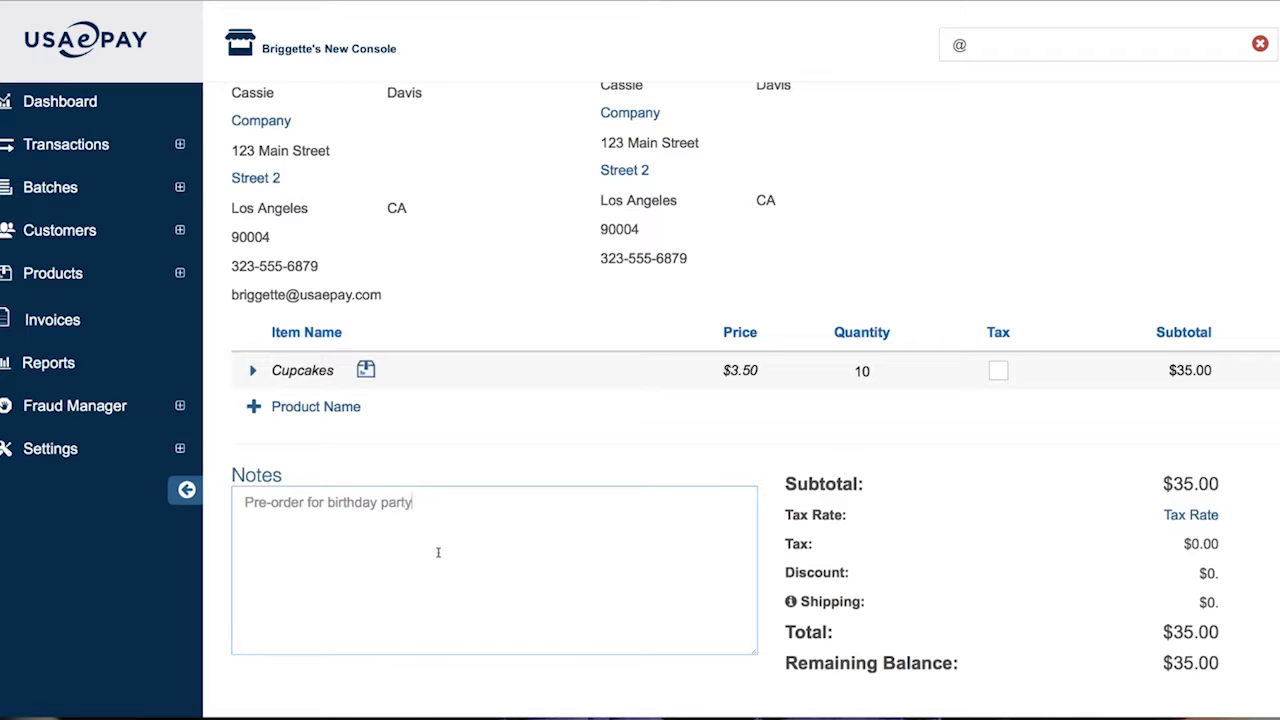
{"action": "scroll", "coordinate": [840, 590], "scroll_direction": "down", "scroll_amount": 1}
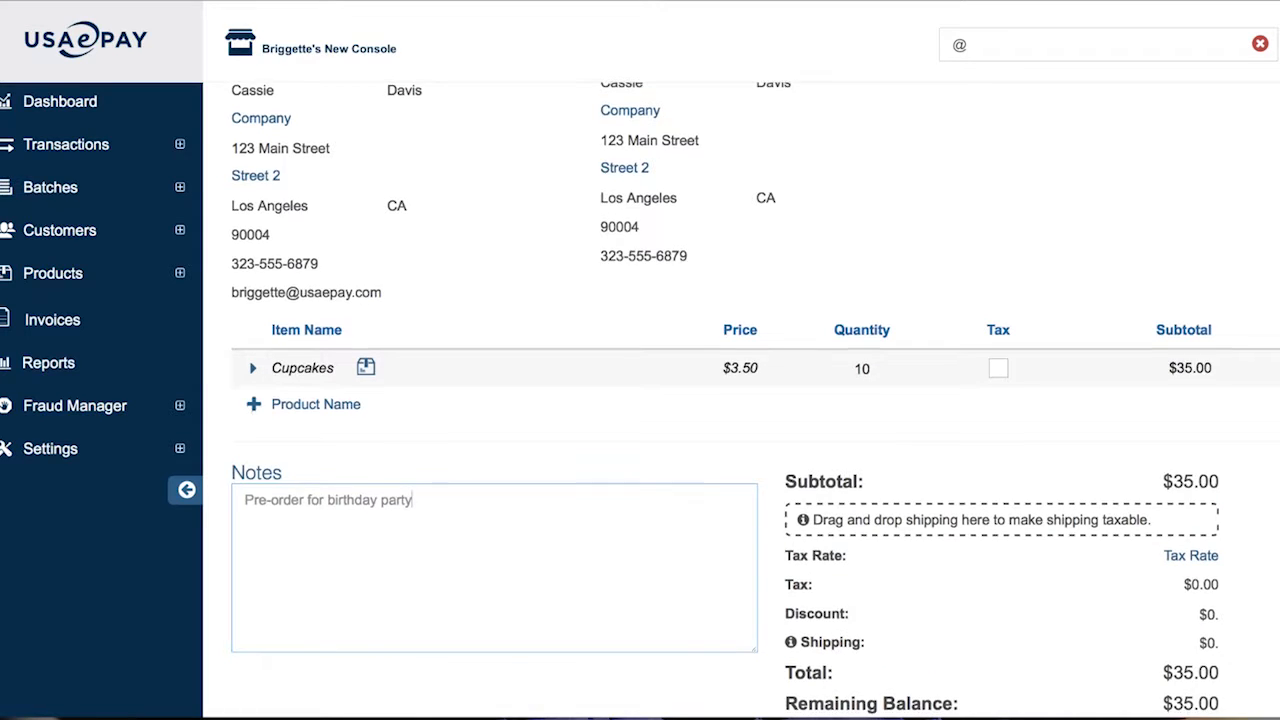
{"action": "scroll", "coordinate": [740, 450], "scroll_direction": "down", "scroll_amount": 2}
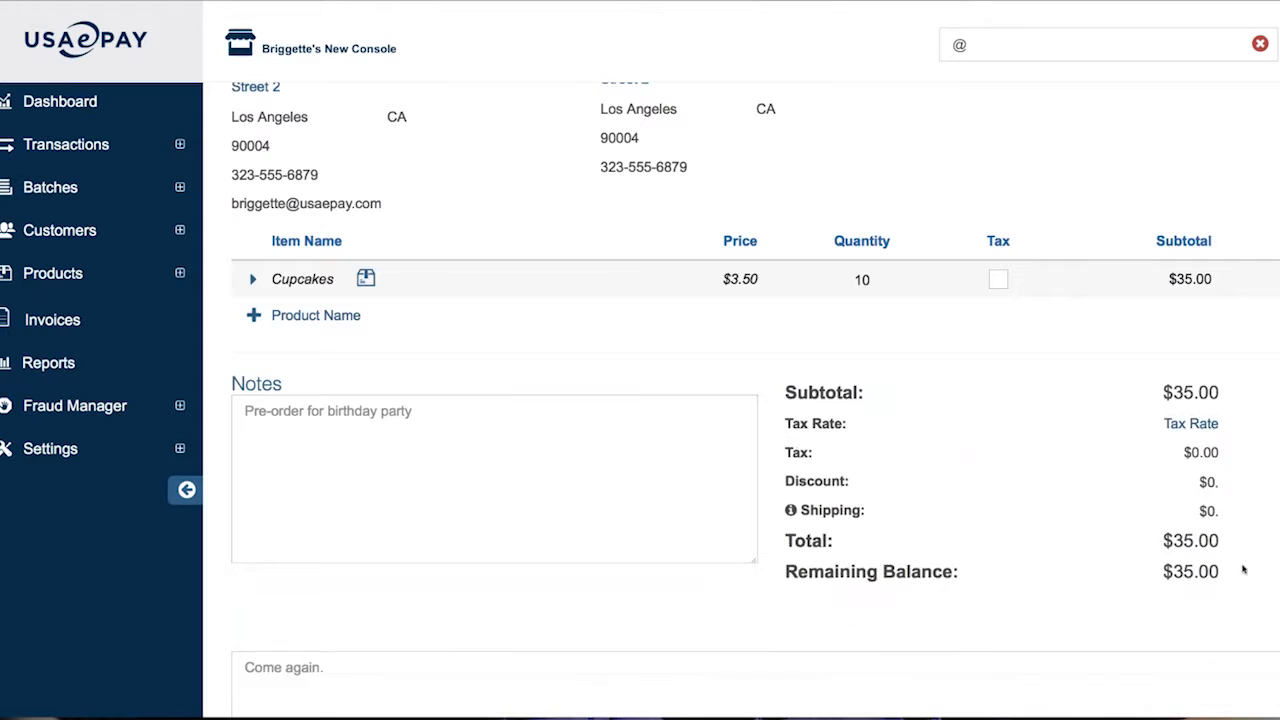
{"action": "scroll", "coordinate": [1023, 583], "scroll_direction": "down", "scroll_amount": 2}
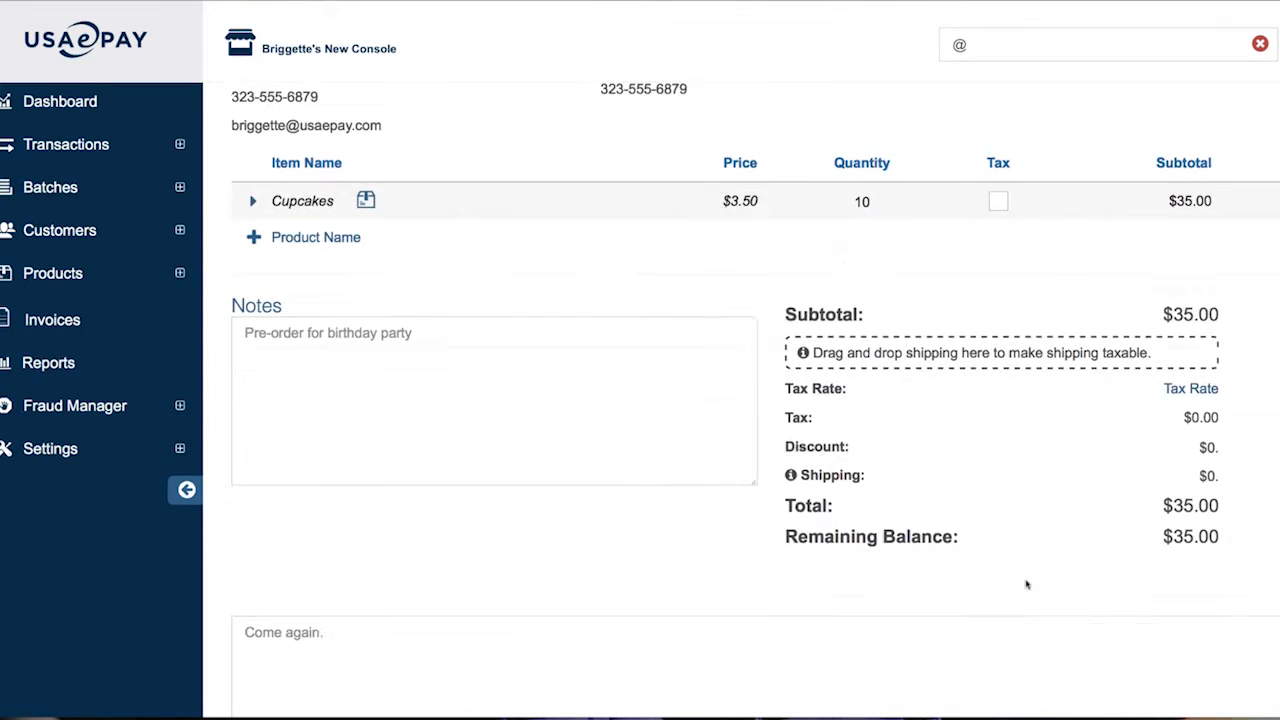
{"action": "scroll", "coordinate": [1026, 584], "scroll_direction": "down", "scroll_amount": 2}
{"action": "scroll", "coordinate": [1026, 584], "scroll_direction": "down", "scroll_amount": 2}
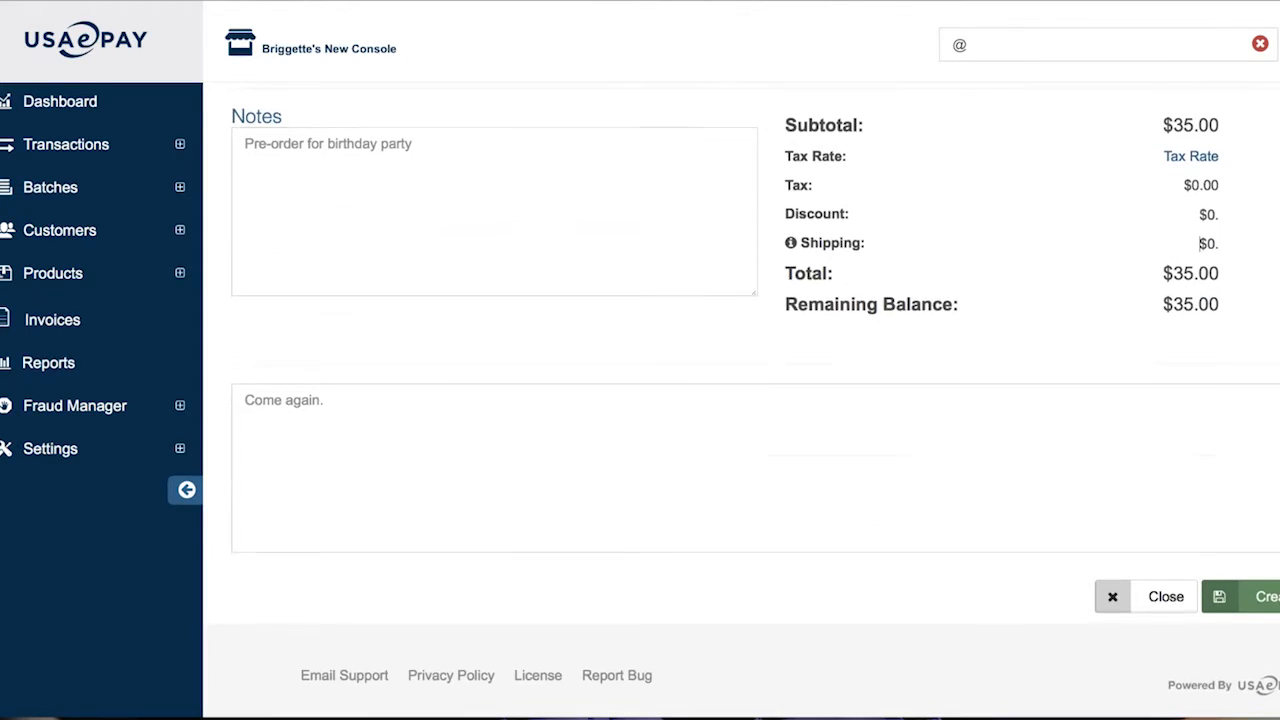
{"action": "scroll", "coordinate": [1271, 598], "scroll_direction": "up", "scroll_amount": 1}
{"action": "scroll", "coordinate": [1271, 598], "scroll_direction": "up", "scroll_amount": 8}
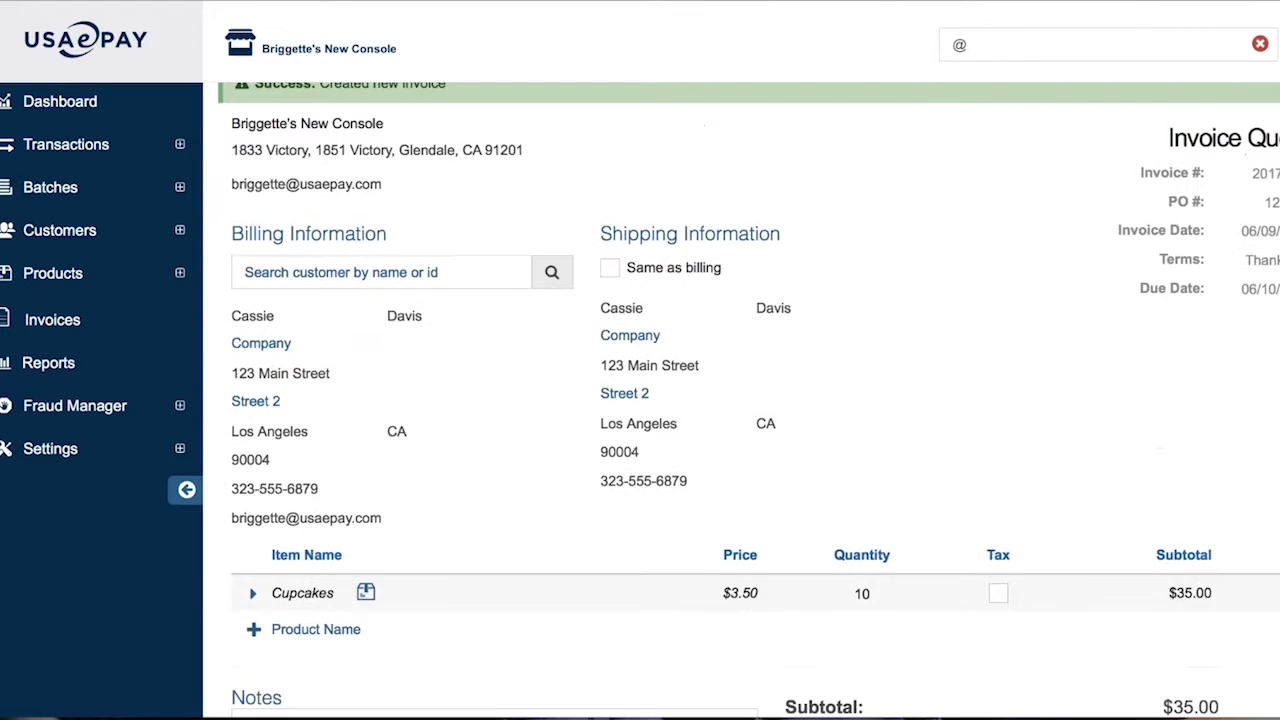
Preview the invoice and follow the blocked-popup link to the customer-facing page
{"action": "scroll", "coordinate": [740, 400], "scroll_direction": "down", "scroll_amount": 10}
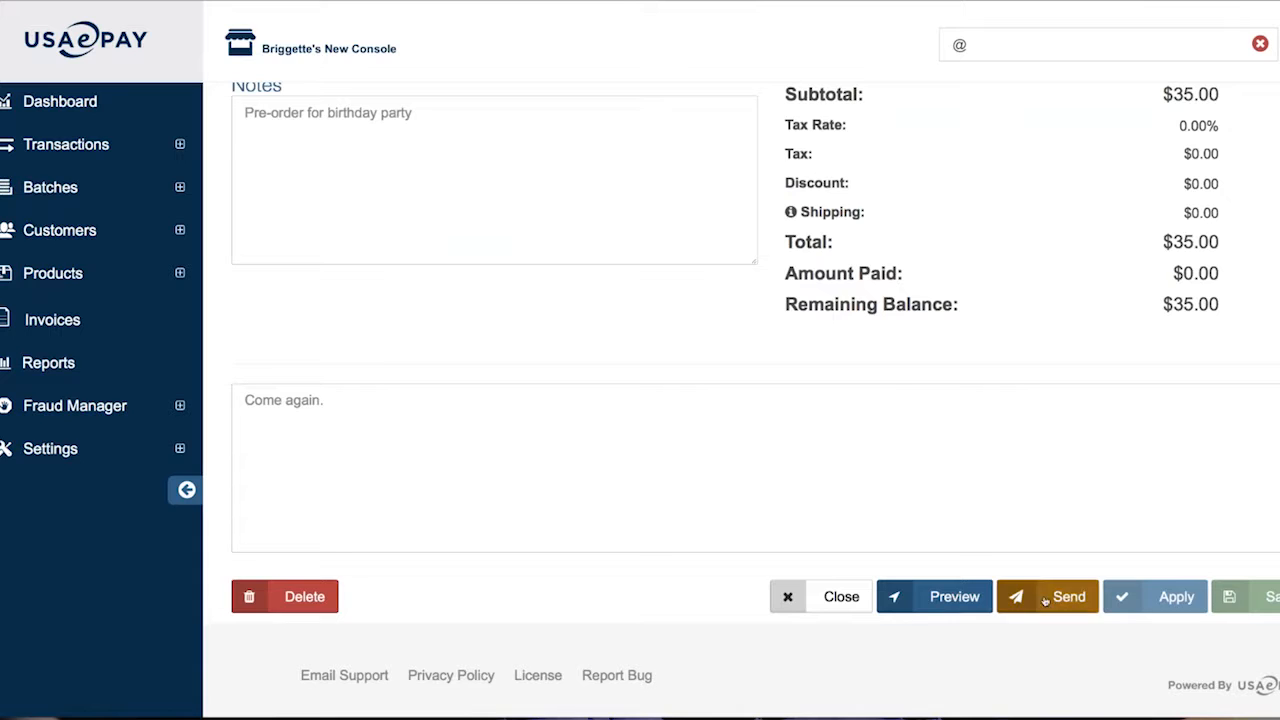
{"action": "left_click", "coordinate": [962, 600]}
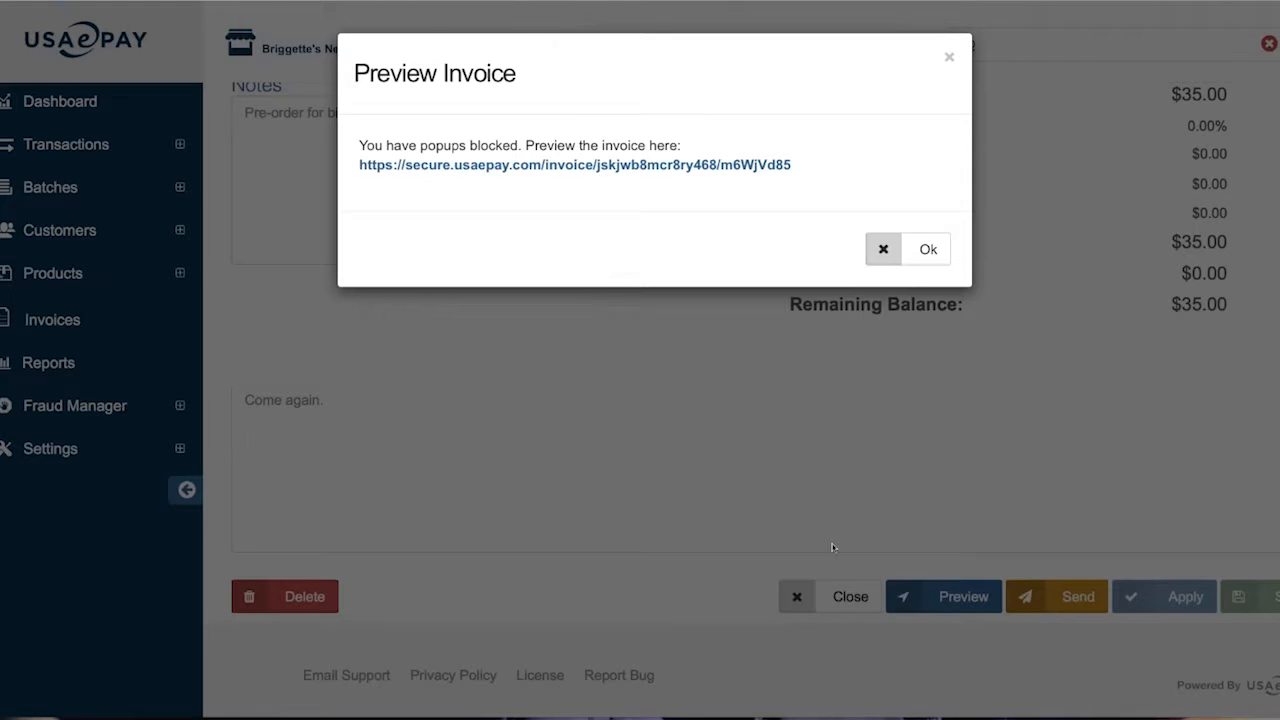
{"action": "left_click", "coordinate": [550, 170]}
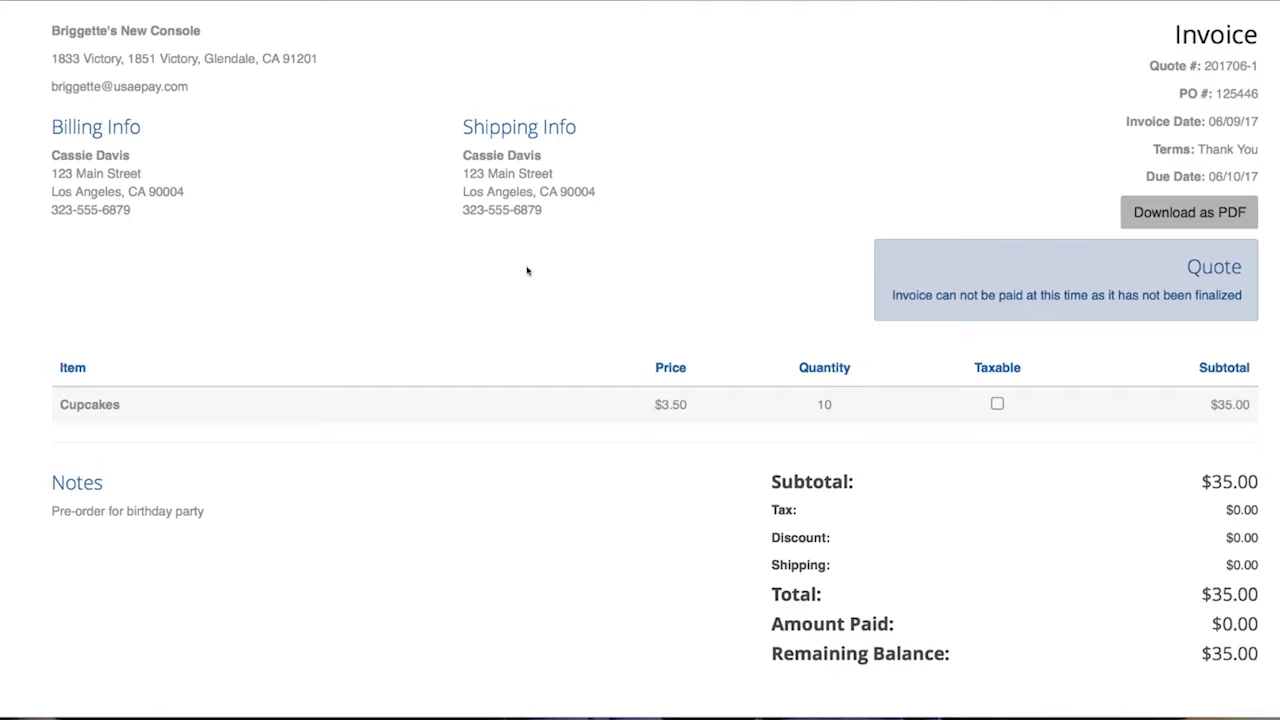
Review the invoice preview, highlight its Quote notice, and return to the console editor
{"action": "scroll", "coordinate": [527, 270], "scroll_direction": "down", "scroll_amount": 1}
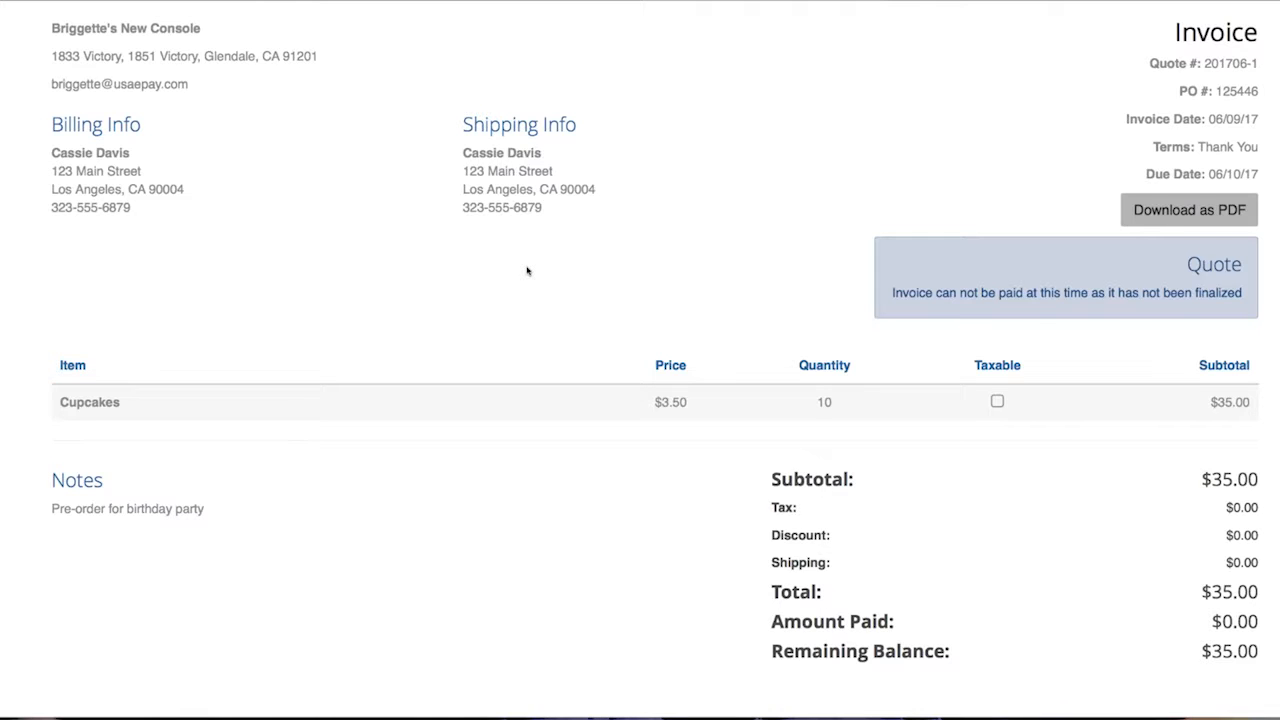
{"action": "scroll", "coordinate": [527, 270], "scroll_direction": "down", "scroll_amount": 3}
{"action": "scroll", "coordinate": [527, 270], "scroll_direction": "up", "scroll_amount": 3}
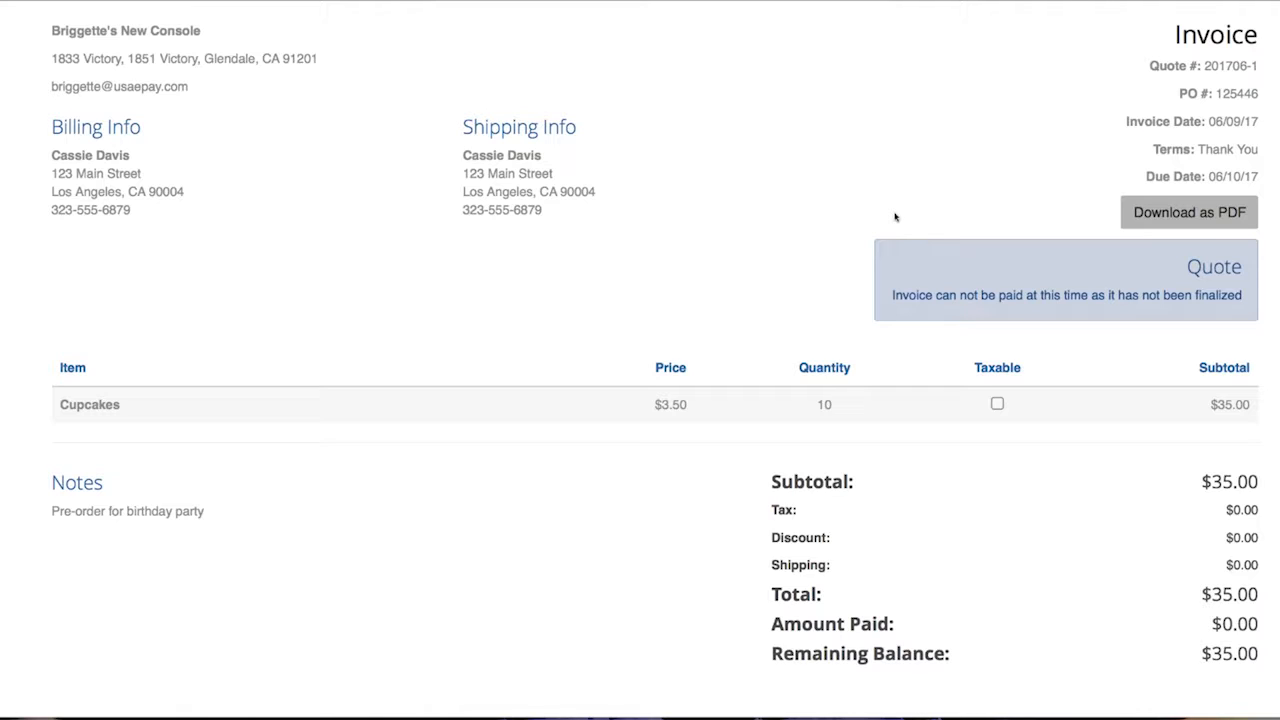
{"action": "left_click_drag", "start_coordinate": [1184, 267], "coordinate": [1263, 268]}
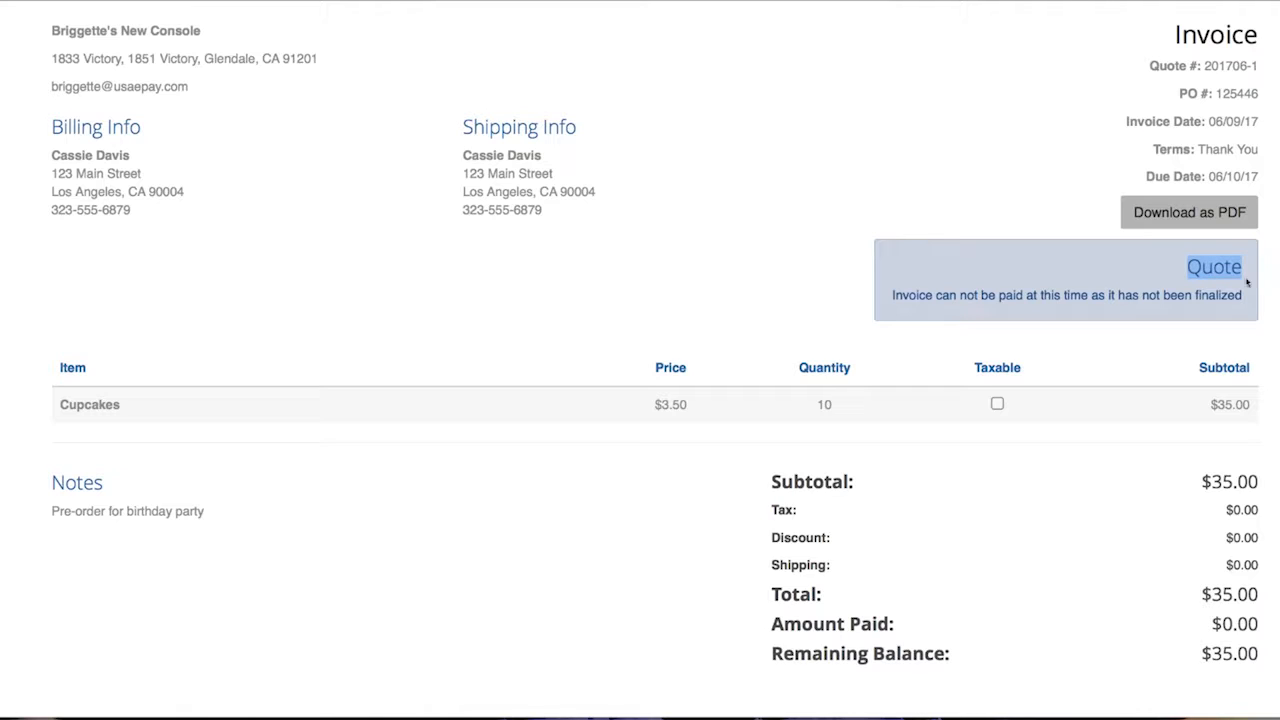
{"action": "scroll", "coordinate": [1226, 289], "scroll_direction": "down", "scroll_amount": 2}
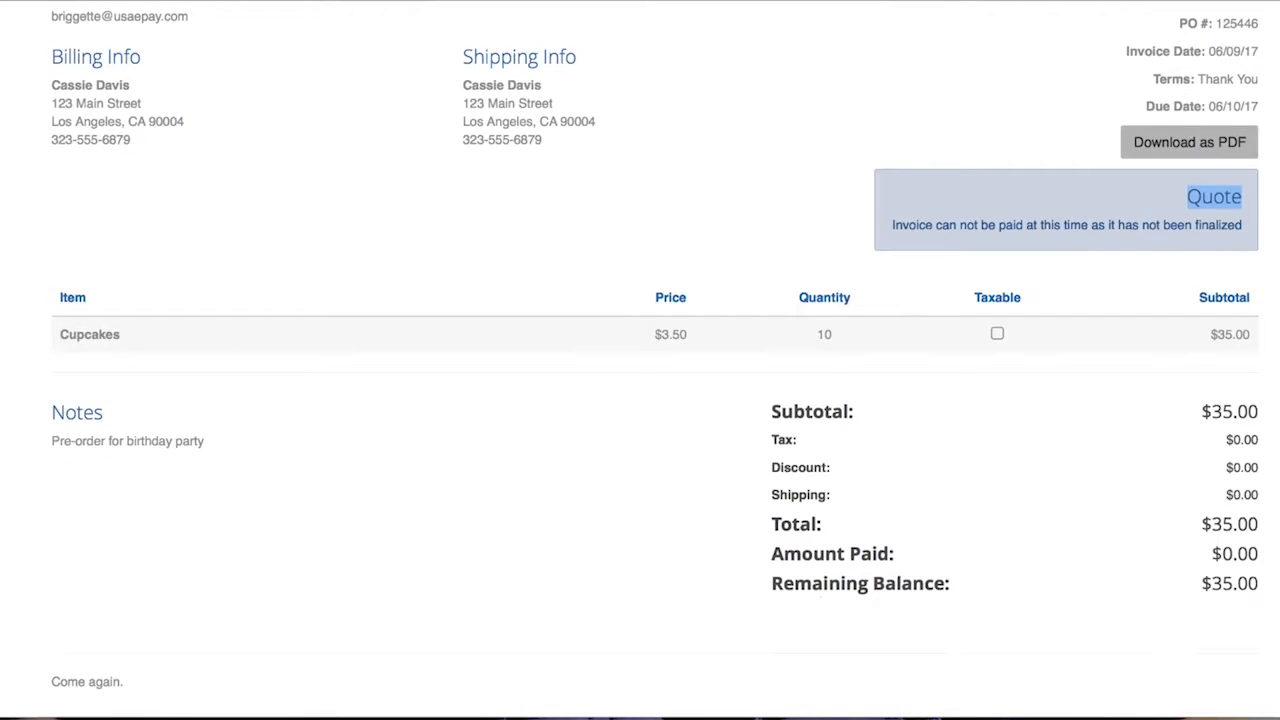
{"action": "scroll", "coordinate": [978, 226], "scroll_direction": "up", "scroll_amount": 2}
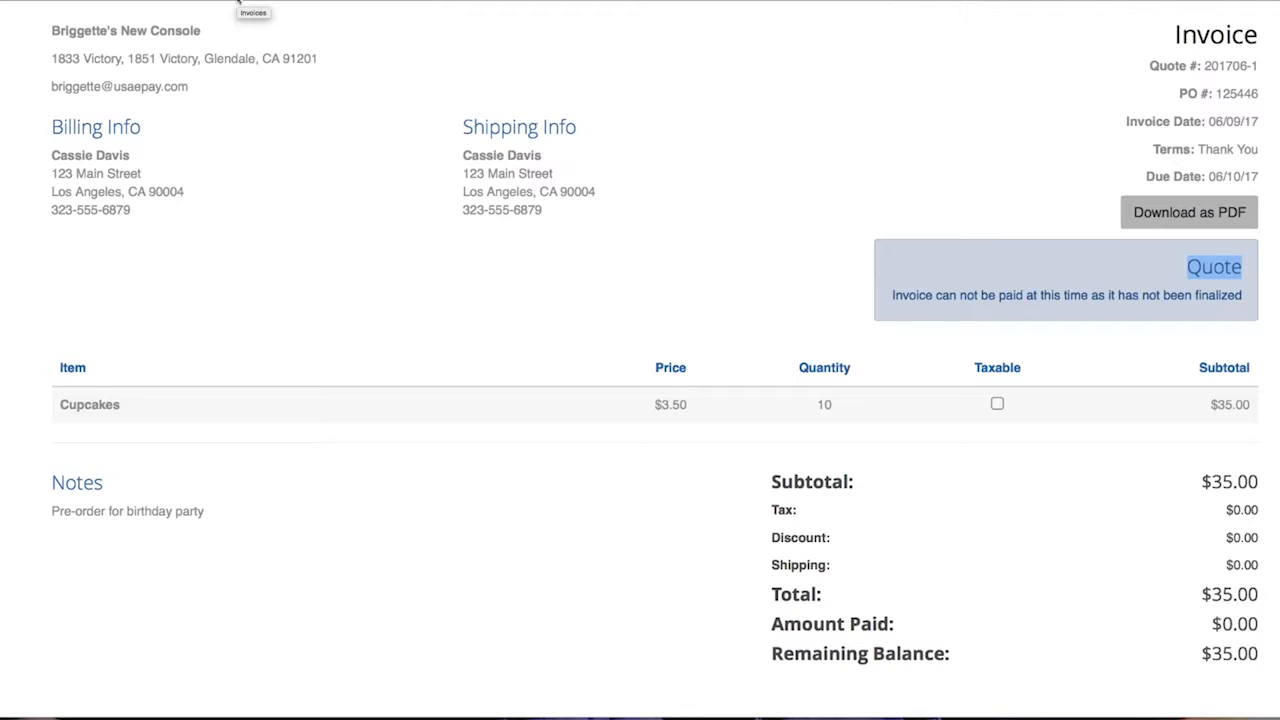
{"action": "left_click", "coordinate": [238, 2]}
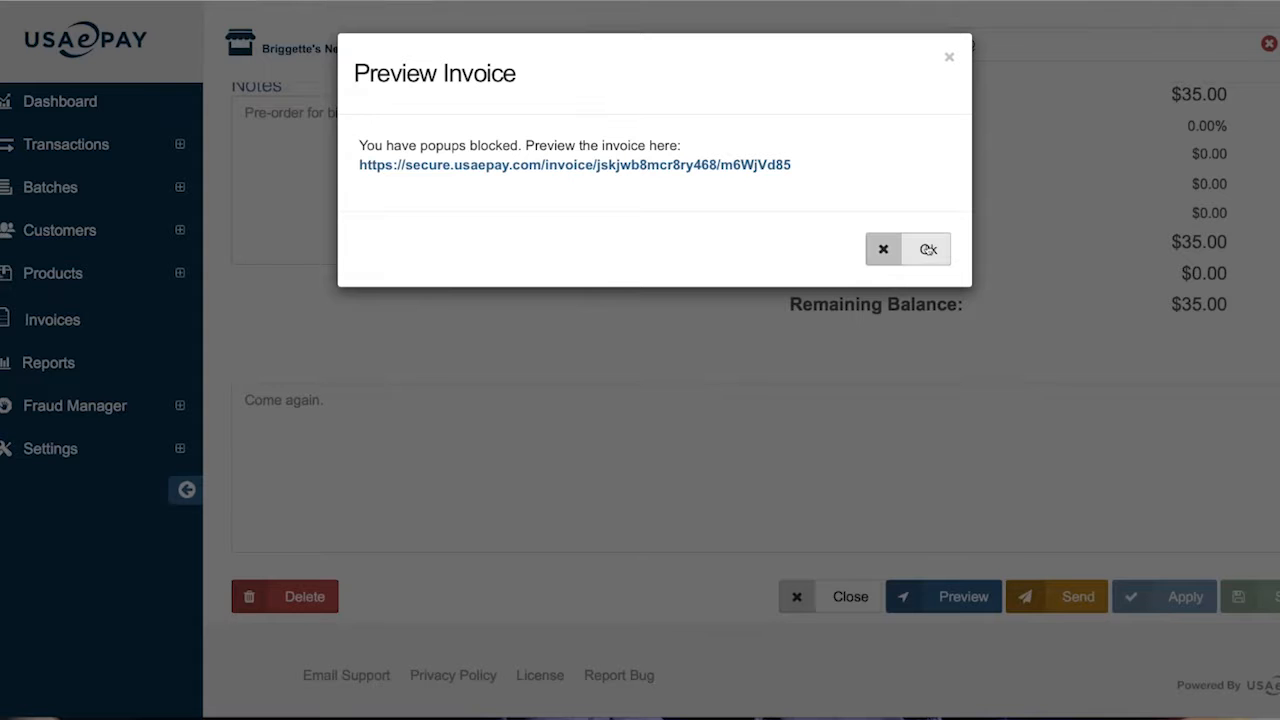
Dismiss the preview notice and send the invoice to the customer as a quote
{"action": "left_click", "coordinate": [929, 250]}
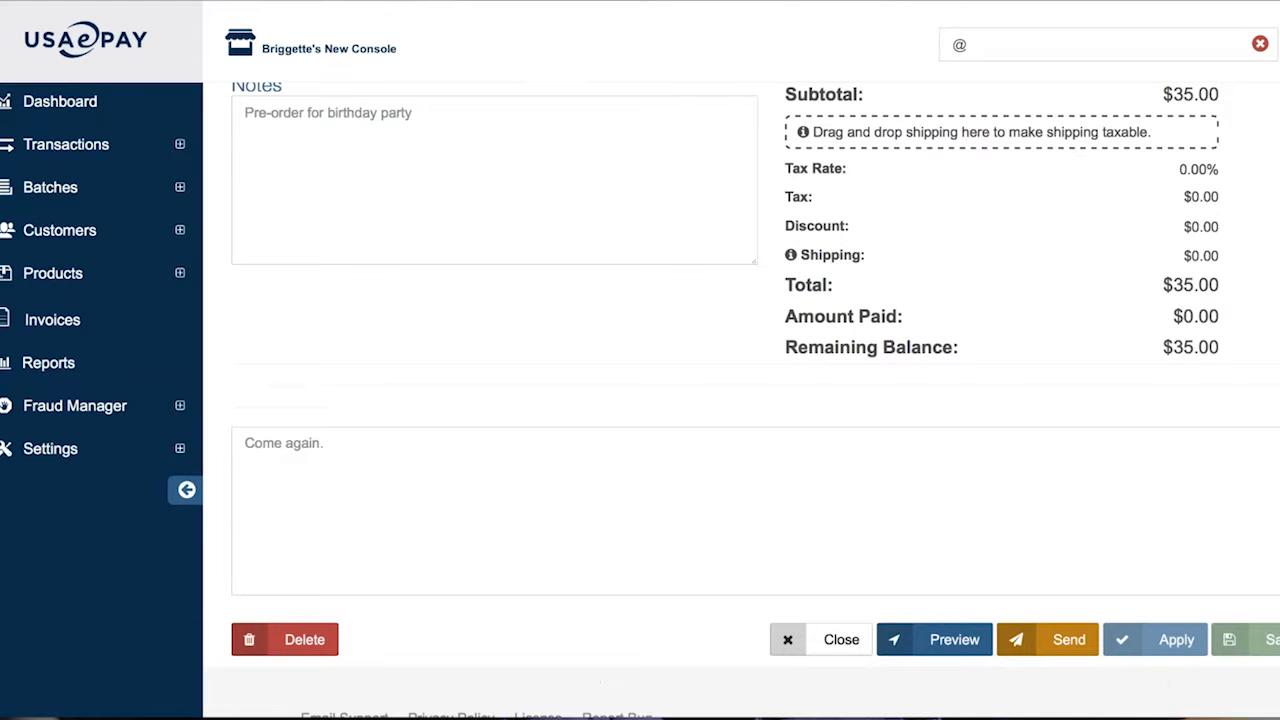
{"action": "left_click", "coordinate": [1050, 601]}
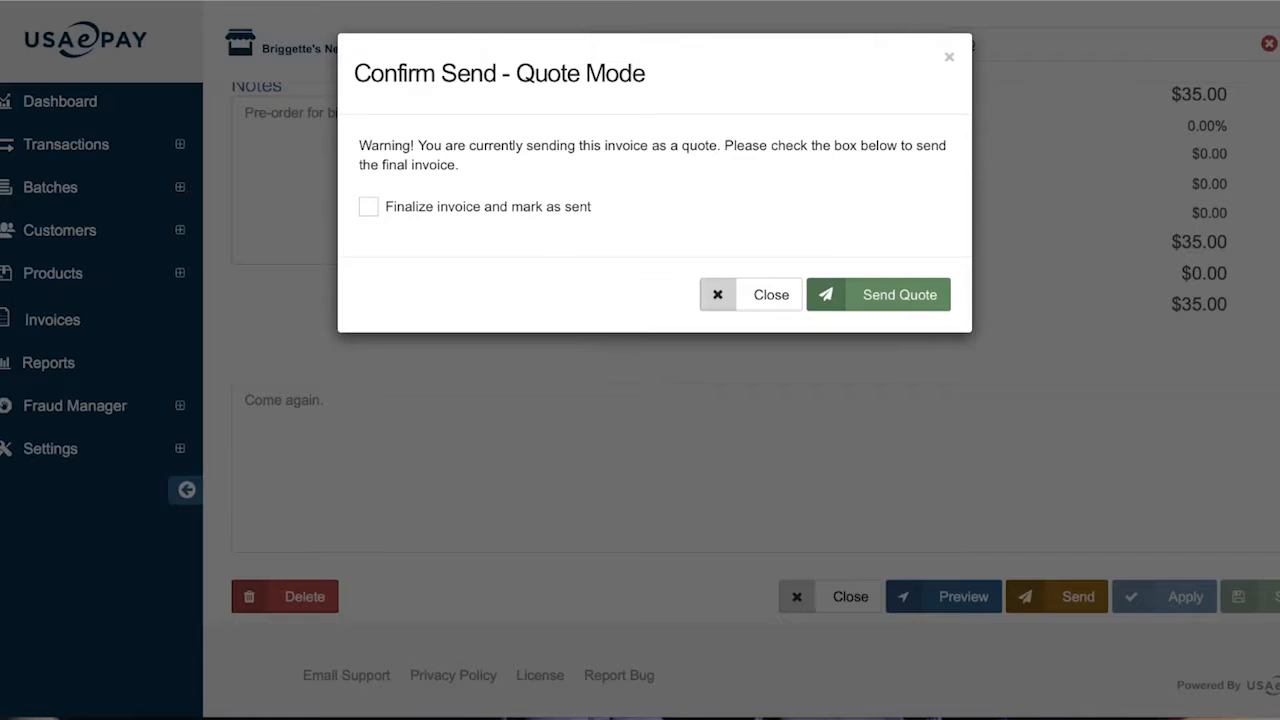
{"action": "left_click", "coordinate": [903, 295]}
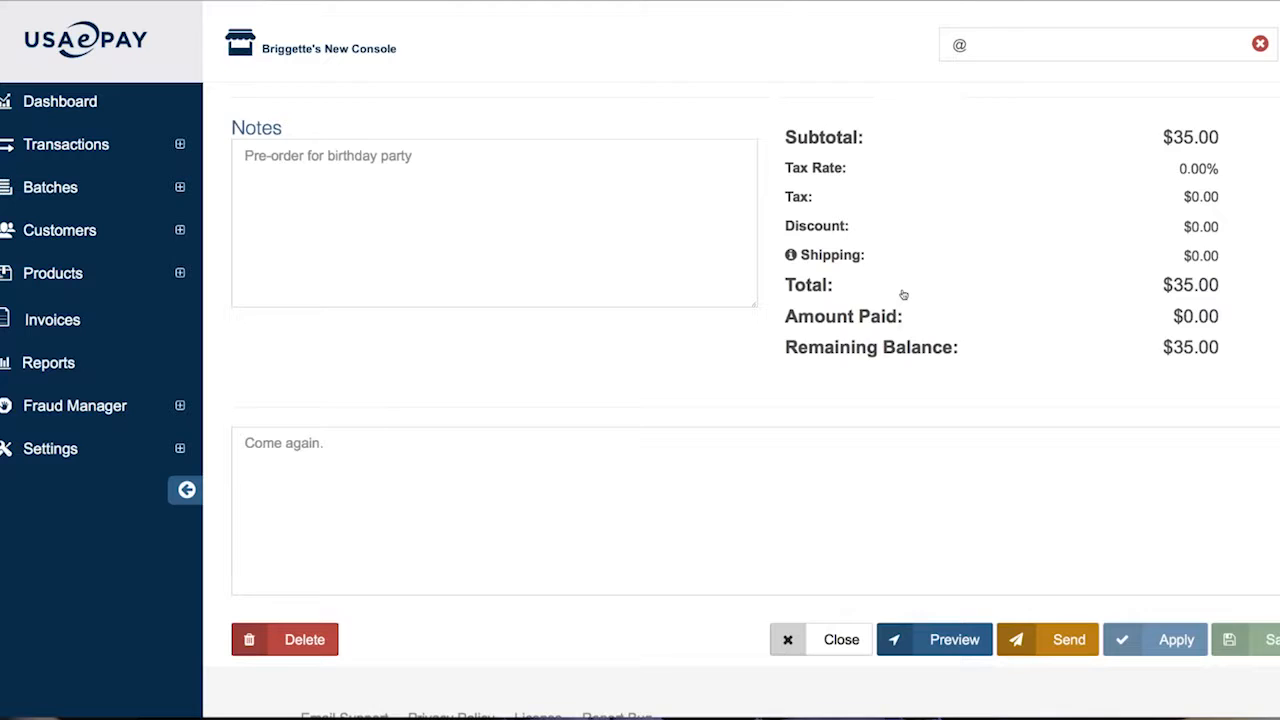
{"action": "scroll", "coordinate": [903, 295], "scroll_direction": "up", "scroll_amount": 3}
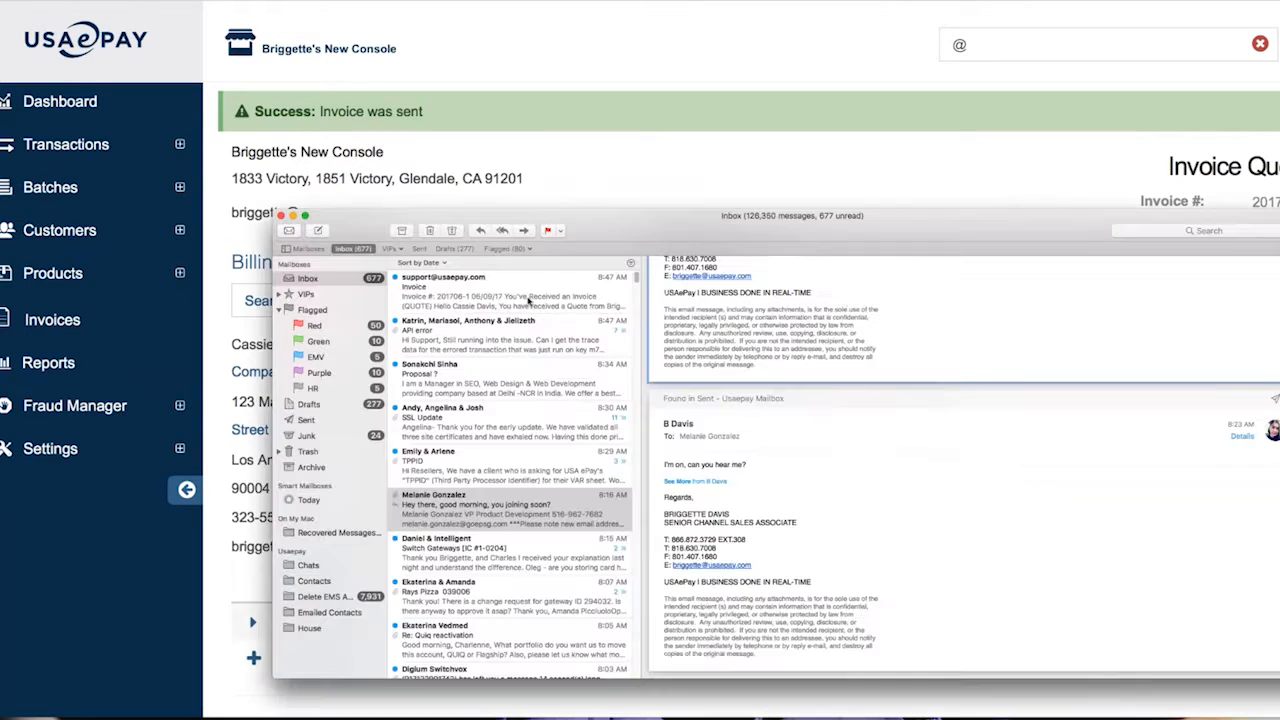
Open the quote email for invoice 201706-1, enlarge it, and follow its View Quote link
{"action": "double_click", "coordinate": [529, 300]}
{"action": "left_click", "coordinate": [293, 216]}
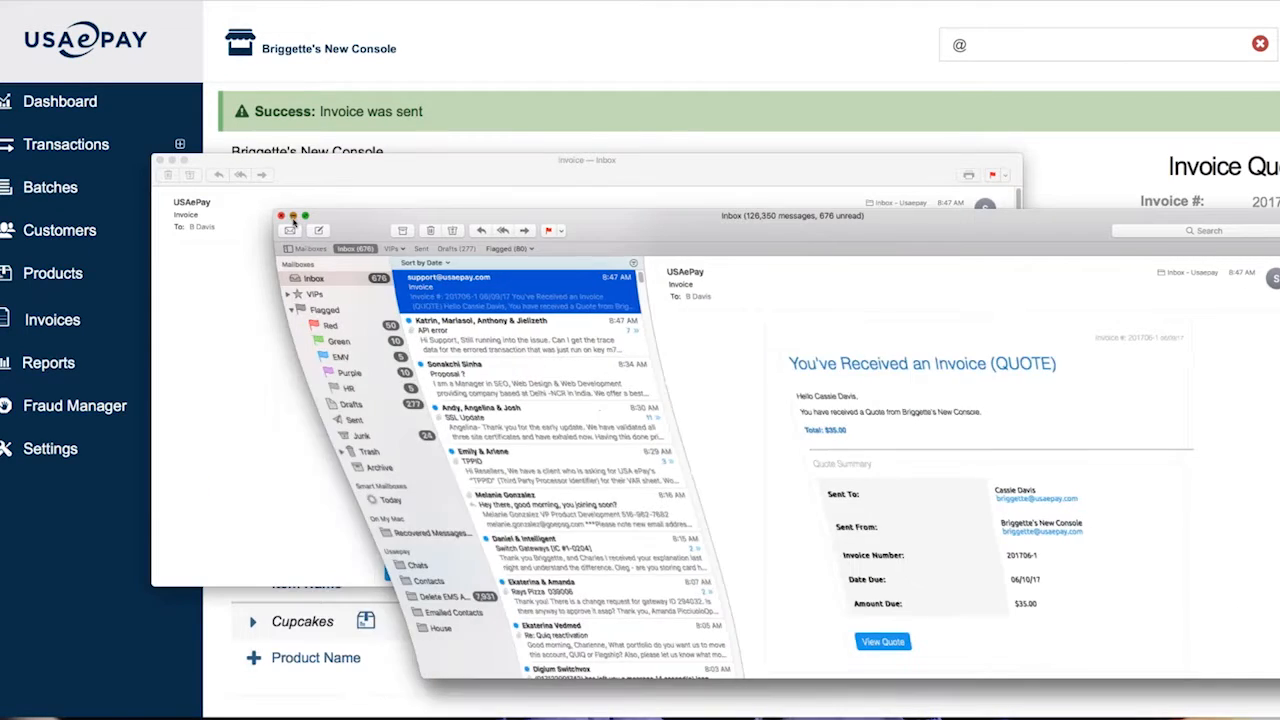
{"action": "left_click_drag", "start_coordinate": [1021, 586], "coordinate": [1212, 670]}
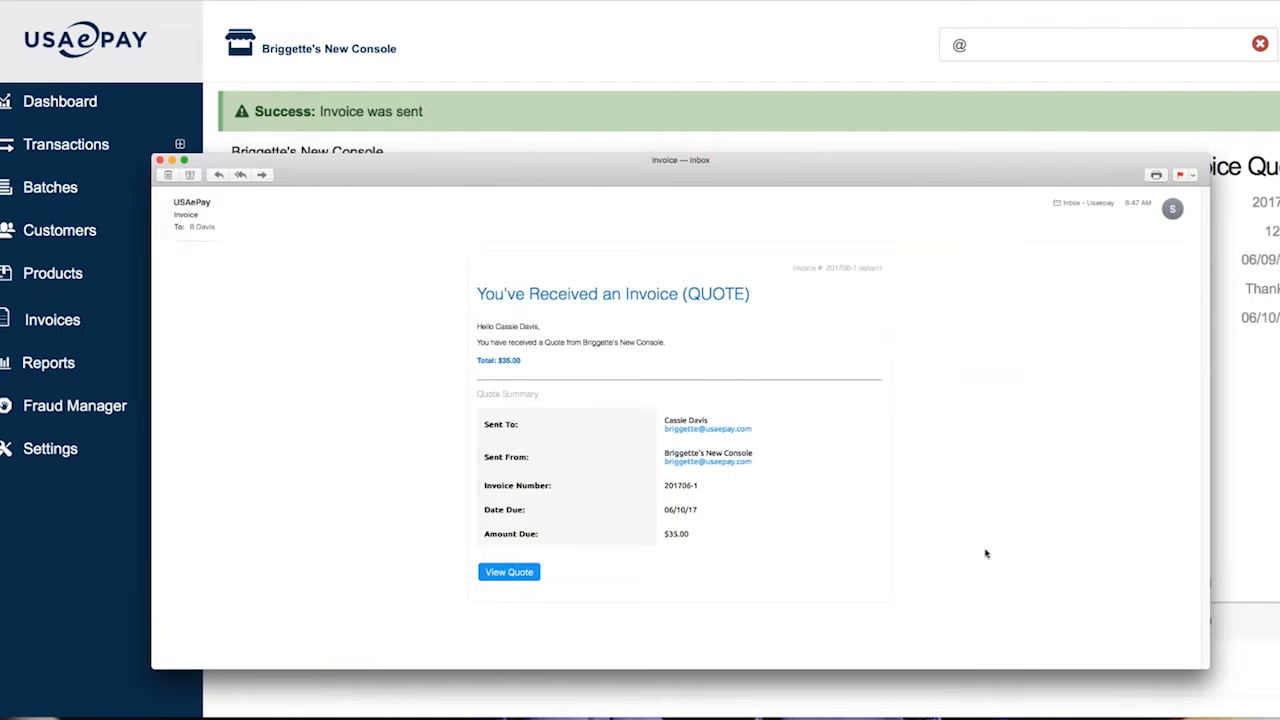
{"action": "key", "text": "super+p"}
{"action": "left_click", "coordinate": [822, 492]}
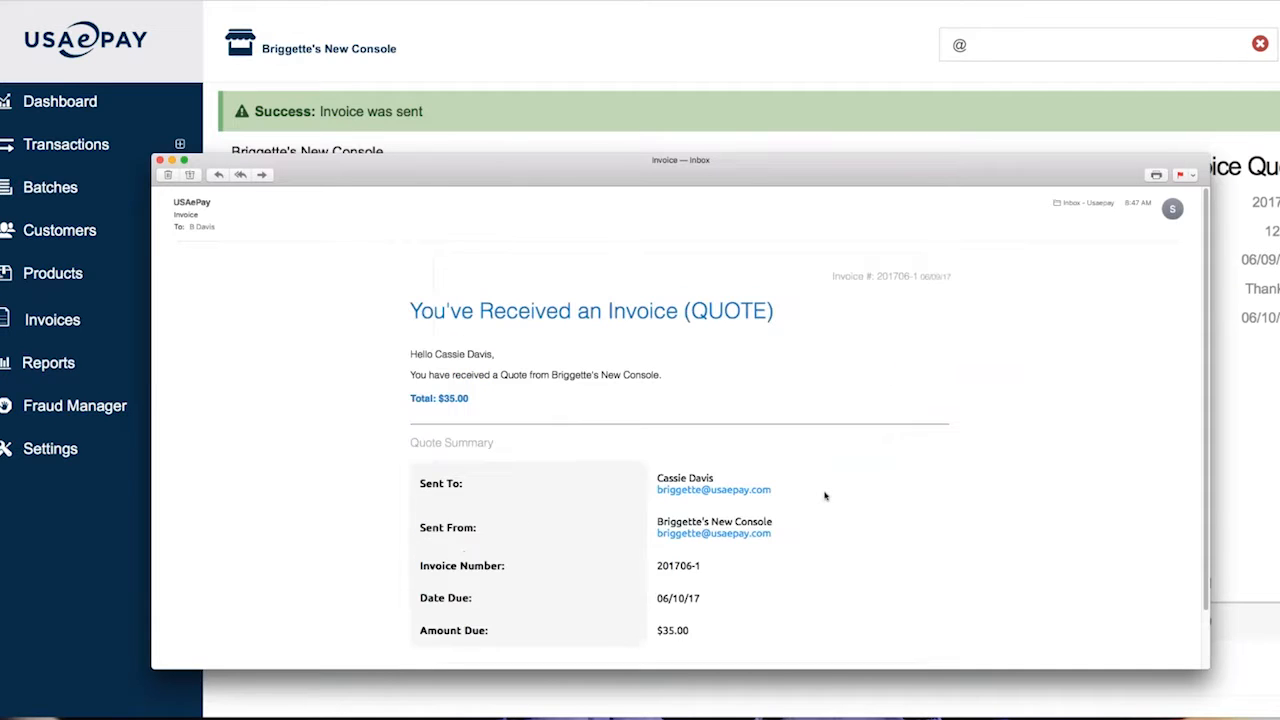
{"action": "scroll", "coordinate": [825, 495], "scroll_direction": "down", "scroll_amount": 2}
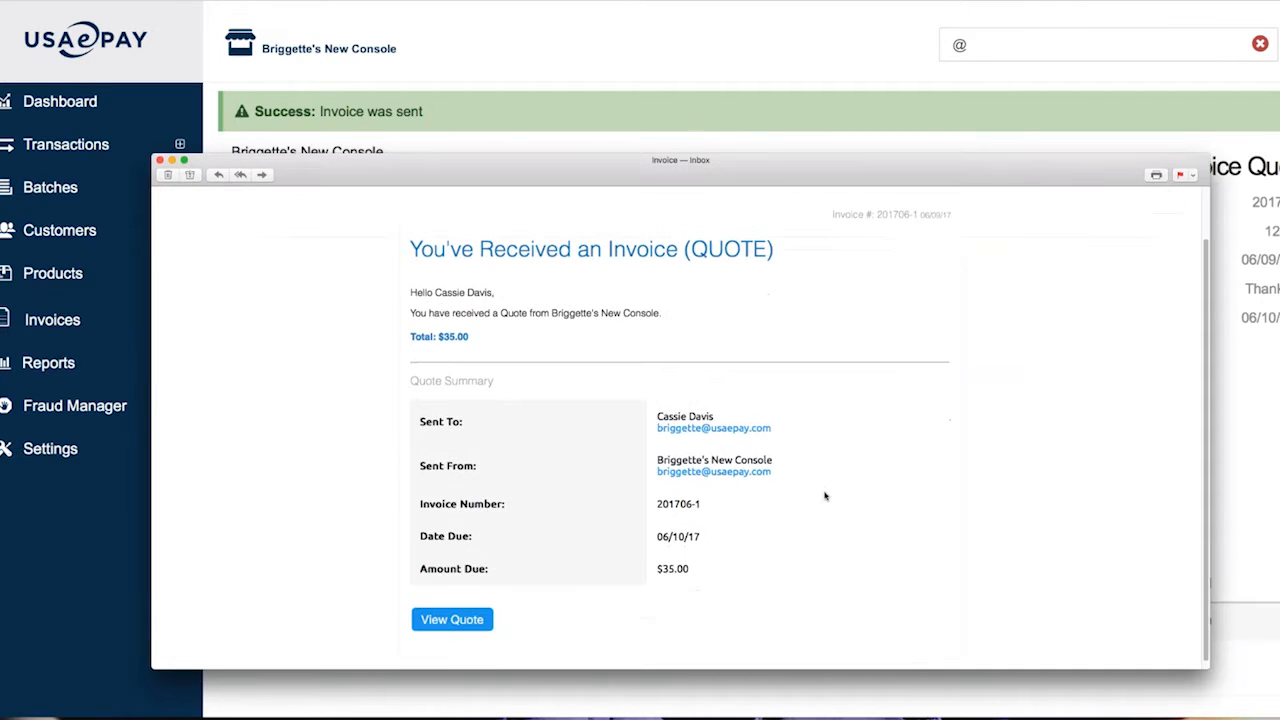
{"action": "left_click_drag", "start_coordinate": [686, 250], "coordinate": [835, 250]}
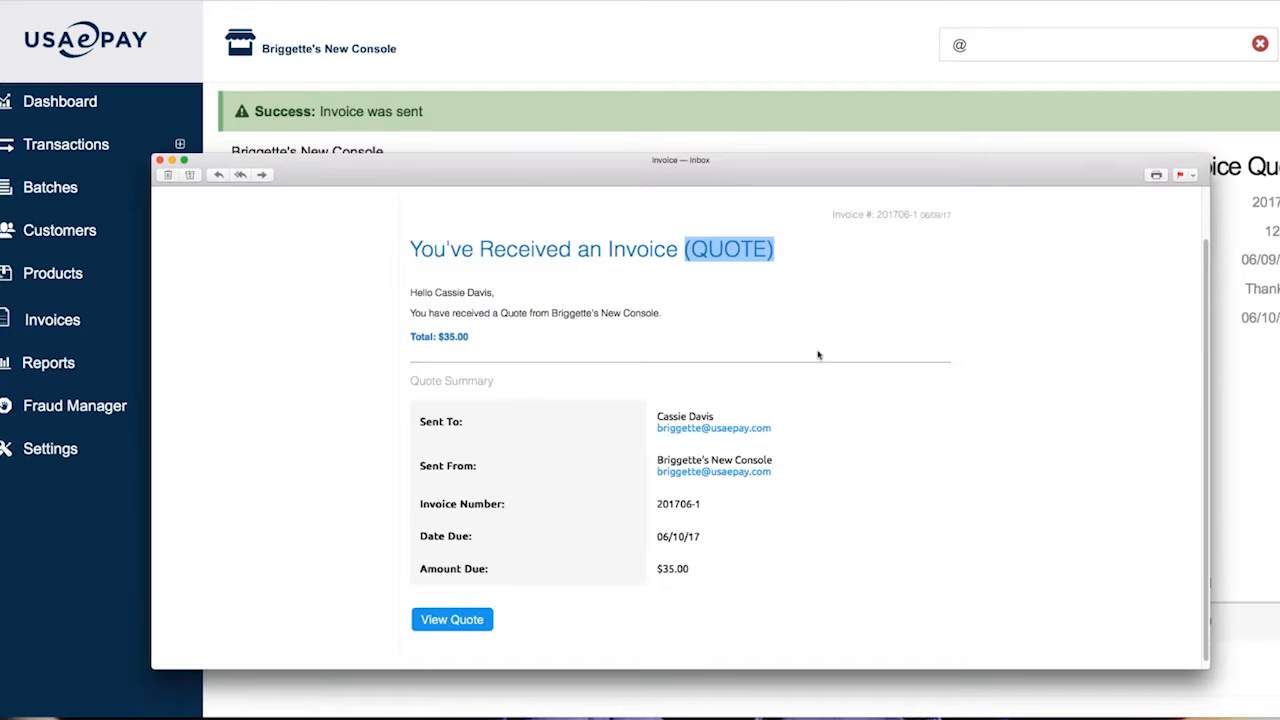
{"action": "scroll", "coordinate": [803, 422], "scroll_direction": "down", "scroll_amount": 1}
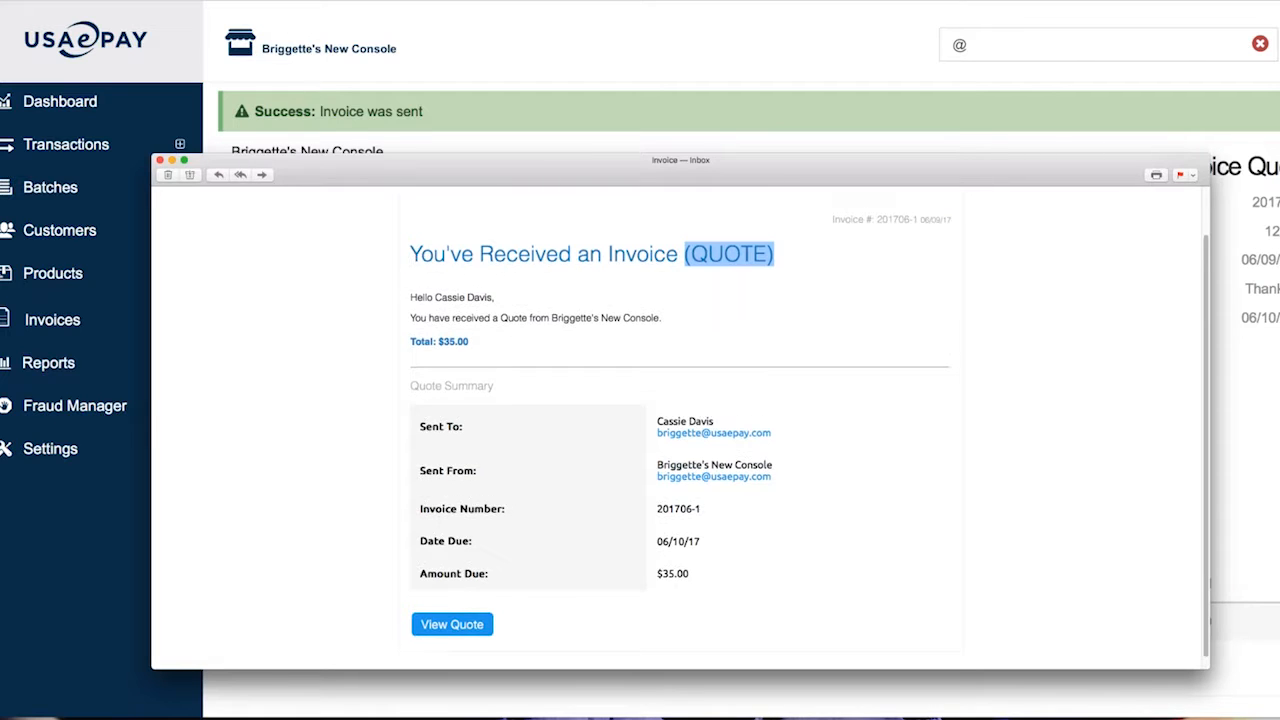
{"action": "left_click", "coordinate": [452, 611]}
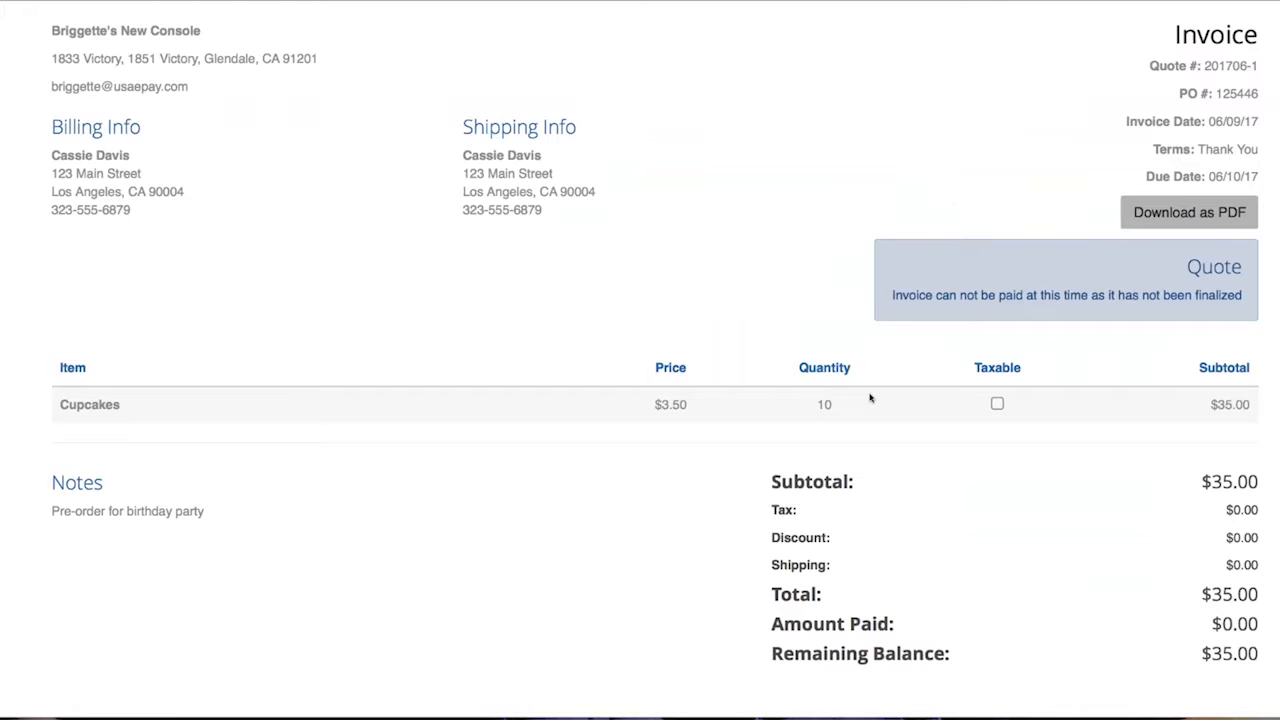
Scroll through the quote page and the $35.00 Cupcakes invoice in the console
{"action": "scroll", "coordinate": [870, 398], "scroll_direction": "down", "scroll_amount": 2}
{"action": "scroll", "coordinate": [870, 398], "scroll_direction": "up", "scroll_amount": 2}
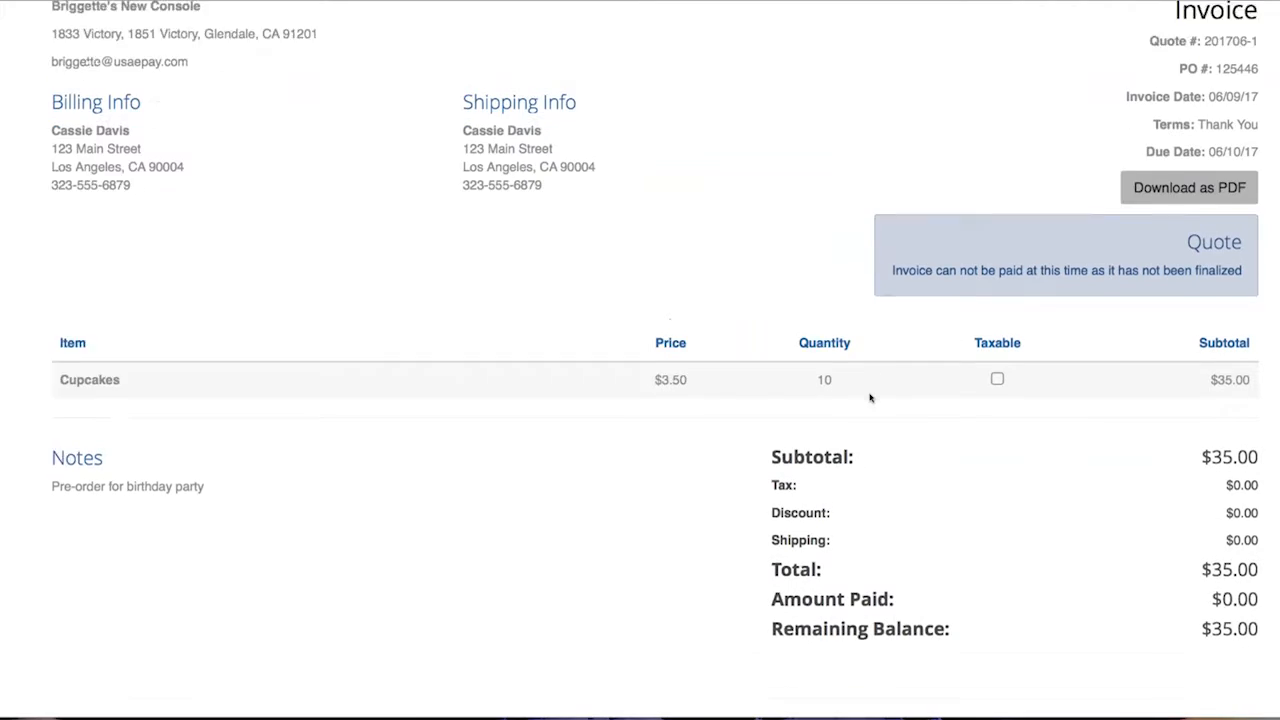
{"action": "scroll", "coordinate": [870, 398], "scroll_direction": "down", "scroll_amount": 2}
{"action": "scroll", "coordinate": [870, 398], "scroll_direction": "up", "scroll_amount": 2}
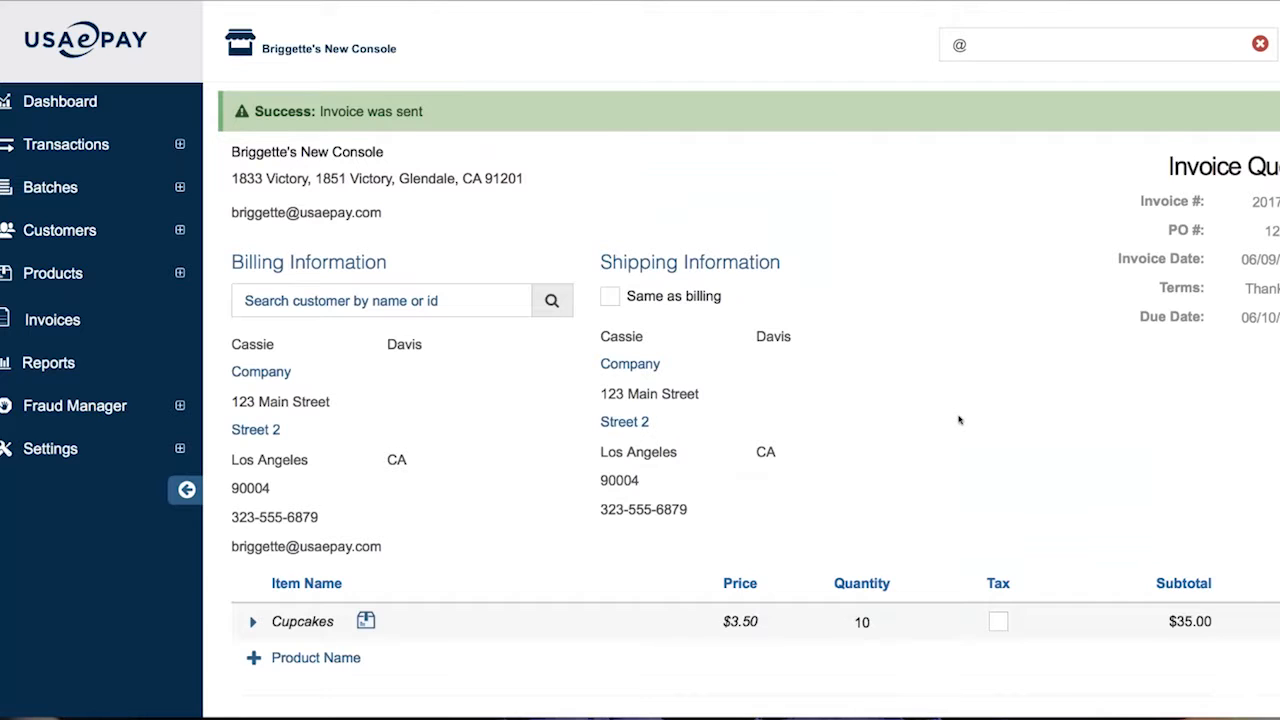
{"action": "scroll", "coordinate": [958, 420], "scroll_direction": "down", "scroll_amount": 8}
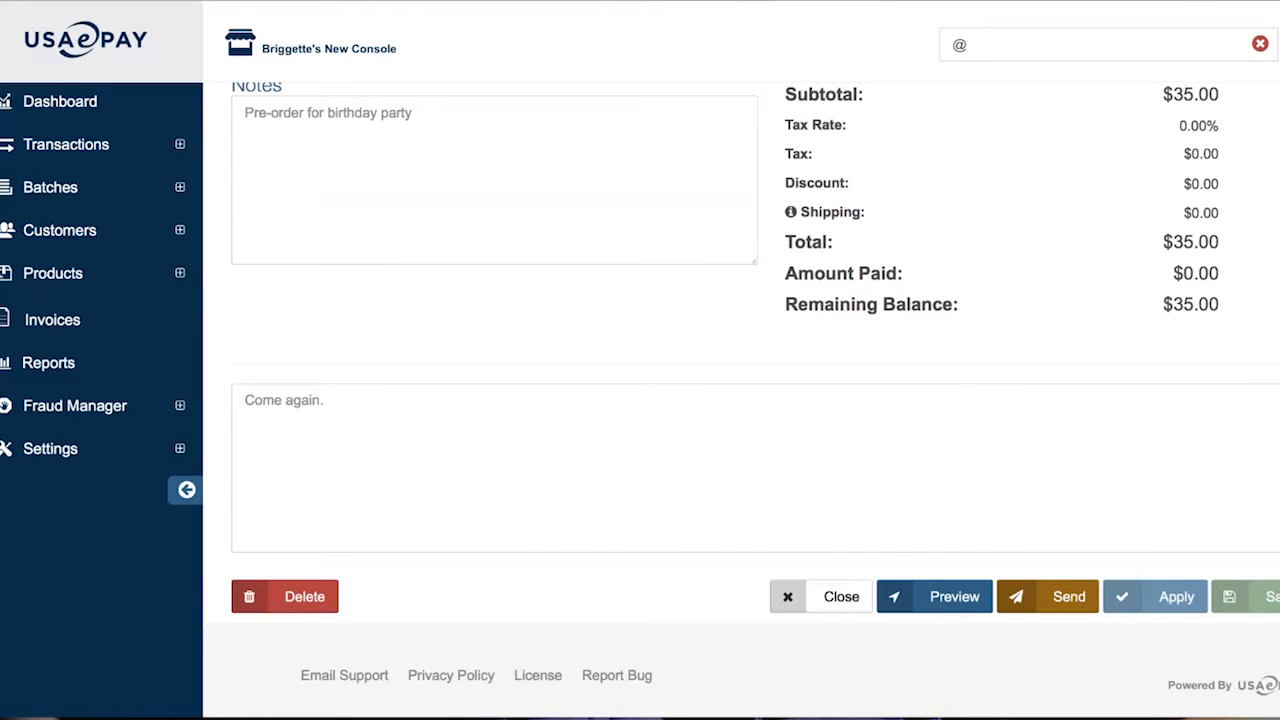
Begin sending invoice 201706-1 with Finalize ticked, then close without sending and reload the Invoices list
{"action": "left_click", "coordinate": [1052, 602]}
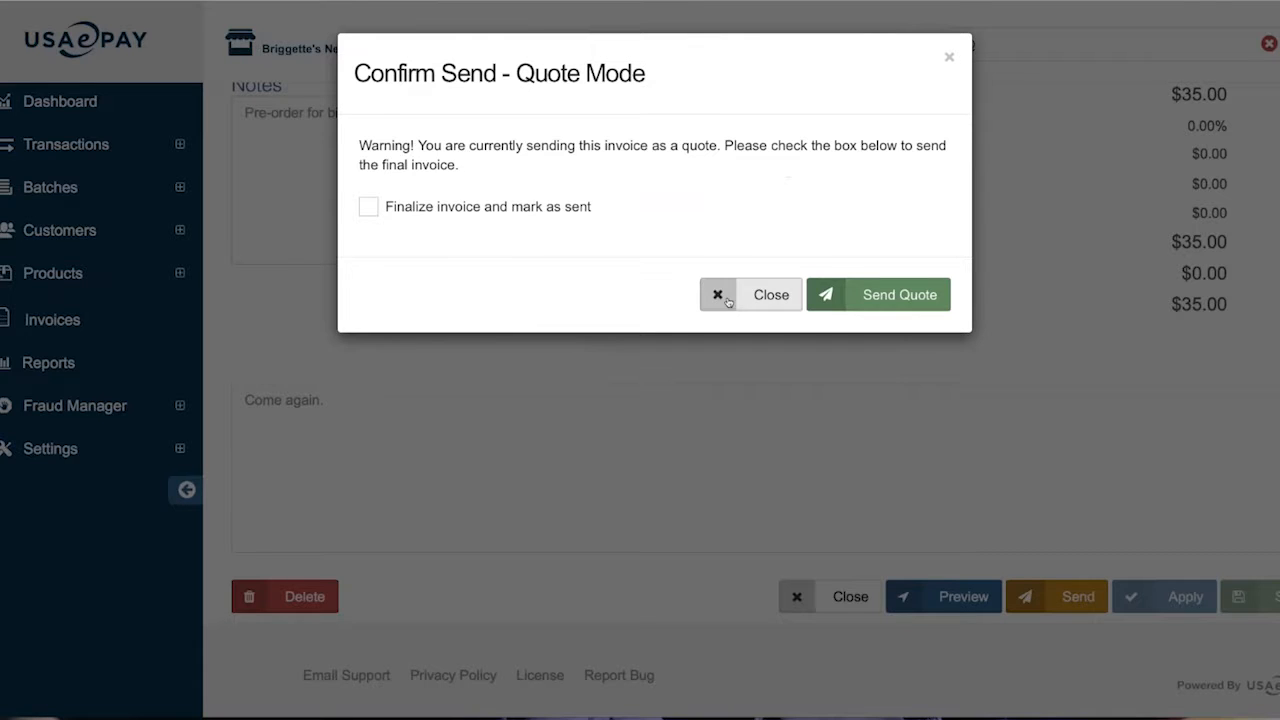
{"action": "left_click", "coordinate": [373, 208]}
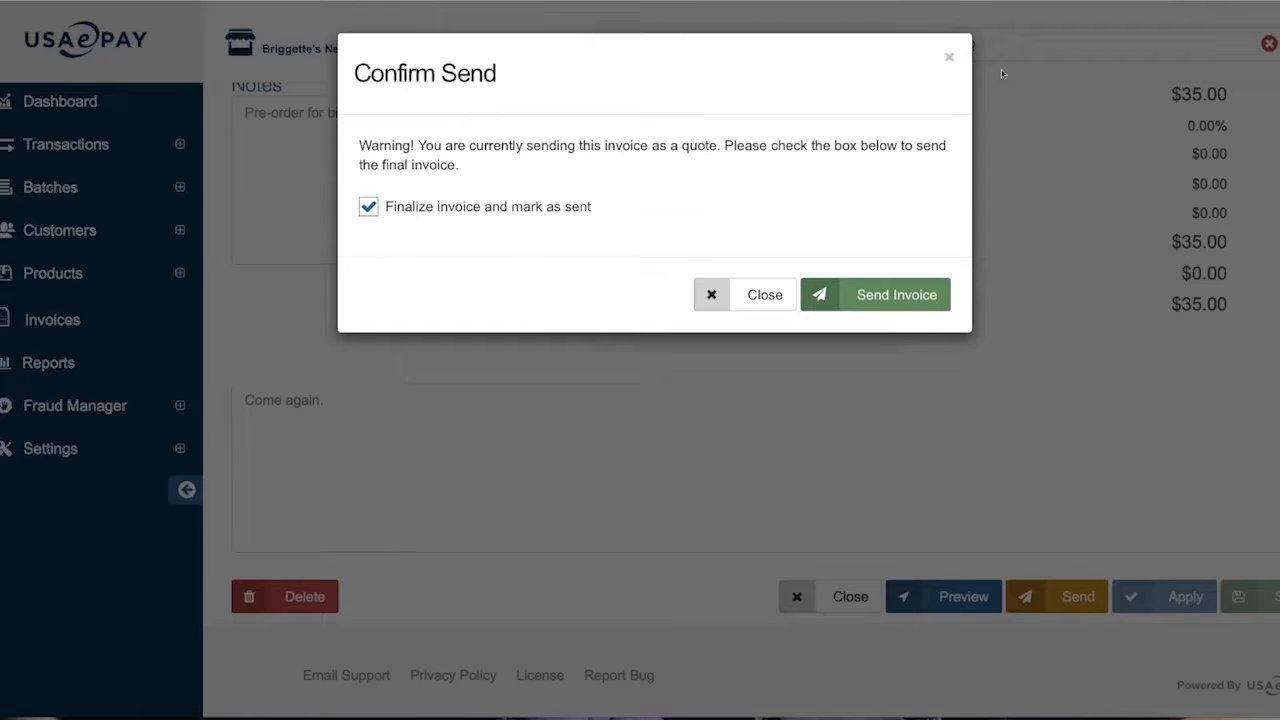
{"action": "left_click", "coordinate": [764, 294]}
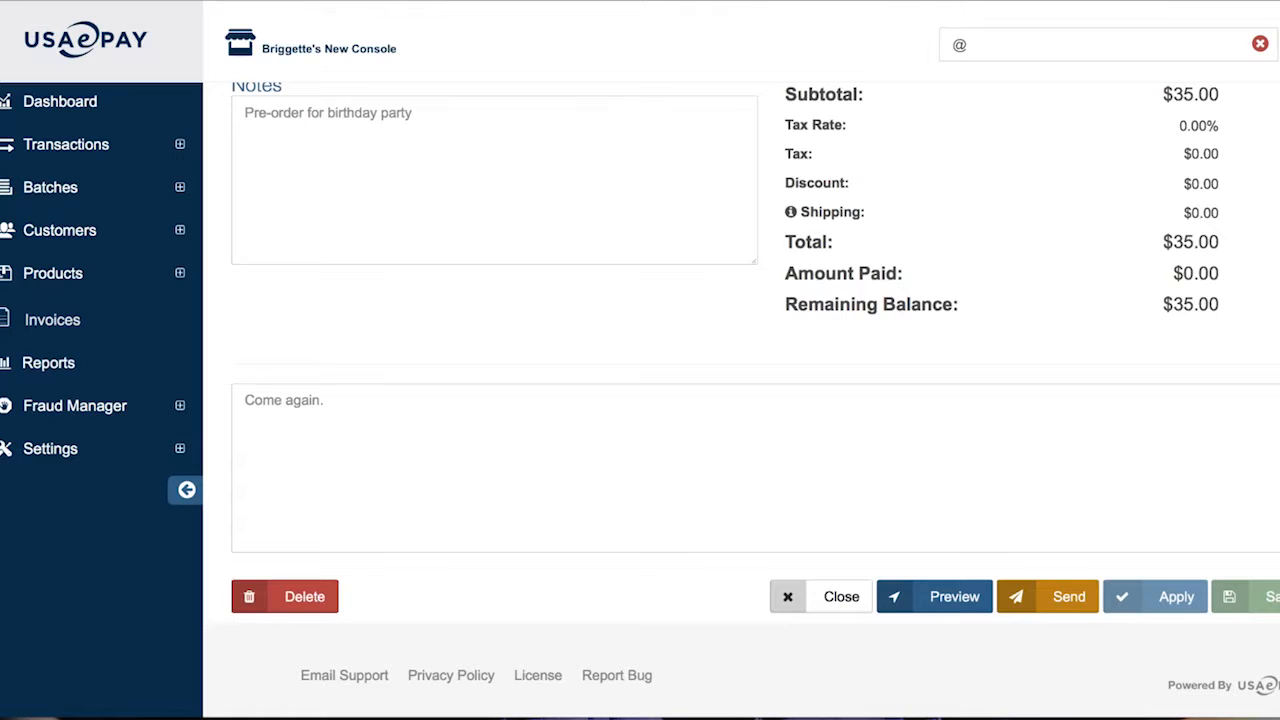
{"action": "key", "text": "super+r"}
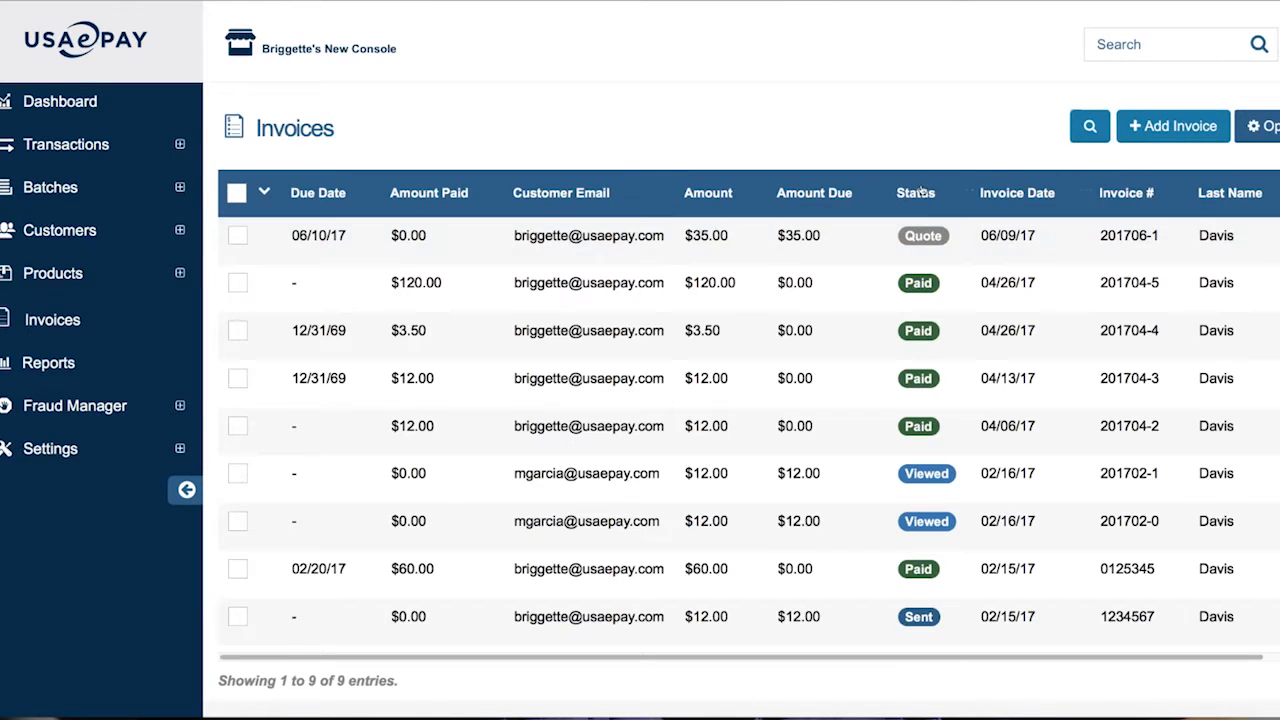
Open invoice 201706-1 and send it finalized and marked as sent to the customer
{"action": "left_click", "coordinate": [925, 238]}
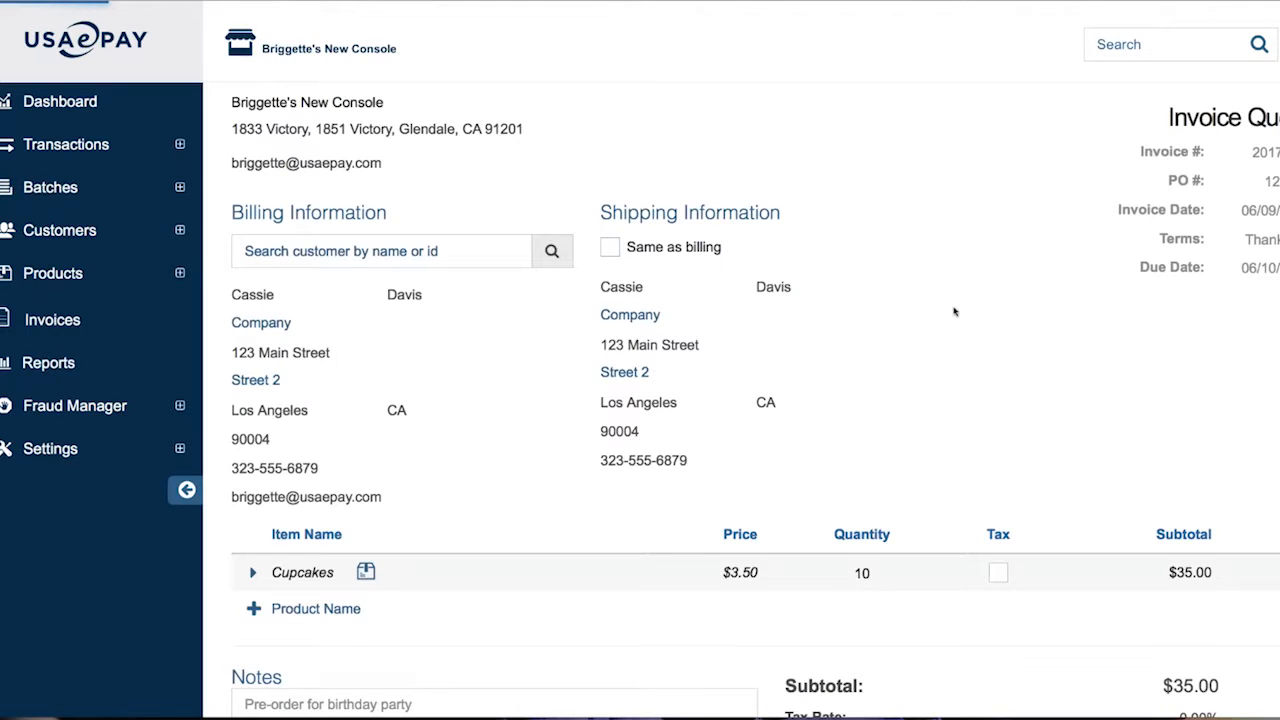
{"action": "scroll", "coordinate": [954, 312], "scroll_direction": "down", "scroll_amount": 6}
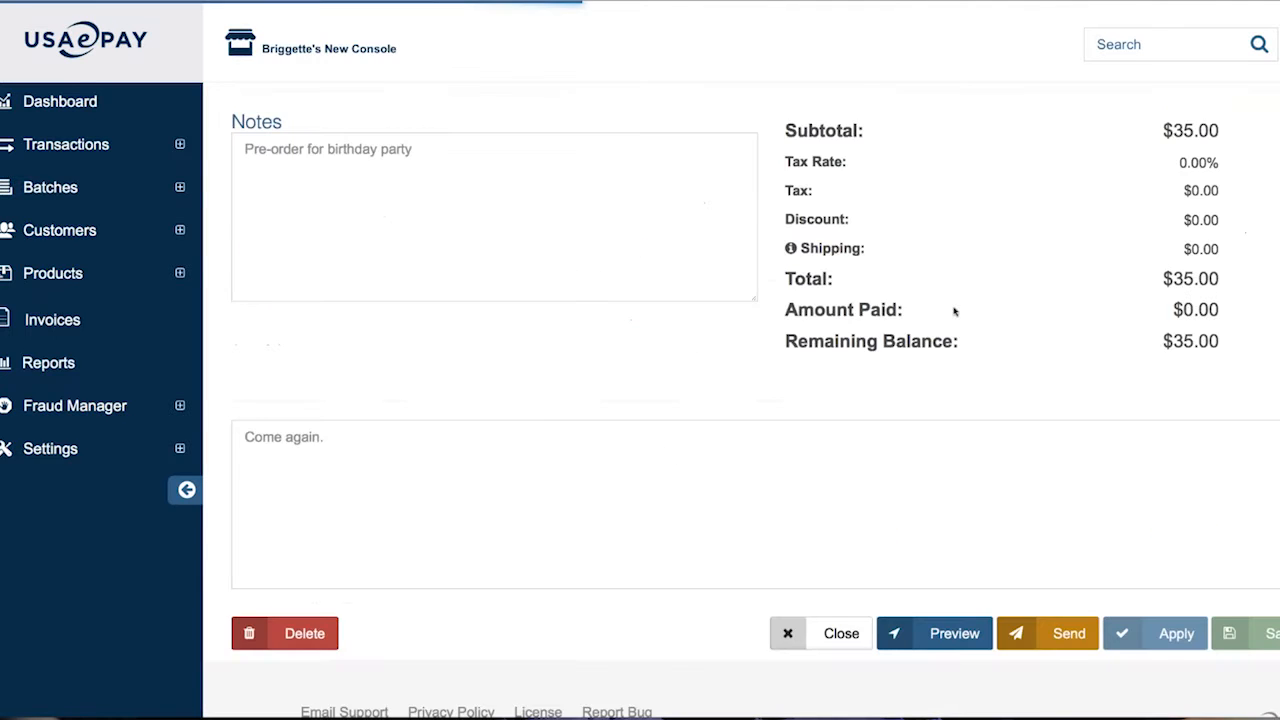
{"action": "left_click", "coordinate": [1069, 597]}
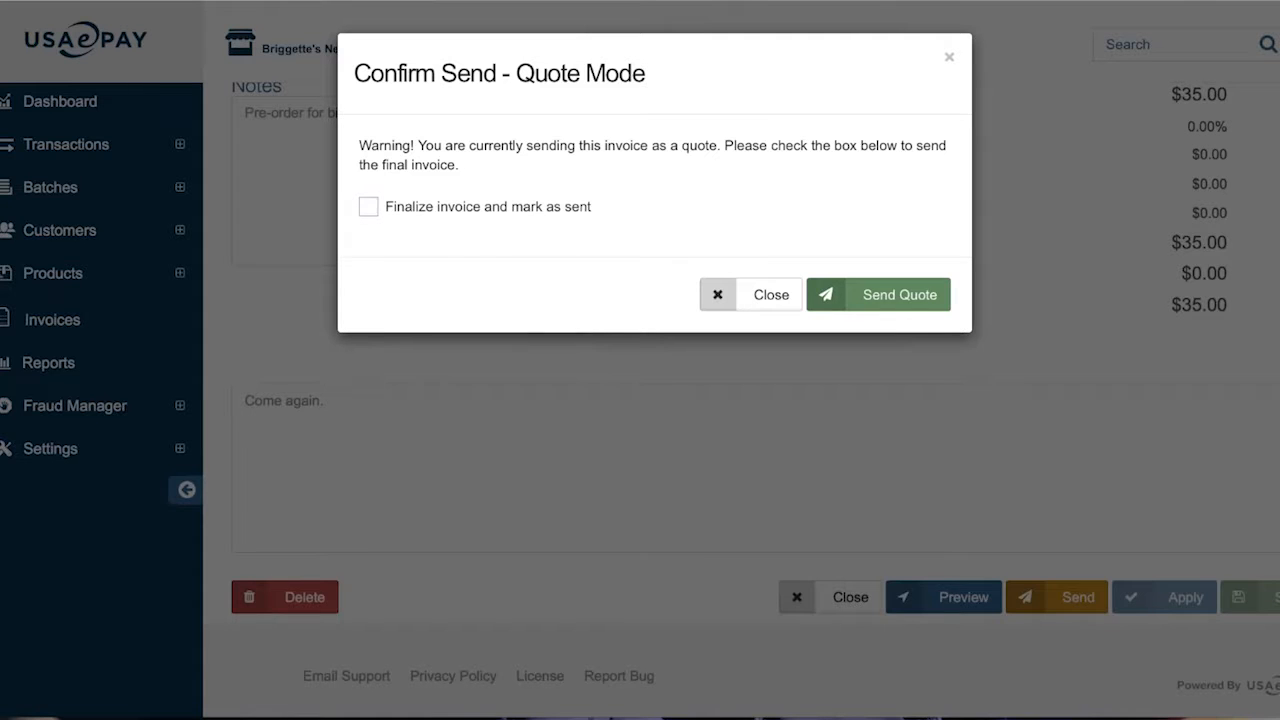
{"action": "left_click", "coordinate": [368, 206]}
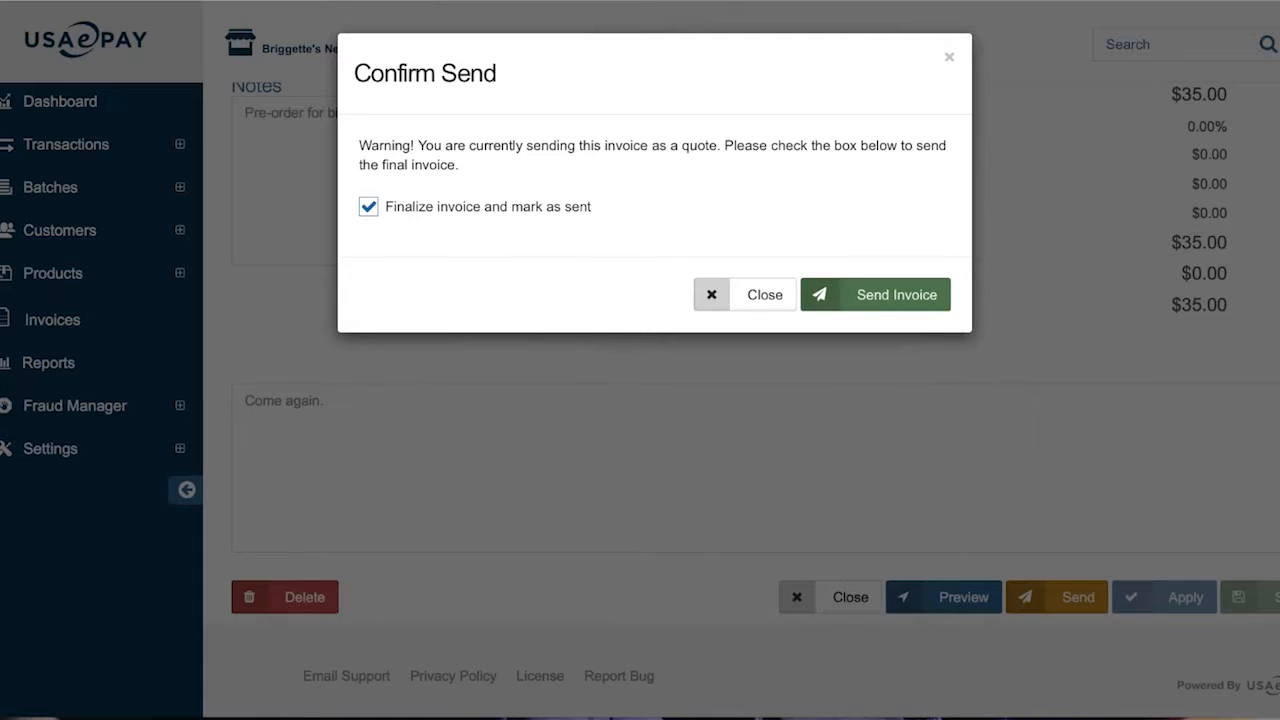
{"action": "left_click", "coordinate": [876, 298]}
{"action": "scroll", "coordinate": [878, 306], "scroll_direction": "up", "scroll_amount": 5}
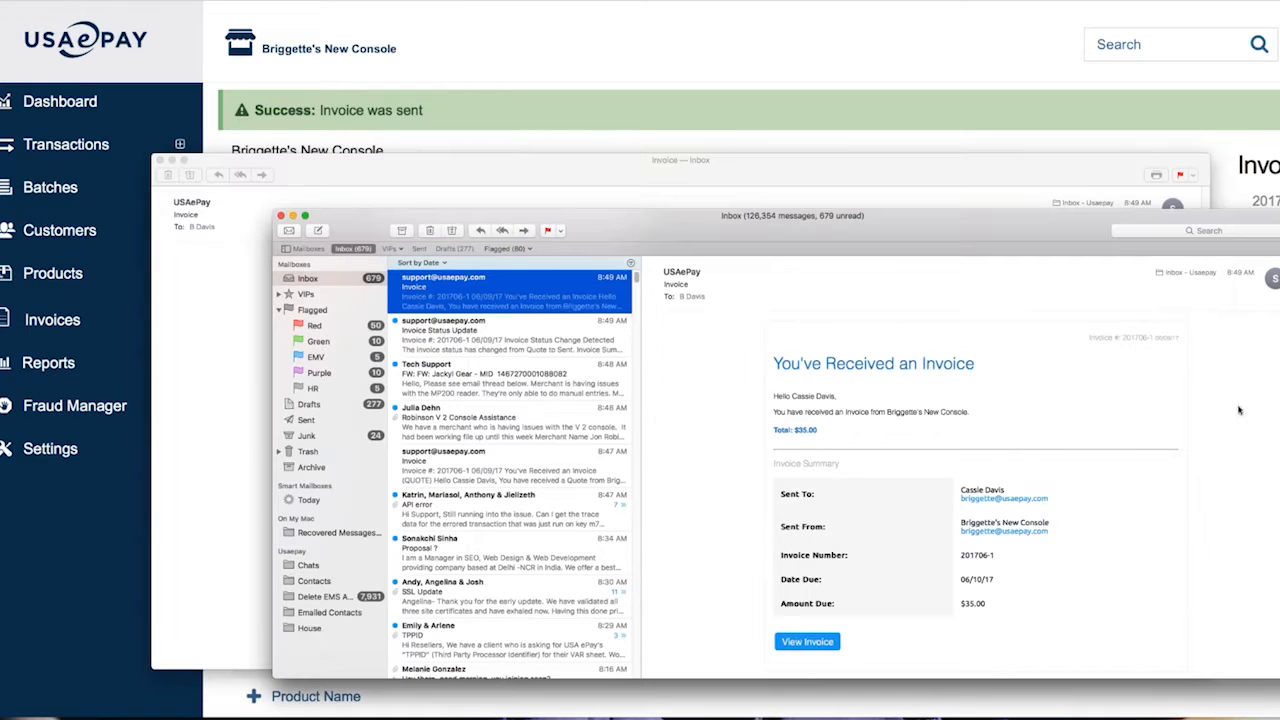
Close the Mail inbox and enlarge the invoice email text, showing the $35.00 summary
{"action": "left_click", "coordinate": [281, 216]}
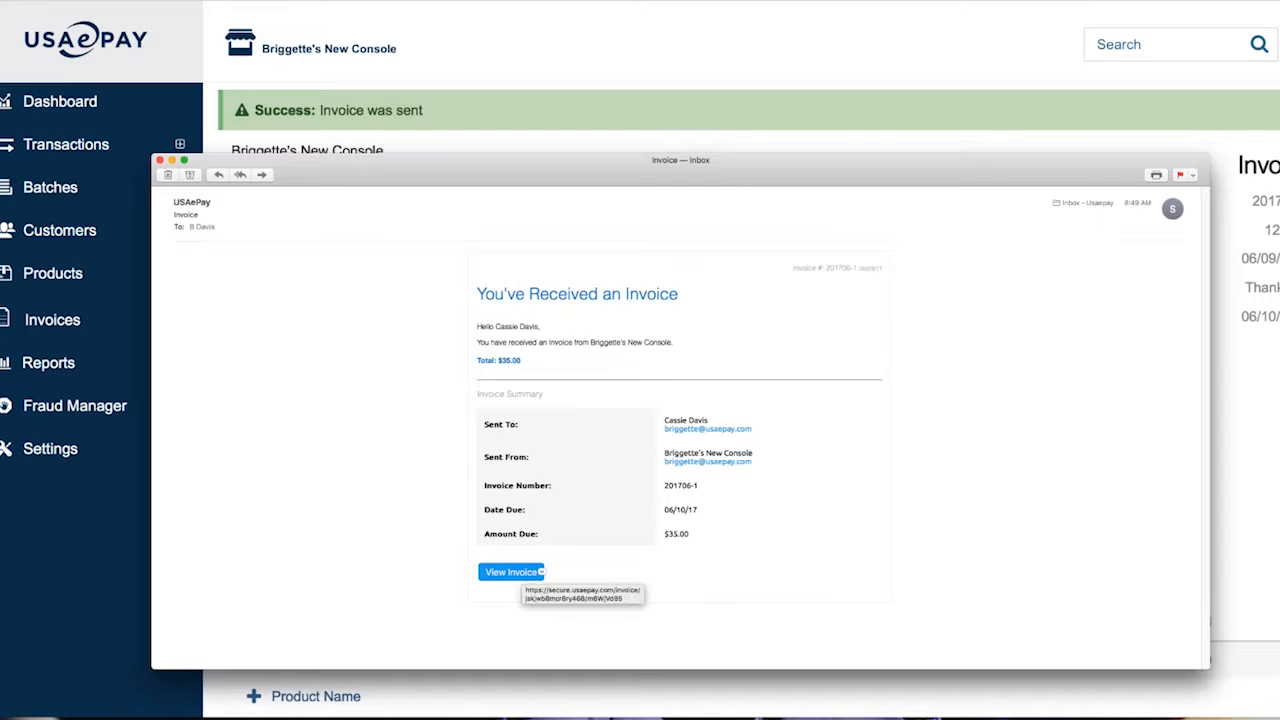
{"action": "key", "text": "super+plus"}
{"action": "key", "text": "super+plus"}
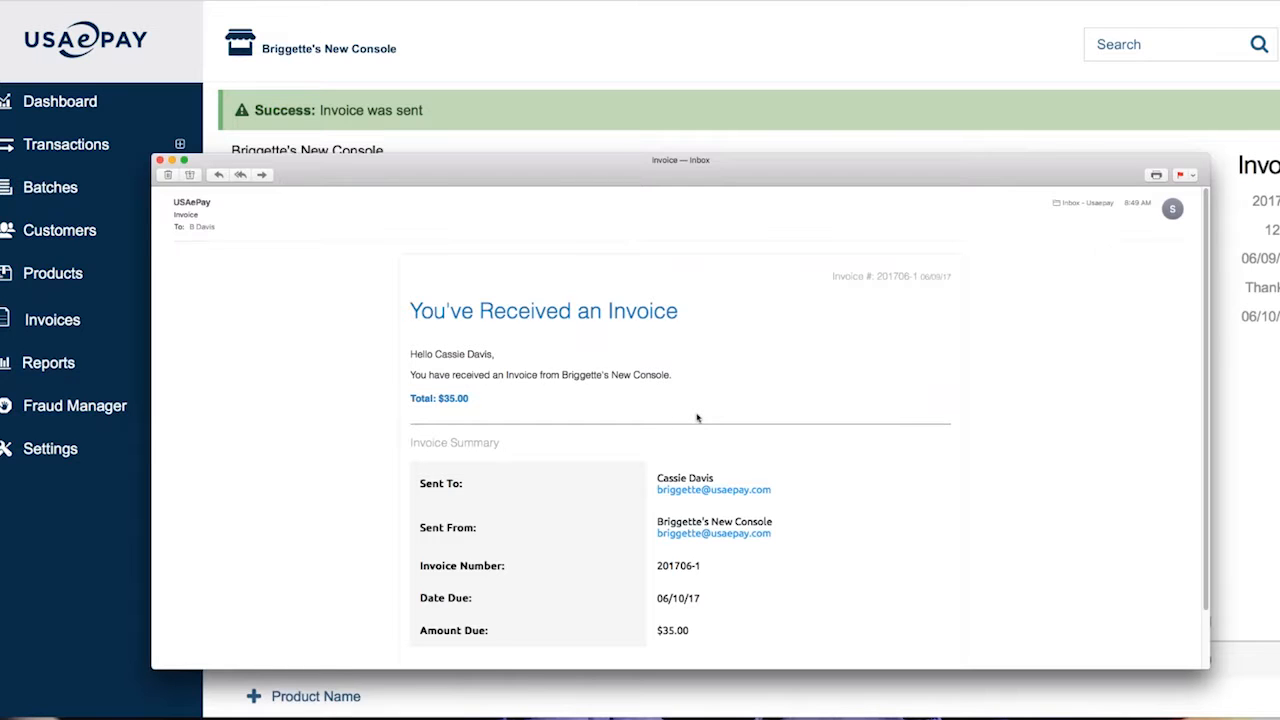
{"action": "scroll", "coordinate": [657, 492], "scroll_direction": "down", "scroll_amount": 2}
Open the customer invoice page from the email's View Invoice link and glance at the console
{"action": "left_click", "coordinate": [486, 611]}
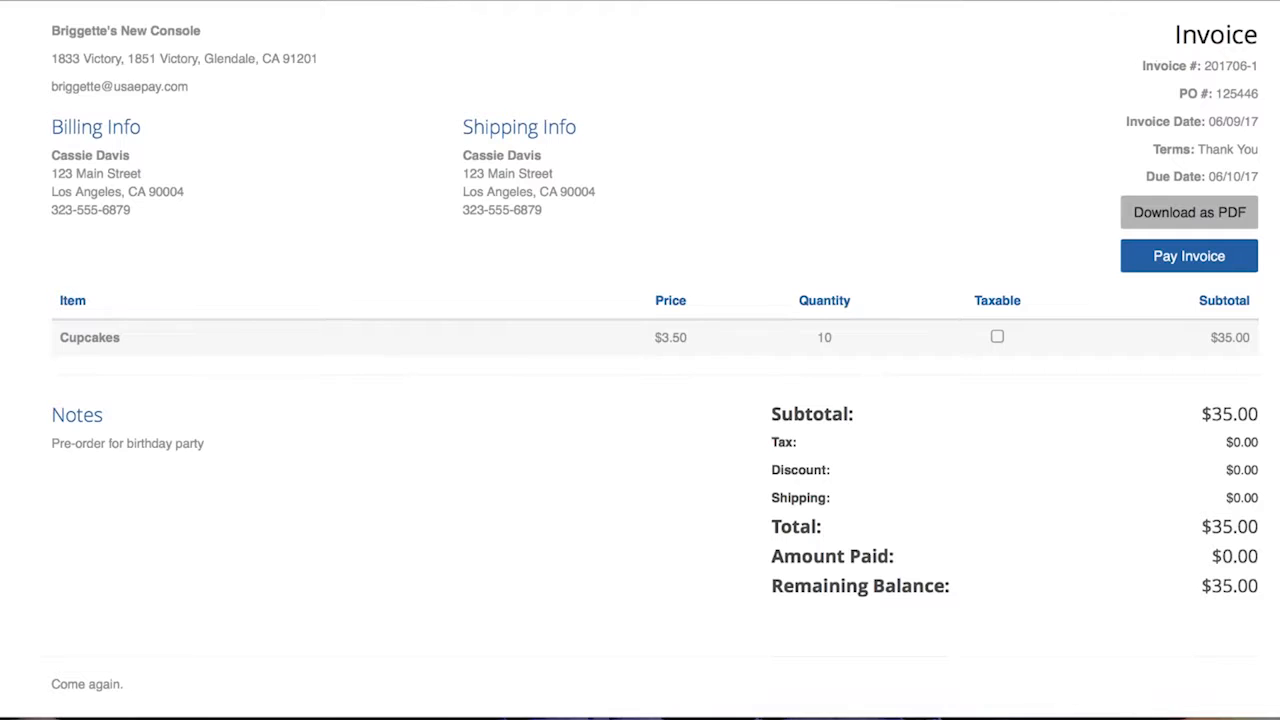
{"action": "left_click_drag", "start_coordinate": [410, 3], "coordinate": [449, 1]}
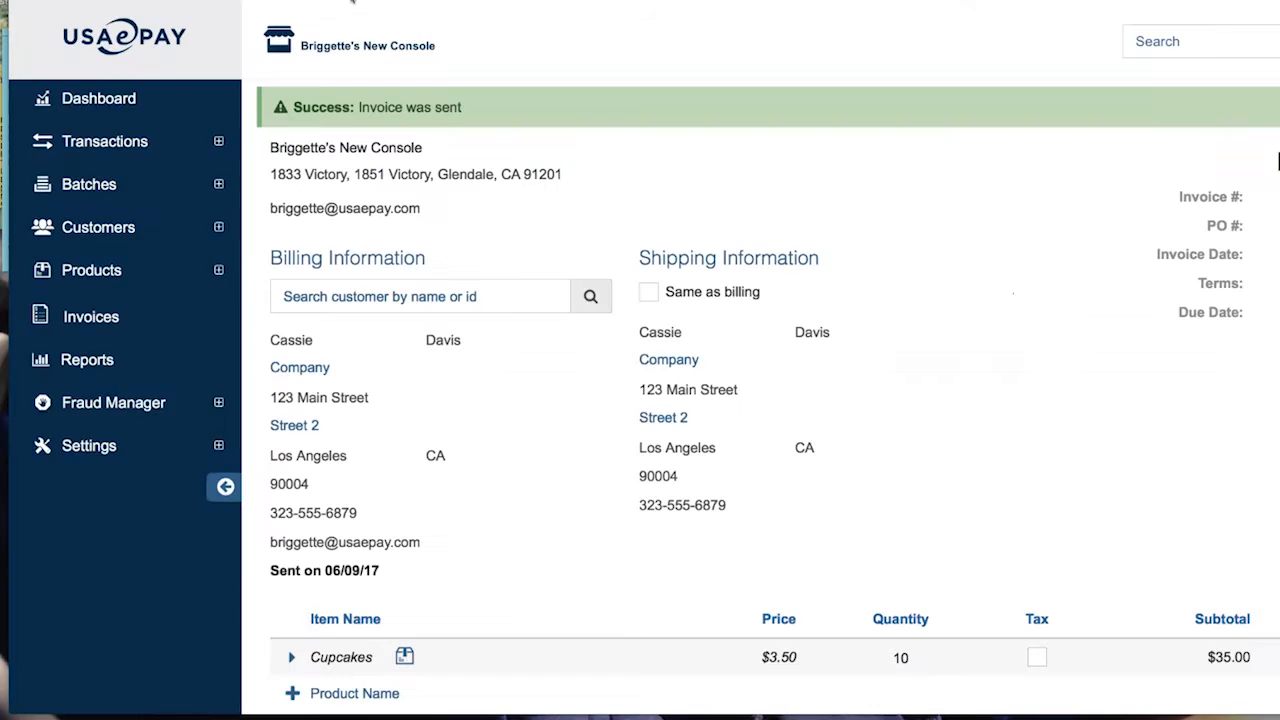
{"action": "left_click", "coordinate": [100, 318]}
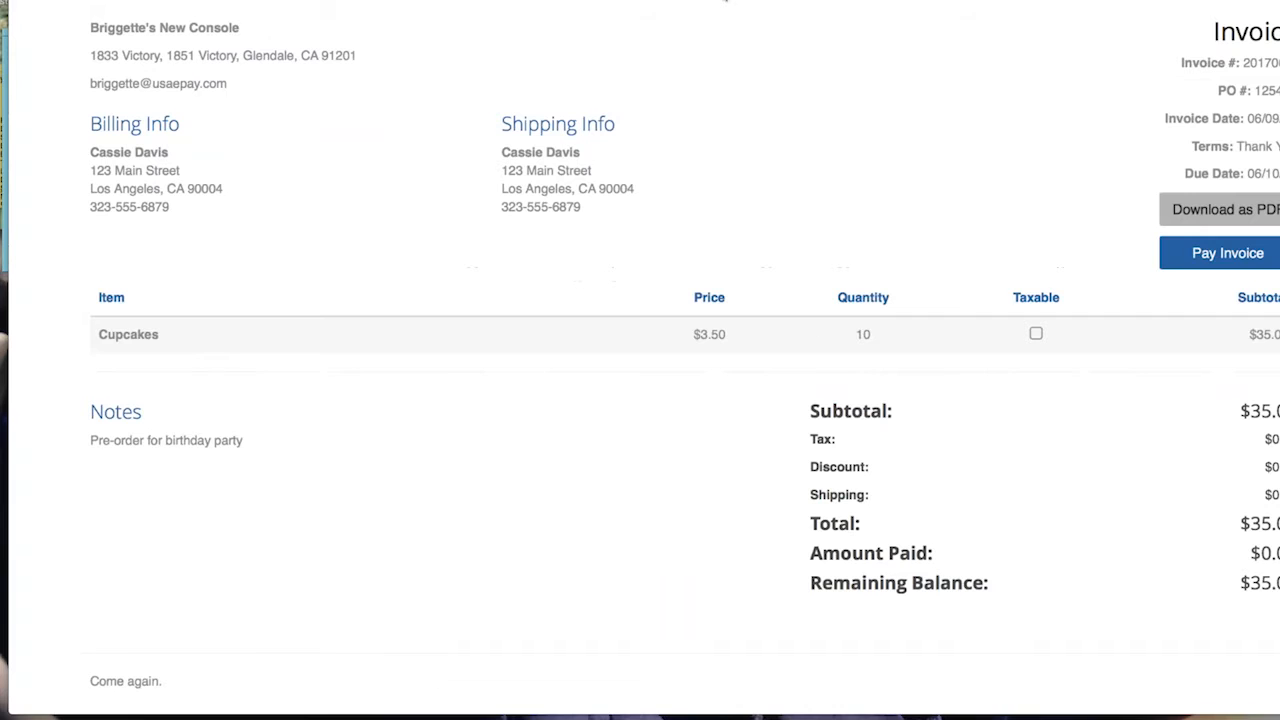
Open the Pay Invoice form and enter the cardholder's name and a test card number
{"action": "left_click", "coordinate": [1221, 255]}
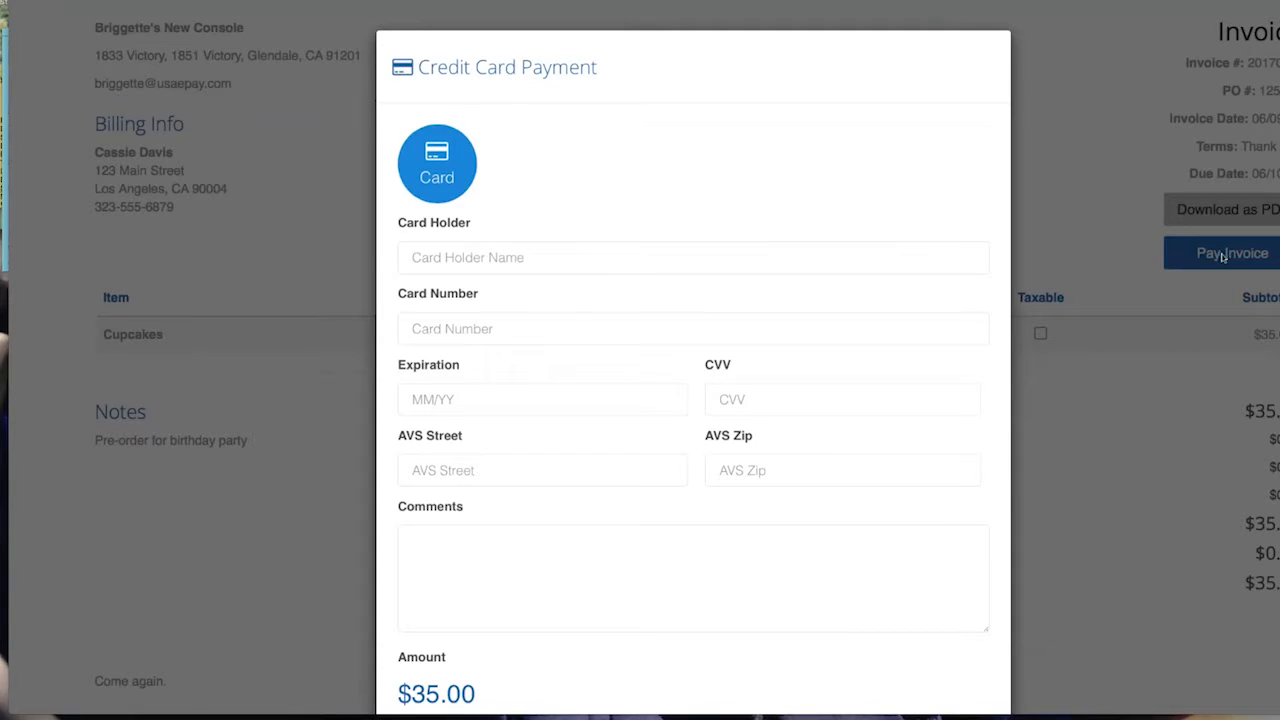
{"action": "left_click", "coordinate": [448, 258]}
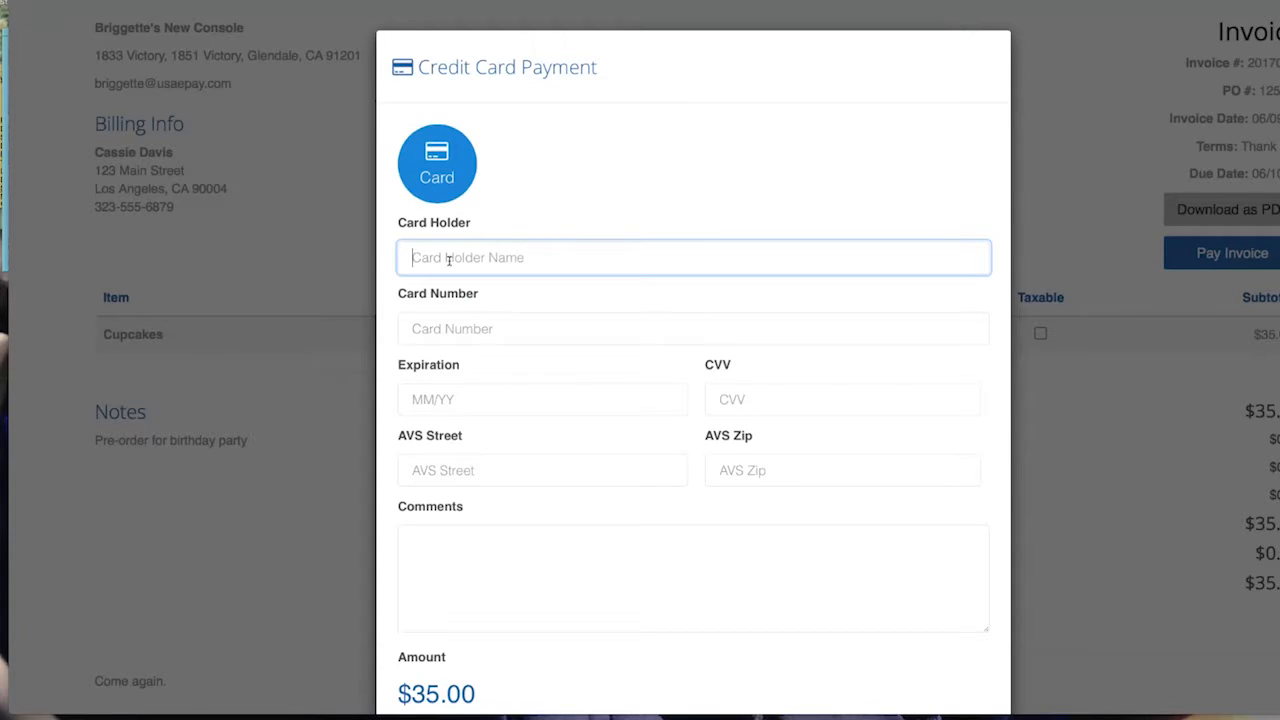
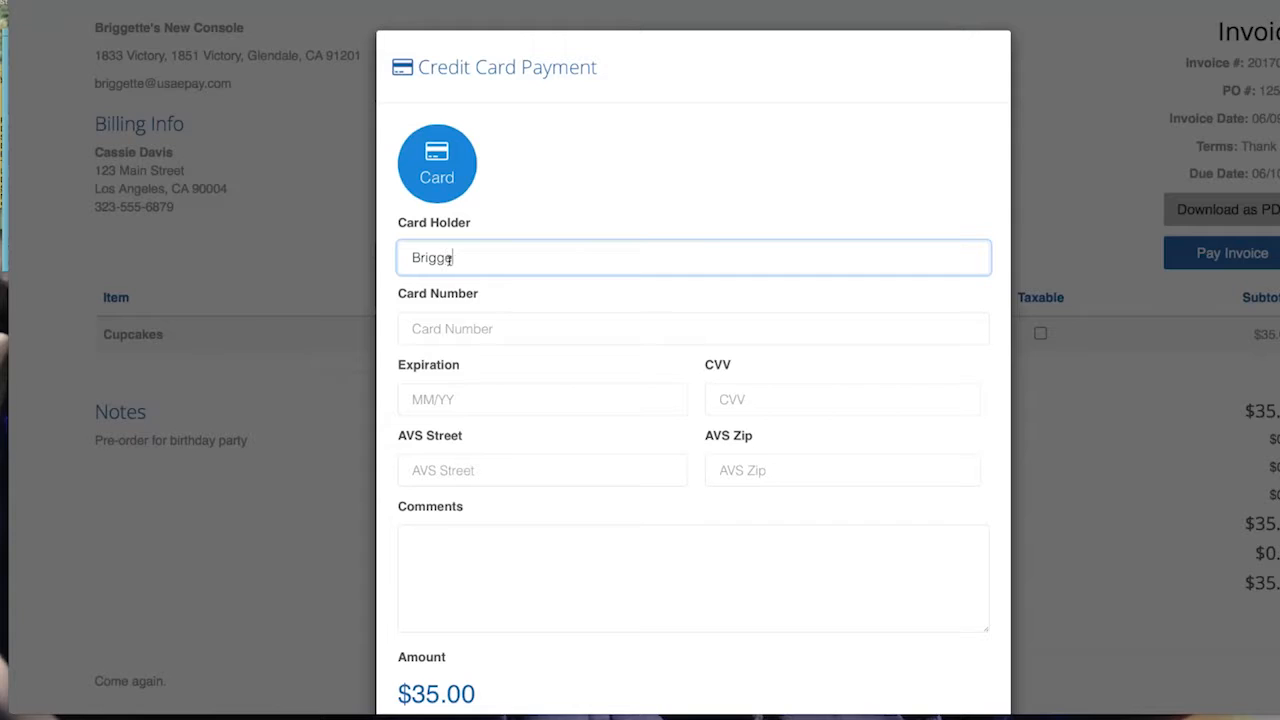
{"action": "key", "text": "Tab"}
{"action": "type", "text": "4111111"}
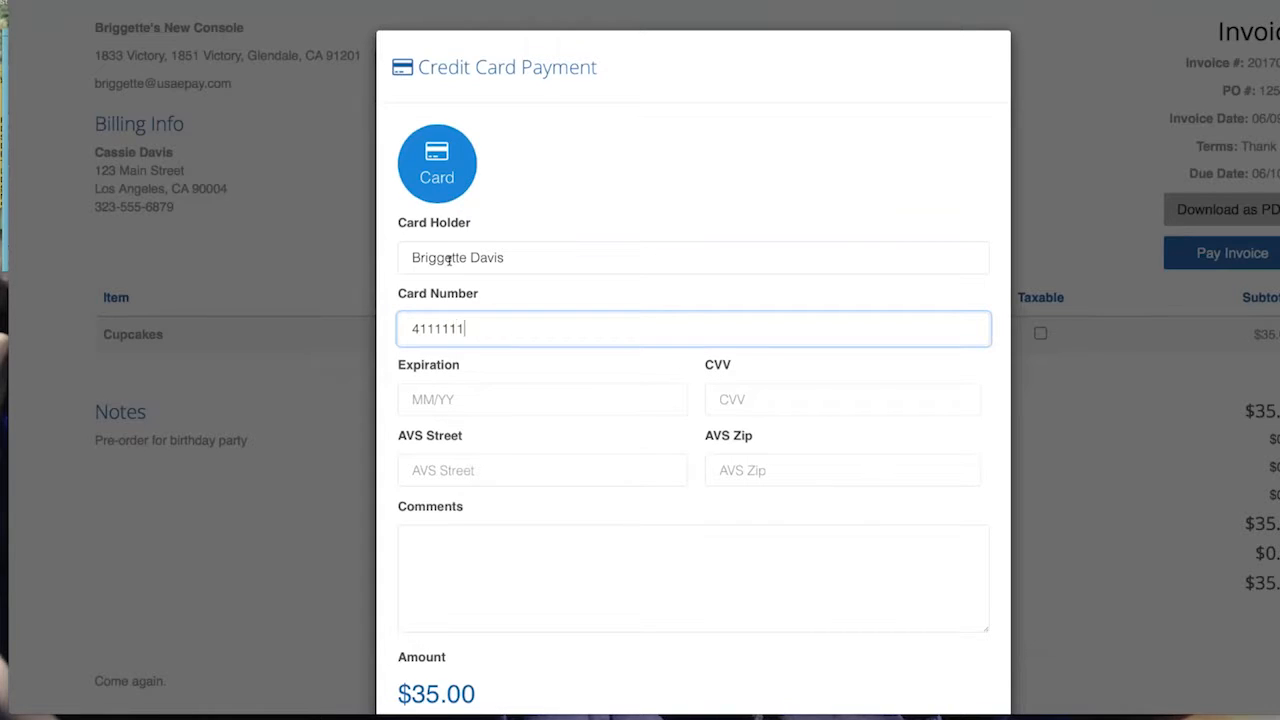
{"action": "key", "text": "BackSpace"}
{"action": "key", "text": "BackSpace"}
{"action": "key", "text": "BackSpace"}
{"action": "type", "text": "111111111111"}
Enter expiration 05/20 and the CVV, add the comment 'Thank you!', and submit payment
{"action": "key", "text": "Tab"}
{"action": "key", "text": "Tab"}
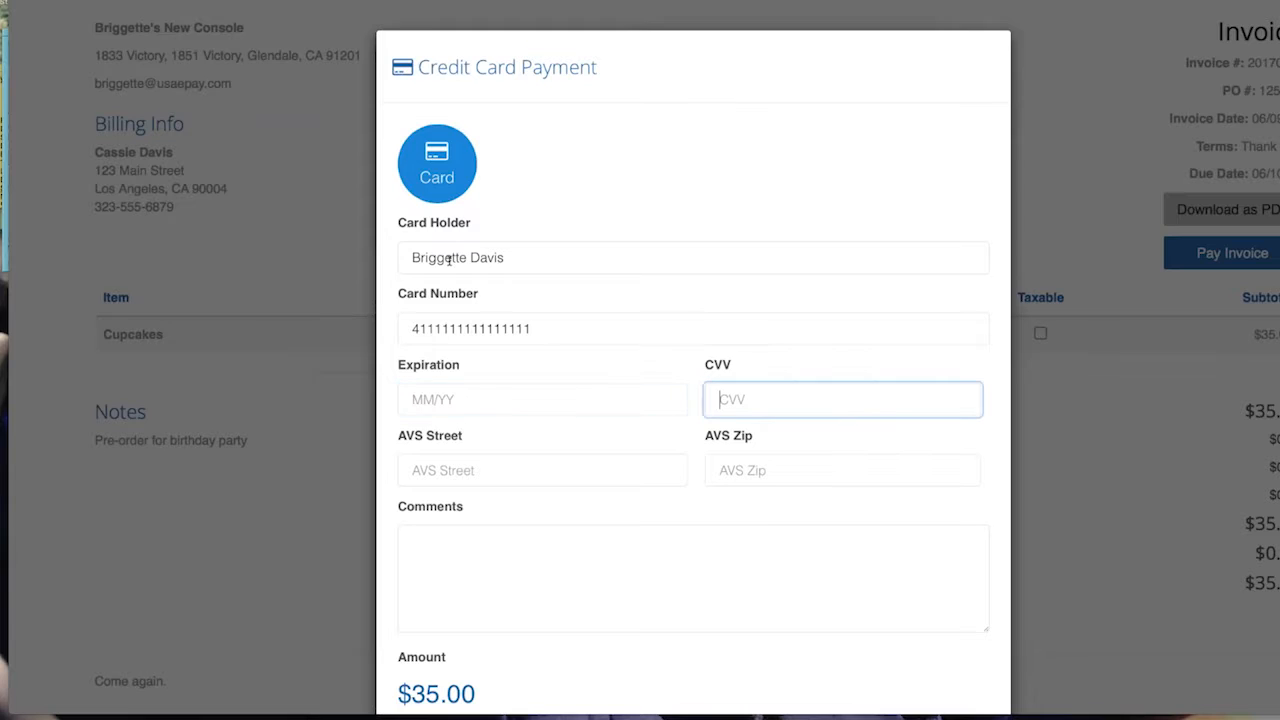
{"action": "key", "text": "shift+Tab"}
{"action": "type", "text": "05"}
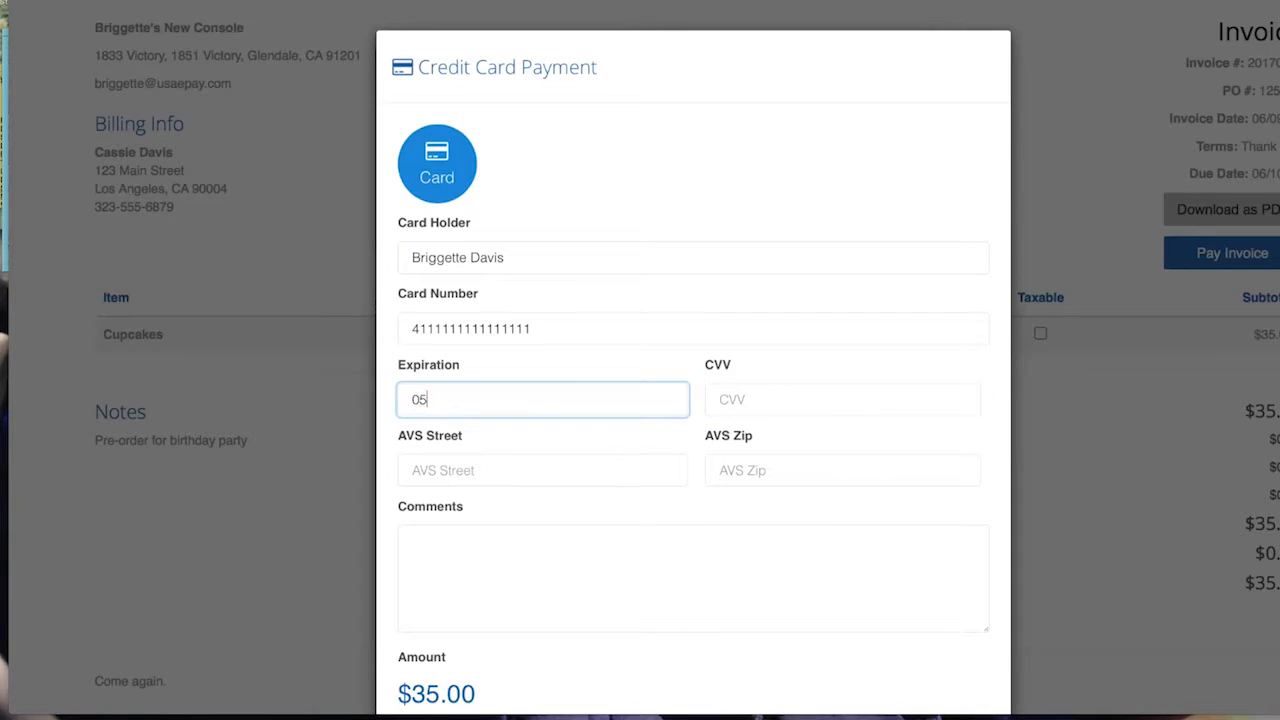
{"action": "type", "text": "20"}
{"action": "key", "text": "Tab"}
{"action": "type", "text": "123"}
{"action": "key", "text": "Tab"}
{"action": "scroll", "coordinate": [500, 460], "scroll_direction": "down", "scroll_amount": 3}
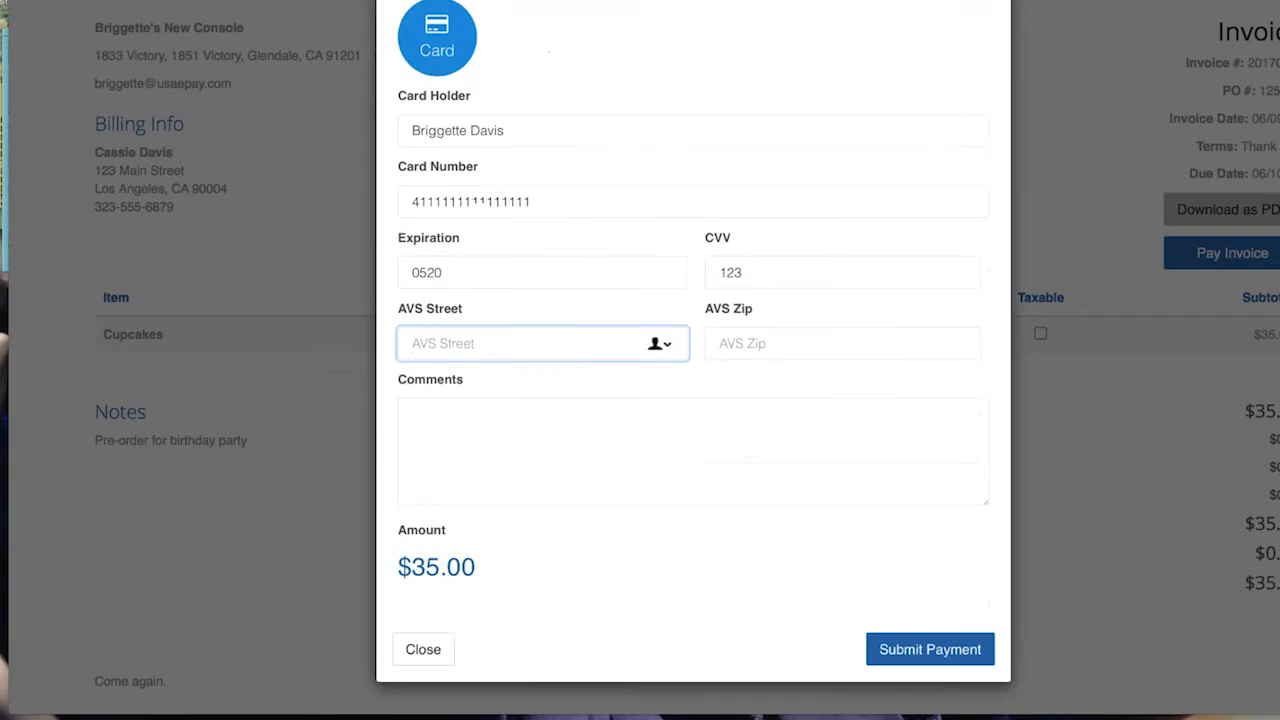
{"action": "left_click", "coordinate": [503, 461]}
{"action": "type", "text": "Thank you!"}
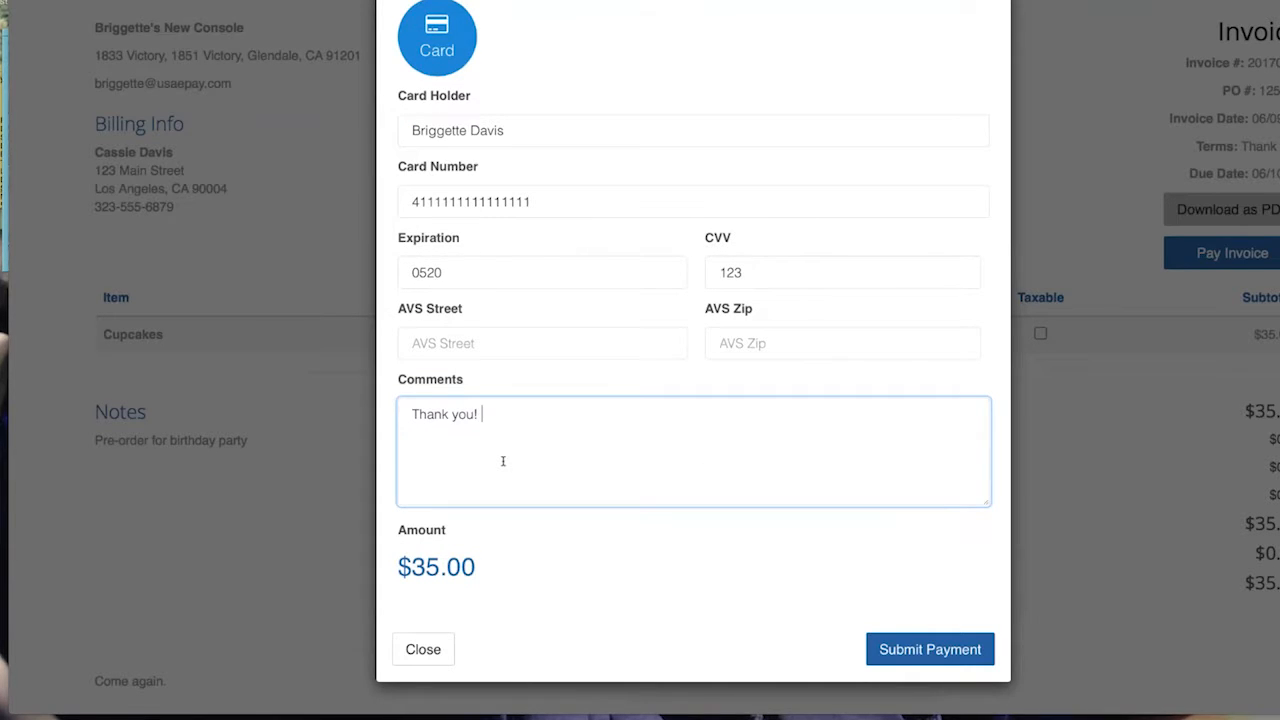
{"action": "left_click", "coordinate": [930, 650]}
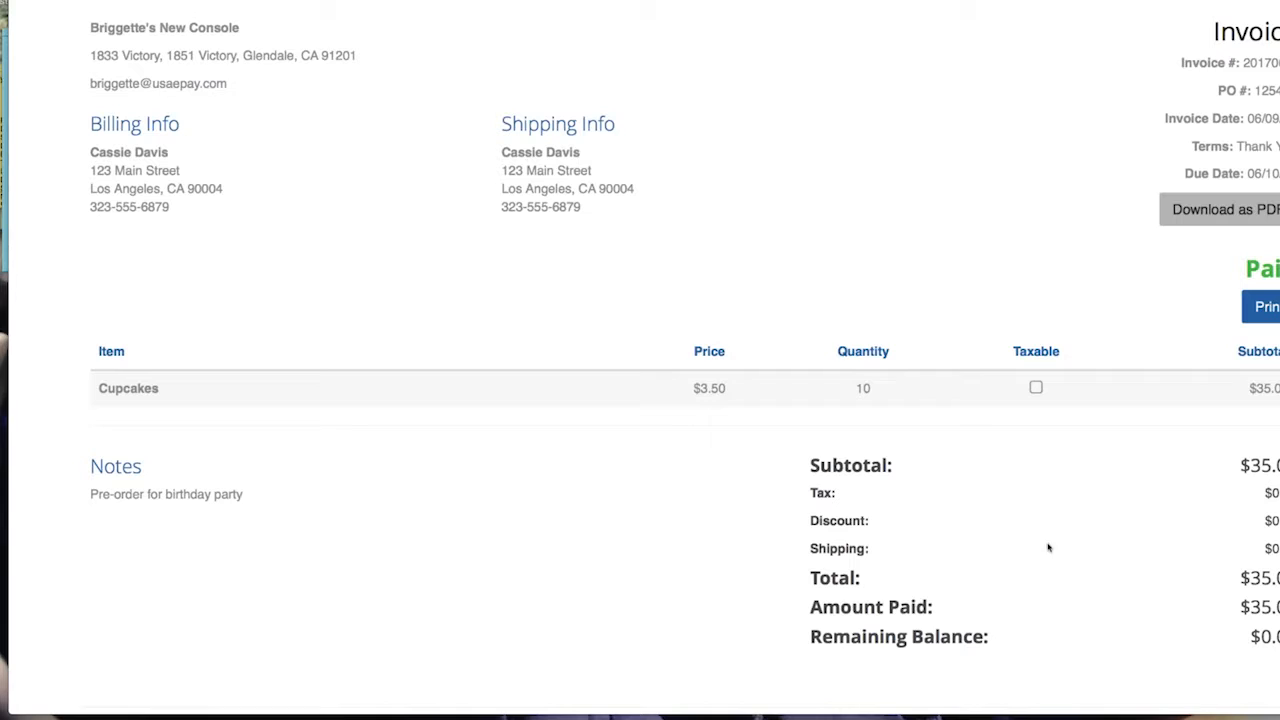
Highlight the Paid status and try printing the invoice twice, cancelling both times
{"action": "double_click", "coordinate": [1275, 269]}
{"action": "left_click", "coordinate": [1270, 307]}
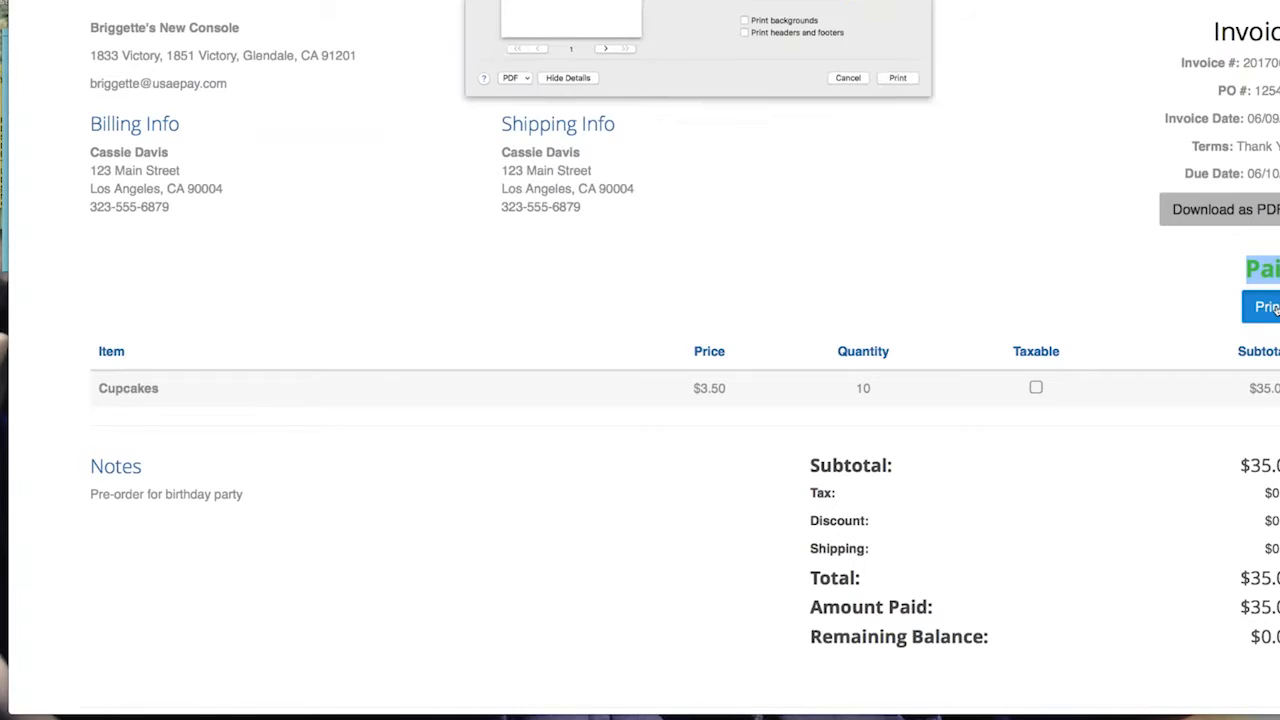
{"action": "left_click", "coordinate": [848, 232]}
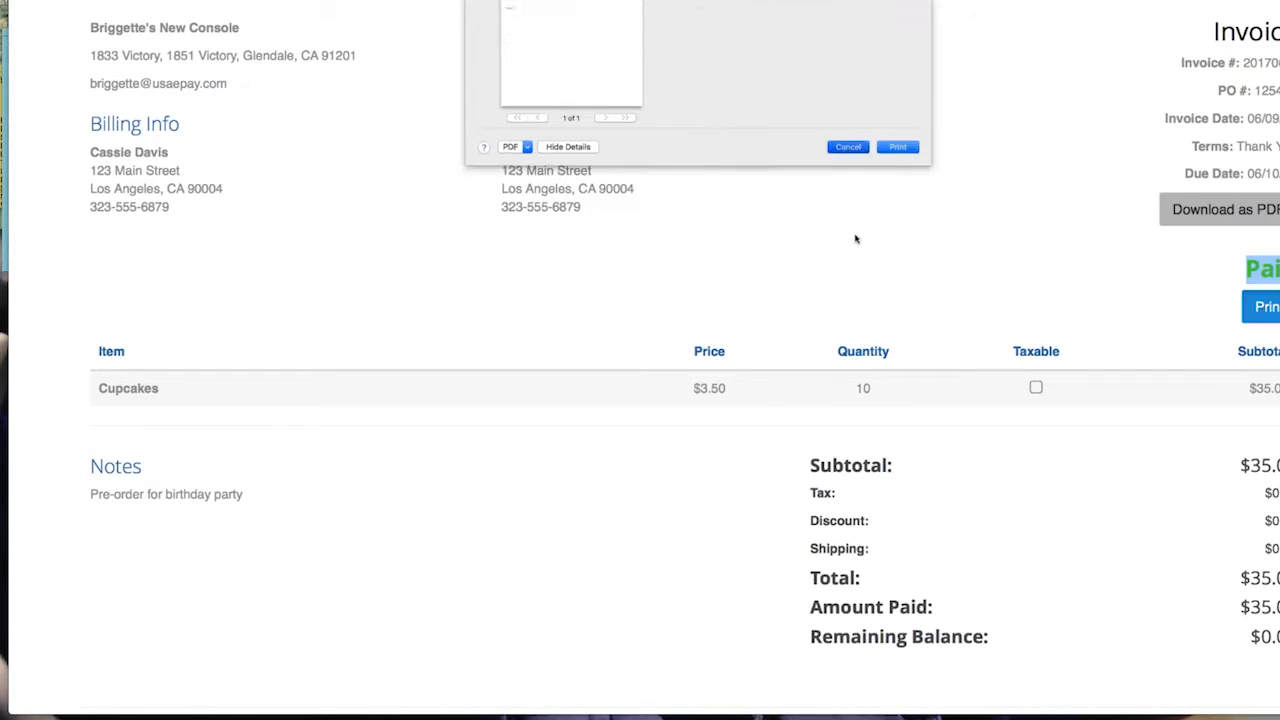
{"action": "left_click", "coordinate": [1270, 307]}
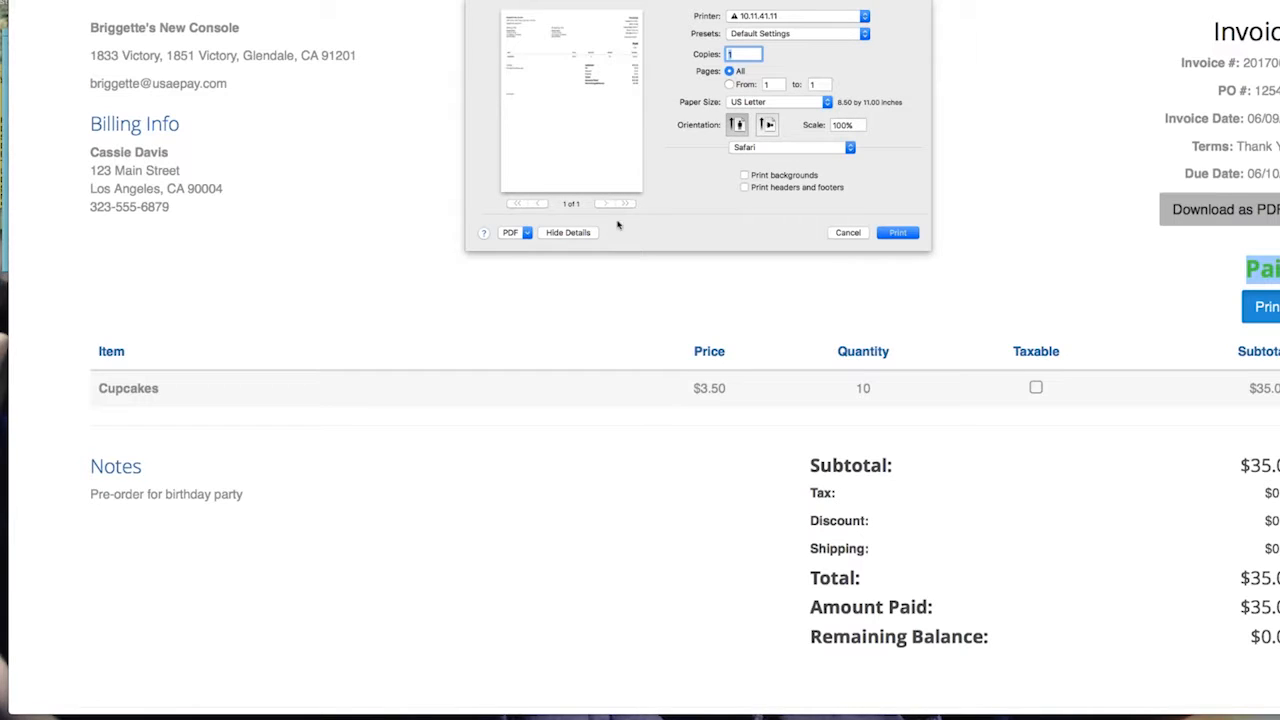
{"action": "left_click", "coordinate": [848, 232]}
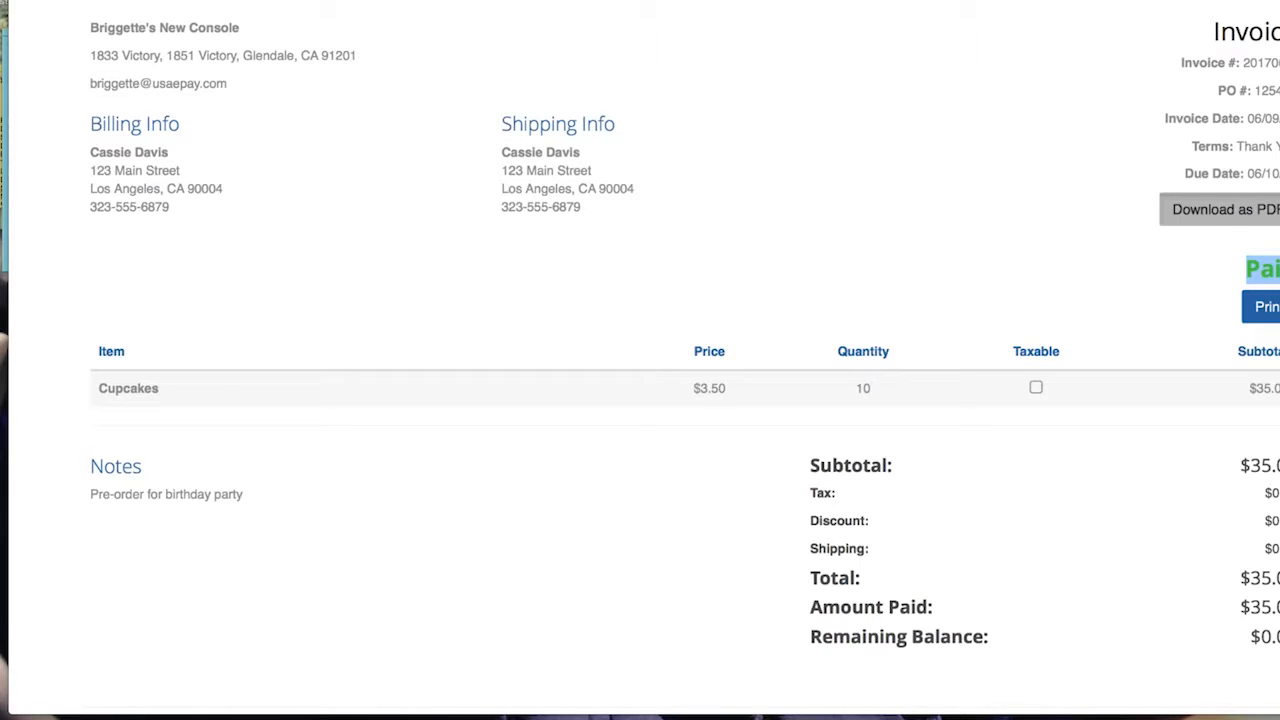
Download the paid invoice as a PDF, enlarge its window to review it, then return to the browser
{"action": "left_click", "coordinate": [1226, 209]}
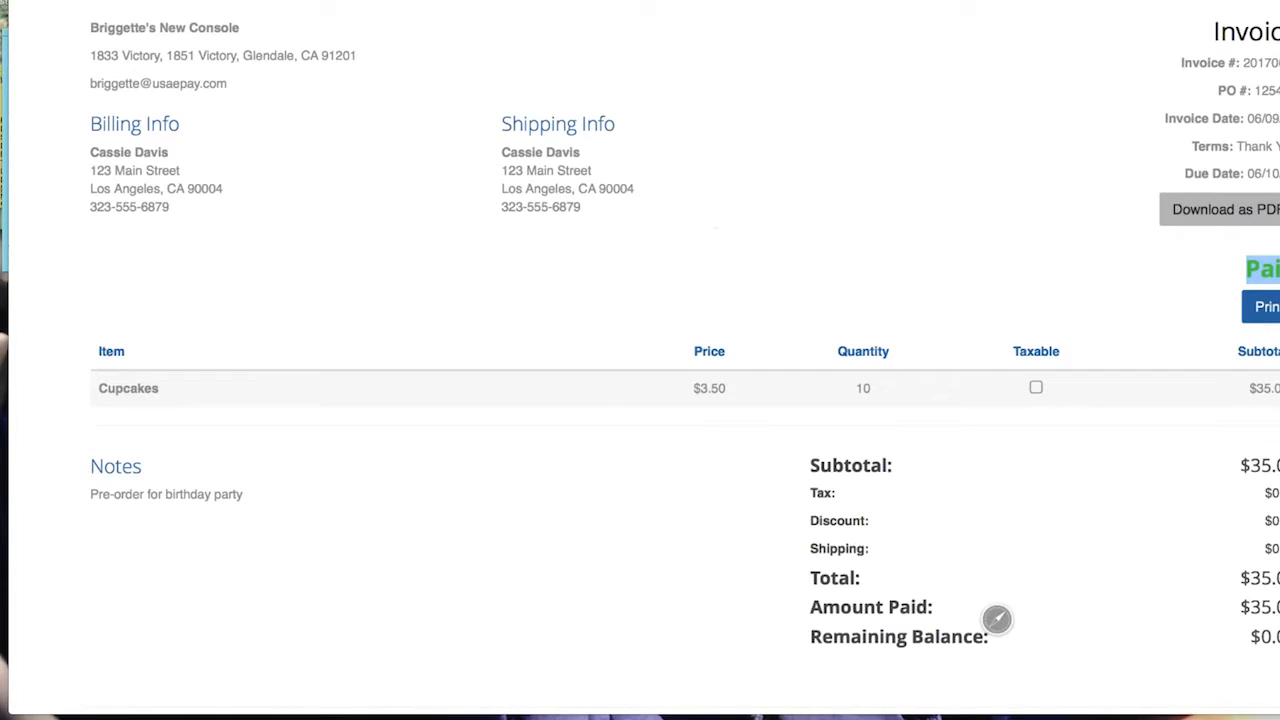
{"action": "left_click_drag", "start_coordinate": [420, 0], "coordinate": [906, 2]}
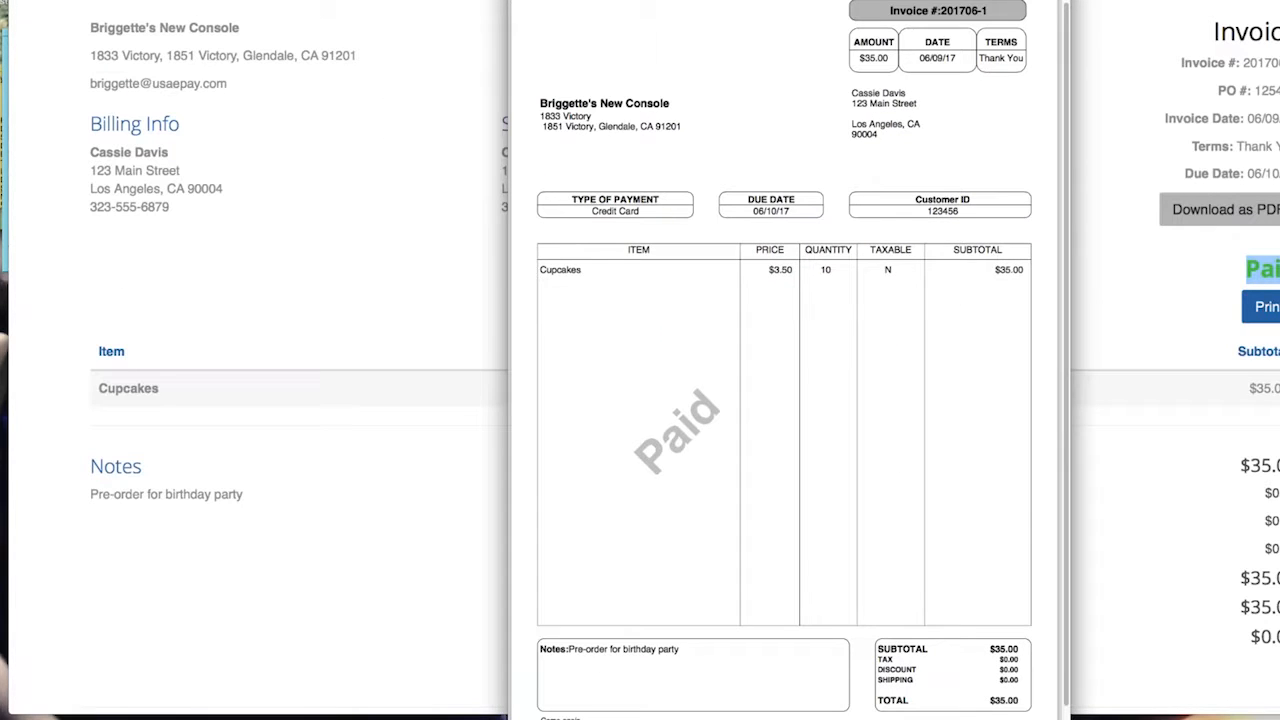
{"action": "left_click_drag", "start_coordinate": [1070, 694], "coordinate": [1232, 700]}
{"action": "scroll", "coordinate": [976, 537], "scroll_direction": "up", "scroll_amount": 5}
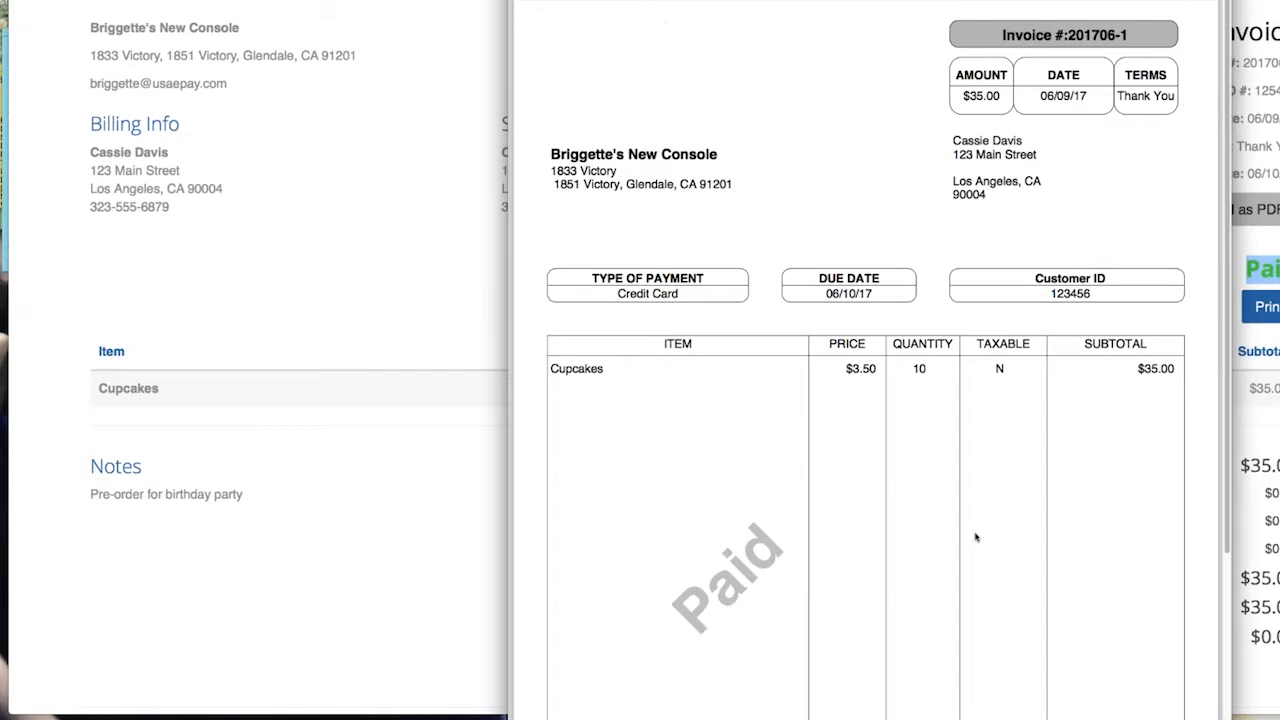
{"action": "scroll", "coordinate": [976, 537], "scroll_direction": "down", "scroll_amount": 5}
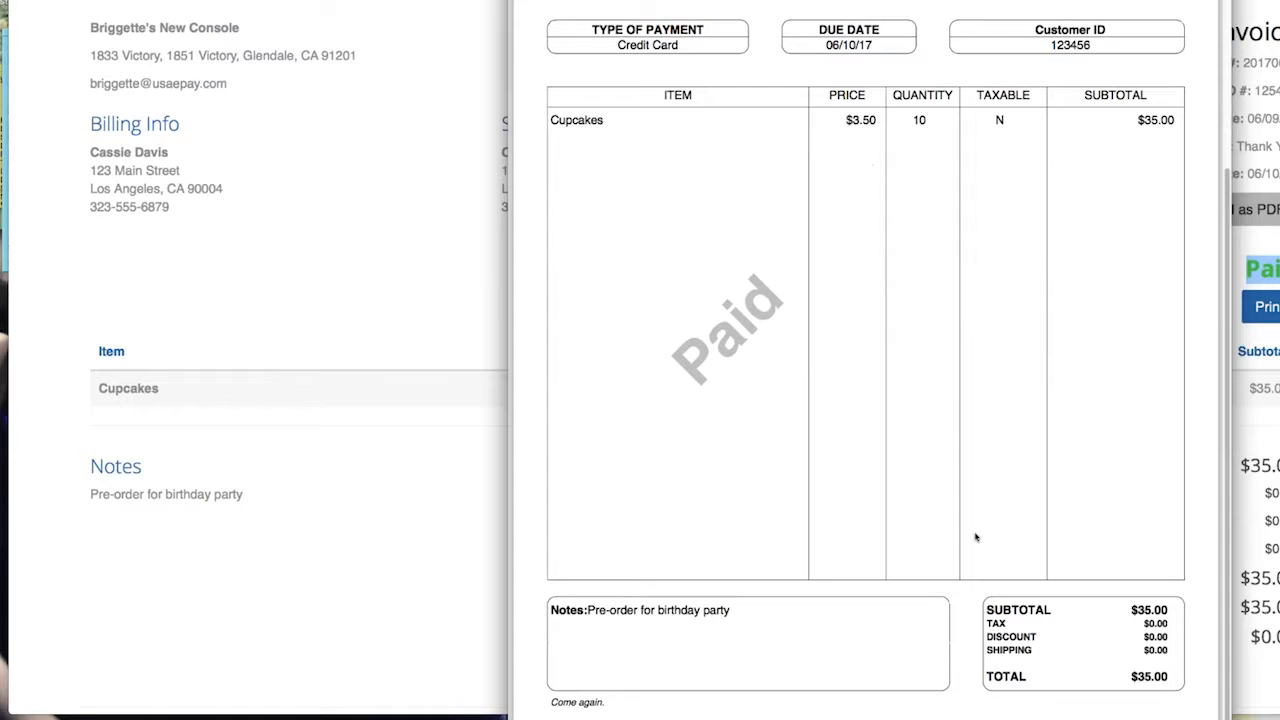
{"action": "scroll", "coordinate": [976, 537], "scroll_direction": "up", "scroll_amount": 5}
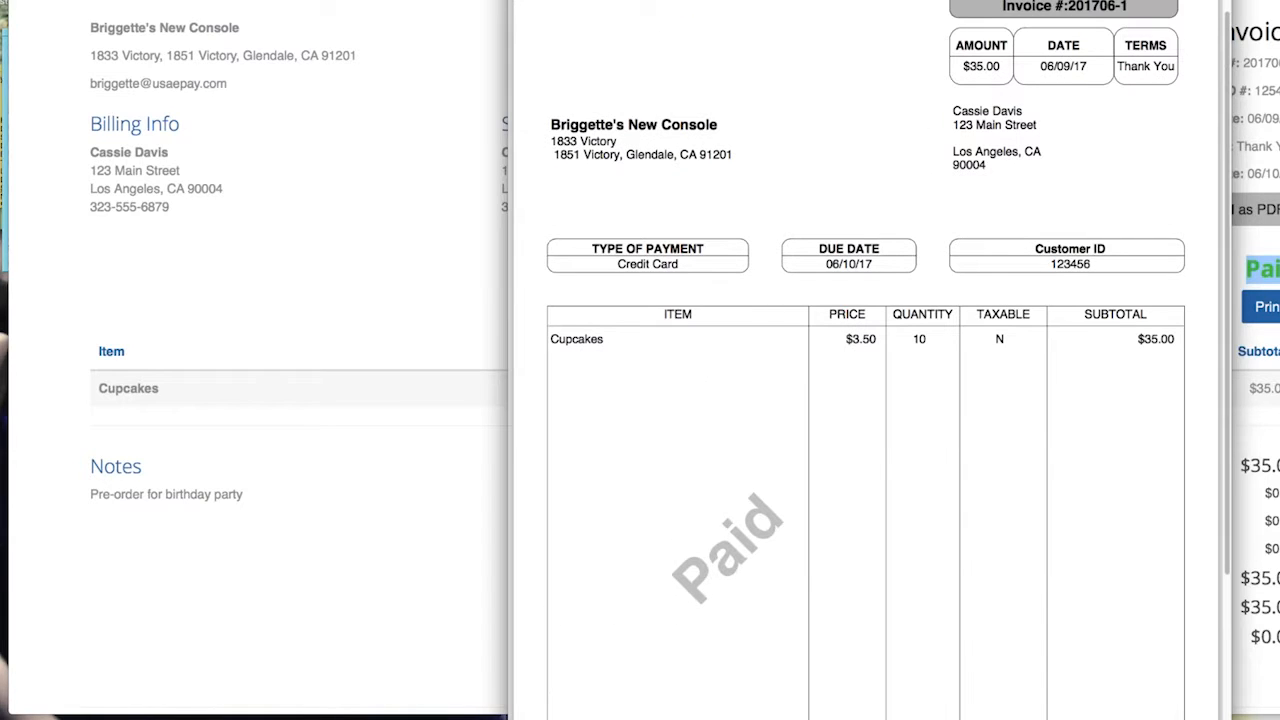
{"action": "left_click", "coordinate": [1265, 520]}
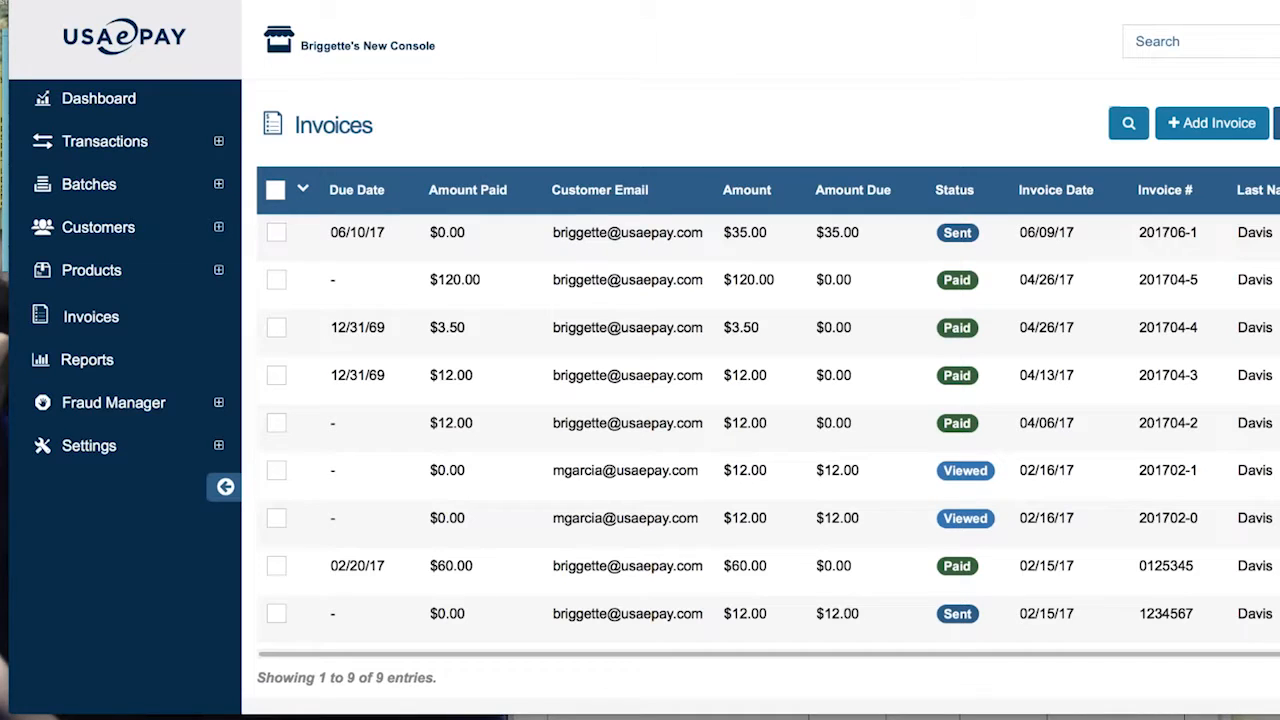
Reload the Invoices page so invoice 201706-1 shows as Paid with $0.00 due
{"action": "key", "text": "super+l"}
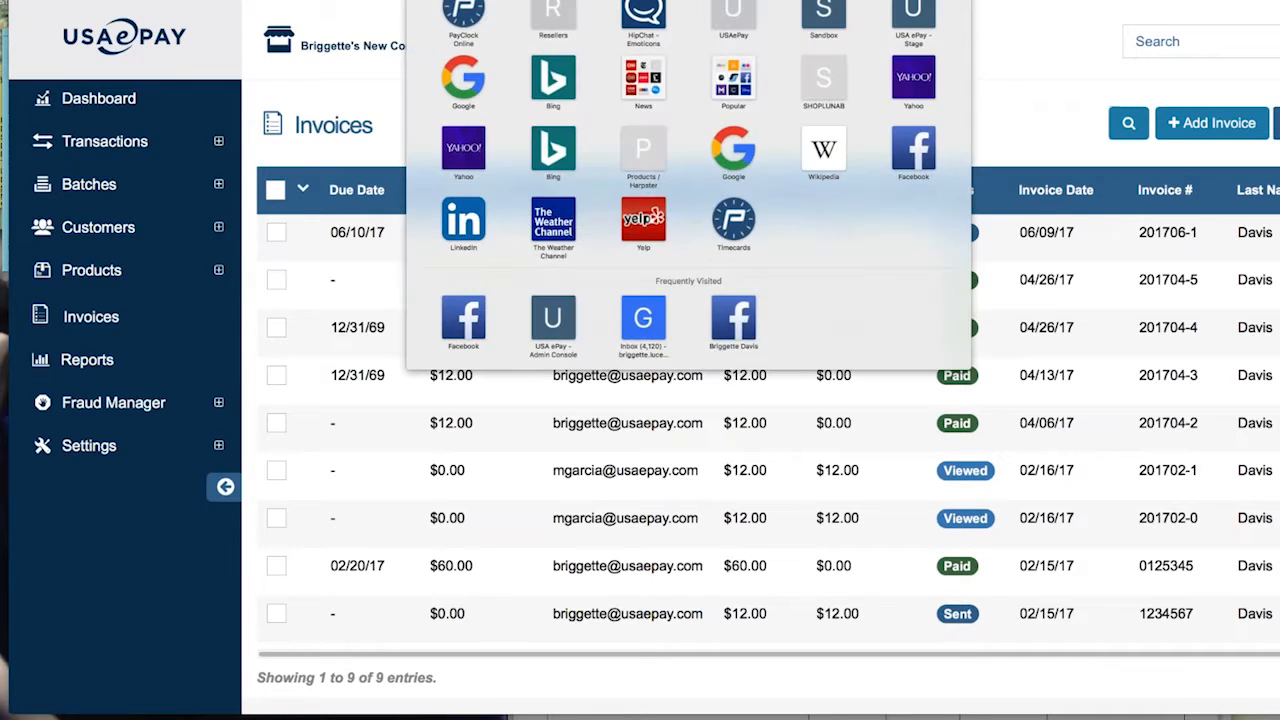
{"action": "key", "text": "Return"}
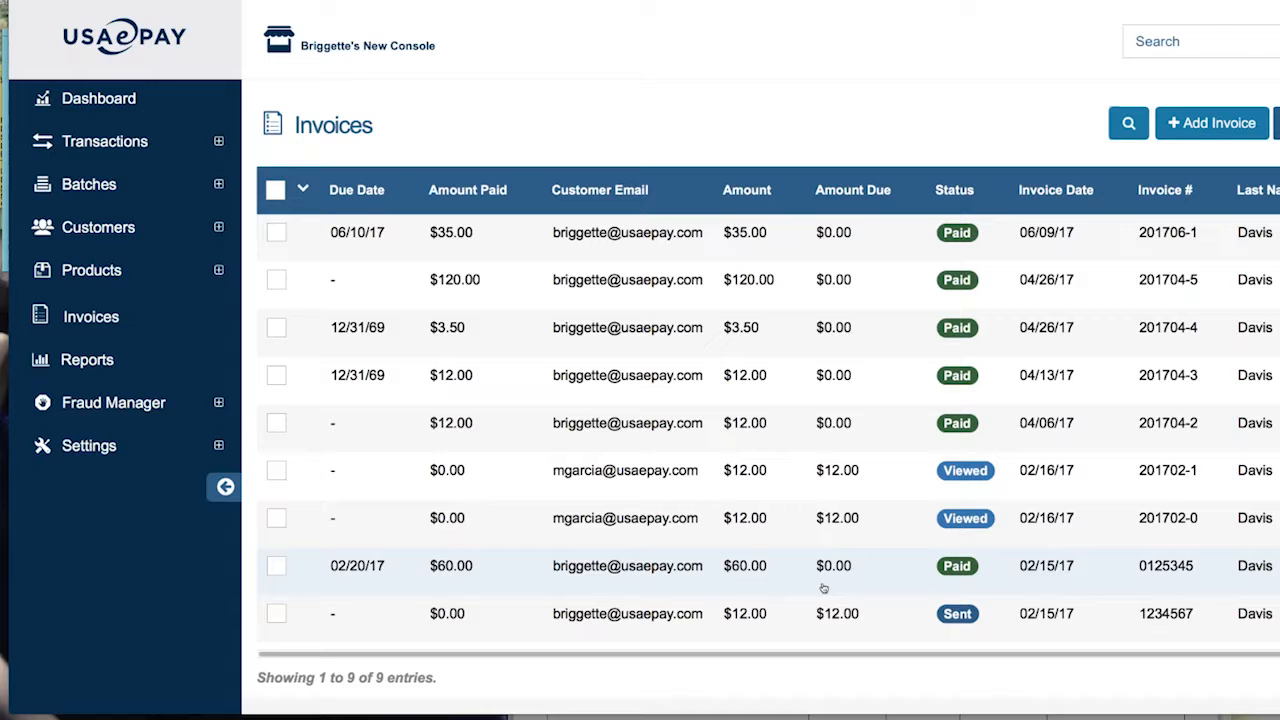
{"action": "left_click", "coordinate": [459, 231]}
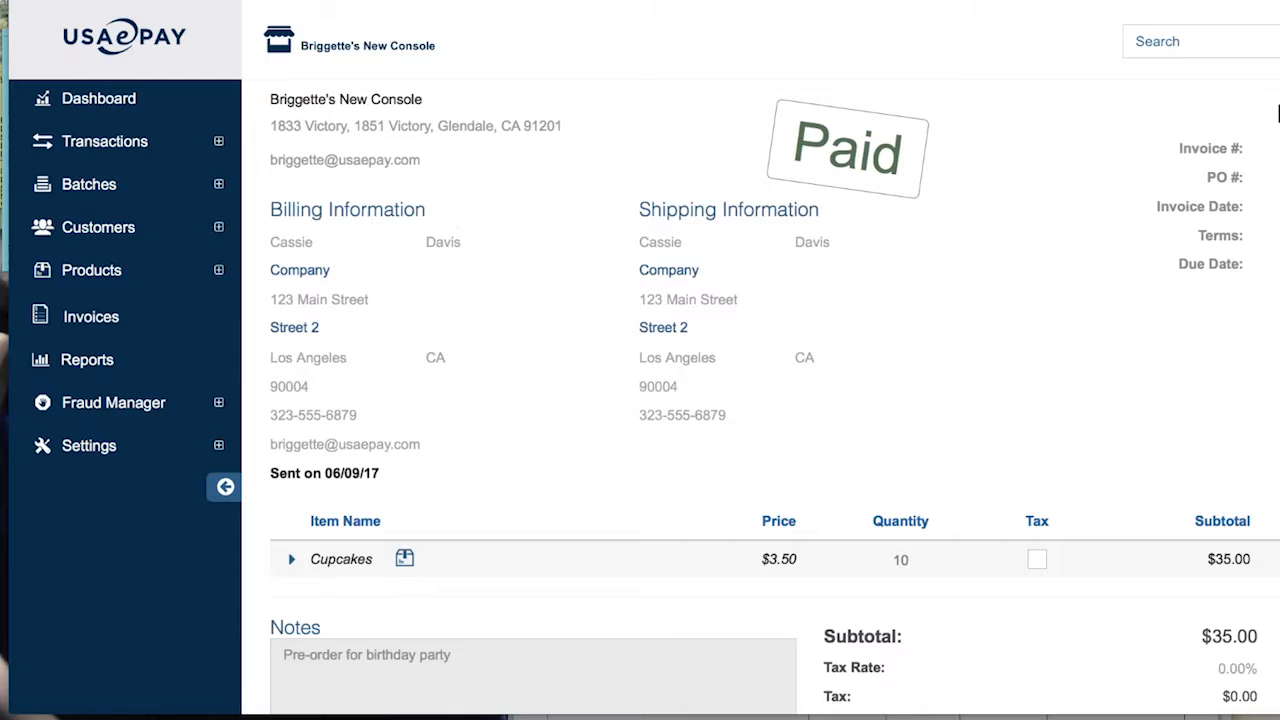
{"action": "scroll", "coordinate": [775, 396], "scroll_direction": "down", "scroll_amount": 5}
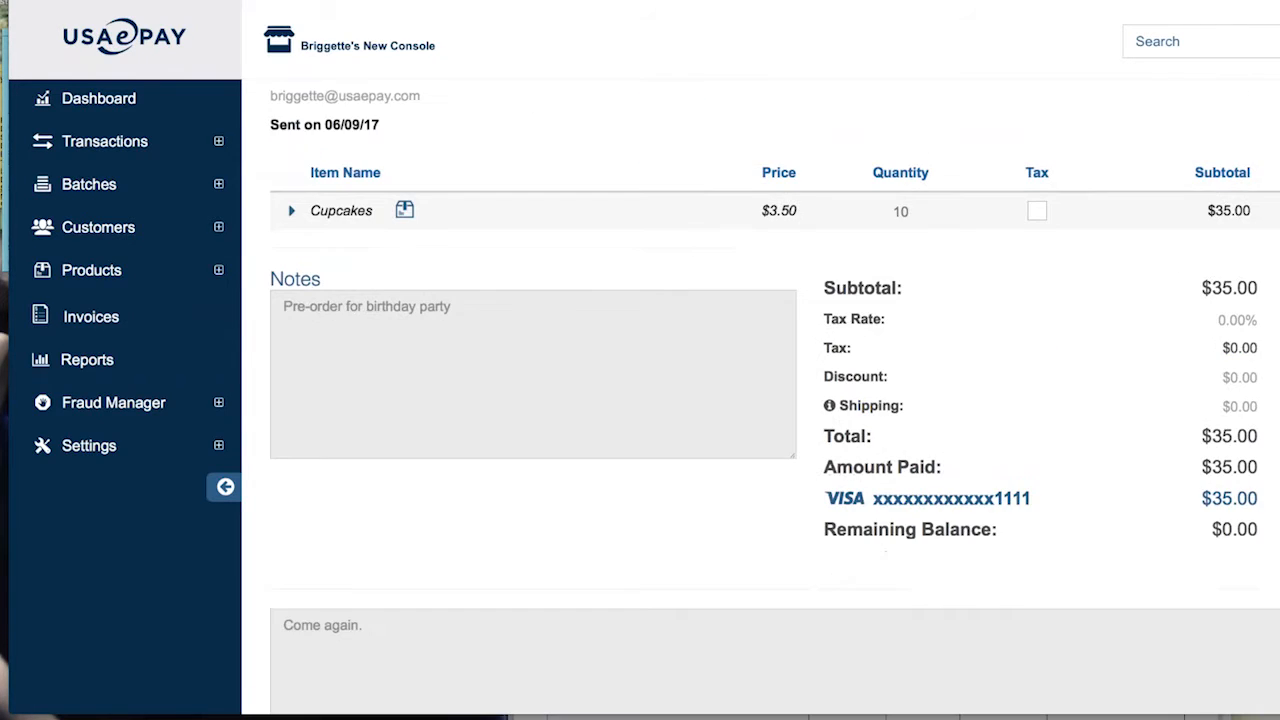
{"action": "scroll", "coordinate": [760, 400], "scroll_direction": "down", "scroll_amount": 3}
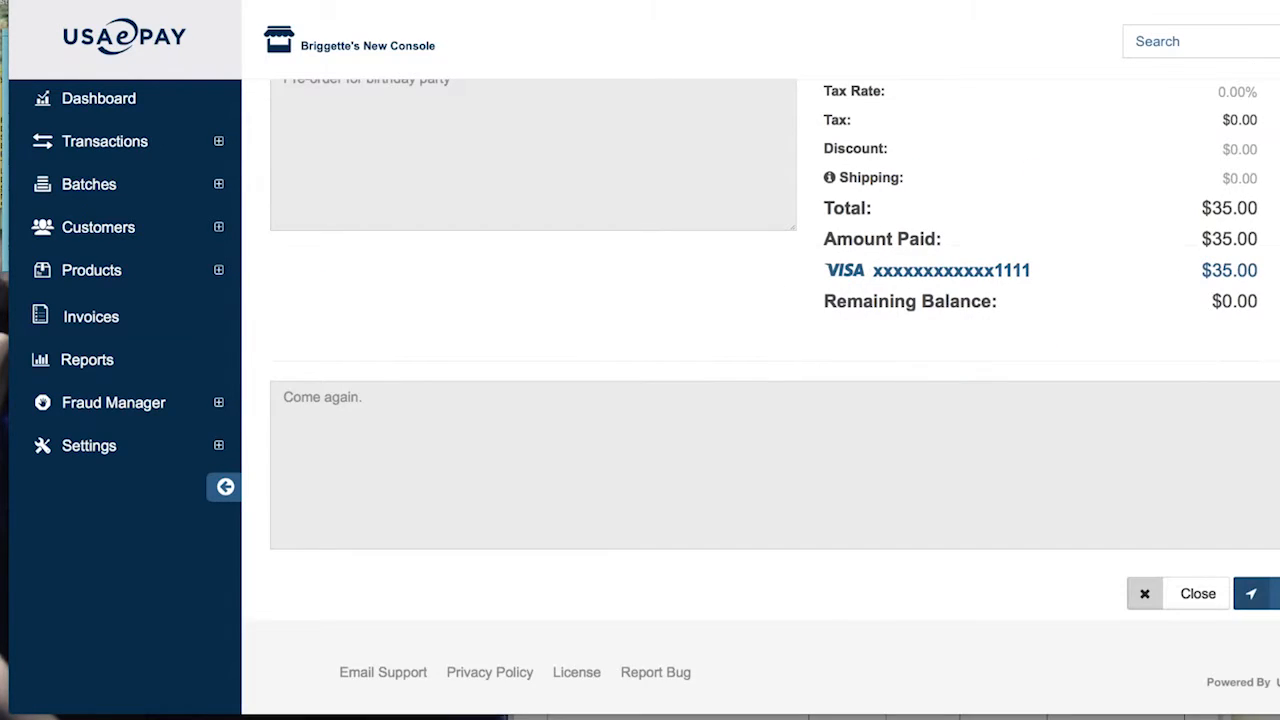
{"action": "scroll", "coordinate": [760, 400], "scroll_direction": "up", "scroll_amount": 10}
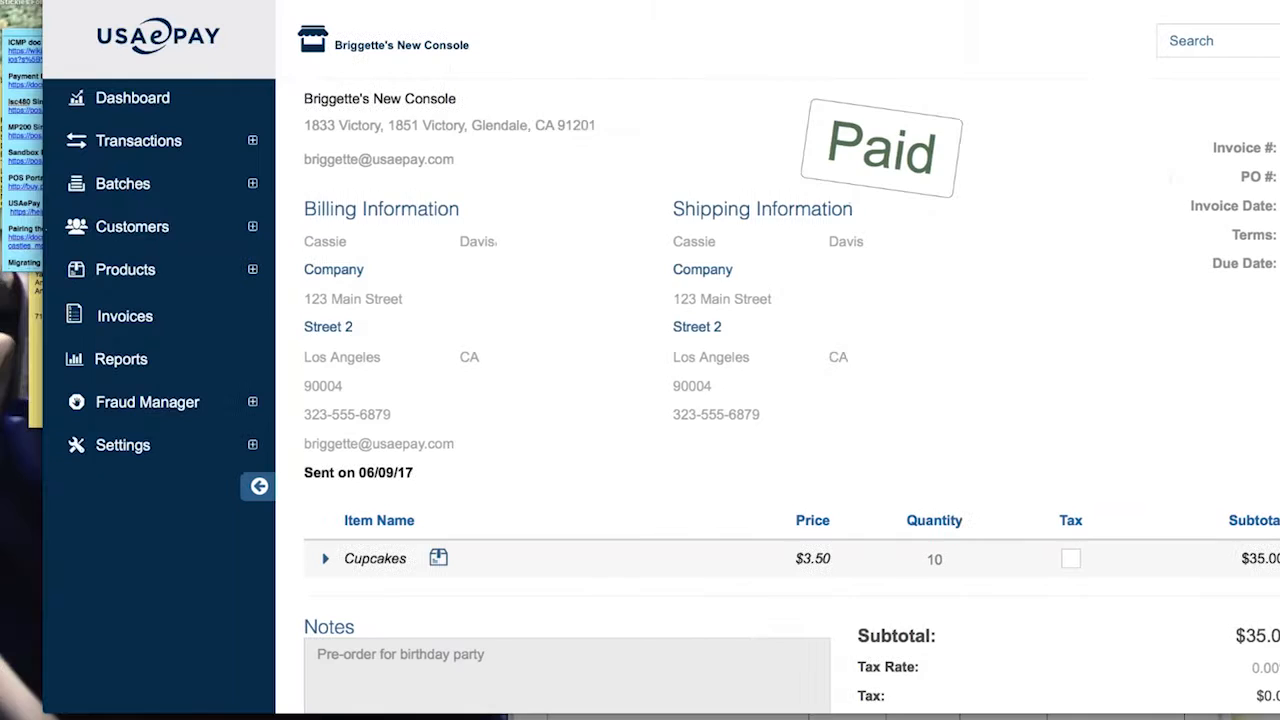
{"action": "scroll", "coordinate": [1111, 429], "scroll_direction": "down", "scroll_amount": 2}
{"action": "scroll", "coordinate": [1145, 429], "scroll_direction": "down", "scroll_amount": 5}
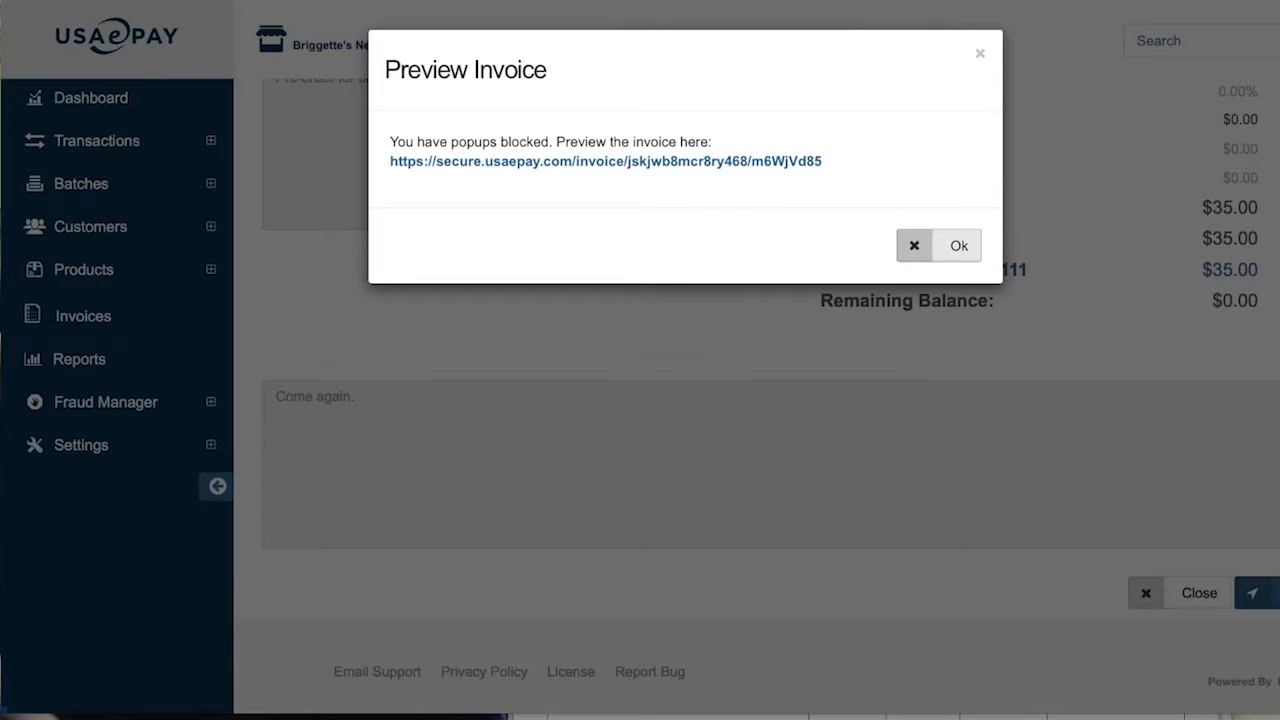
{"action": "left_click", "coordinate": [958, 247]}
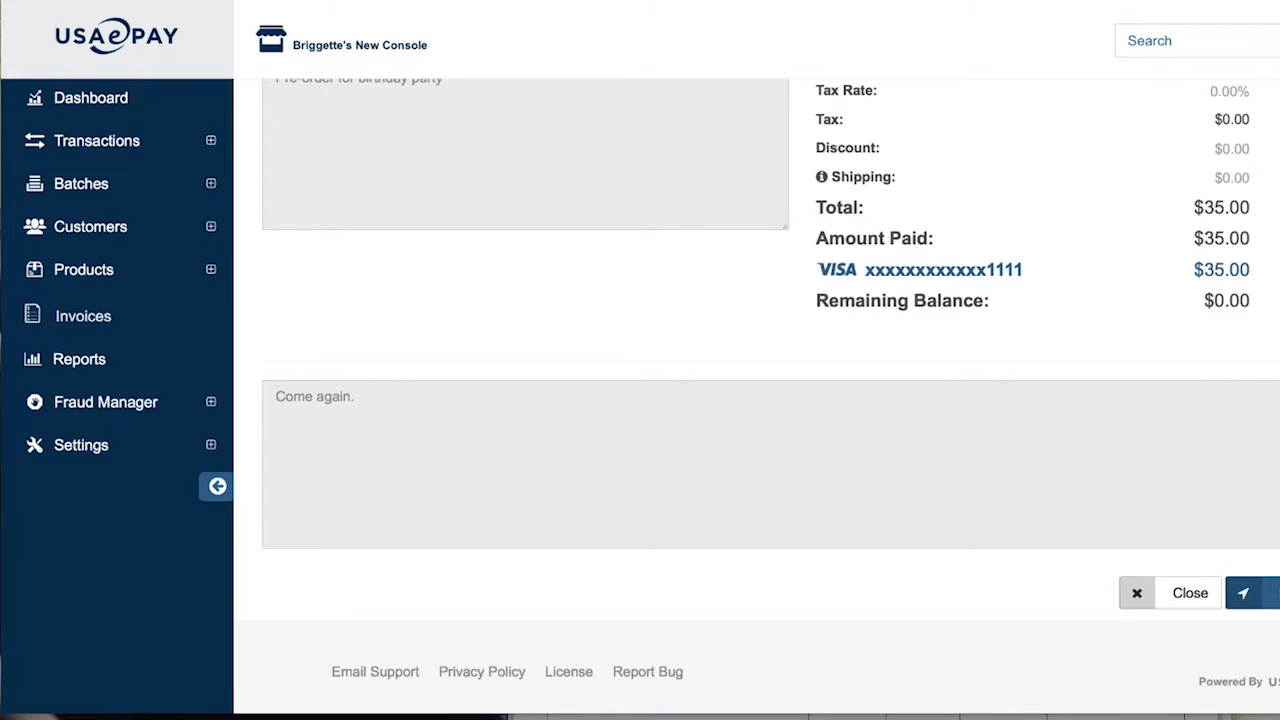
Return to the Invoices list and scroll through all 9 invoices
{"action": "left_click", "coordinate": [83, 316]}
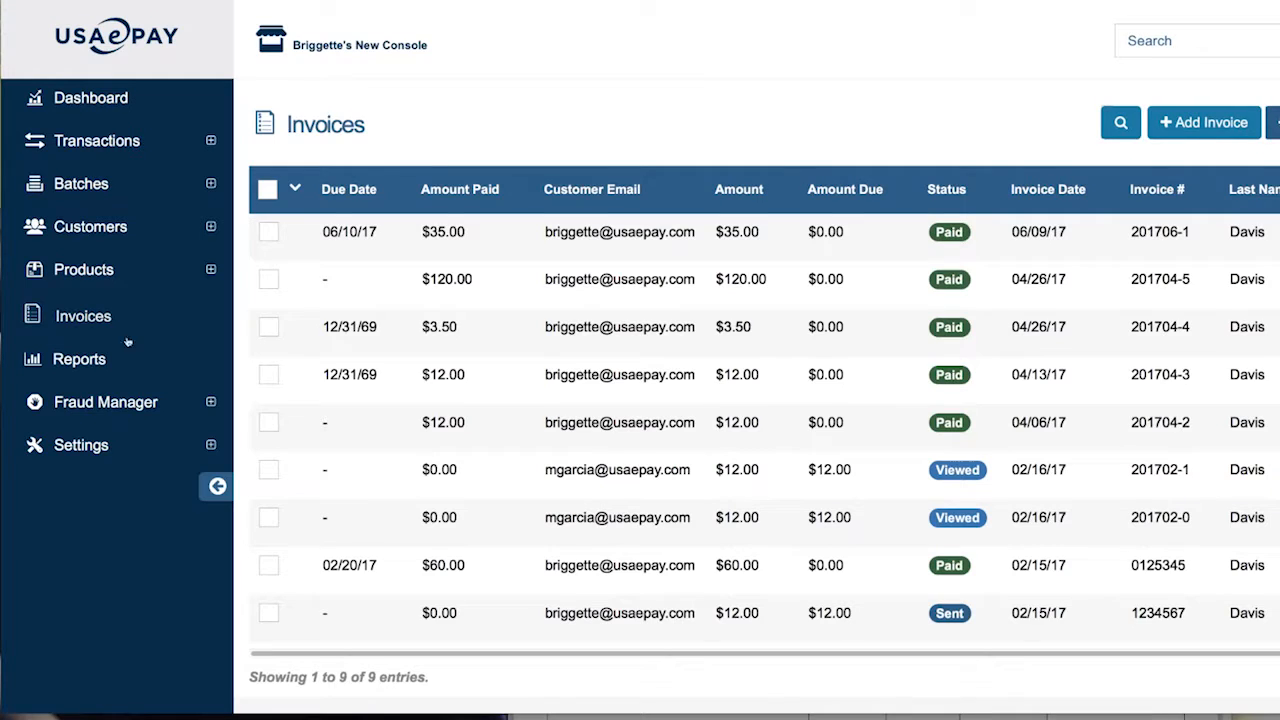
{"action": "scroll", "coordinate": [246, 380], "scroll_direction": "down", "scroll_amount": 2}
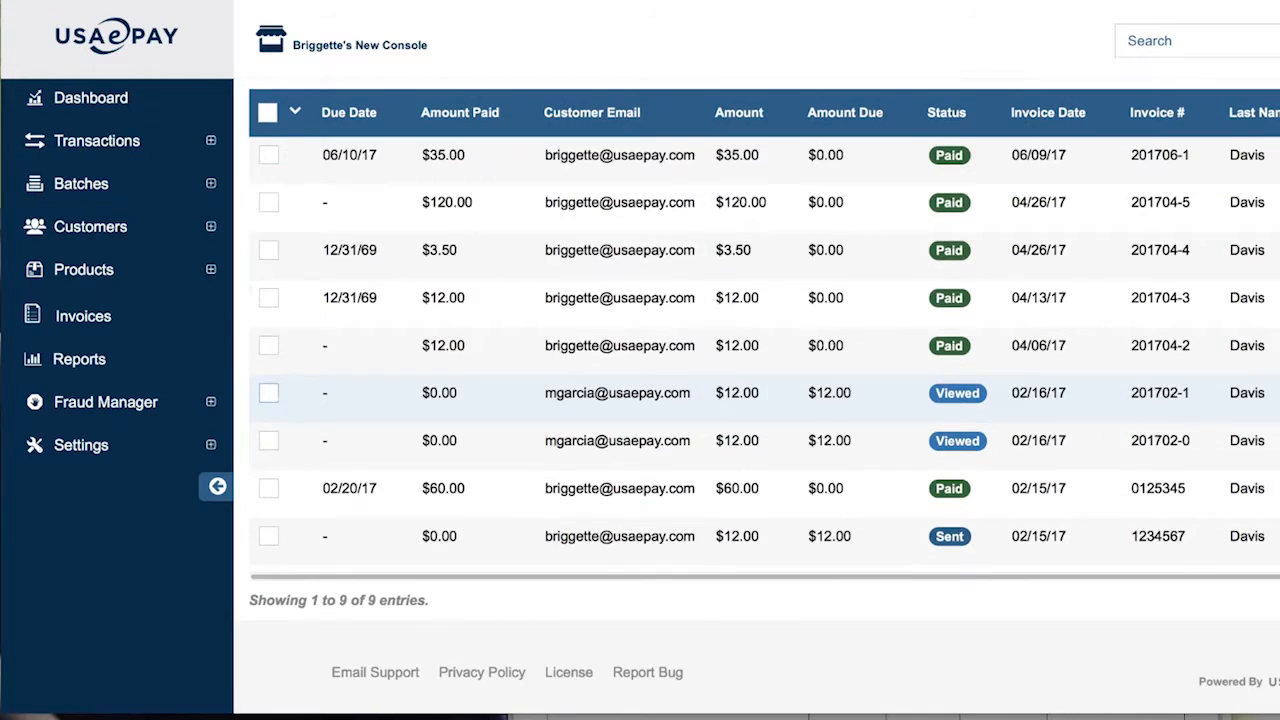
{"action": "scroll", "coordinate": [246, 380], "scroll_direction": "up", "scroll_amount": 2}
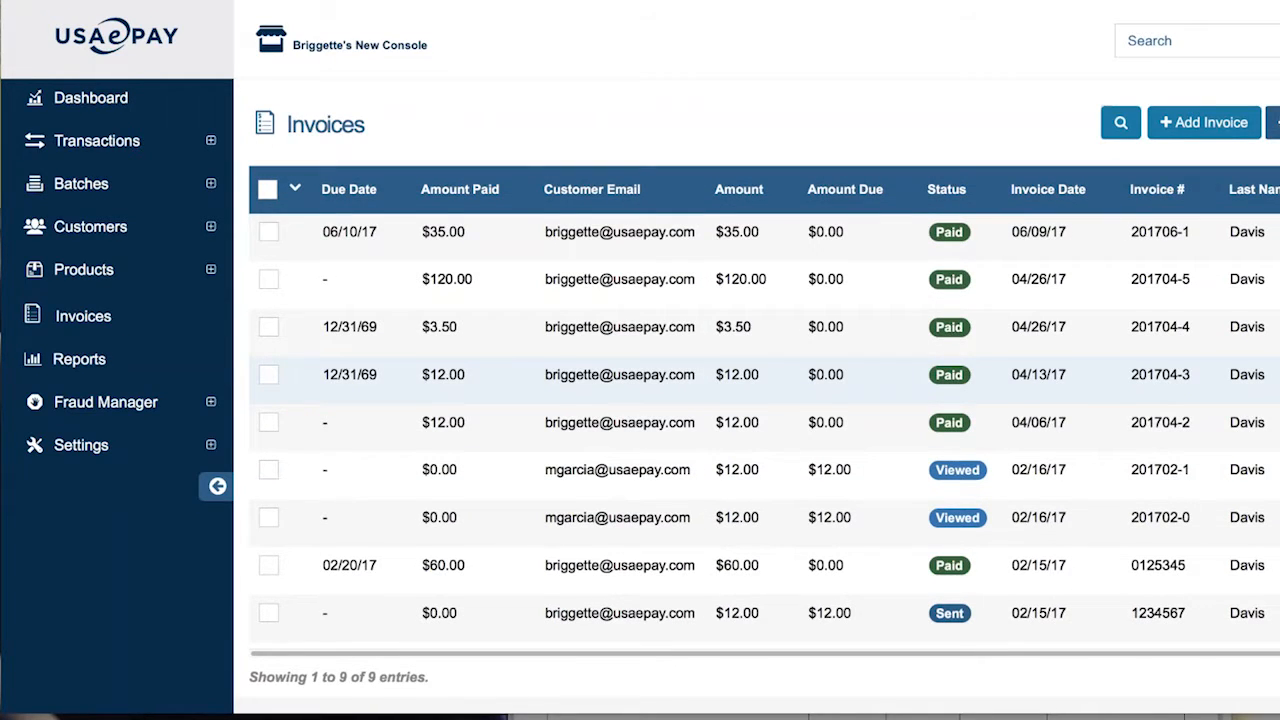
{"action": "scroll", "coordinate": [640, 380], "scroll_direction": "down", "scroll_amount": 2}
{"action": "scroll", "coordinate": [640, 385], "scroll_direction": "up", "scroll_amount": 2}
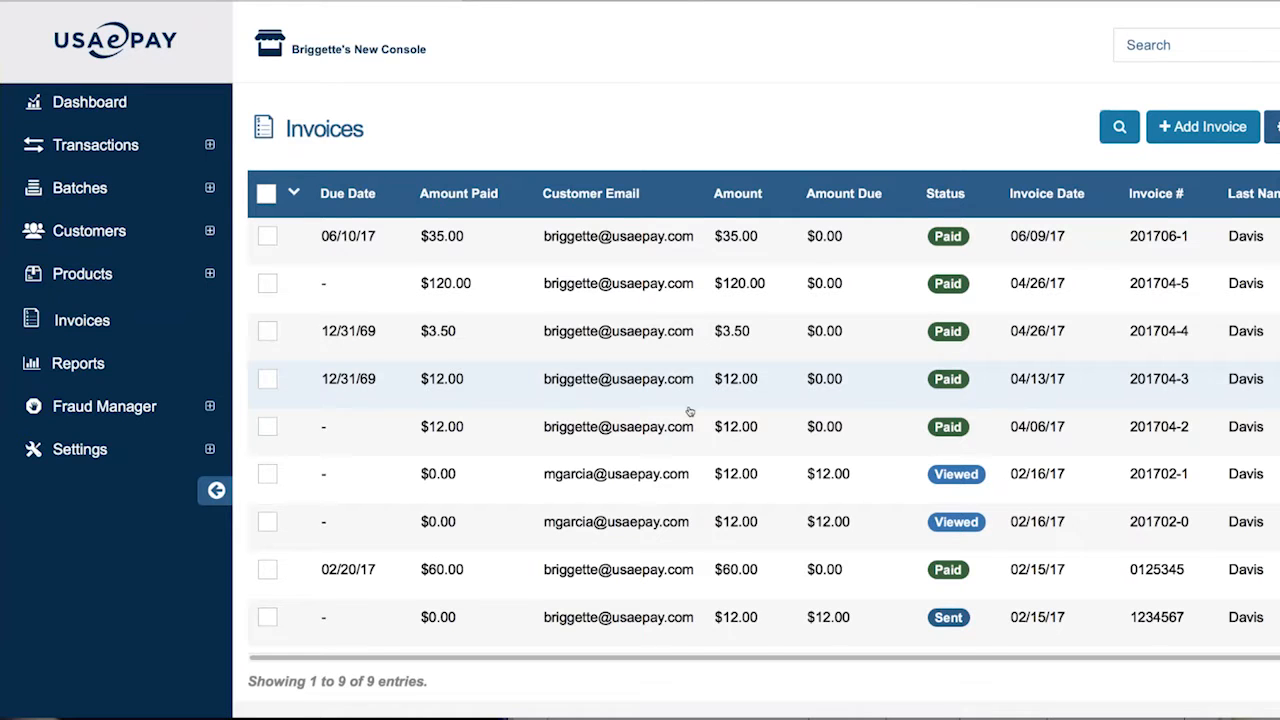
{"action": "scroll", "coordinate": [686, 412], "scroll_direction": "down", "scroll_amount": 2}
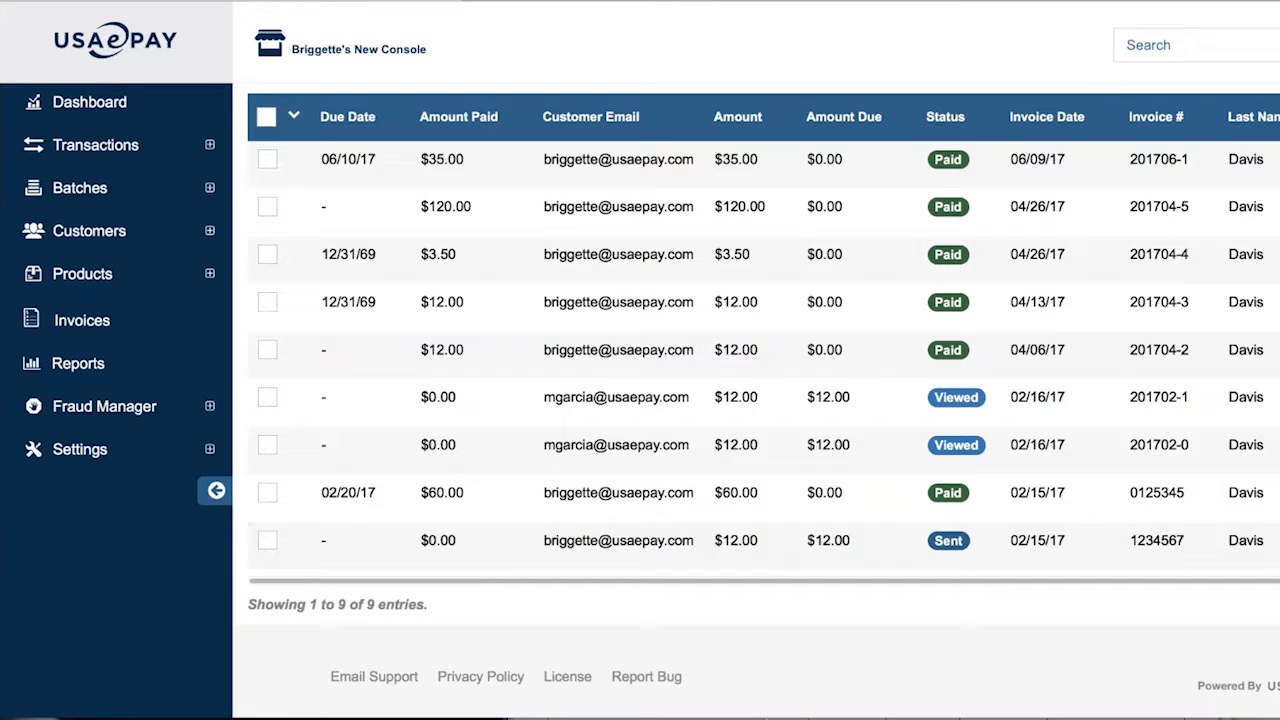
Open the Report Bug form and its Comment box, then switch to the Invoice Display tab
{"action": "left_click", "coordinate": [642, 680]}
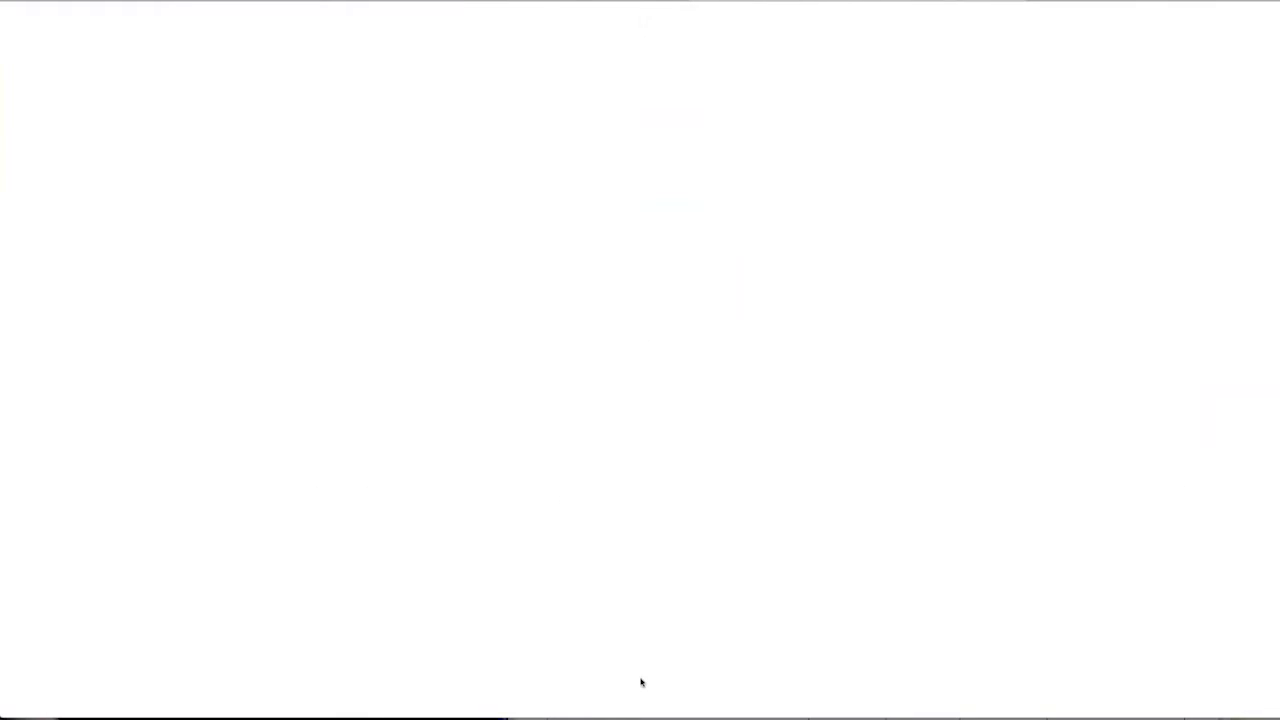
{"action": "left_click", "coordinate": [592, 338]}
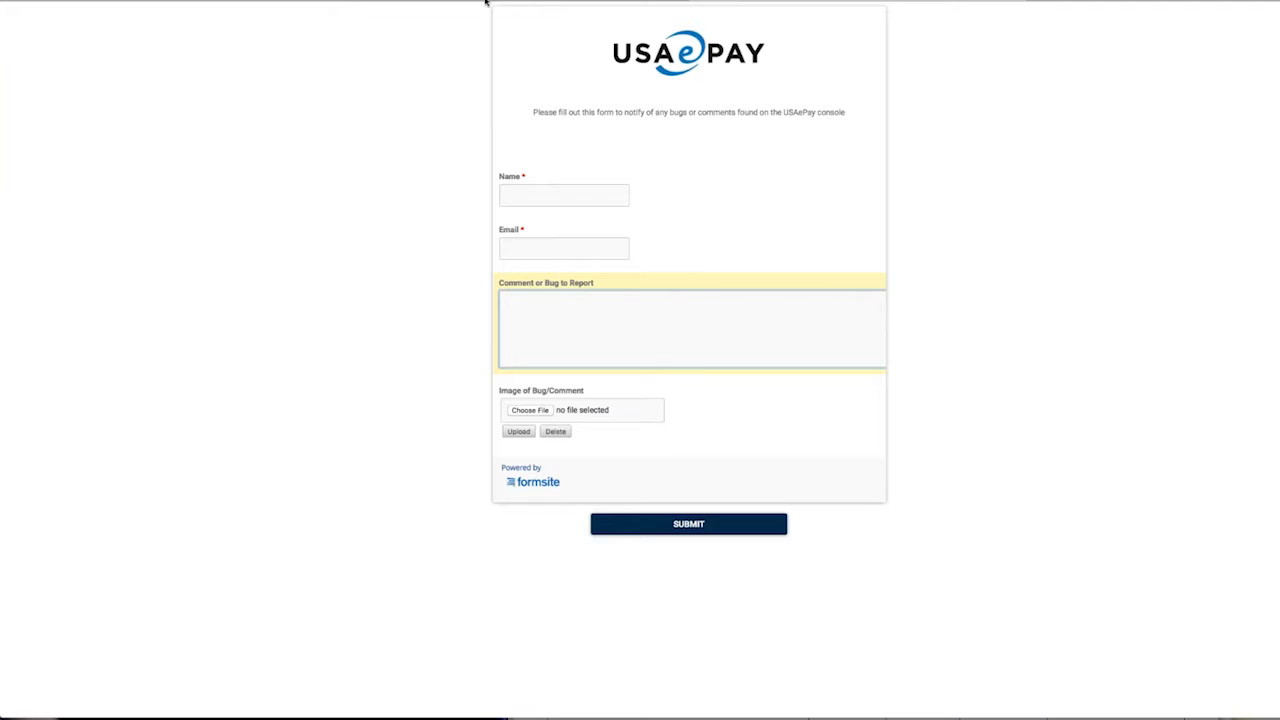
{"action": "left_click", "coordinate": [486, 2]}
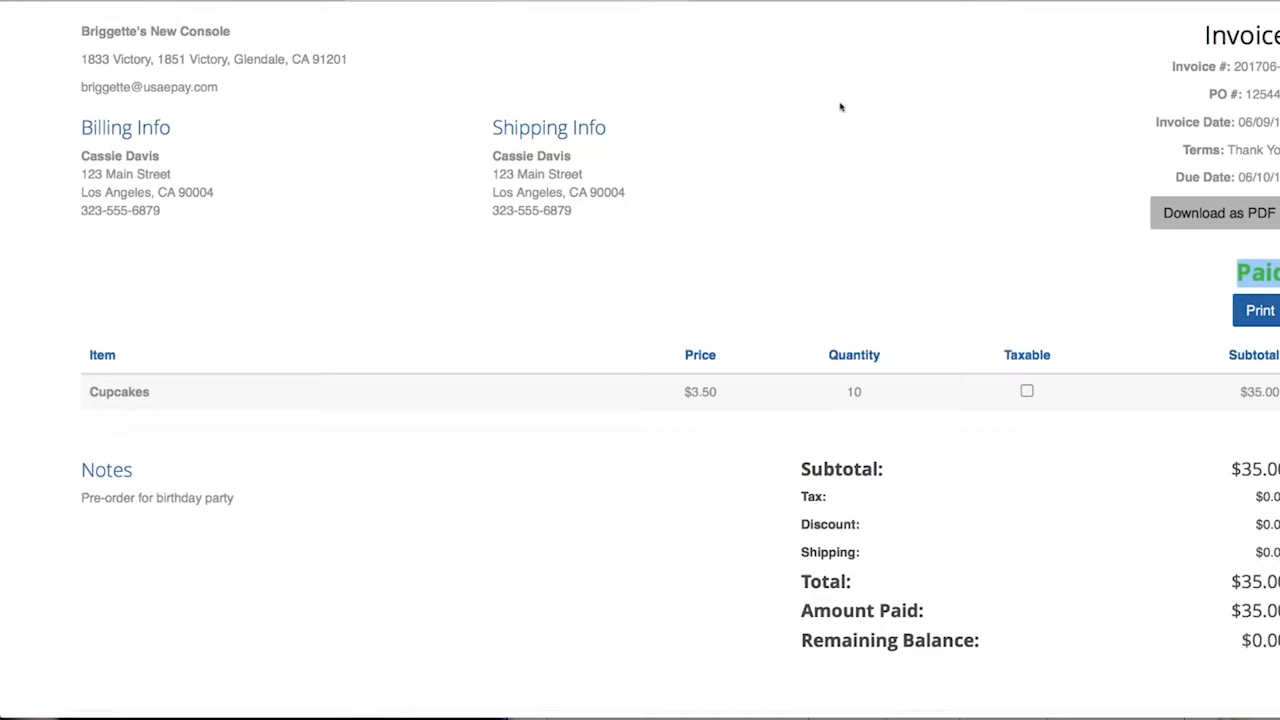
Return to the Invoices tab and scroll the 9-invoice list back to the top
{"action": "left_click", "coordinate": [292, 3]}
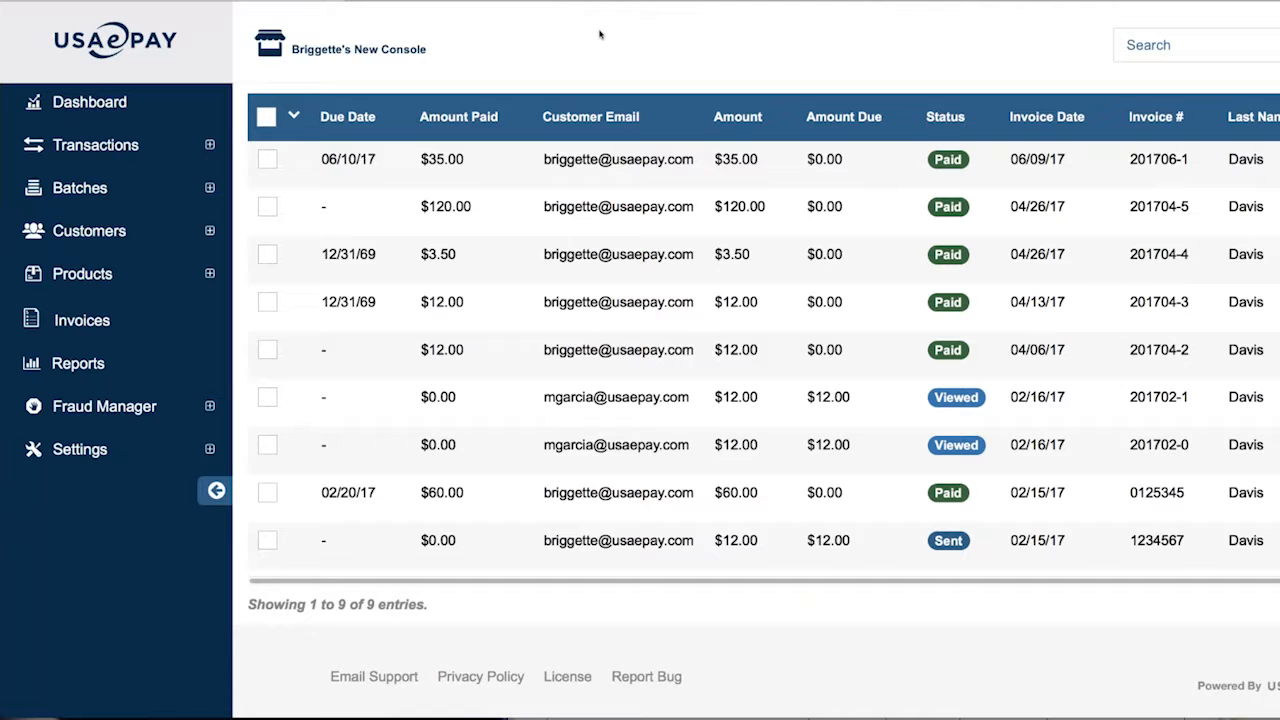
{"action": "scroll", "coordinate": [603, 38], "scroll_direction": "up", "scroll_amount": 2}
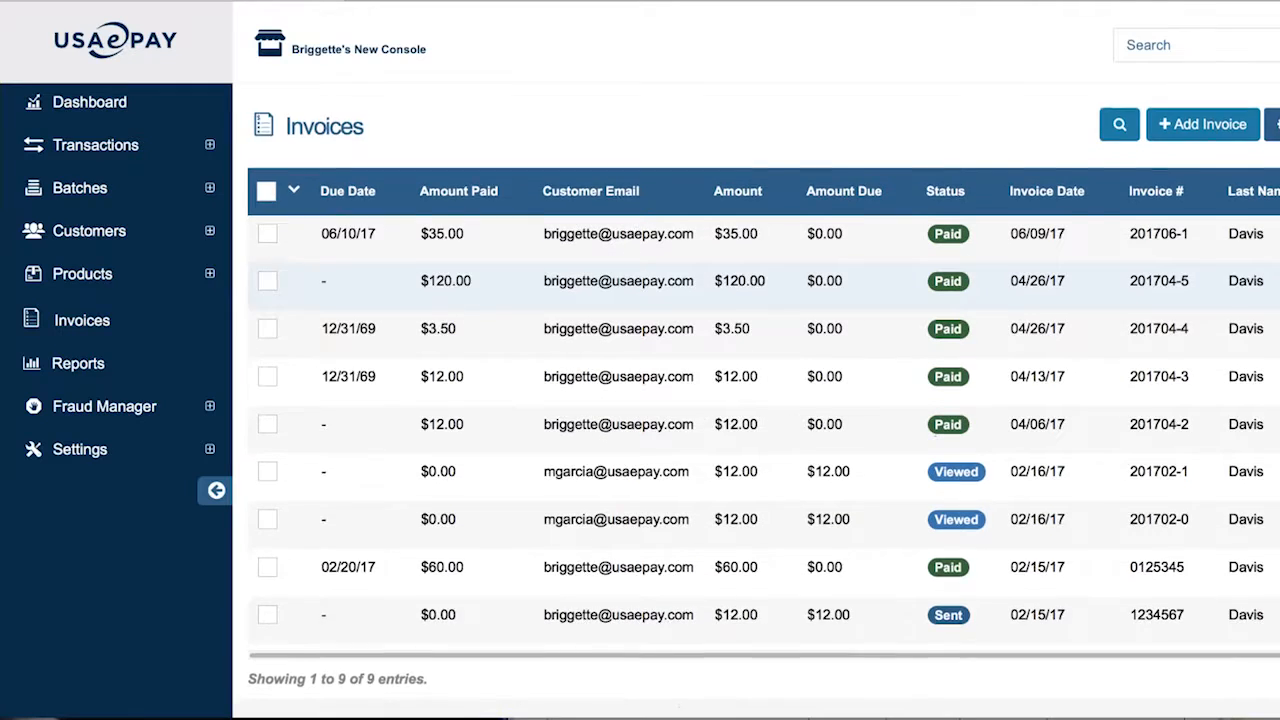
{"action": "scroll", "coordinate": [635, 280], "scroll_direction": "down", "scroll_amount": 2}
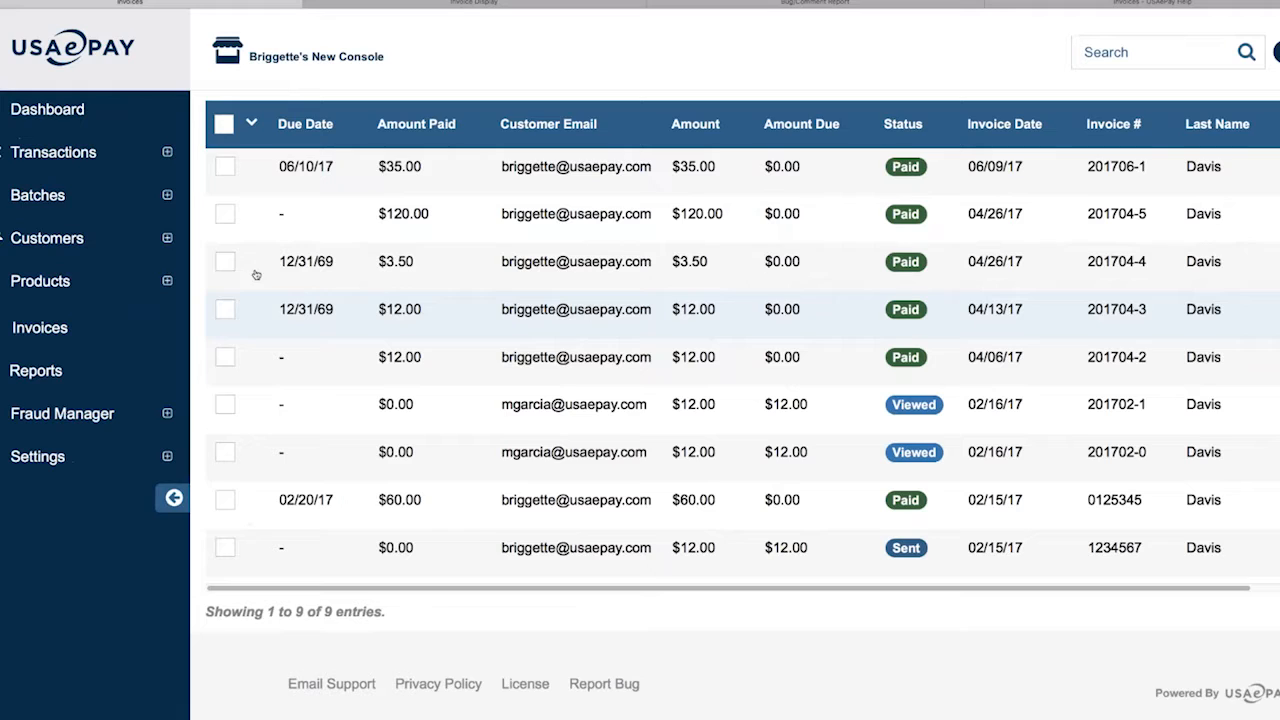
{"action": "scroll", "coordinate": [1037, 230], "scroll_direction": "up", "scroll_amount": 2}
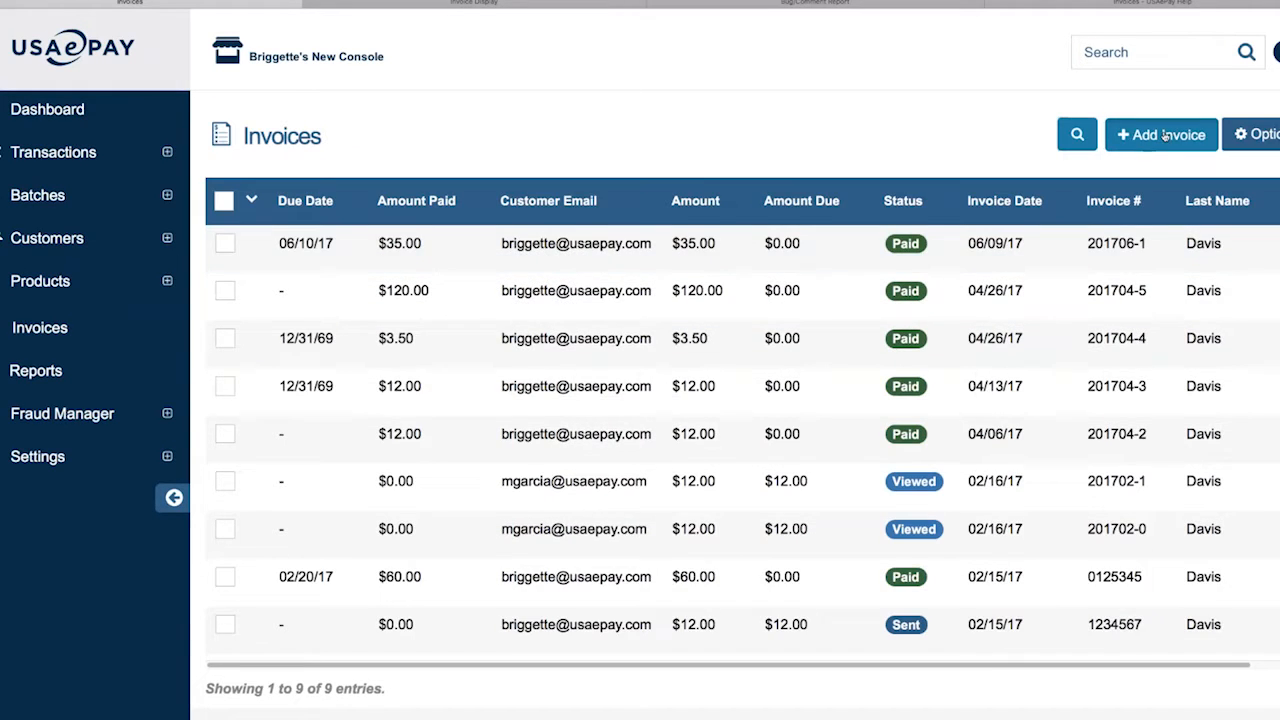
Start a new blank invoice and scroll through its form
{"action": "left_click", "coordinate": [1168, 136]}
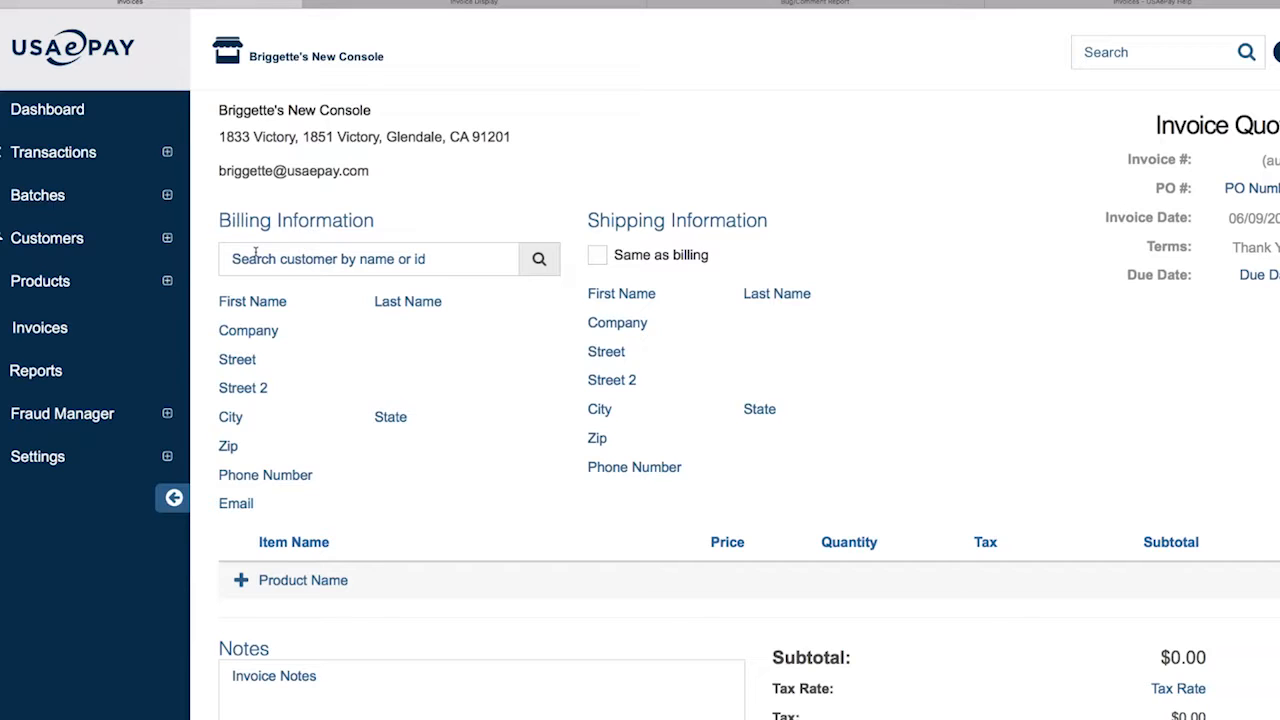
{"action": "scroll", "coordinate": [255, 252], "scroll_direction": "down", "scroll_amount": 1}
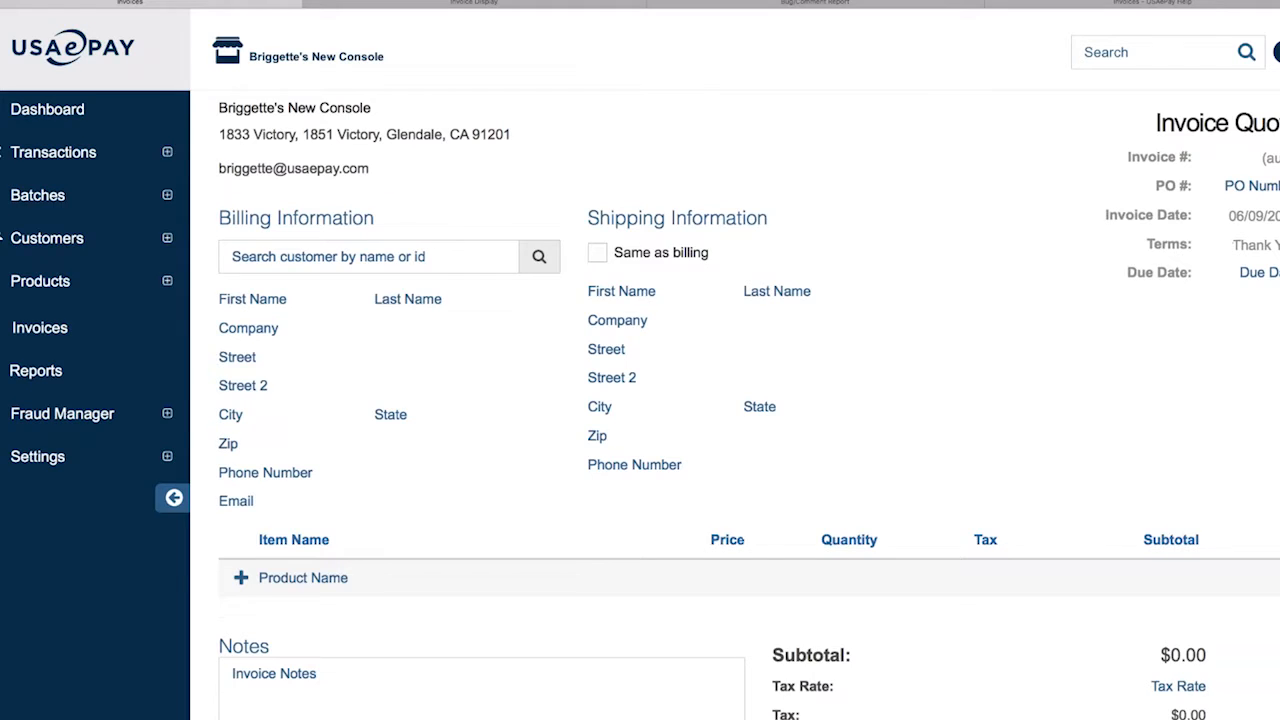
{"action": "scroll", "coordinate": [735, 405], "scroll_direction": "down", "scroll_amount": 5}
{"action": "scroll", "coordinate": [735, 405], "scroll_direction": "up", "scroll_amount": 5}
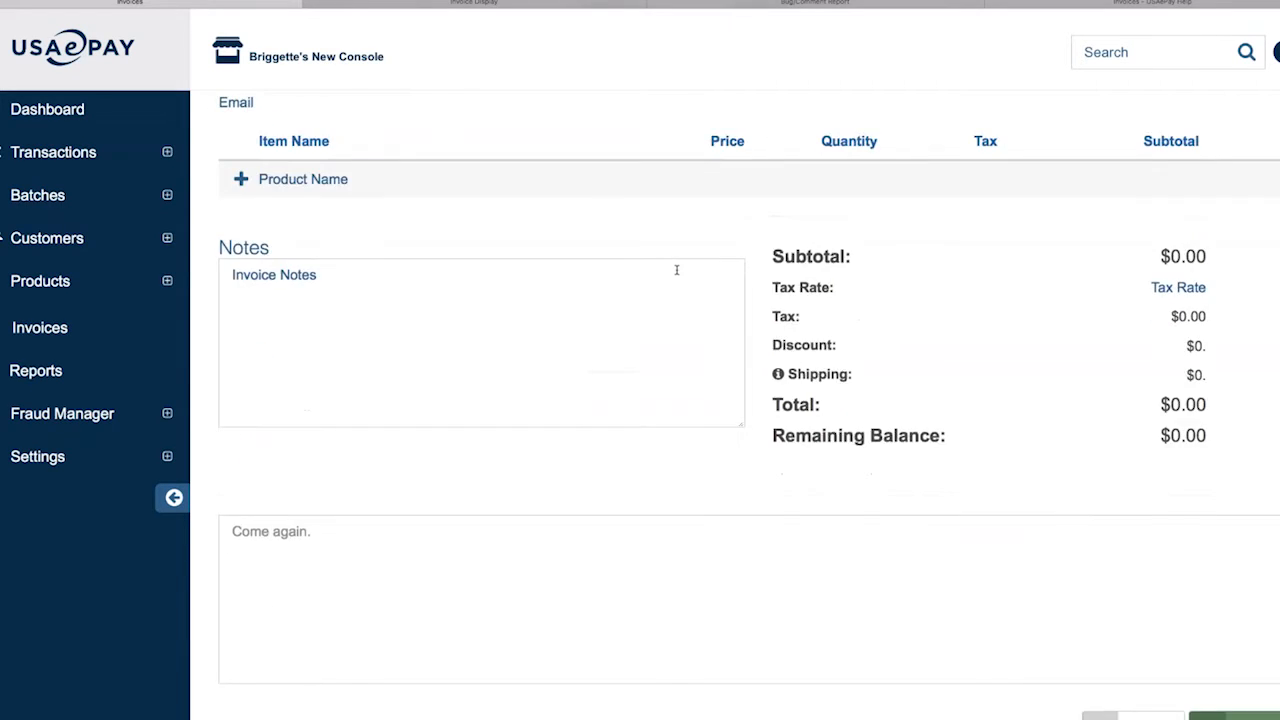
Point out Shipping Information and tick Same as billing so shipping matches billing
{"action": "left_click_drag", "start_coordinate": [582, 181], "coordinate": [737, 180]}
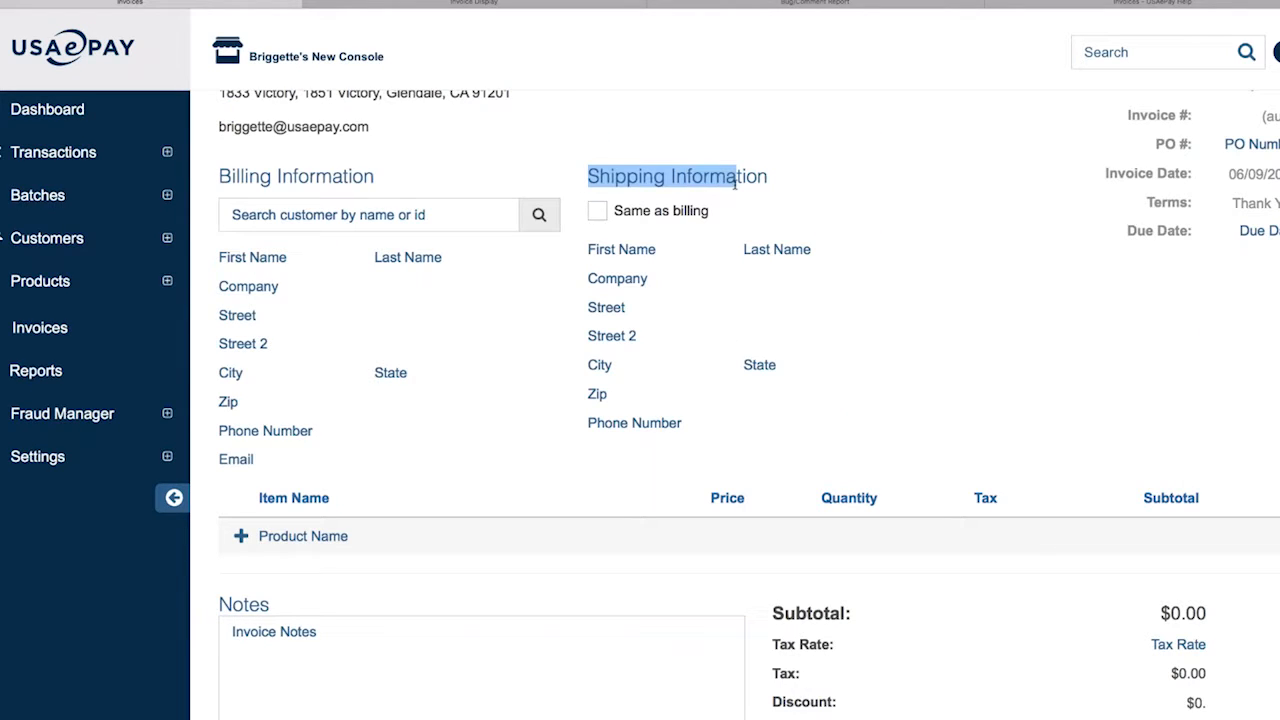
{"action": "left_click", "coordinate": [597, 210]}
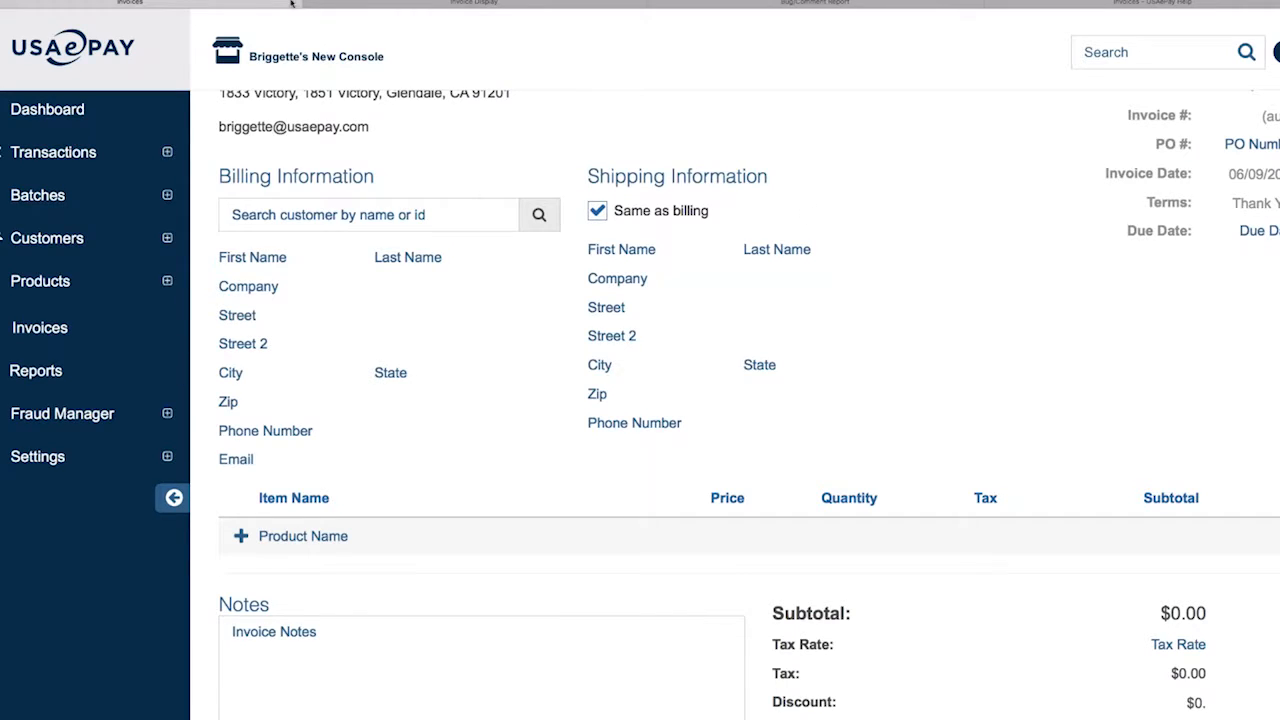
{"action": "scroll", "coordinate": [481, 194], "scroll_direction": "up", "scroll_amount": 1}
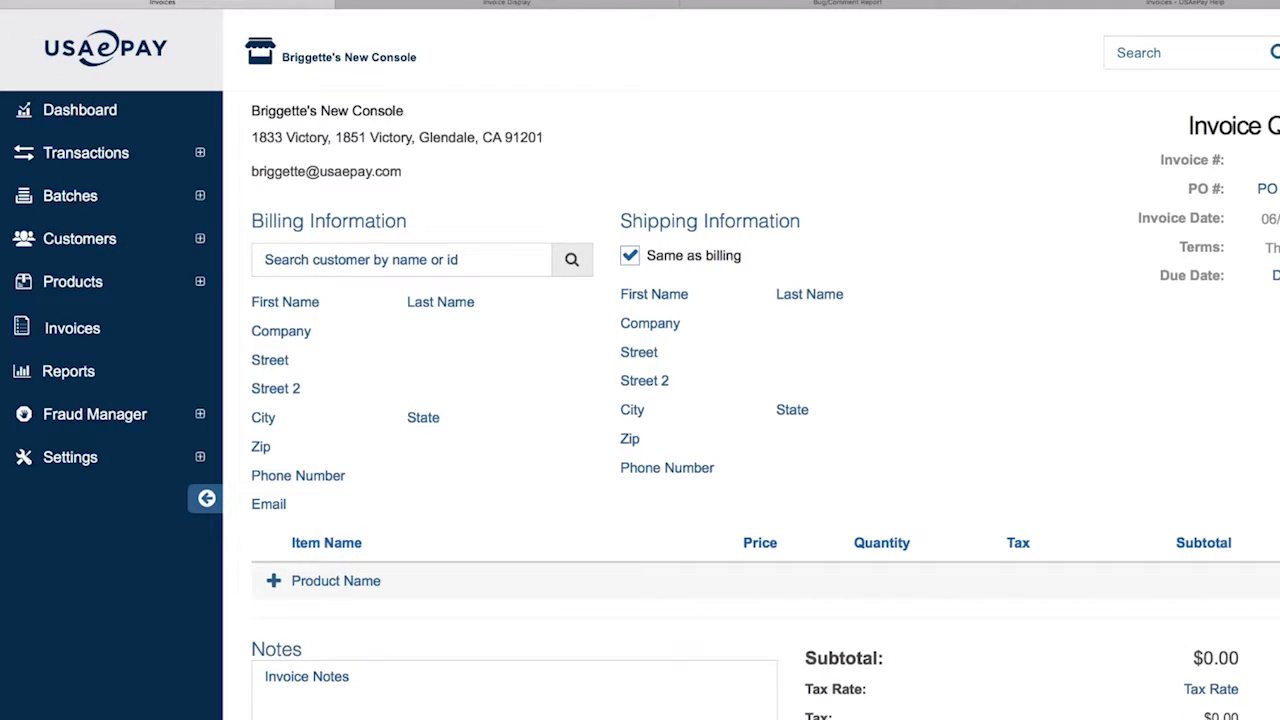
Review the Merchant company settings under Settings, then return to the Invoices list
{"action": "left_click", "coordinate": [70, 457]}
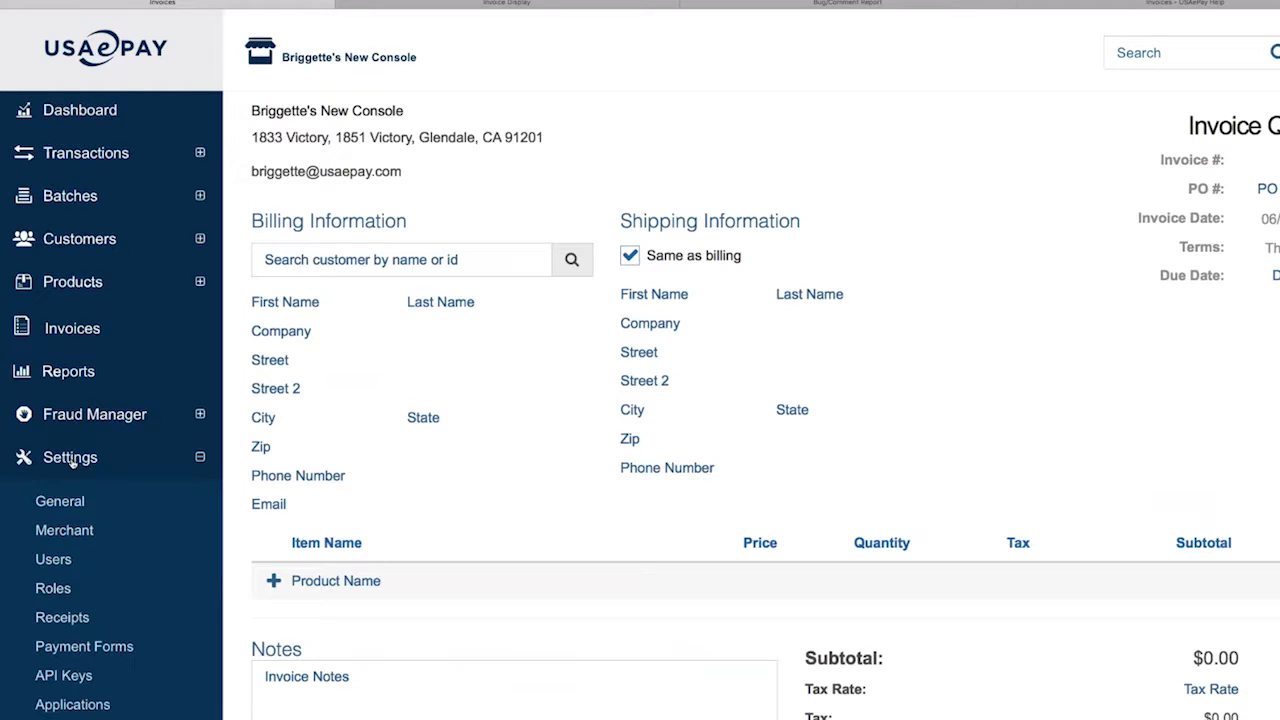
{"action": "left_click", "coordinate": [78, 533]}
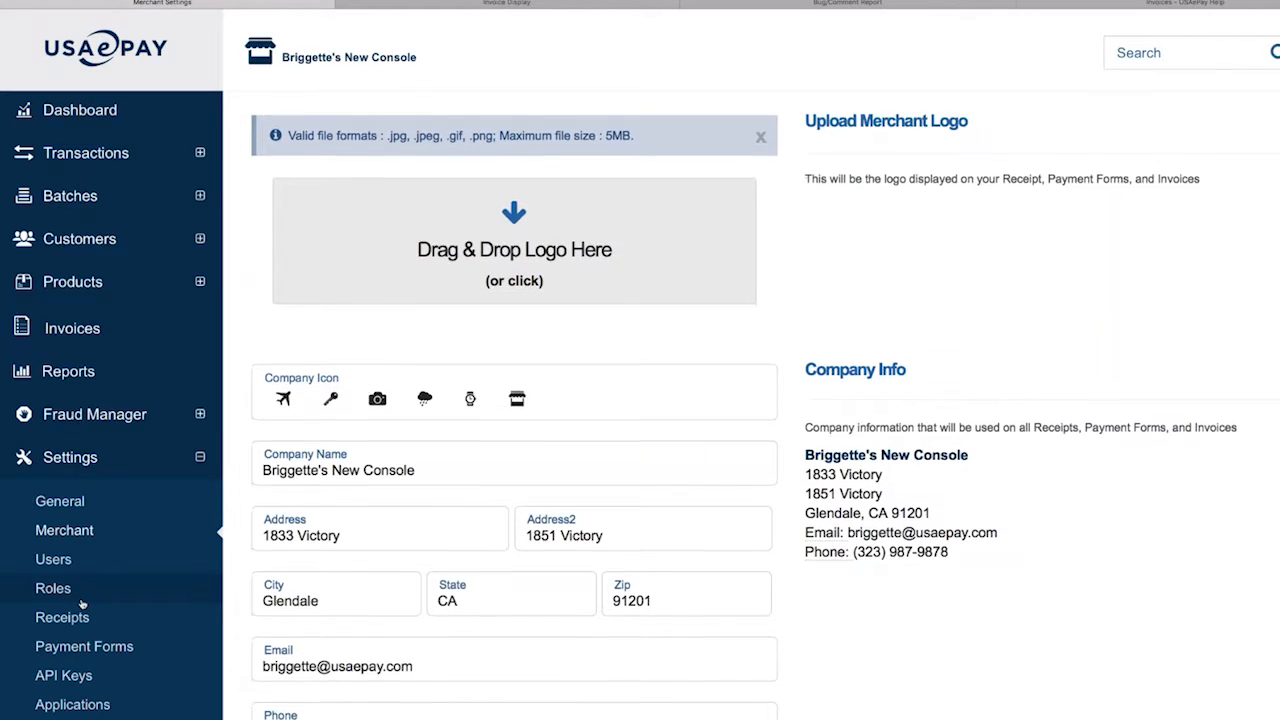
{"action": "scroll", "coordinate": [82, 603], "scroll_direction": "down", "scroll_amount": 5}
{"action": "scroll", "coordinate": [82, 603], "scroll_direction": "up", "scroll_amount": 2}
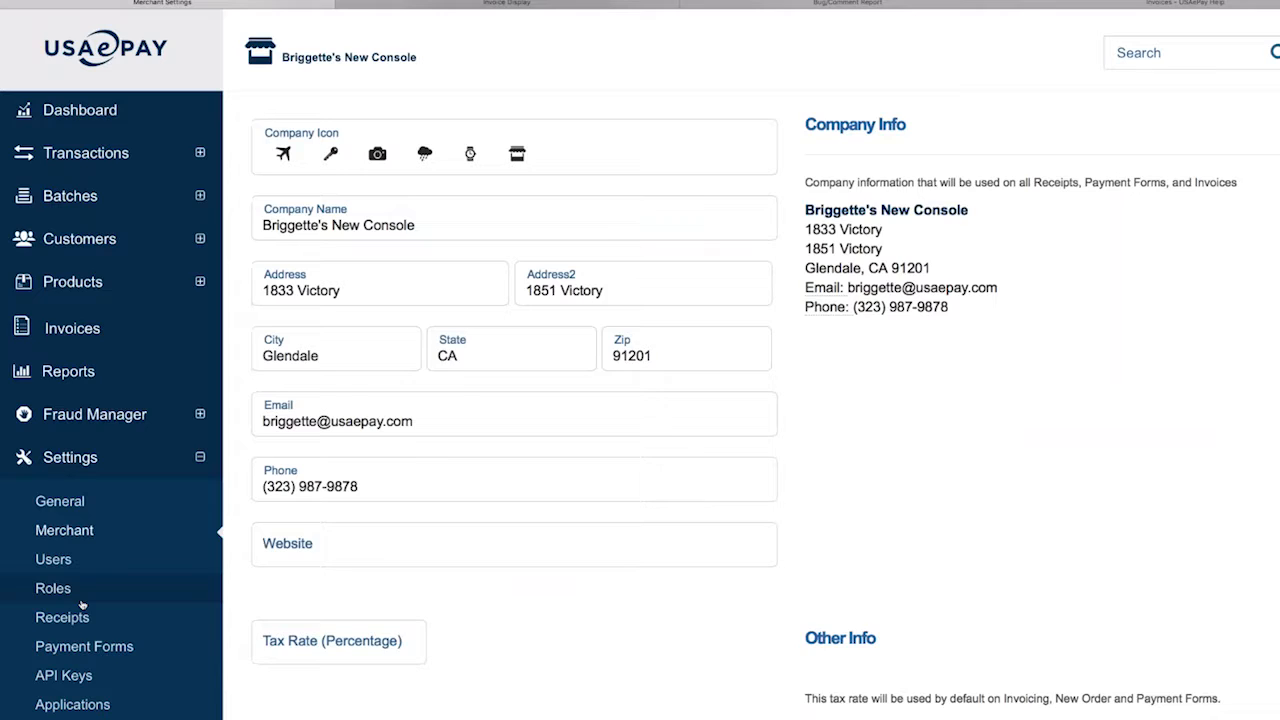
{"action": "scroll", "coordinate": [82, 603], "scroll_direction": "up", "scroll_amount": 1}
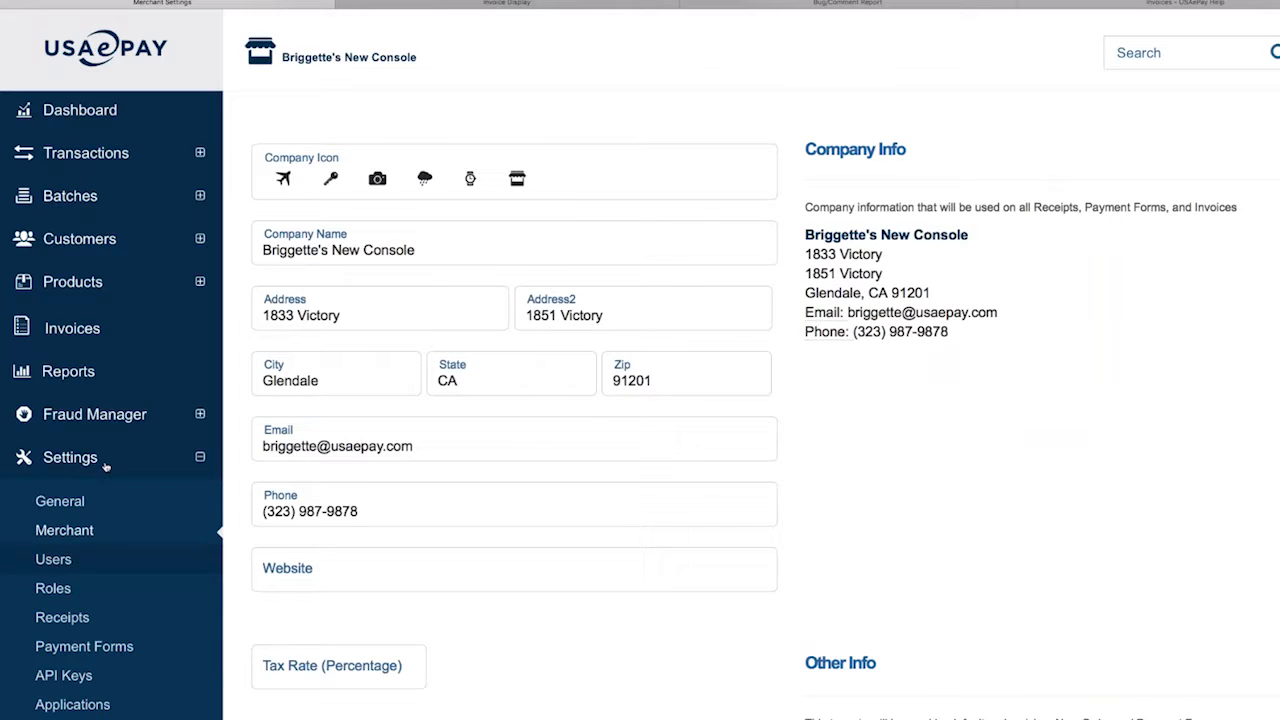
{"action": "left_click", "coordinate": [115, 333]}
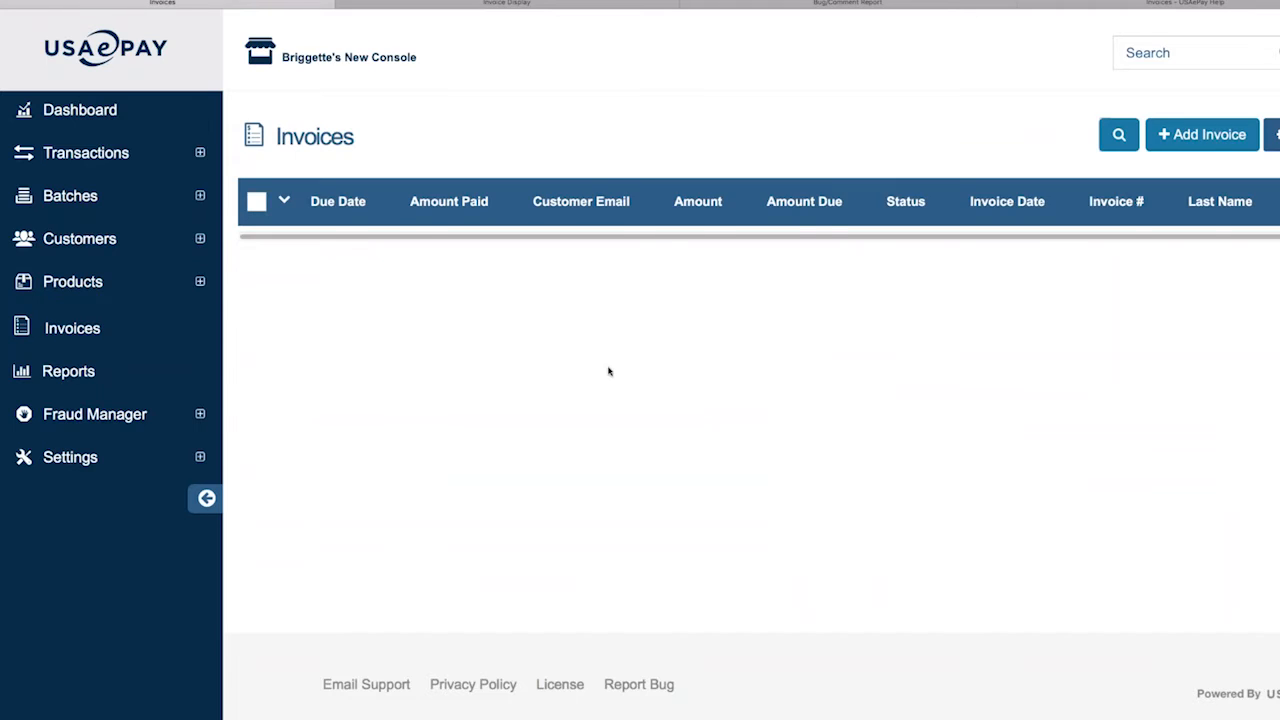
Open another blank invoice form with Add Invoice and scroll through its fields
{"action": "left_click", "coordinate": [1203, 136]}
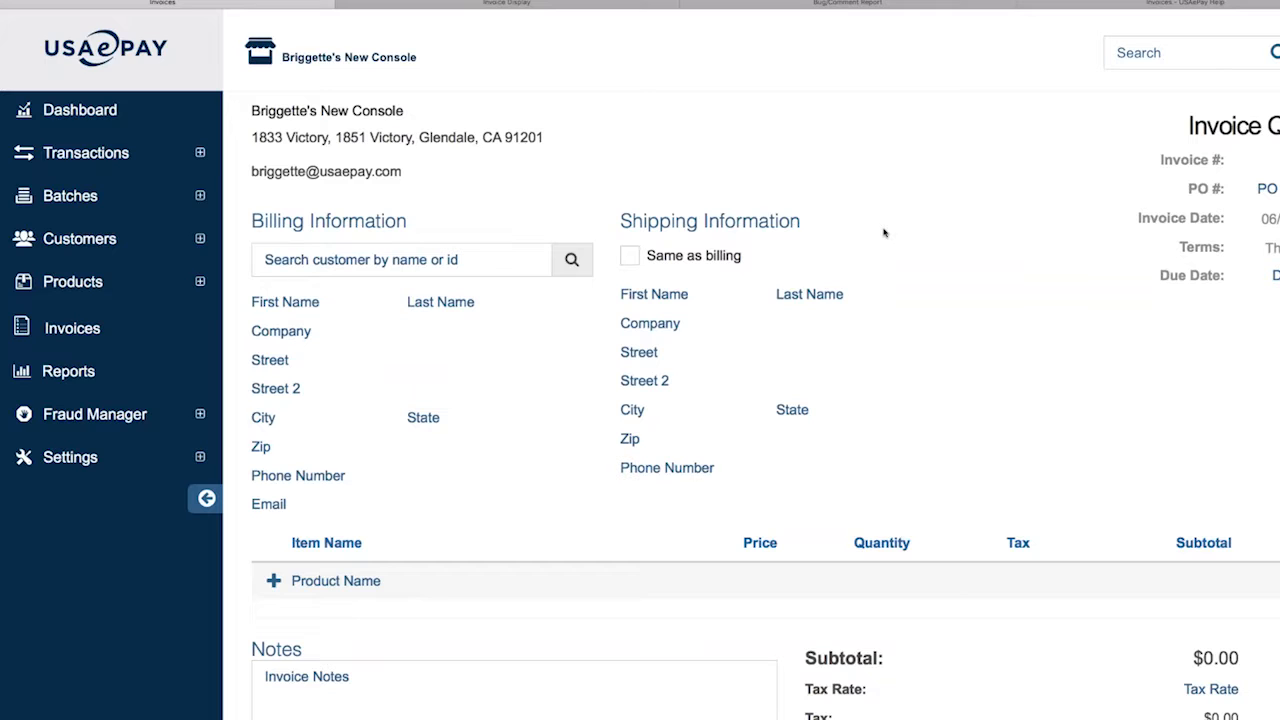
{"action": "scroll", "coordinate": [883, 233], "scroll_direction": "down", "scroll_amount": 4}
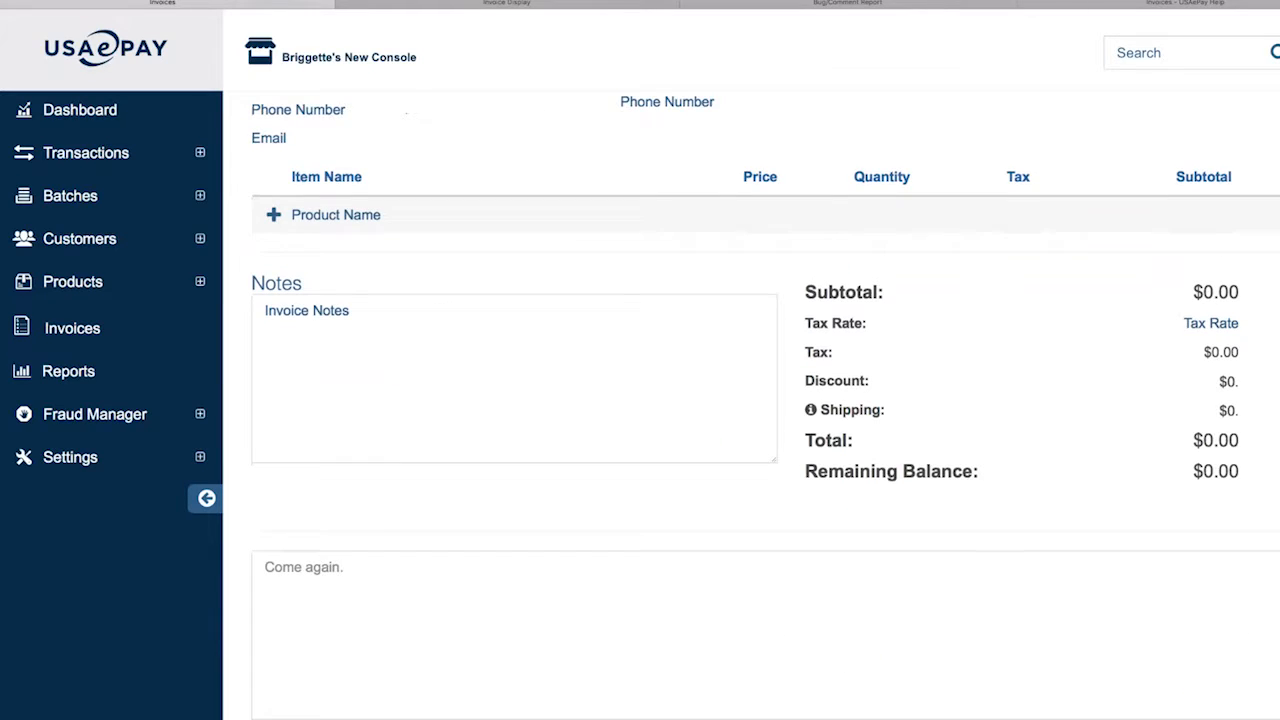
{"action": "scroll", "coordinate": [718, 258], "scroll_direction": "up", "scroll_amount": 4}
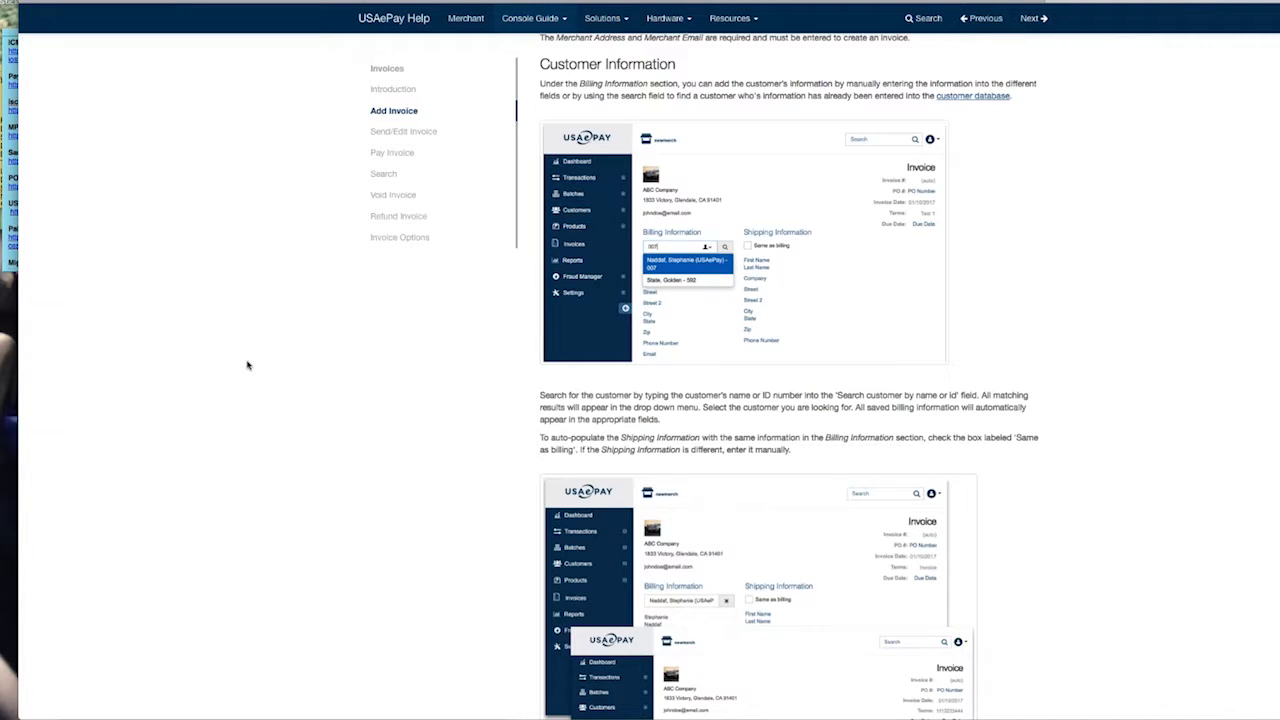
View the Invoices help page, then the Dashboard help page, from the Console Guide menu
{"action": "left_click", "coordinate": [530, 18]}
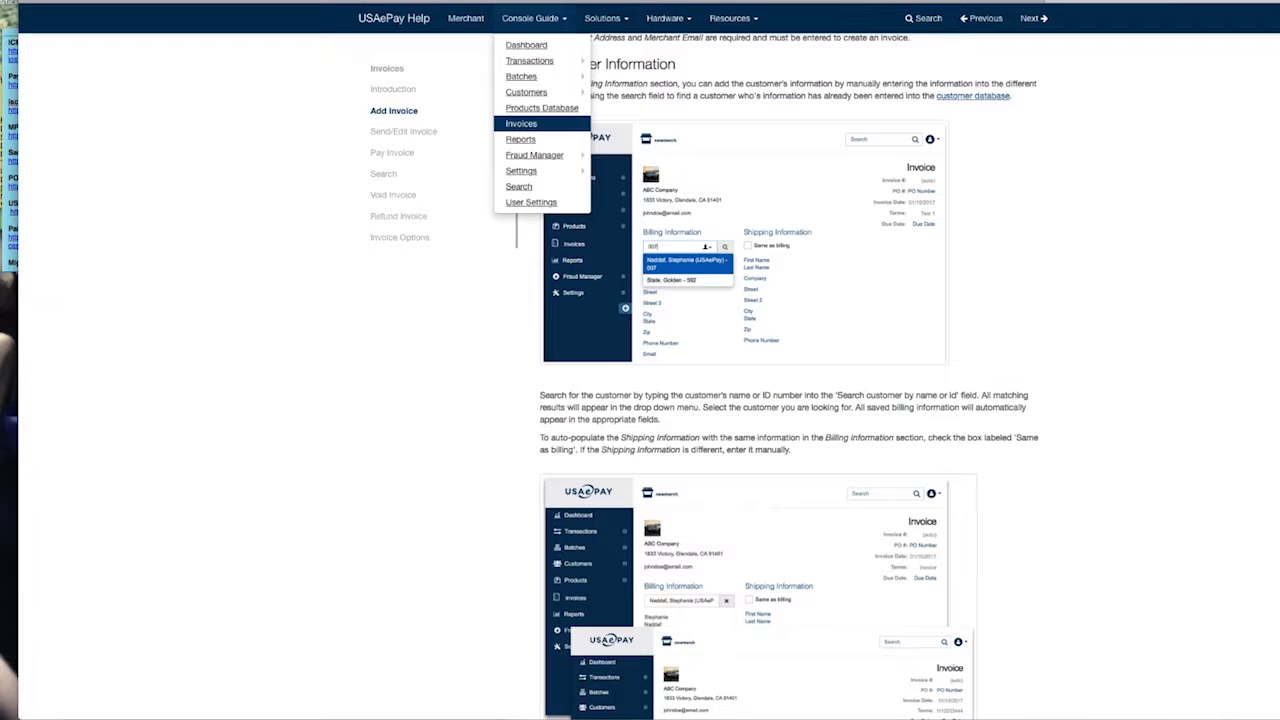
{"action": "left_click", "coordinate": [542, 128]}
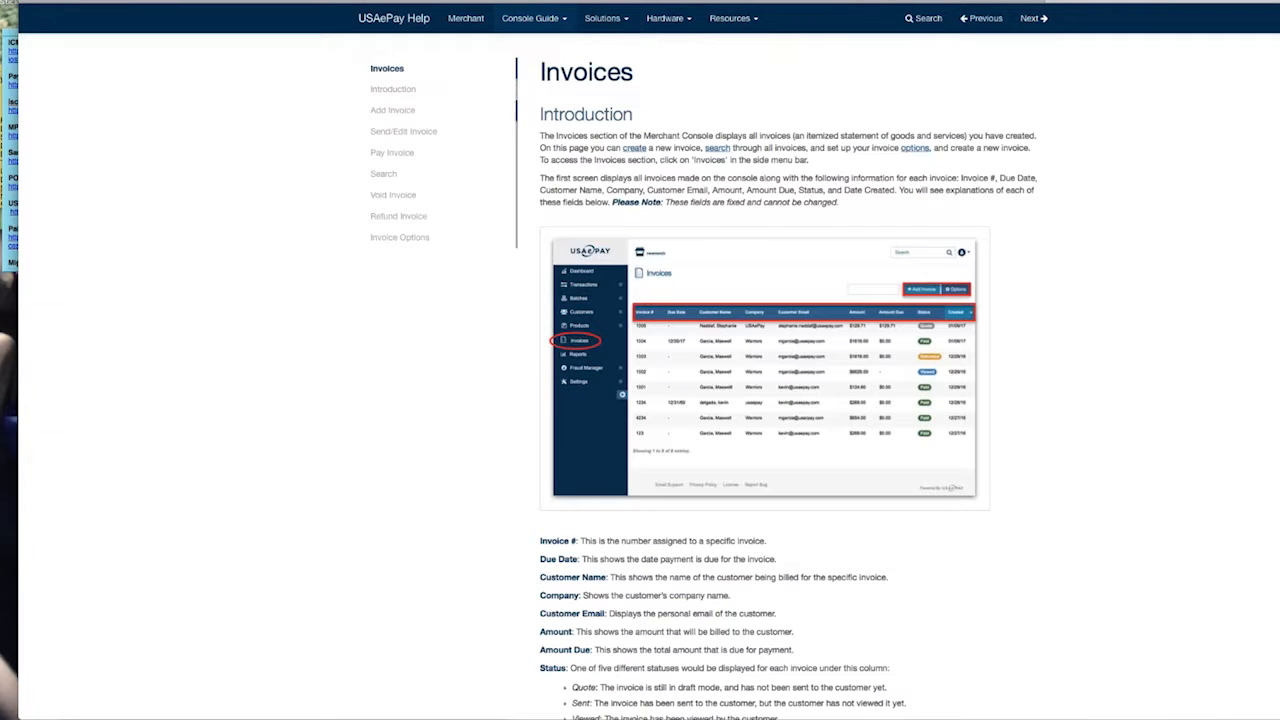
{"action": "left_click", "coordinate": [572, 20]}
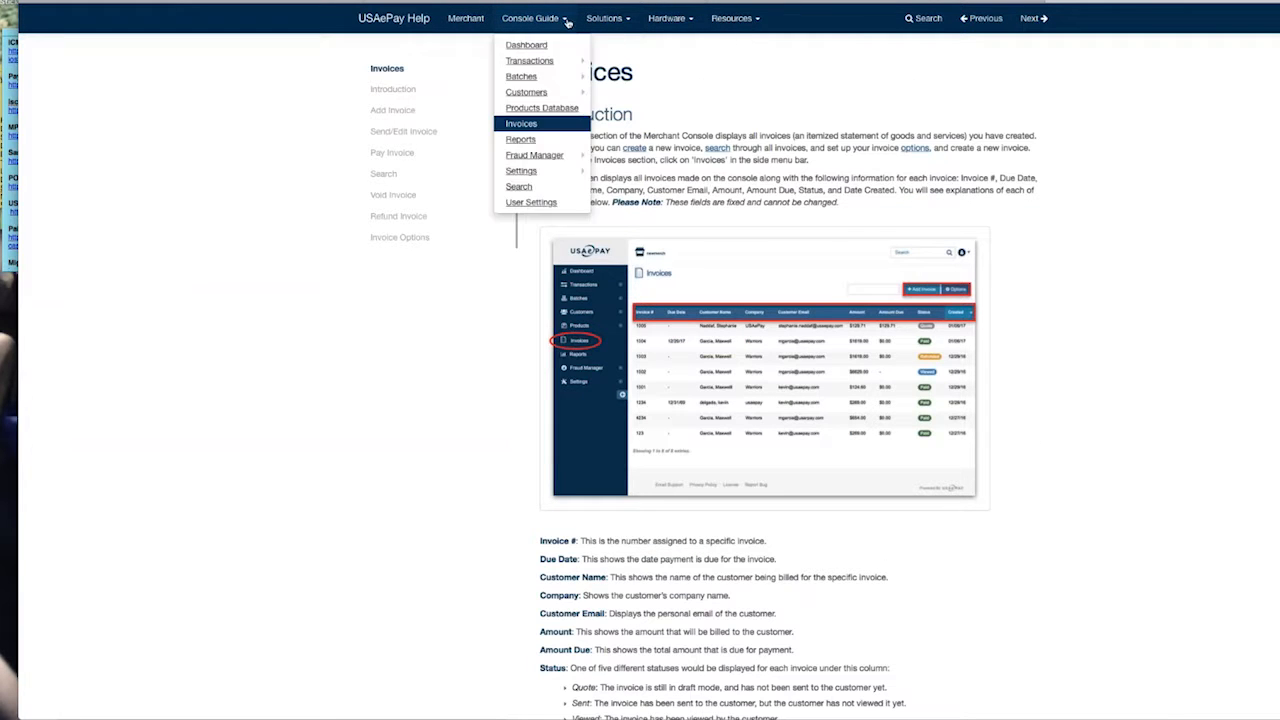
{"action": "mouse_move", "coordinate": [543, 62]}
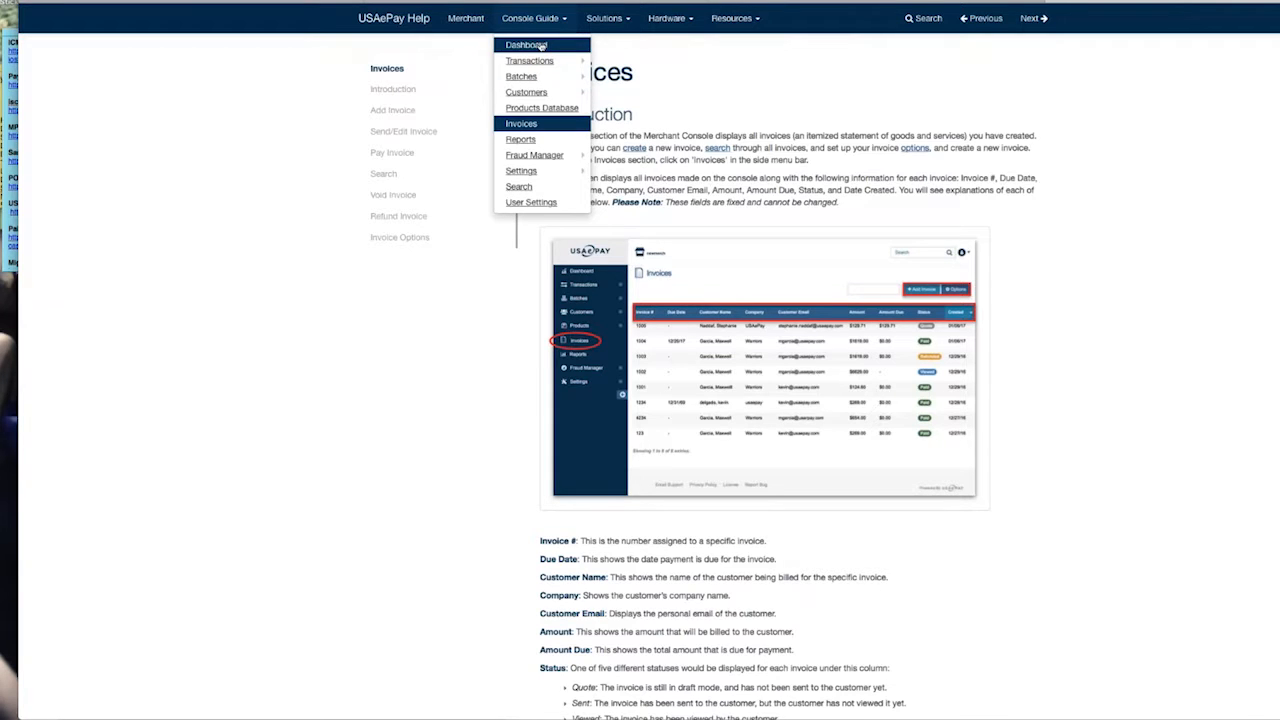
{"action": "left_click", "coordinate": [541, 46]}
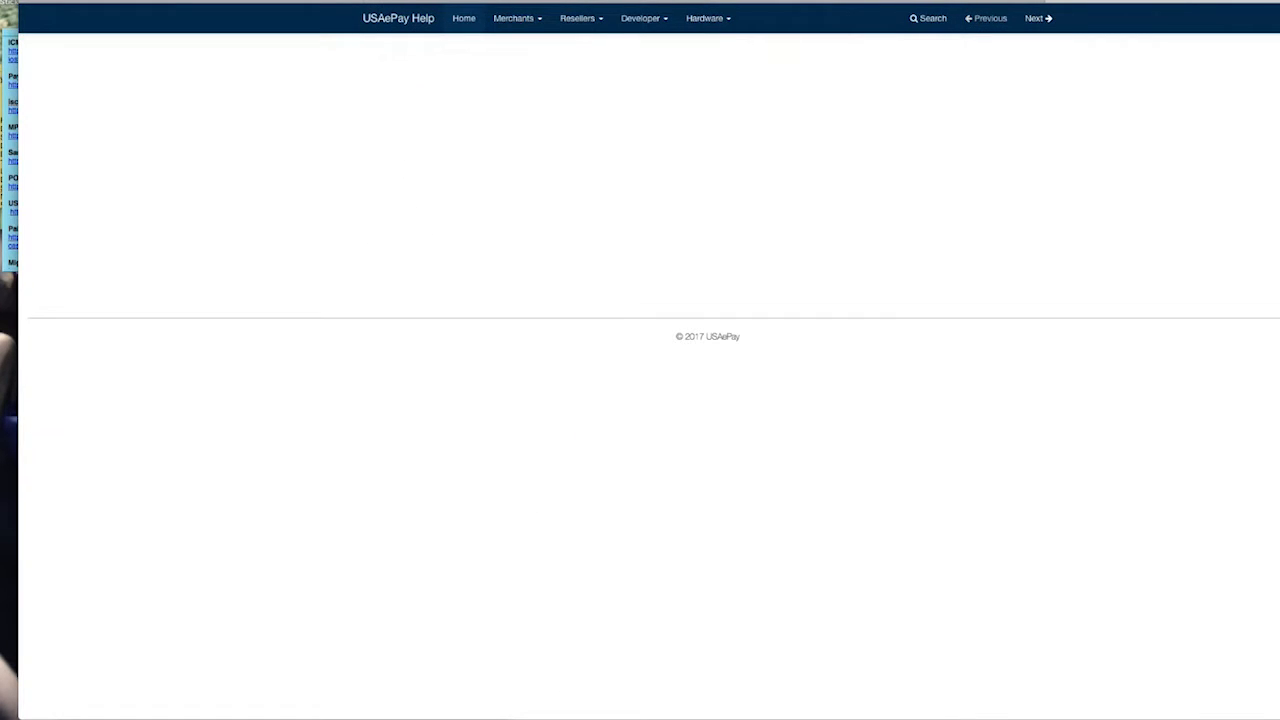
Reload the help site and open the Console Guide overview from the Merchants menu
{"action": "key", "text": "super+l"}
{"action": "key", "text": "Return"}
{"action": "left_click", "coordinate": [546, 20]}
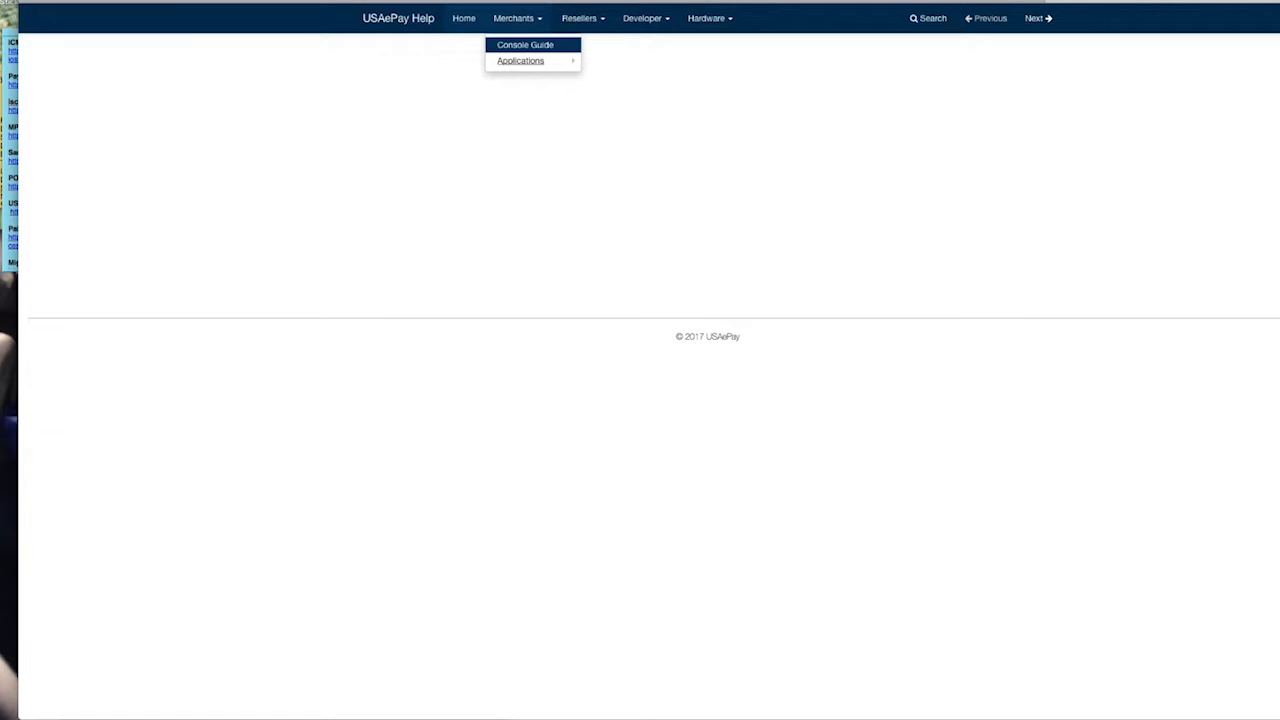
{"action": "left_click", "coordinate": [525, 45]}
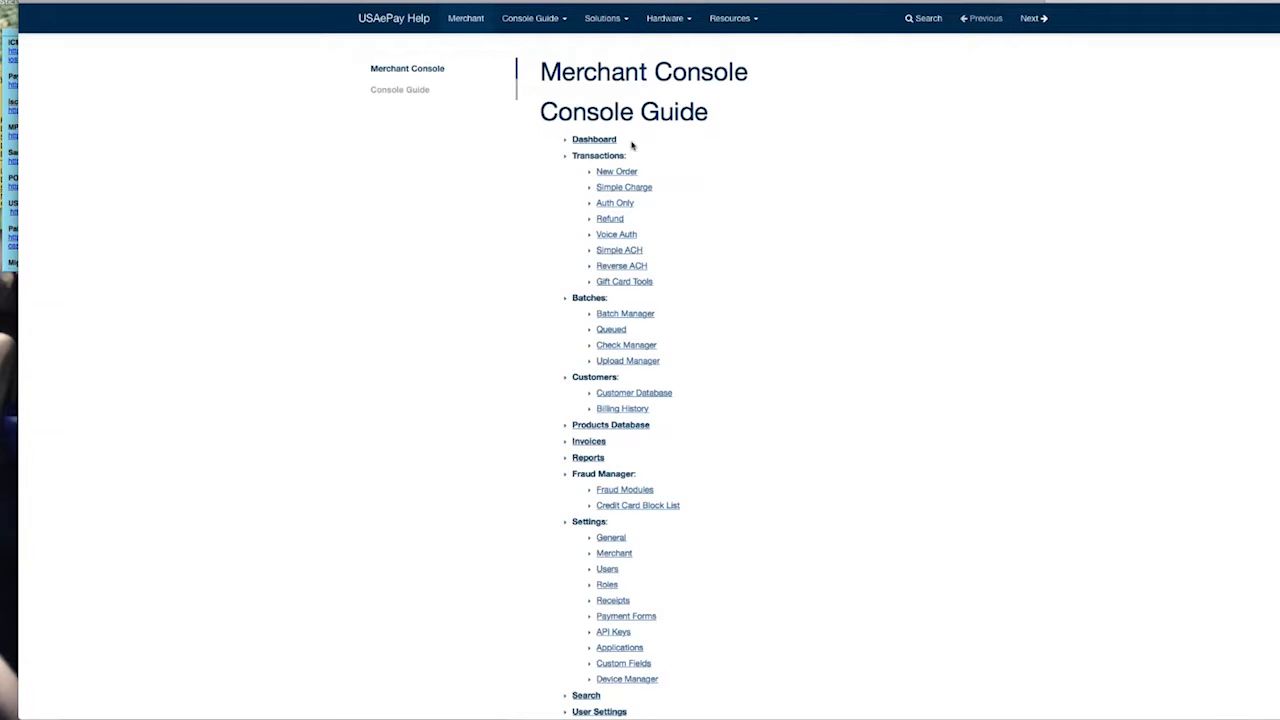
Scan the Console Guide topic list and open the Invoices help article
{"action": "scroll", "coordinate": [631, 145], "scroll_direction": "down", "scroll_amount": 3}
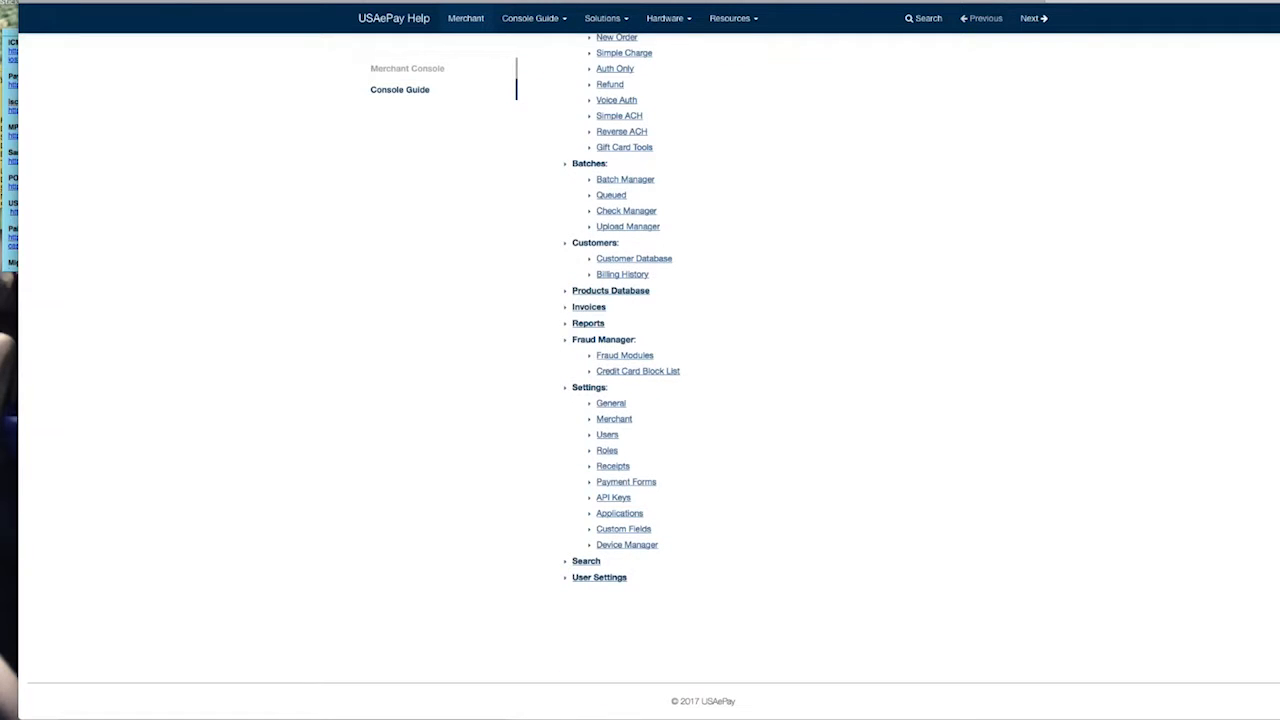
{"action": "scroll", "coordinate": [640, 360], "scroll_direction": "up", "scroll_amount": 3}
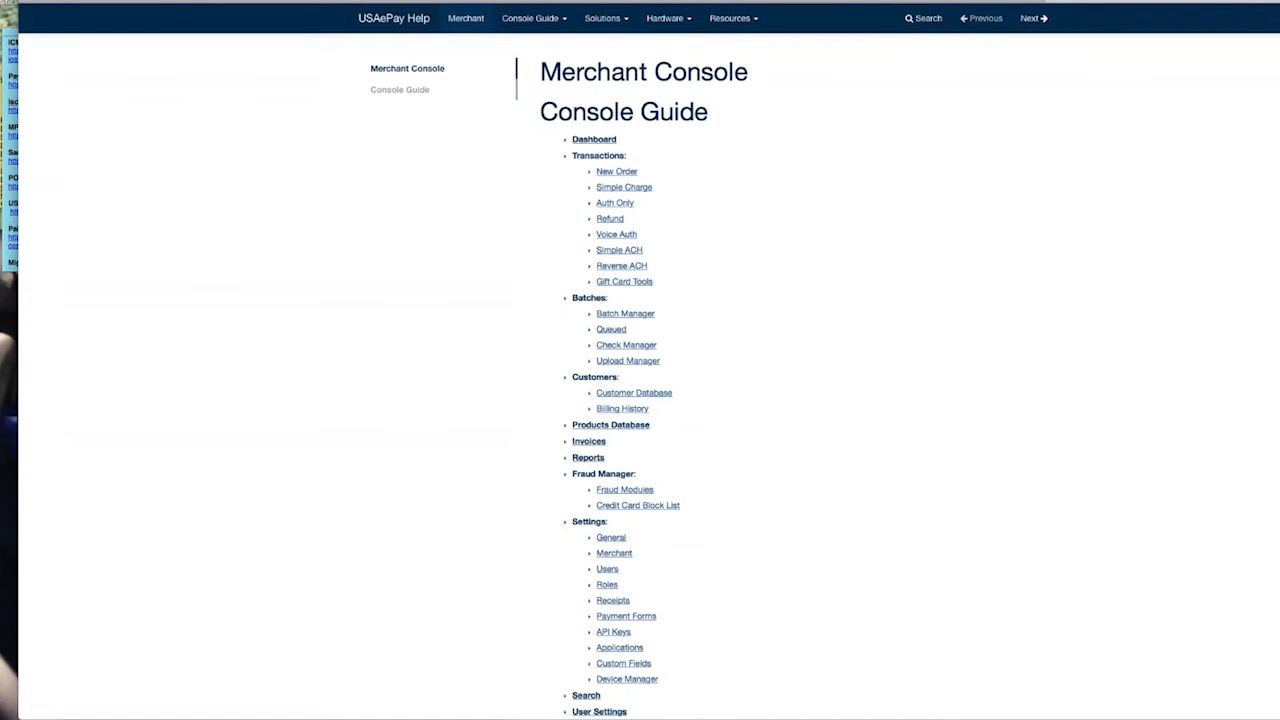
{"action": "scroll", "coordinate": [640, 360], "scroll_direction": "down", "scroll_amount": 3}
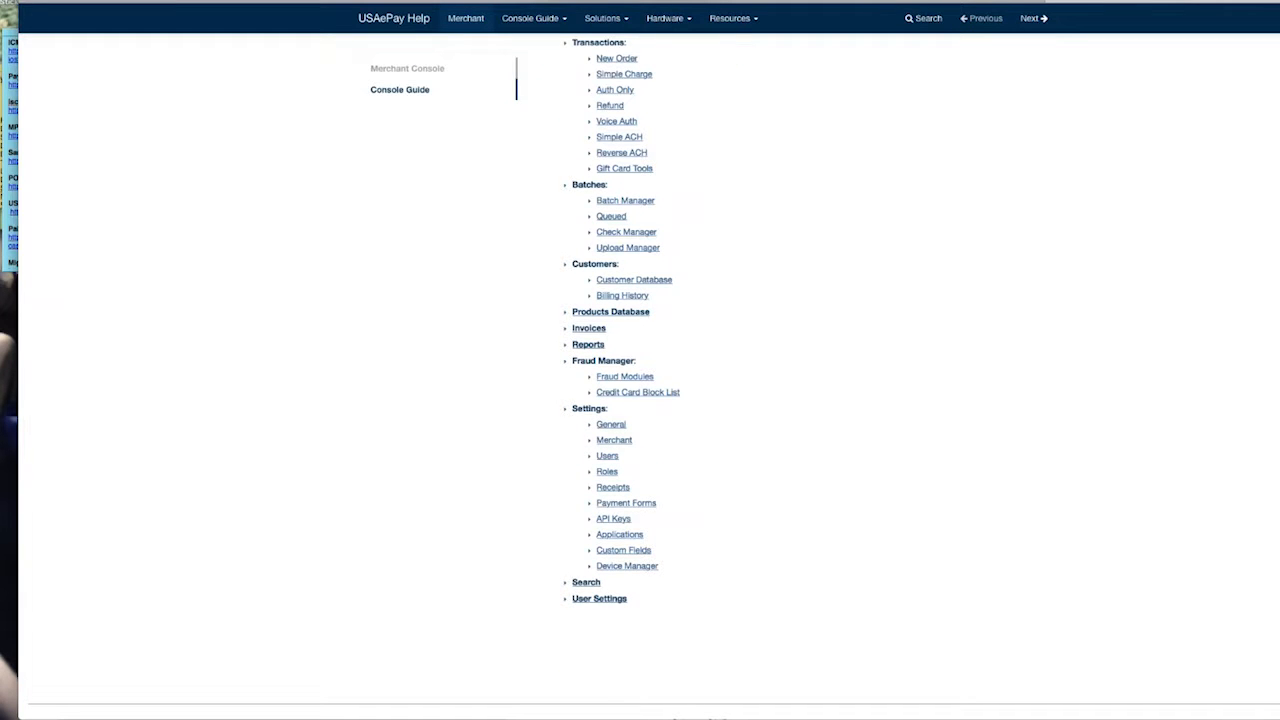
{"action": "left_click", "coordinate": [588, 329]}
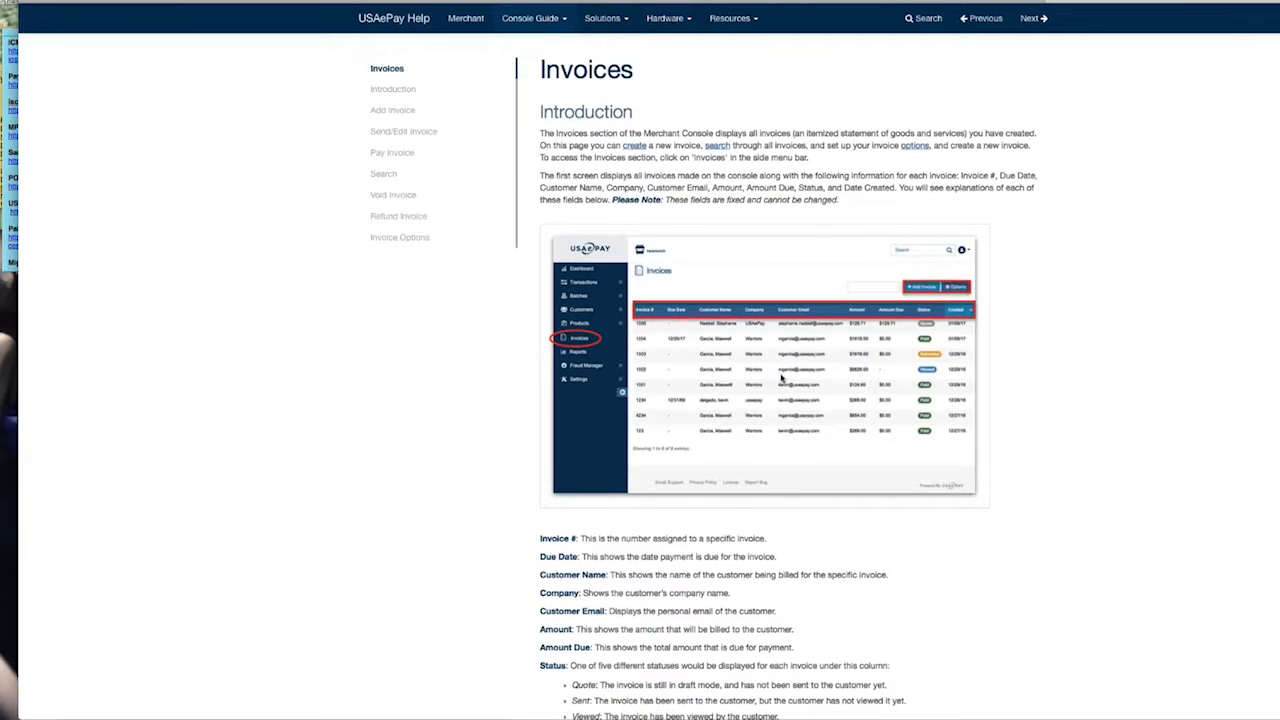
Read down through the article's Add Invoice and Send/Edit Invoice sections
{"action": "scroll", "coordinate": [781, 378], "scroll_direction": "down", "scroll_amount": 7}
{"action": "scroll", "coordinate": [781, 378], "scroll_direction": "down", "scroll_amount": 6}
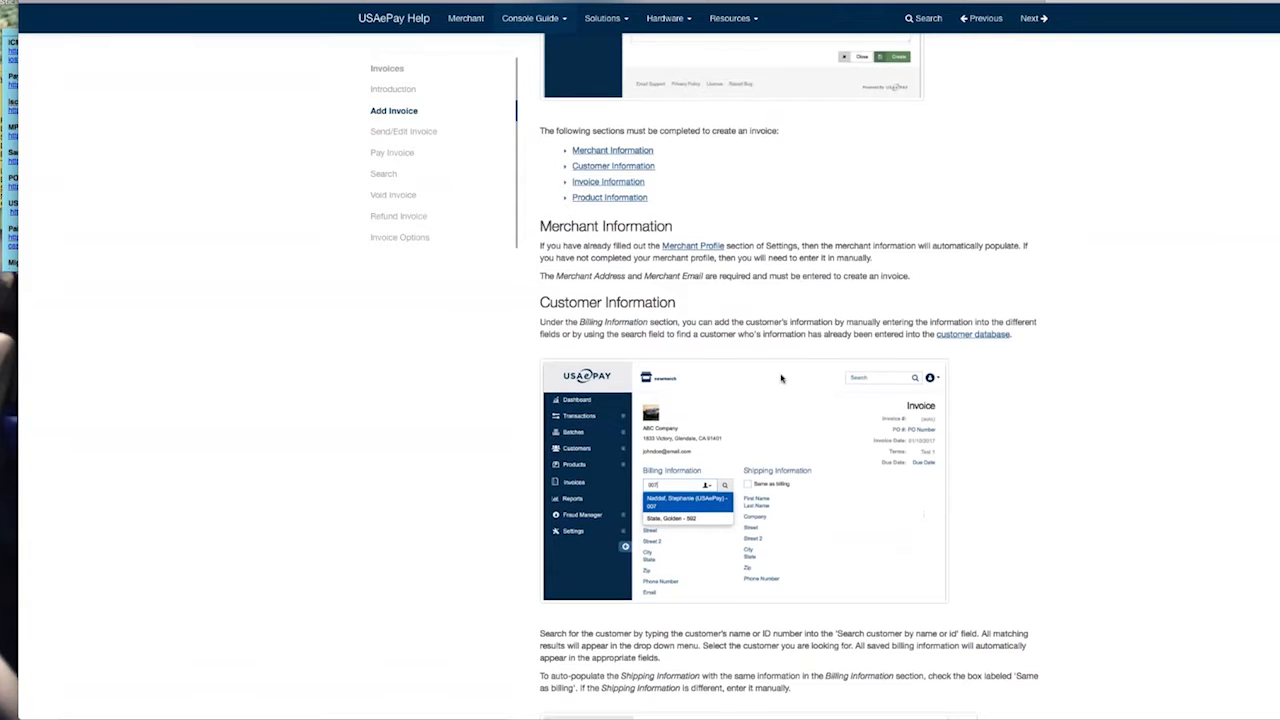
{"action": "scroll", "coordinate": [781, 378], "scroll_direction": "down", "scroll_amount": 3}
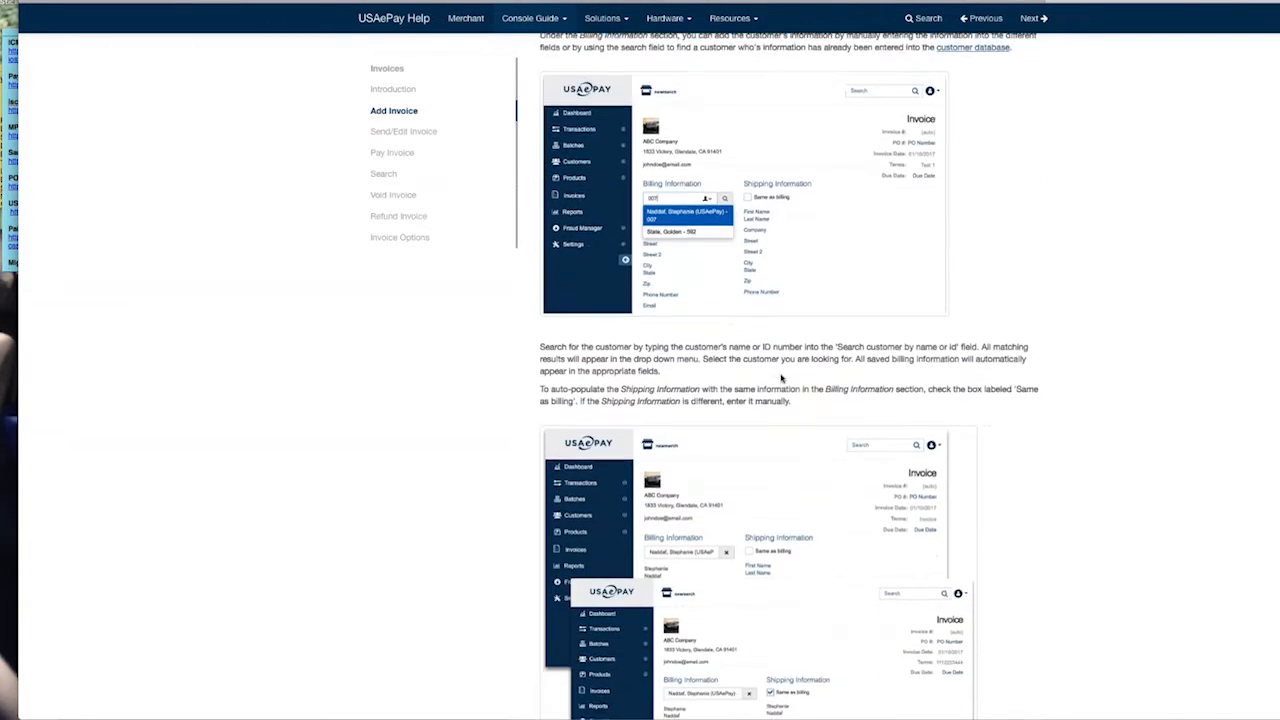
{"action": "scroll", "coordinate": [781, 378], "scroll_direction": "down", "scroll_amount": 5}
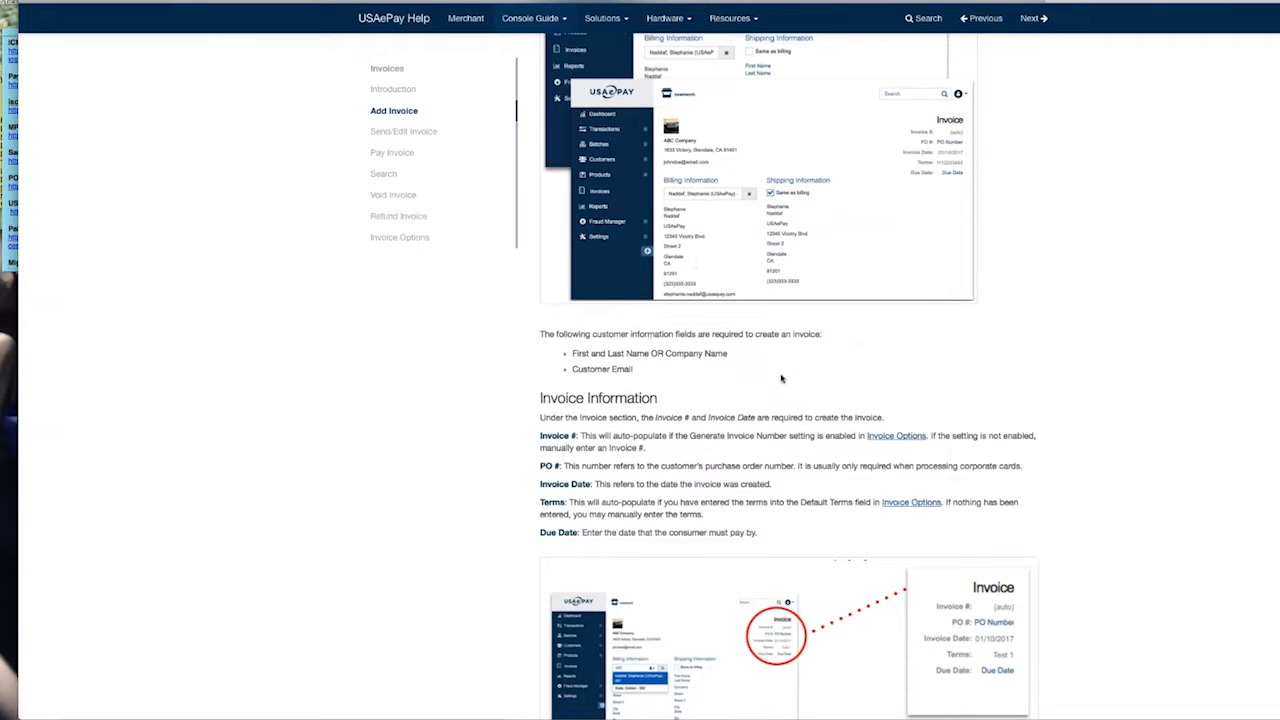
{"action": "scroll", "coordinate": [781, 378], "scroll_direction": "down", "scroll_amount": 5}
{"action": "scroll", "coordinate": [781, 378], "scroll_direction": "down", "scroll_amount": 7}
{"action": "scroll", "coordinate": [781, 378], "scroll_direction": "down", "scroll_amount": 6}
{"action": "scroll", "coordinate": [781, 378], "scroll_direction": "down", "scroll_amount": 6}
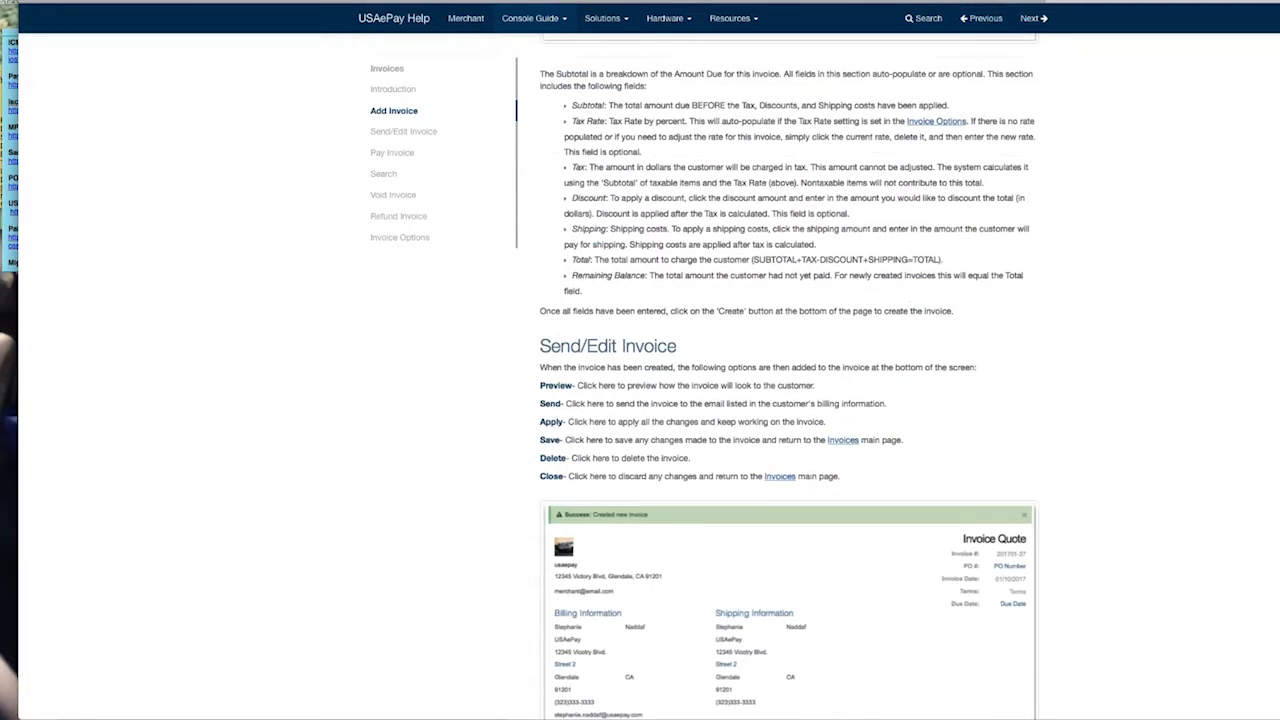
{"action": "scroll", "coordinate": [781, 378], "scroll_direction": "down", "scroll_amount": 6}
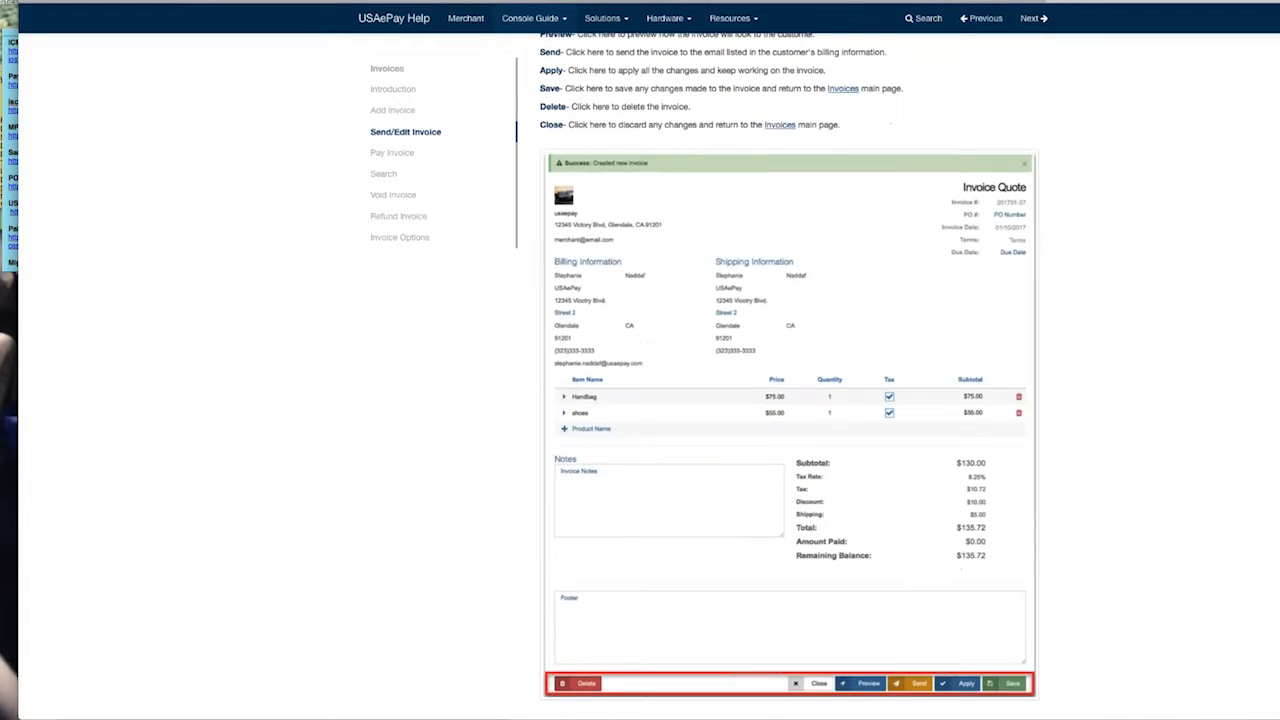
{"action": "scroll", "coordinate": [781, 378], "scroll_direction": "down", "scroll_amount": 2}
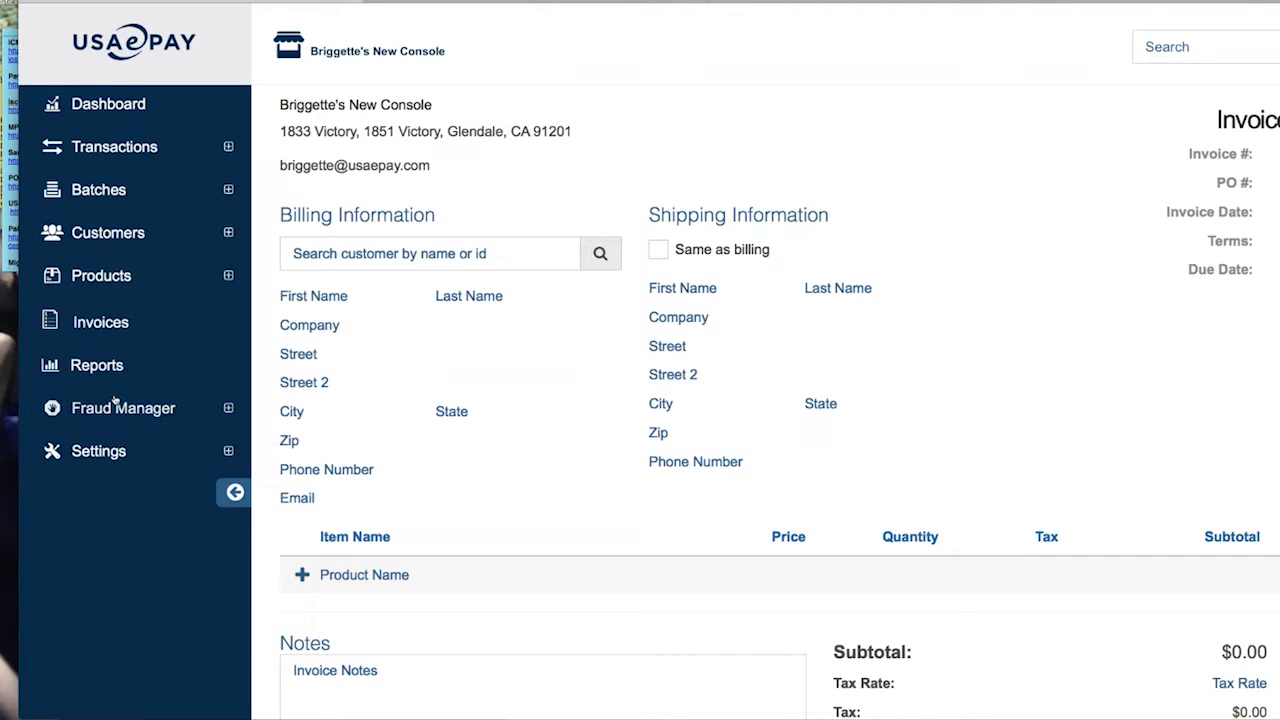
Open the Fraud Modules page via Settings > Fraud Manager
{"action": "left_click", "coordinate": [110, 453]}
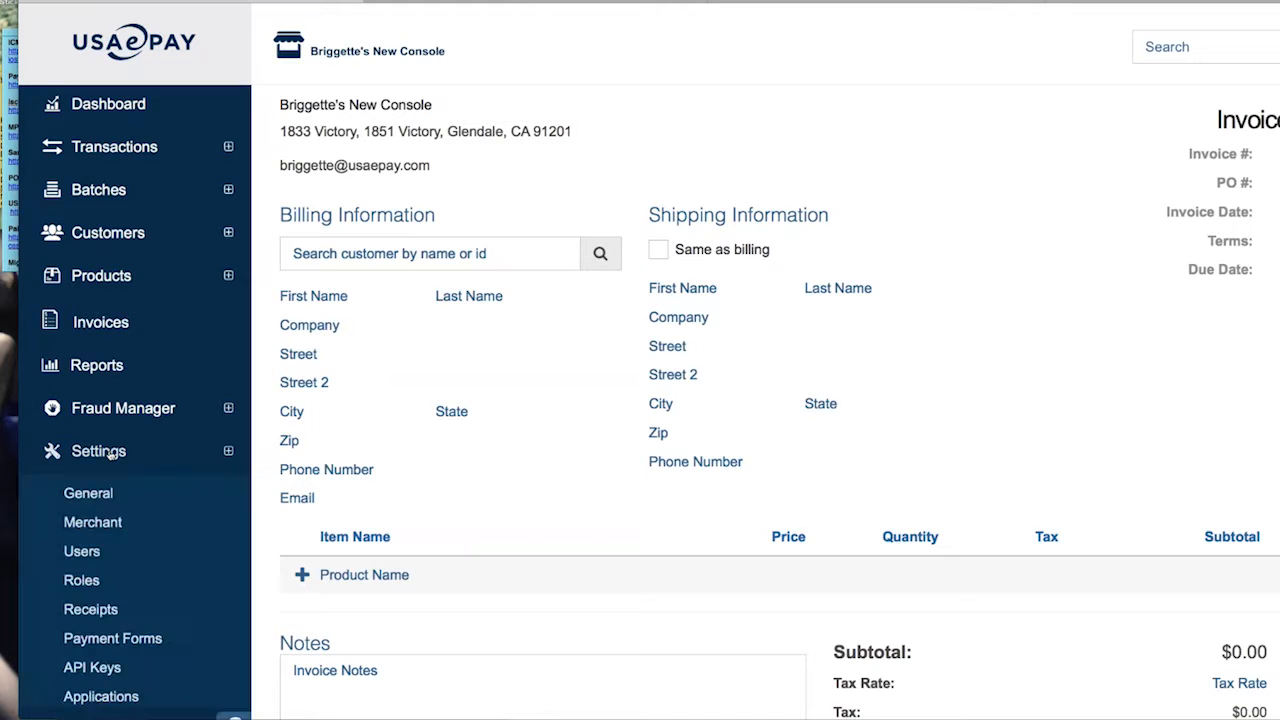
{"action": "left_click", "coordinate": [120, 402]}
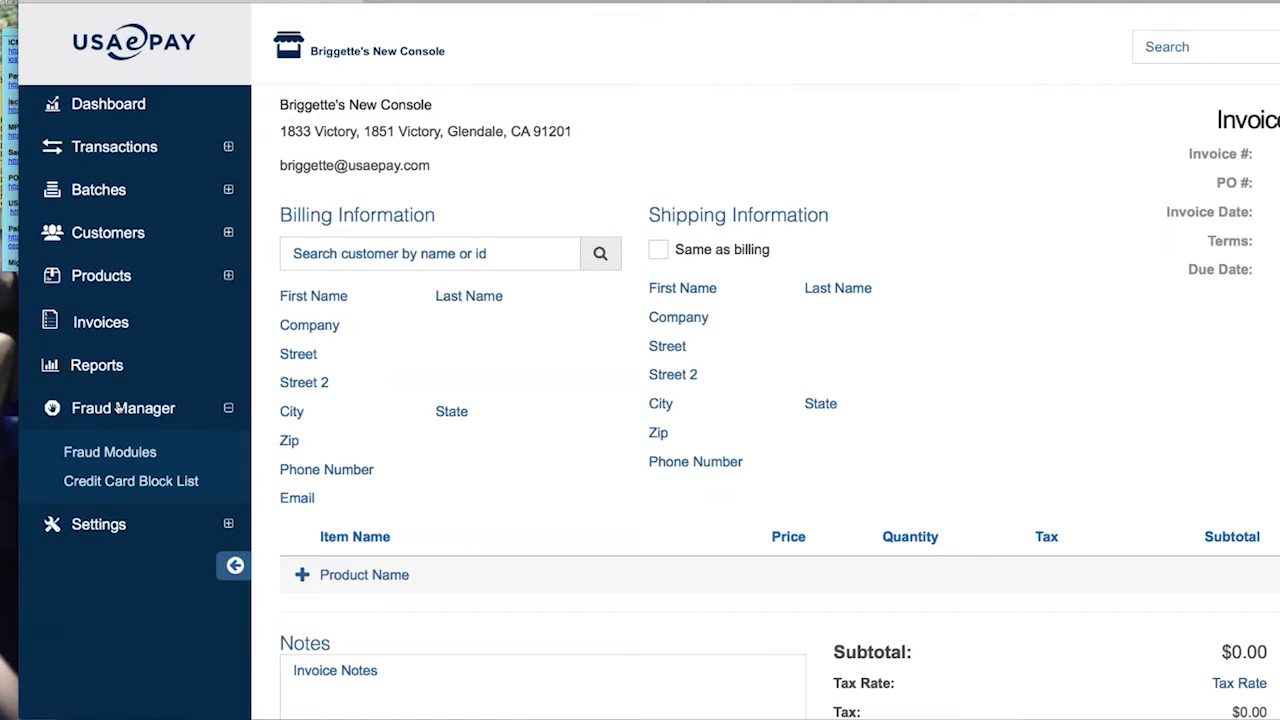
{"action": "left_click", "coordinate": [110, 452]}
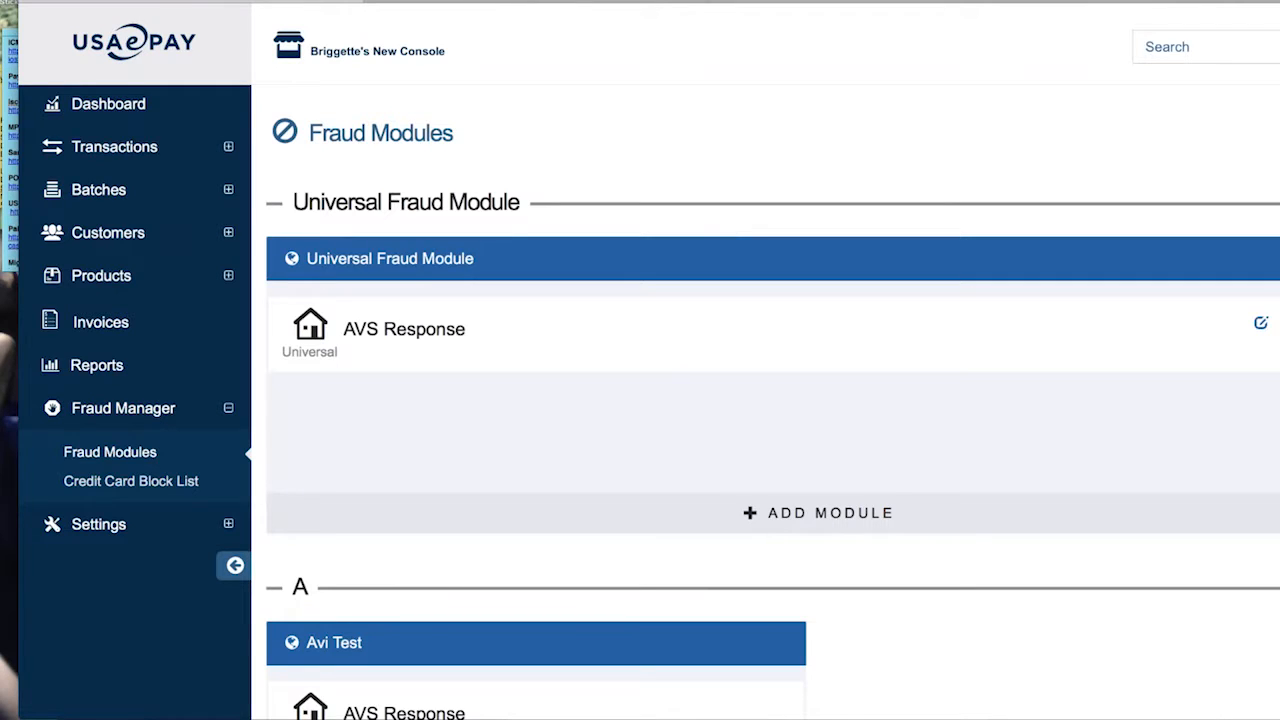
From the Stickies note of saved links, open the Merchant Console Fraud Center wiki page
{"action": "left_click", "coordinate": [40, 140]}
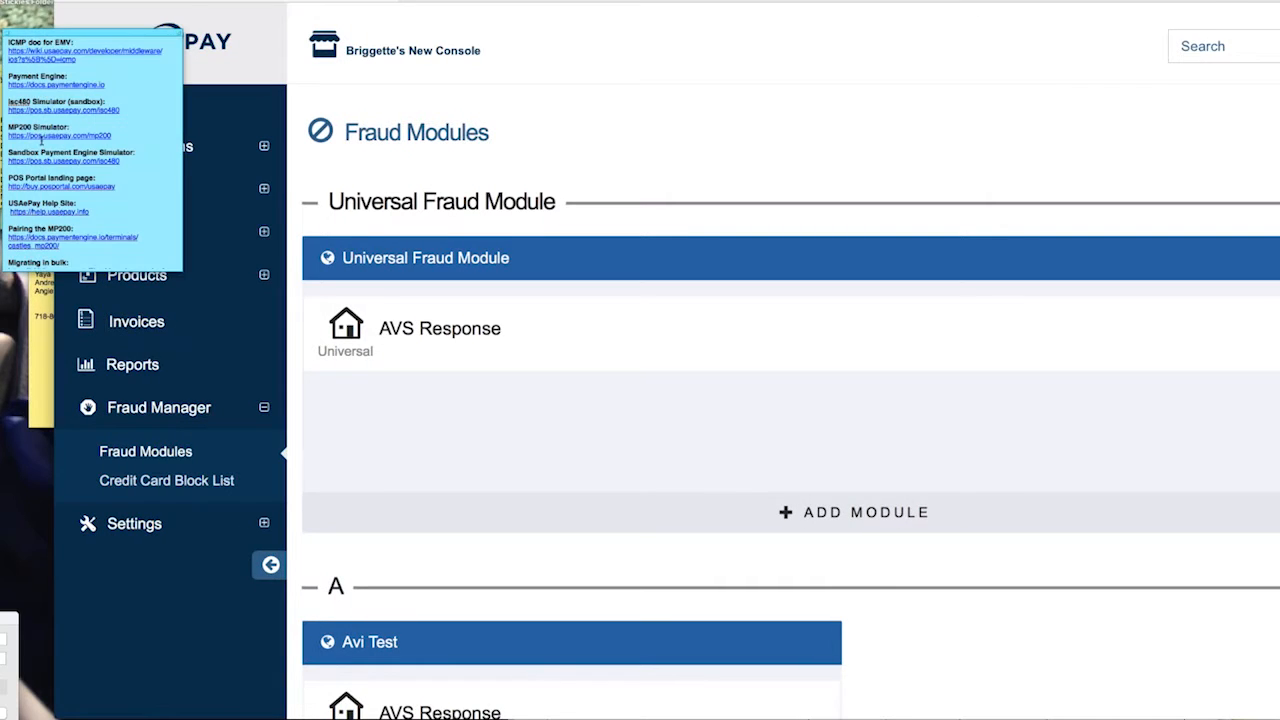
{"action": "scroll", "coordinate": [40, 140], "scroll_direction": "up", "scroll_amount": 5}
{"action": "scroll", "coordinate": [33, 178], "scroll_direction": "up", "scroll_amount": 3}
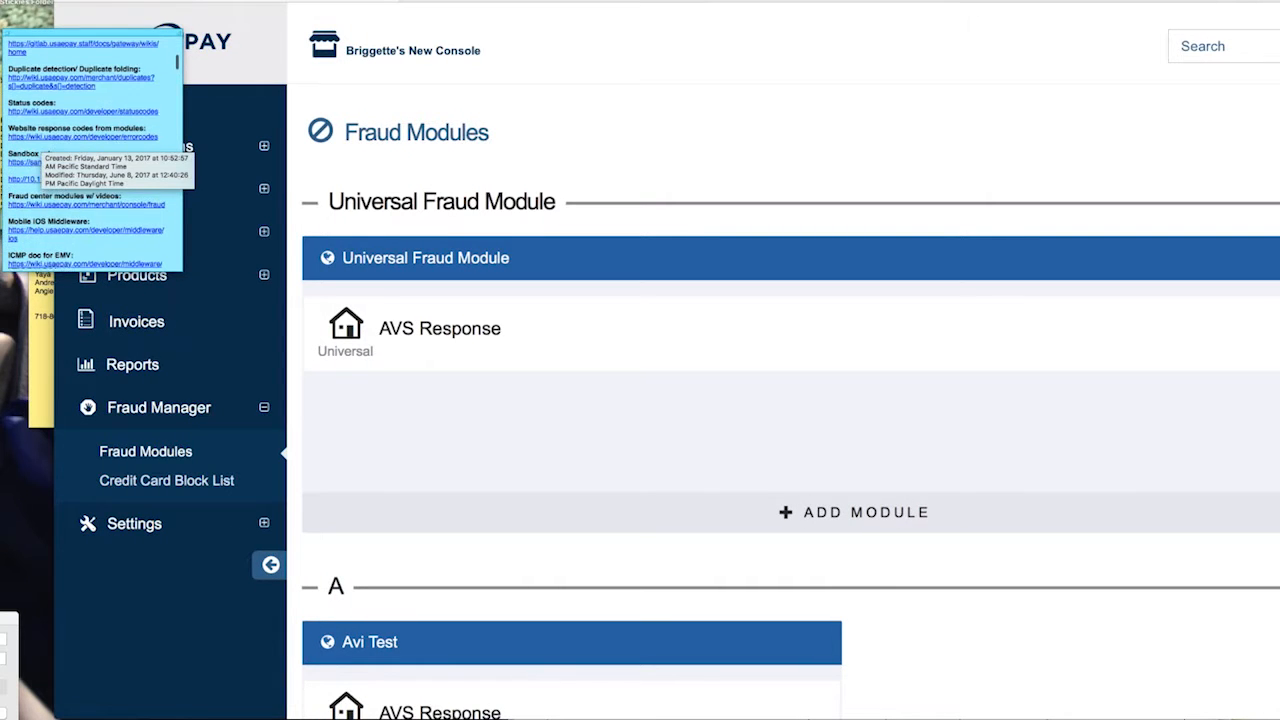
{"action": "left_click", "coordinate": [33, 176]}
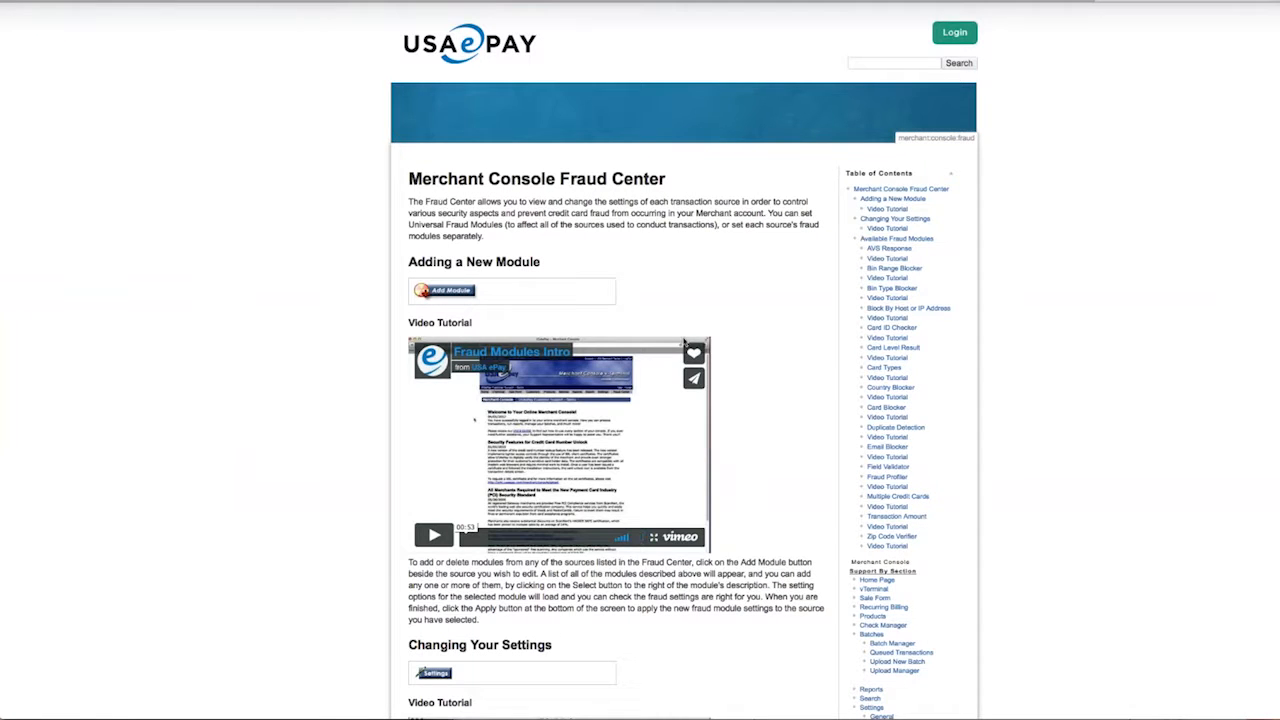
{"action": "scroll", "coordinate": [640, 400], "scroll_direction": "down", "scroll_amount": 5}
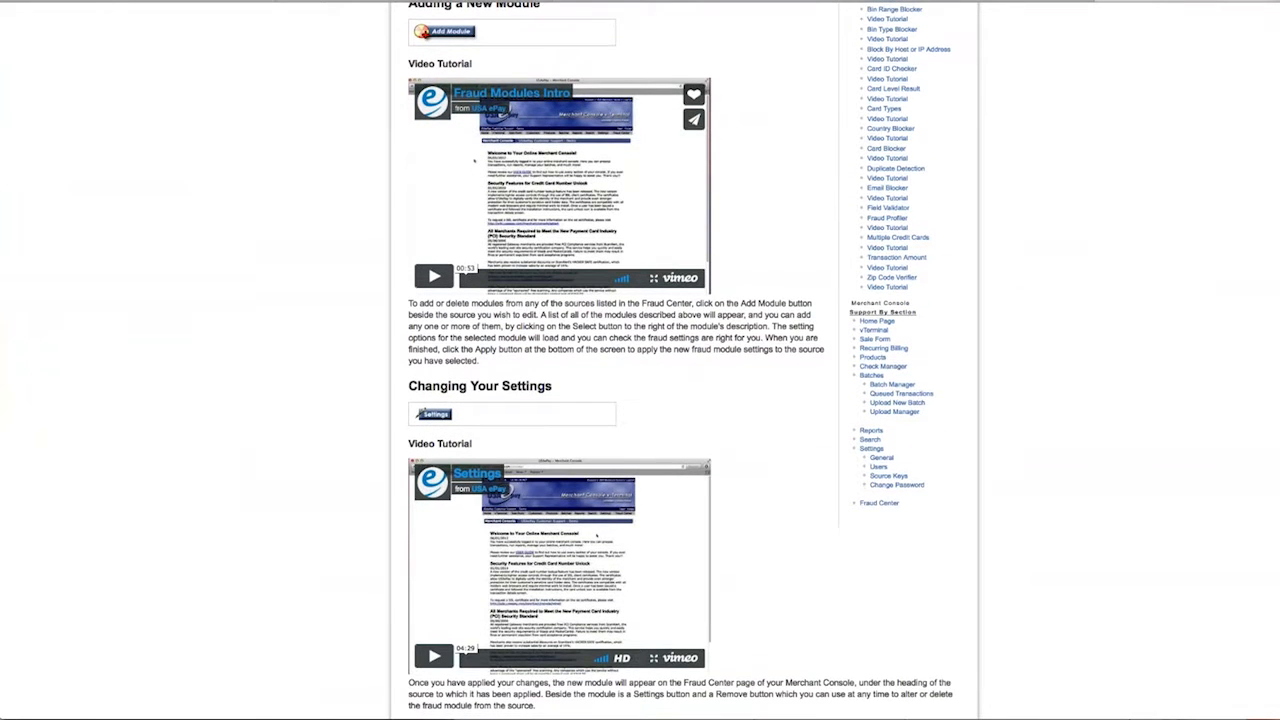
{"action": "scroll", "coordinate": [640, 360], "scroll_direction": "down", "scroll_amount": 2}
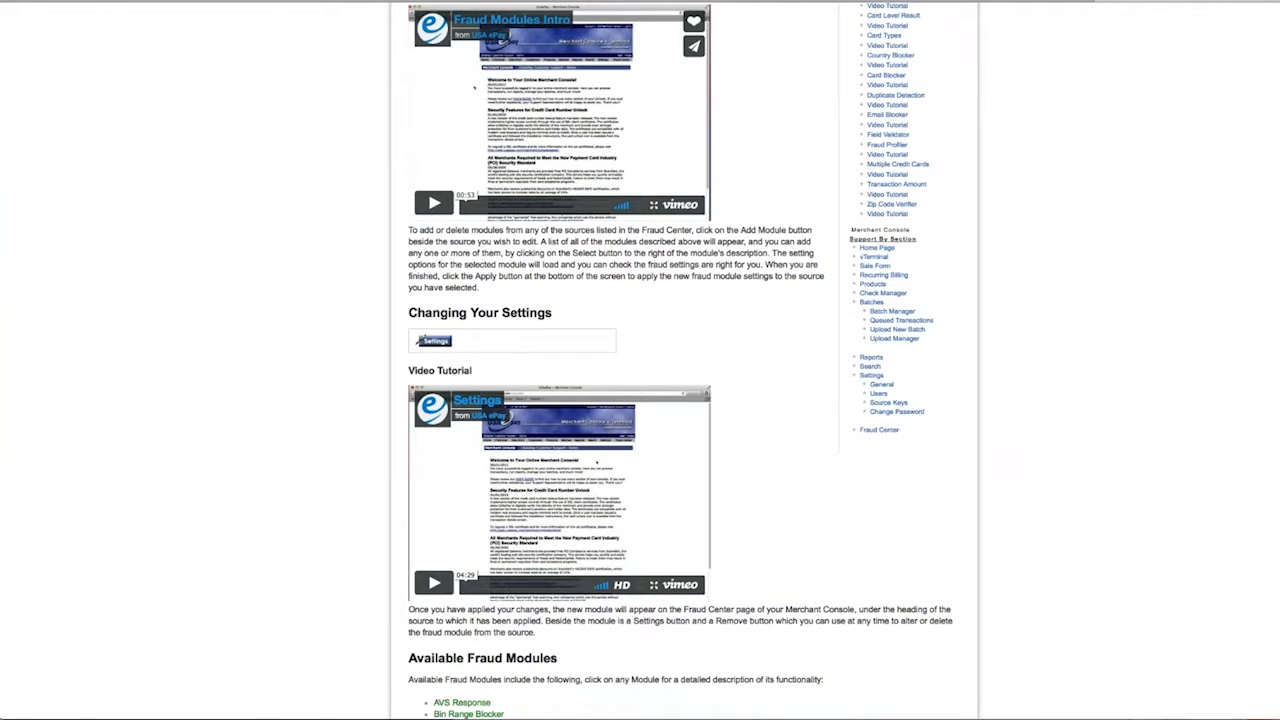
{"action": "scroll", "coordinate": [640, 400], "scroll_direction": "down", "scroll_amount": 8}
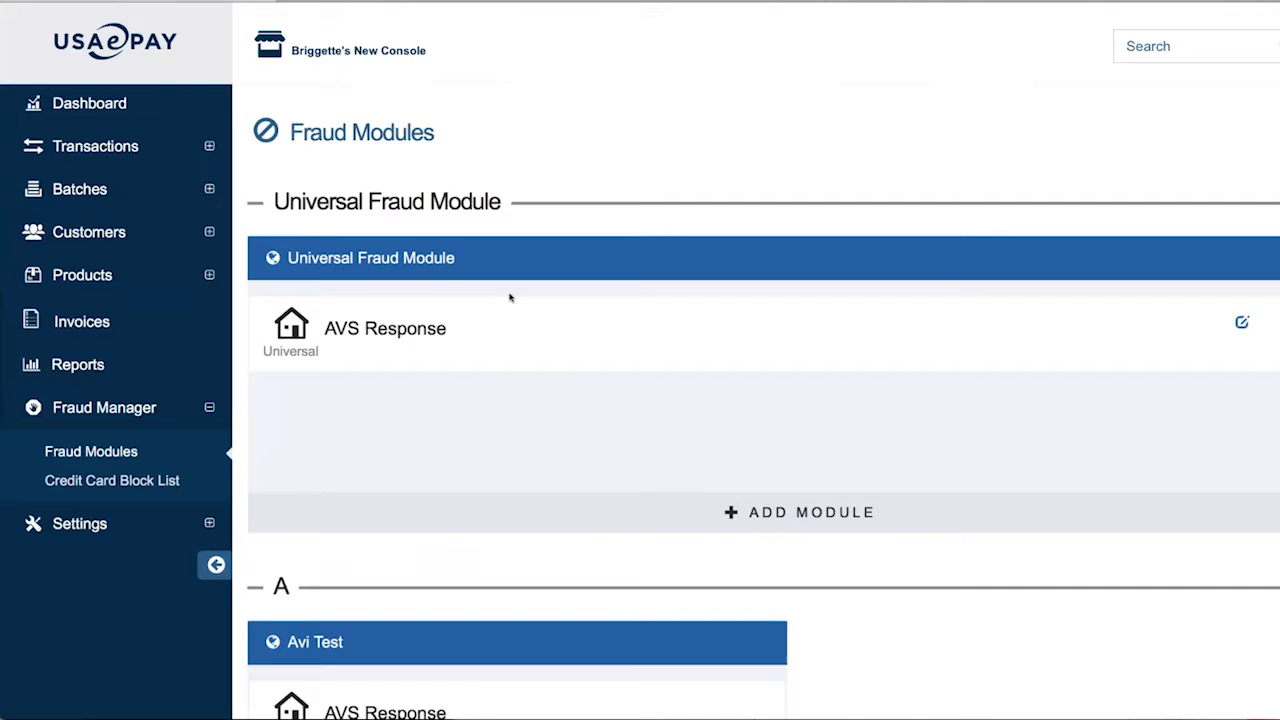
{"action": "scroll", "coordinate": [511, 294], "scroll_direction": "down", "scroll_amount": 3}
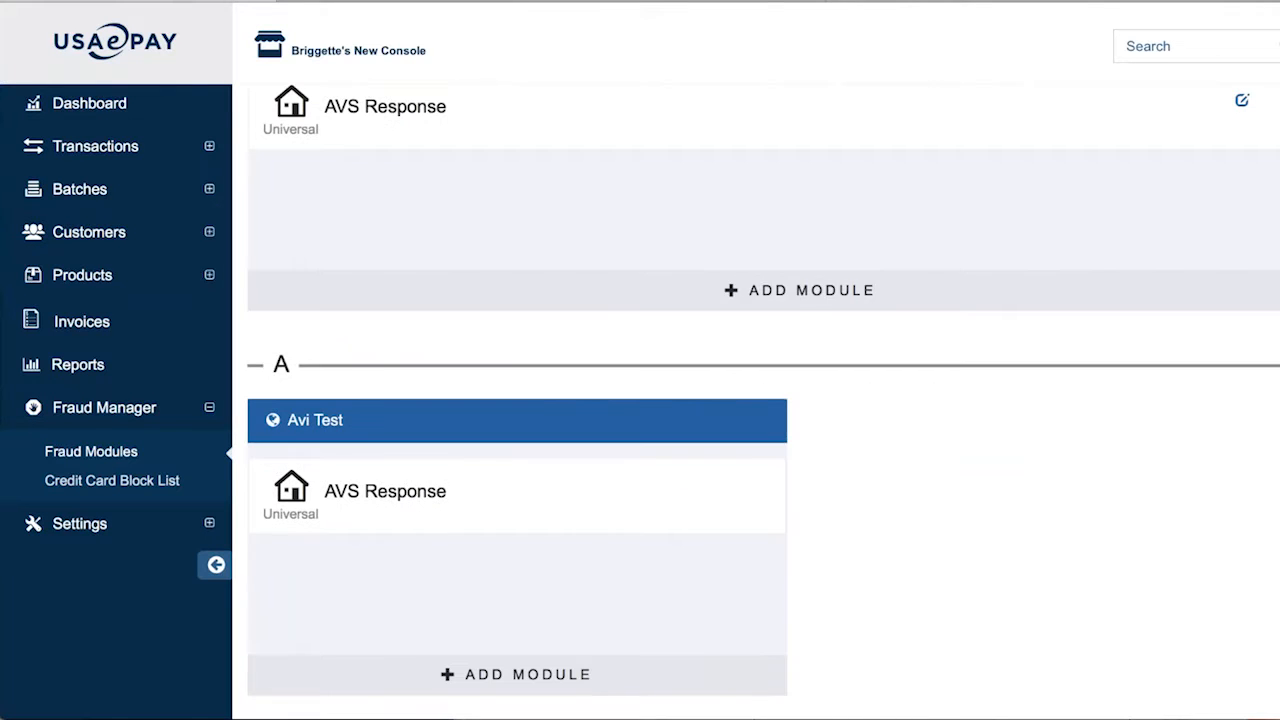
Start adding a module to the Universal Fraud Module and browse forward through the modules
{"action": "left_click", "coordinate": [778, 294]}
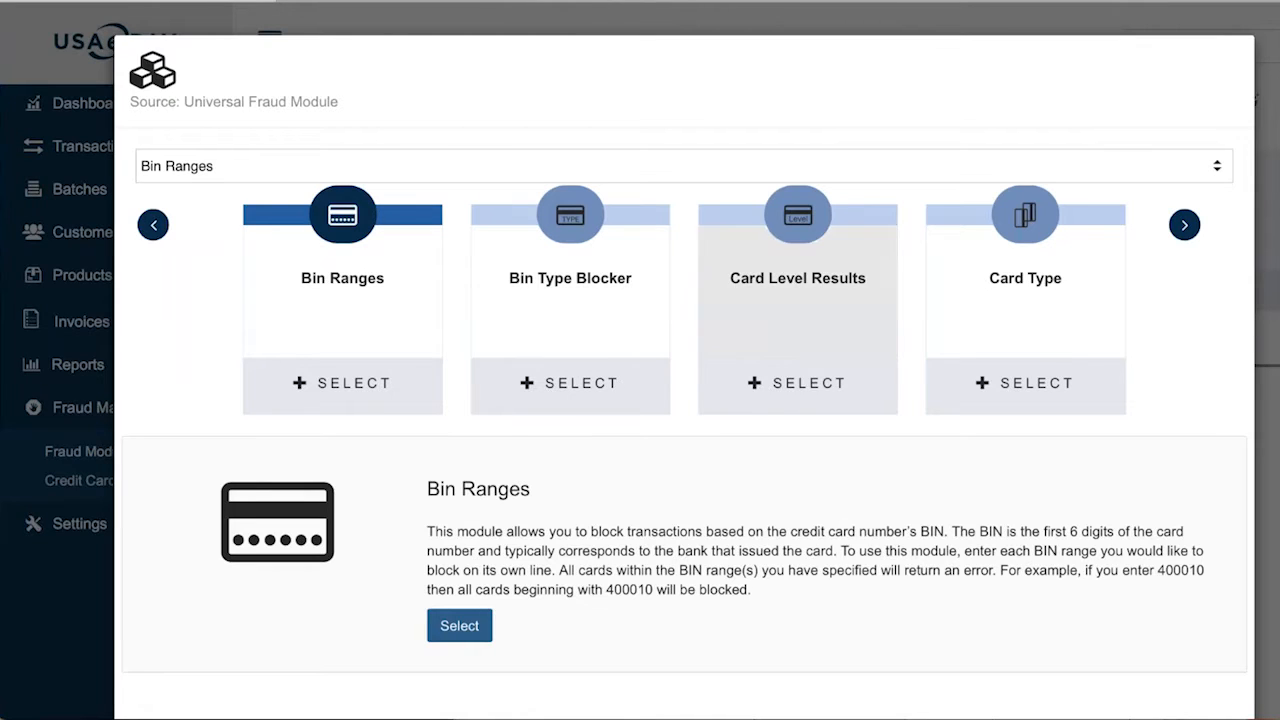
{"action": "left_click", "coordinate": [1184, 225]}
{"action": "left_click", "coordinate": [1184, 225]}
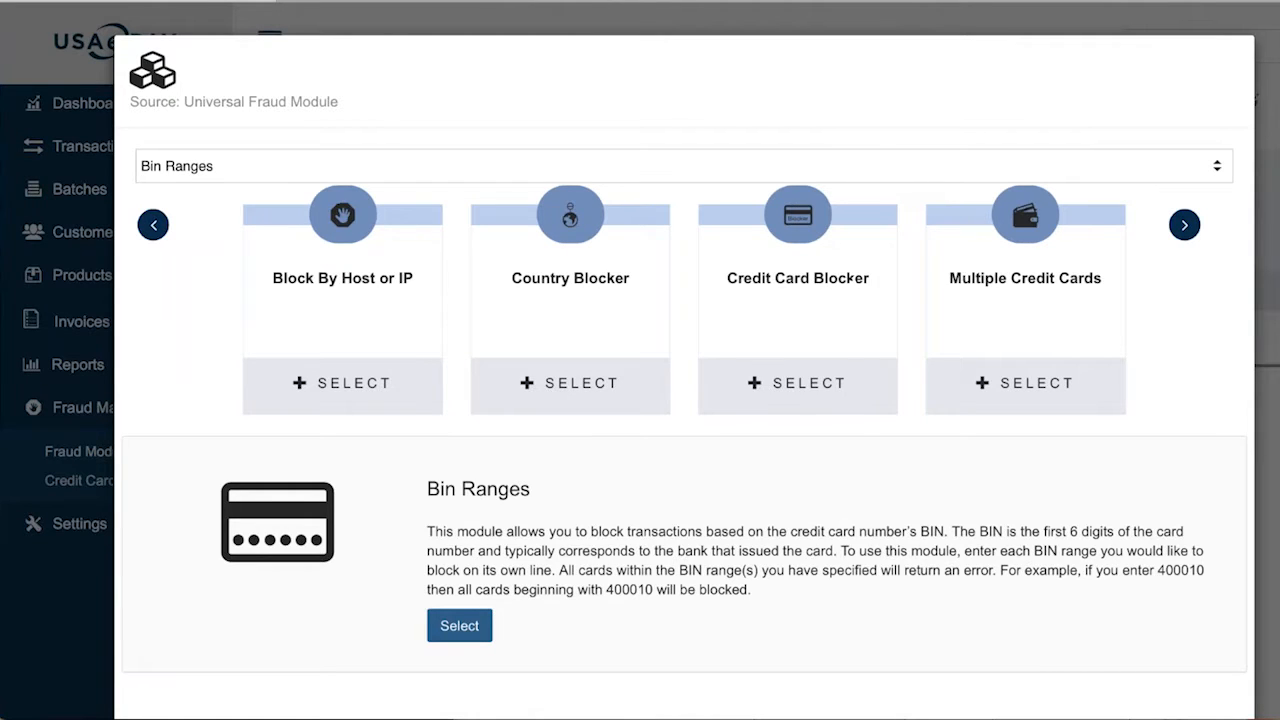
{"action": "left_click", "coordinate": [1184, 225]}
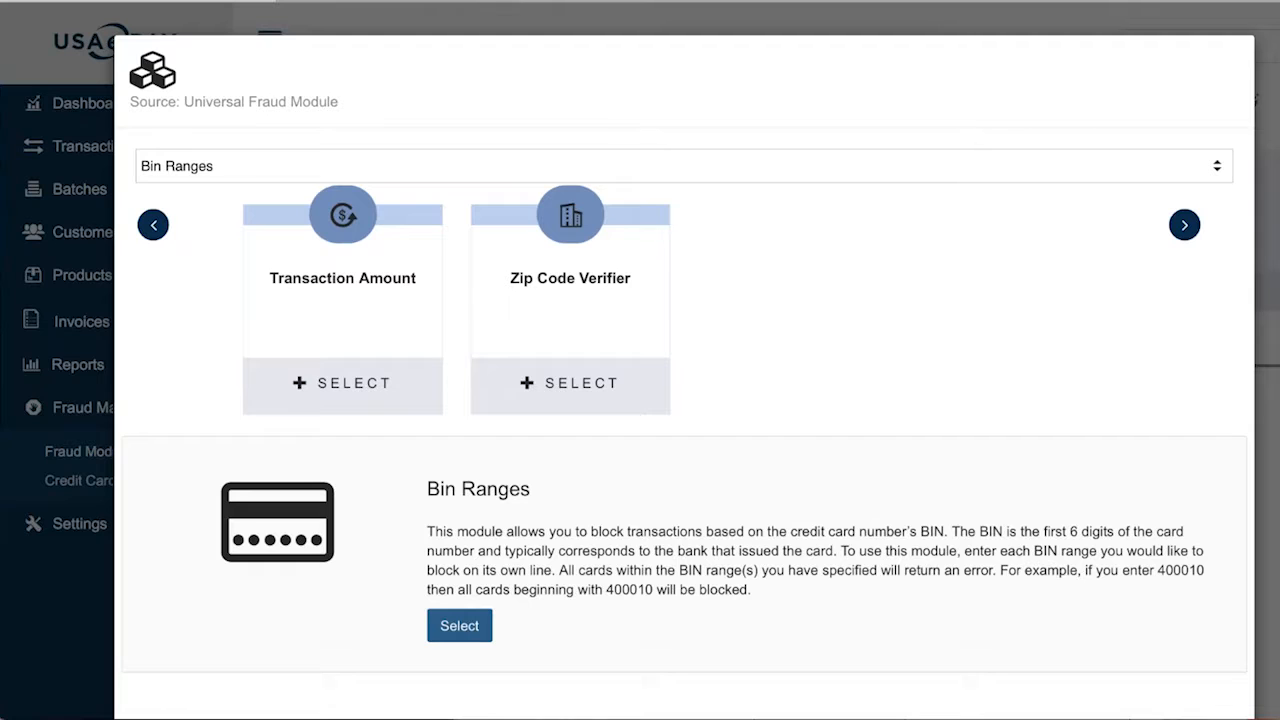
Page back to the first modules and select Bin Ranges to open its entry form
{"action": "left_click", "coordinate": [156, 226]}
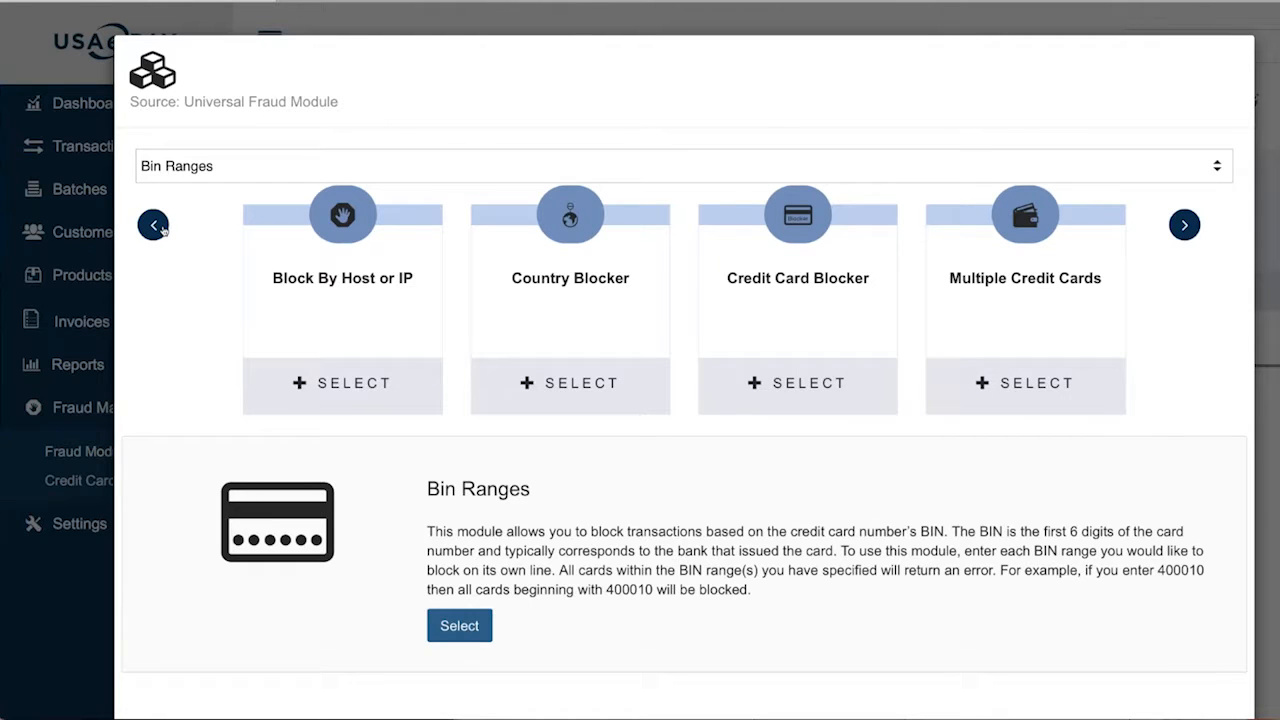
{"action": "left_click", "coordinate": [158, 226]}
{"action": "left_click", "coordinate": [158, 226]}
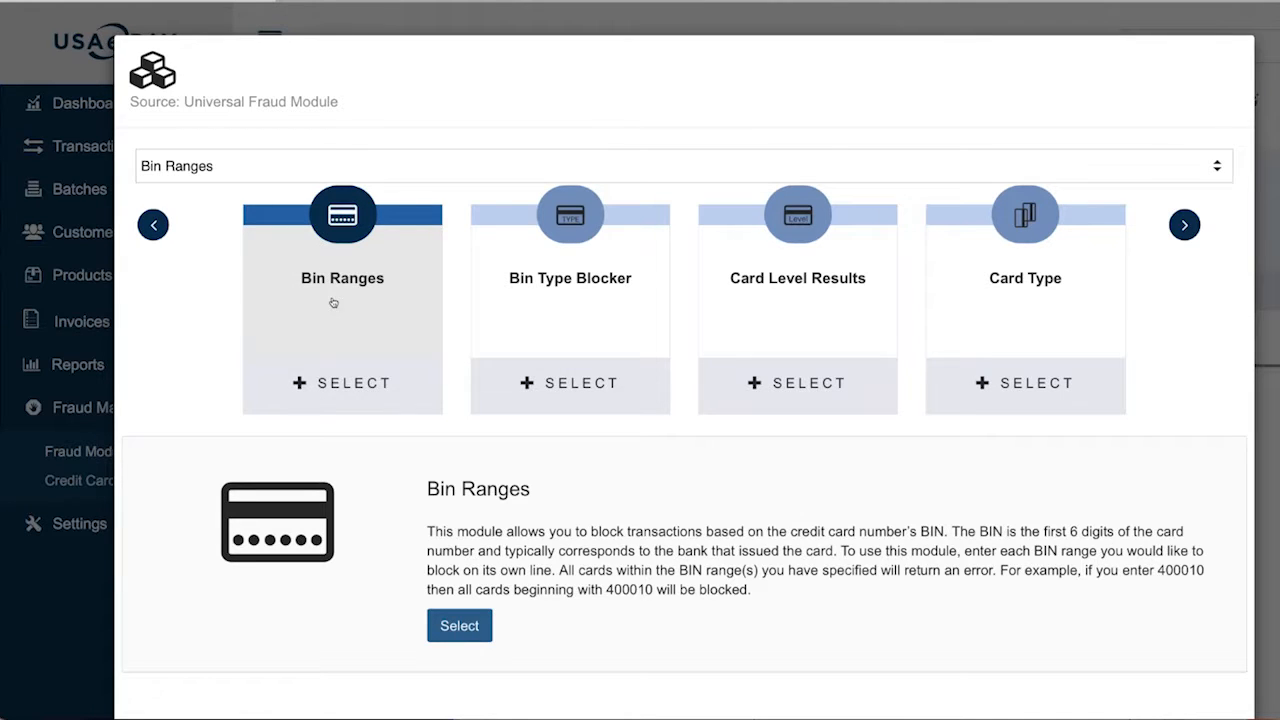
{"action": "left_click_drag", "start_coordinate": [572, 570], "coordinate": [784, 576]}
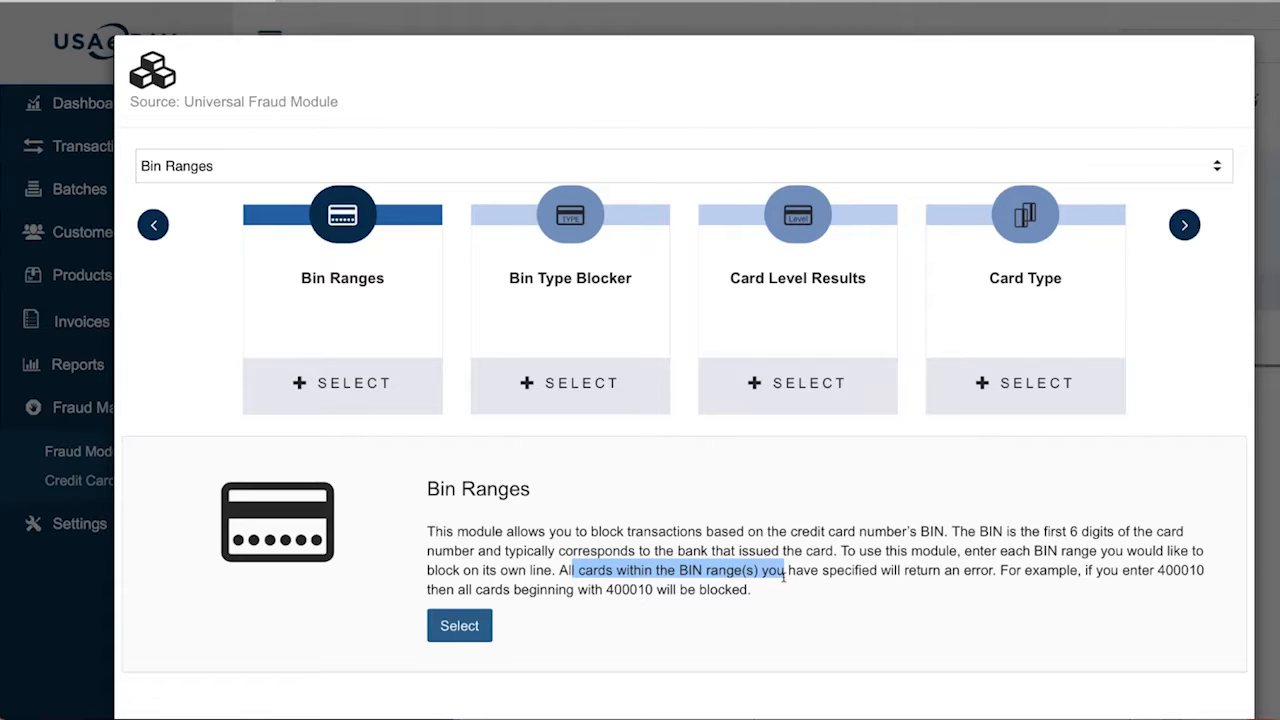
{"action": "left_click", "coordinate": [405, 398]}
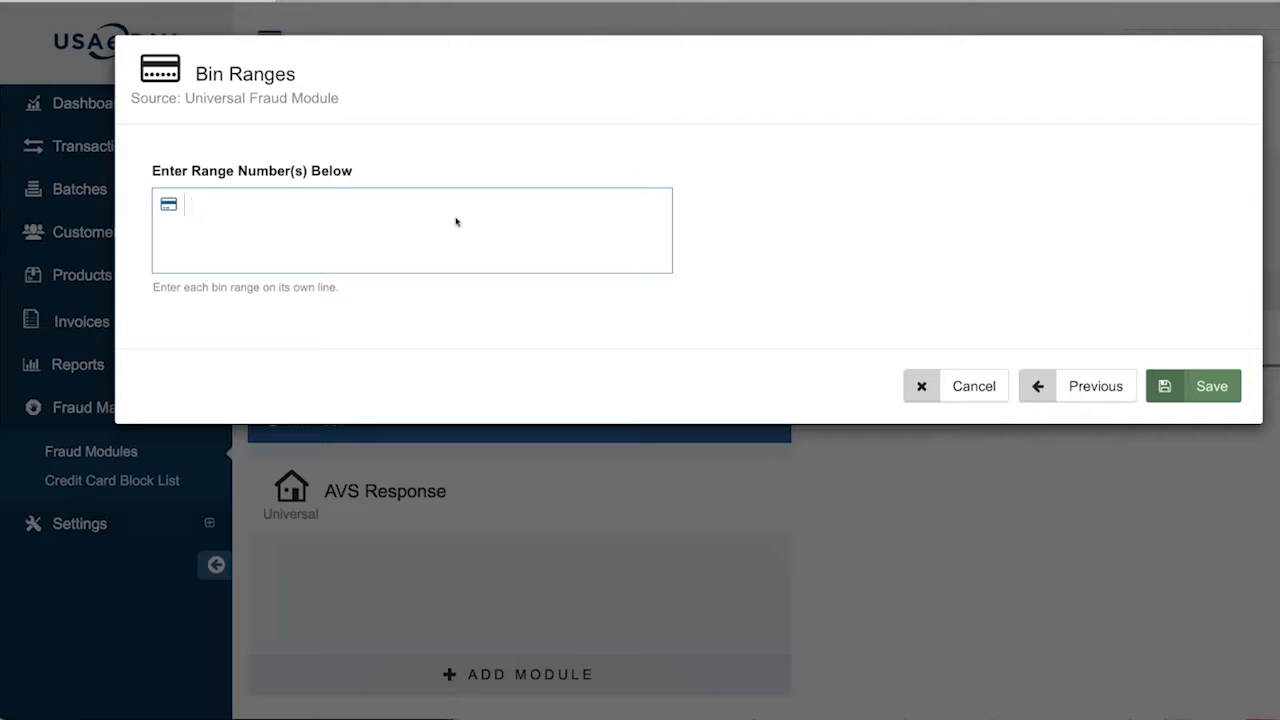
{"action": "type", "text": "500000-589552"}
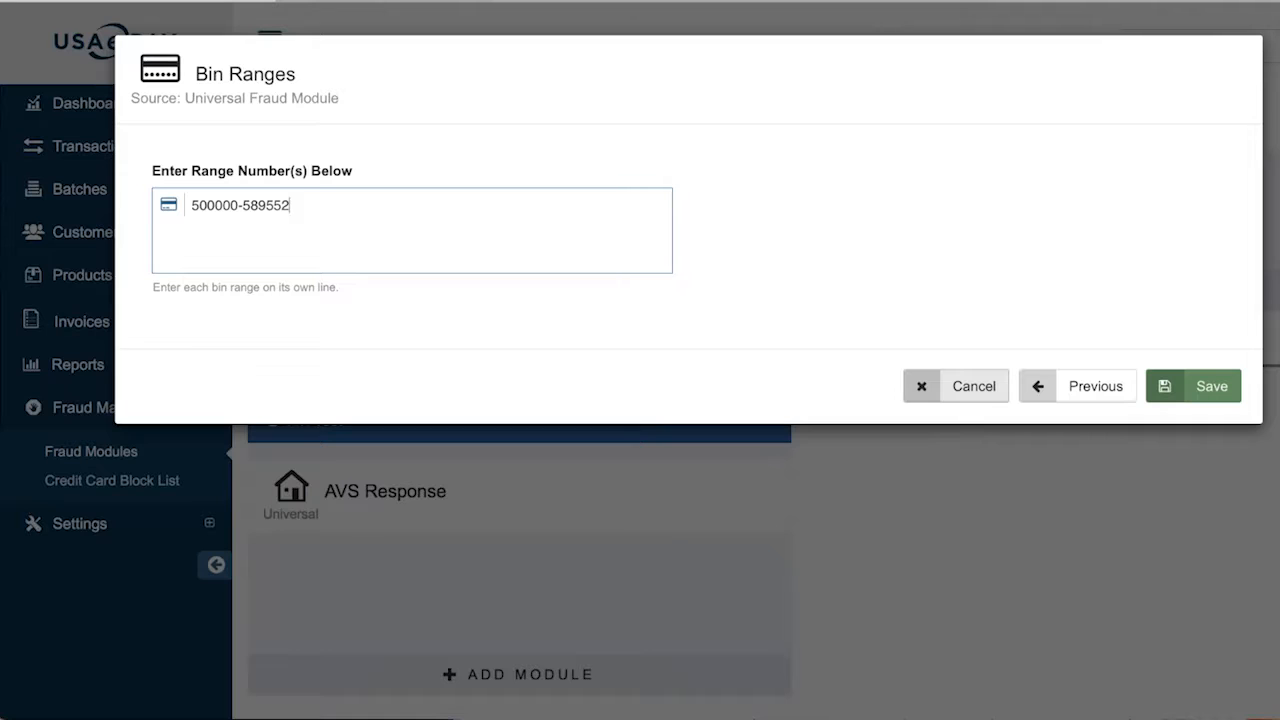
{"action": "left_click", "coordinate": [1088, 386]}
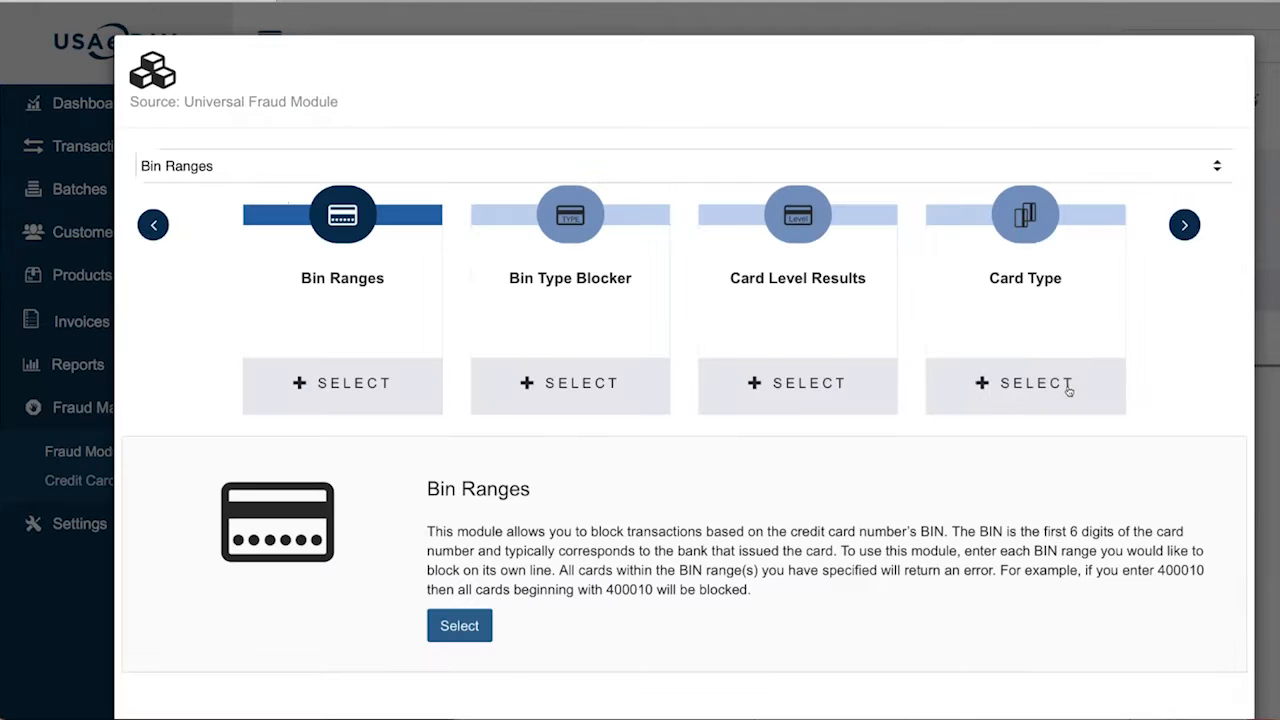
In Bin Type Blocker, toggle Amex All, Discover All and Visa Credit on and back off, then return
{"action": "left_click", "coordinate": [600, 388]}
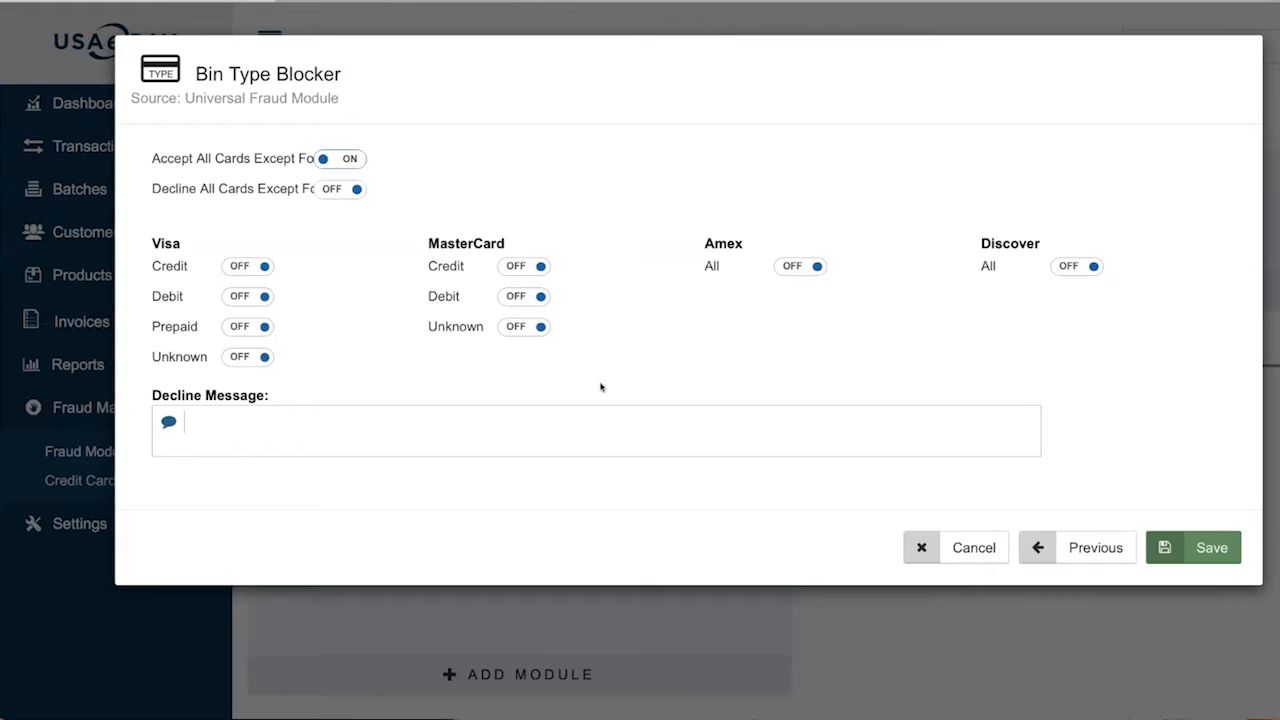
{"action": "left_click", "coordinate": [799, 267]}
{"action": "left_click", "coordinate": [806, 267]}
{"action": "left_click", "coordinate": [1063, 266]}
{"action": "left_click", "coordinate": [1095, 270]}
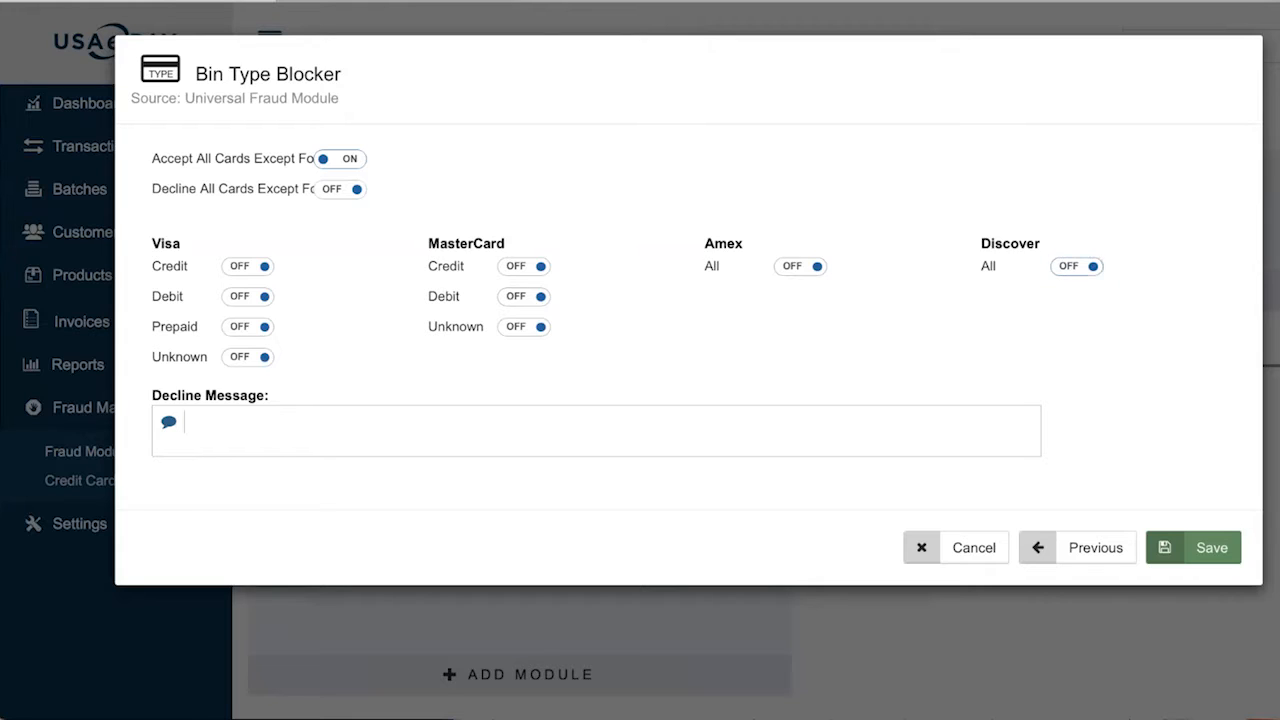
{"action": "left_click", "coordinate": [240, 268]}
{"action": "left_click", "coordinate": [240, 268]}
{"action": "left_click", "coordinate": [1078, 548]}
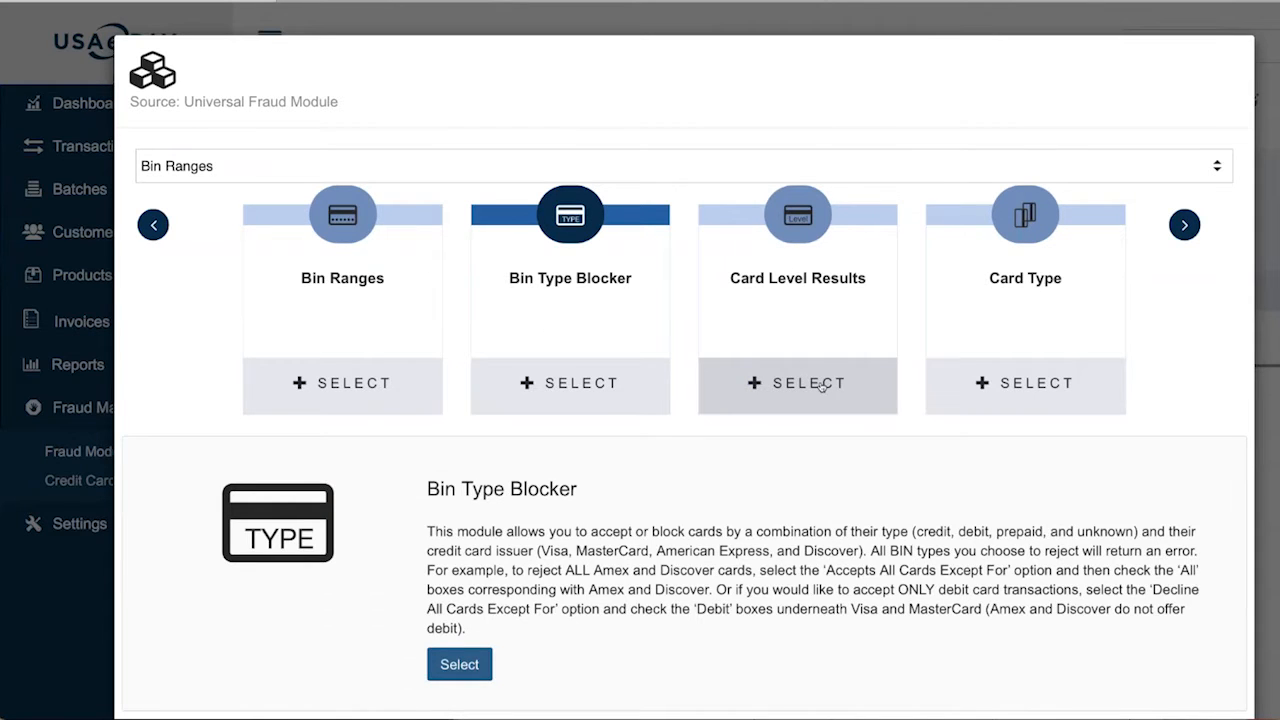
Look over the Card Level Results settings table and cancel without saving
{"action": "left_click", "coordinate": [822, 386]}
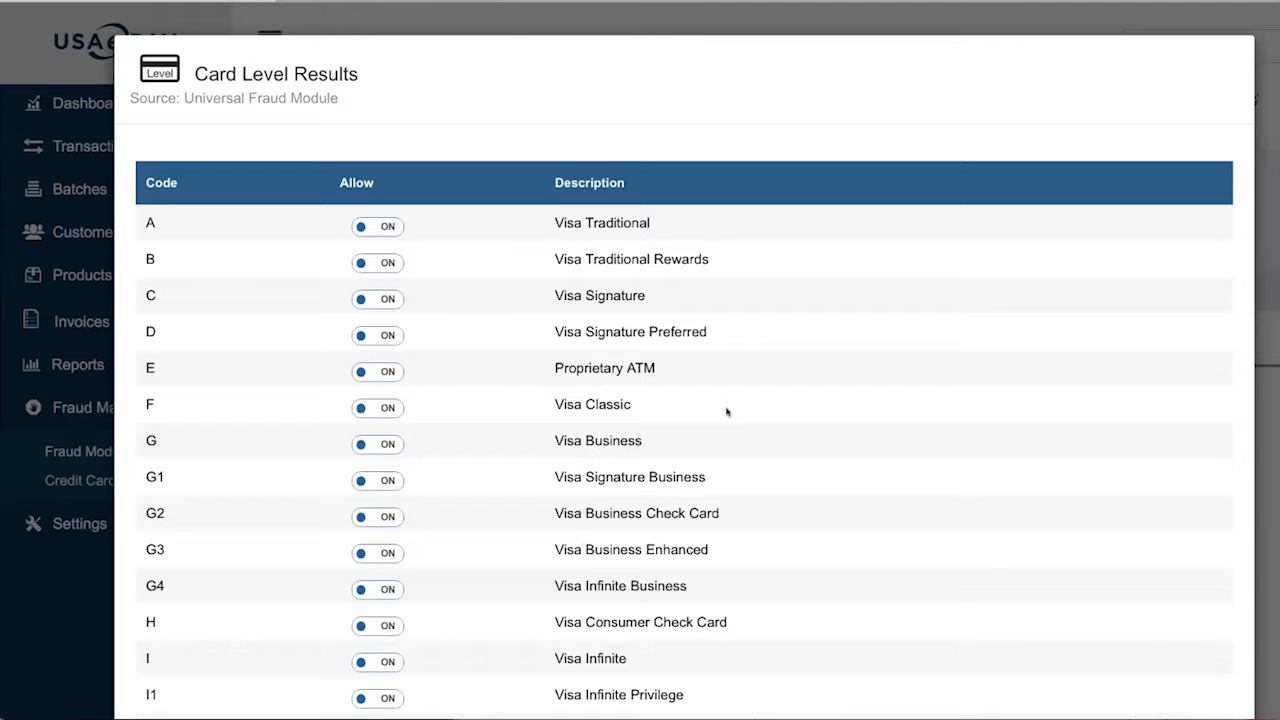
{"action": "scroll", "coordinate": [727, 412], "scroll_direction": "down", "scroll_amount": 10}
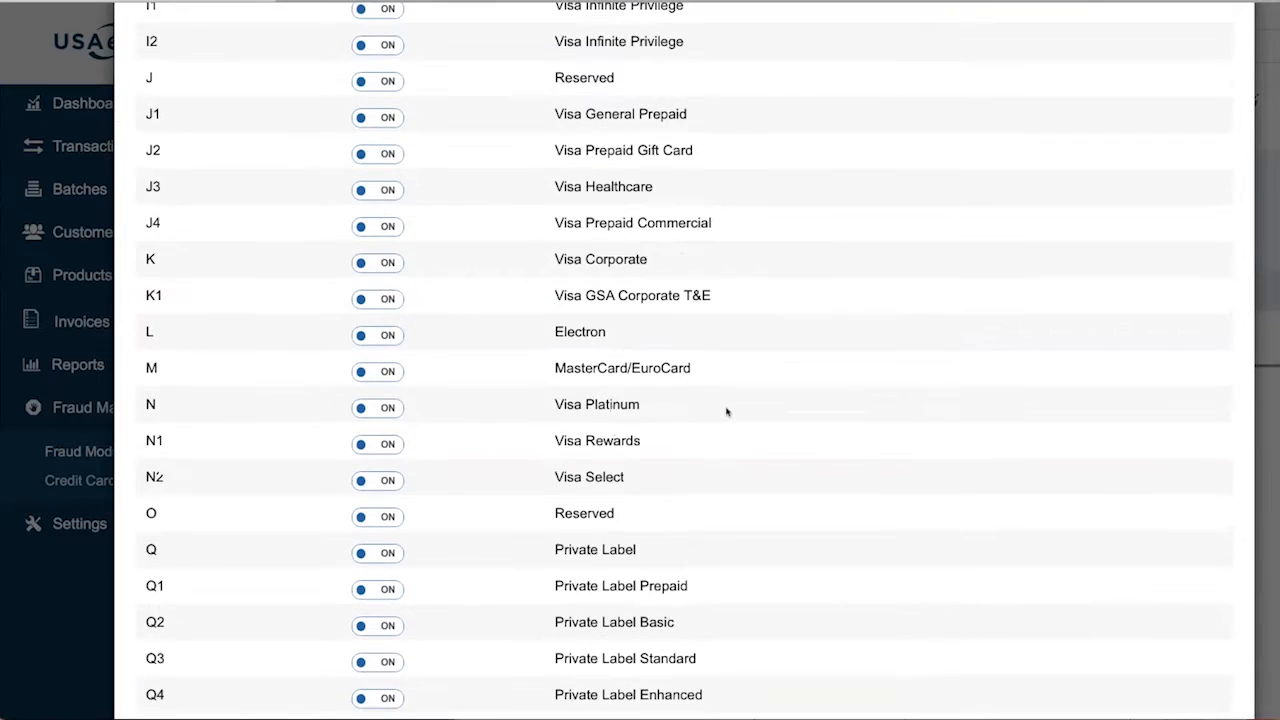
{"action": "scroll", "coordinate": [727, 412], "scroll_direction": "down", "scroll_amount": 5}
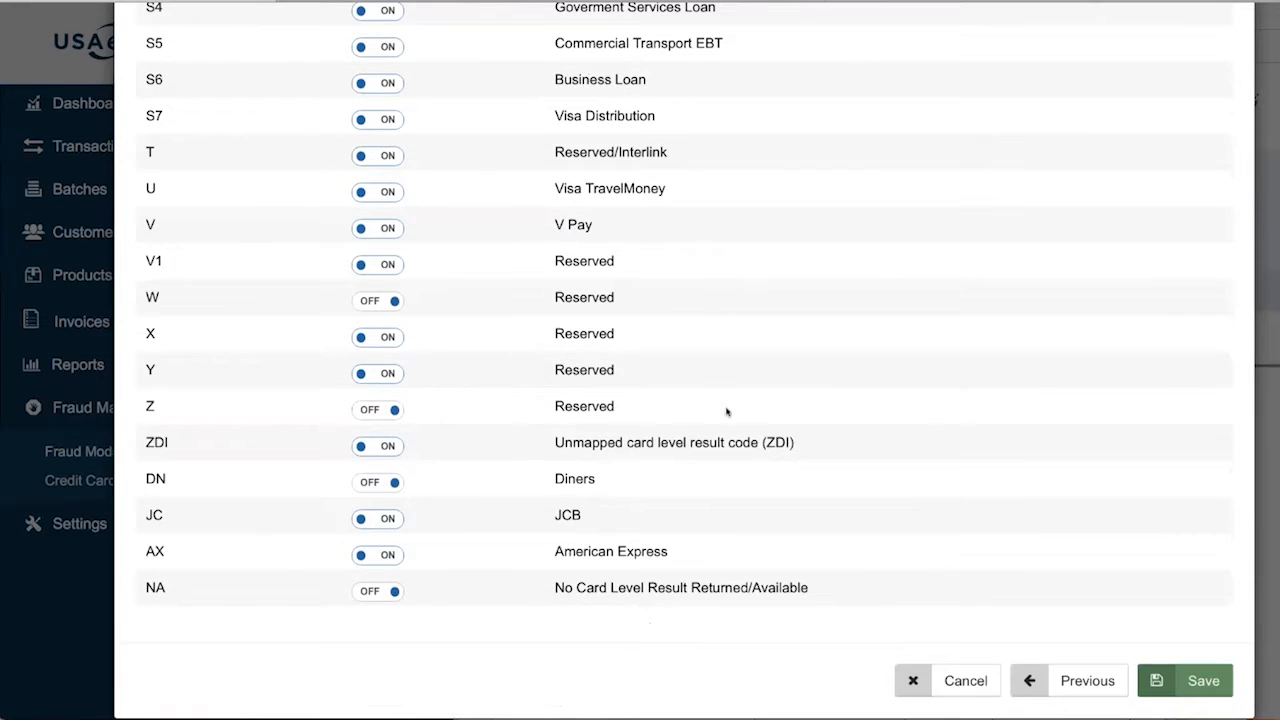
{"action": "left_click", "coordinate": [950, 681]}
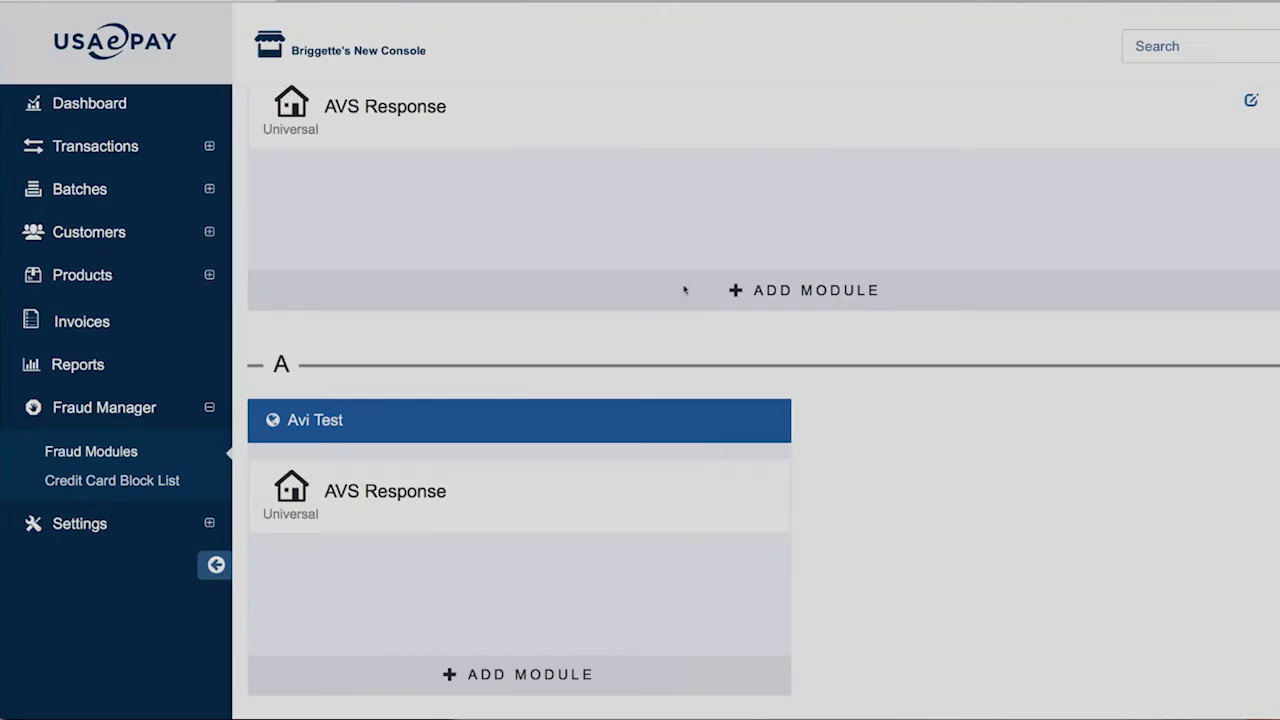
Reopen the module list and read the Card Level Results and Card Type descriptions
{"action": "left_click", "coordinate": [680, 289]}
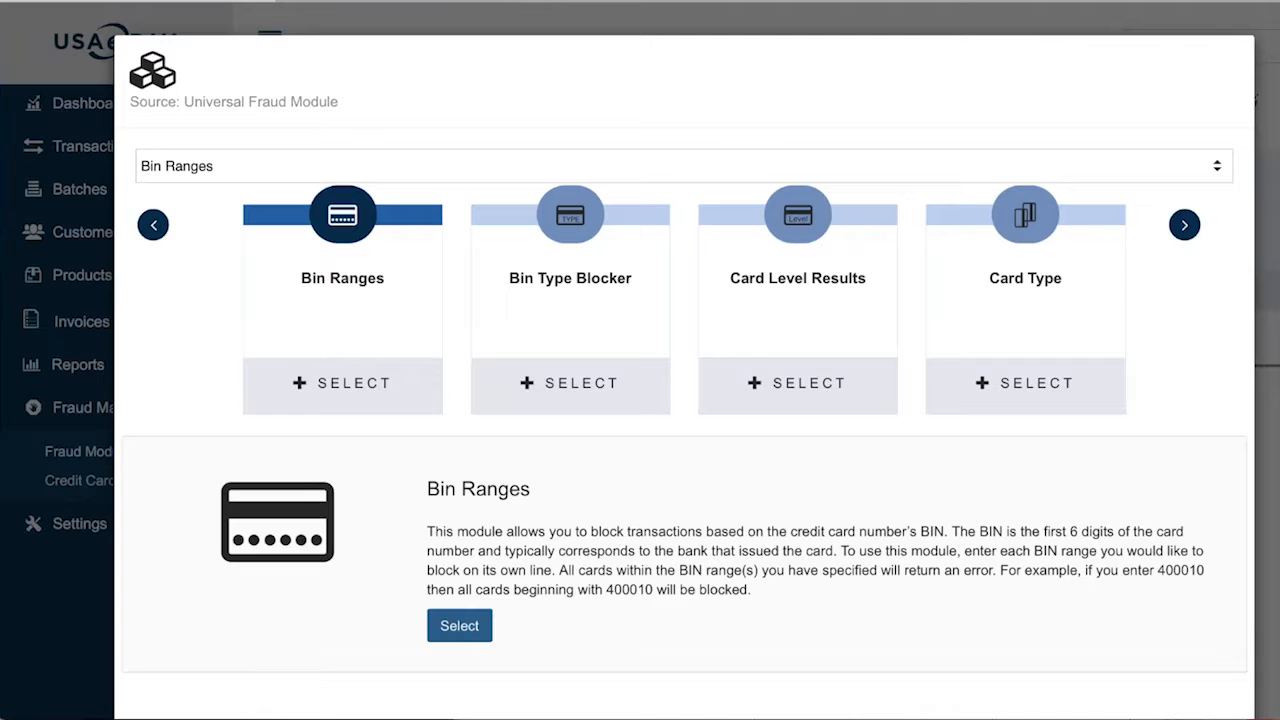
{"action": "left_click", "coordinate": [820, 286]}
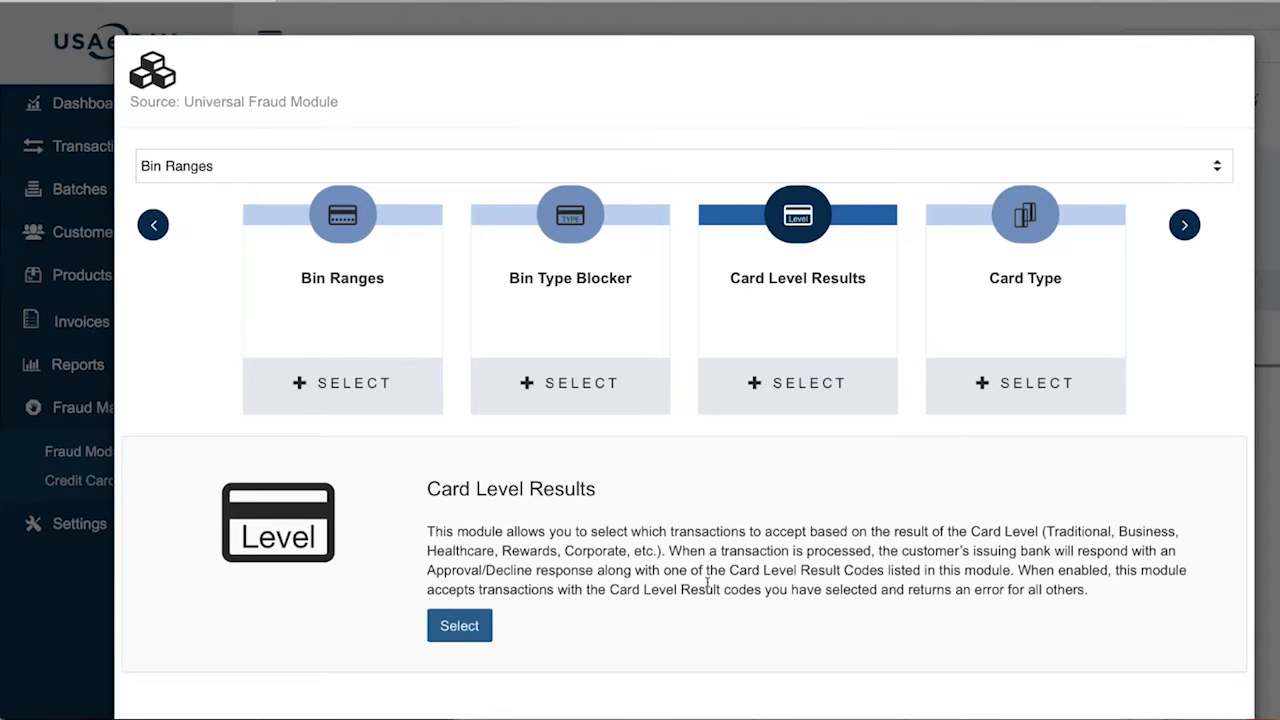
{"action": "left_click_drag", "start_coordinate": [669, 551], "coordinate": [1138, 587]}
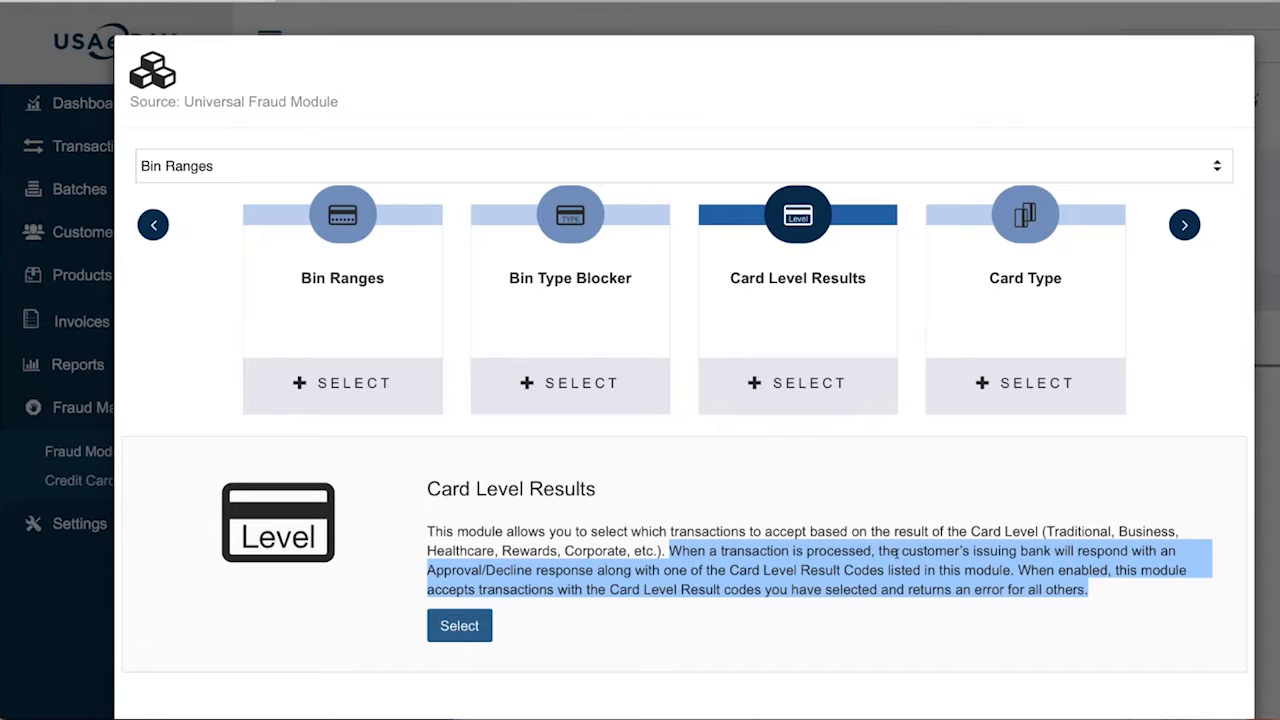
{"action": "left_click", "coordinate": [1028, 304]}
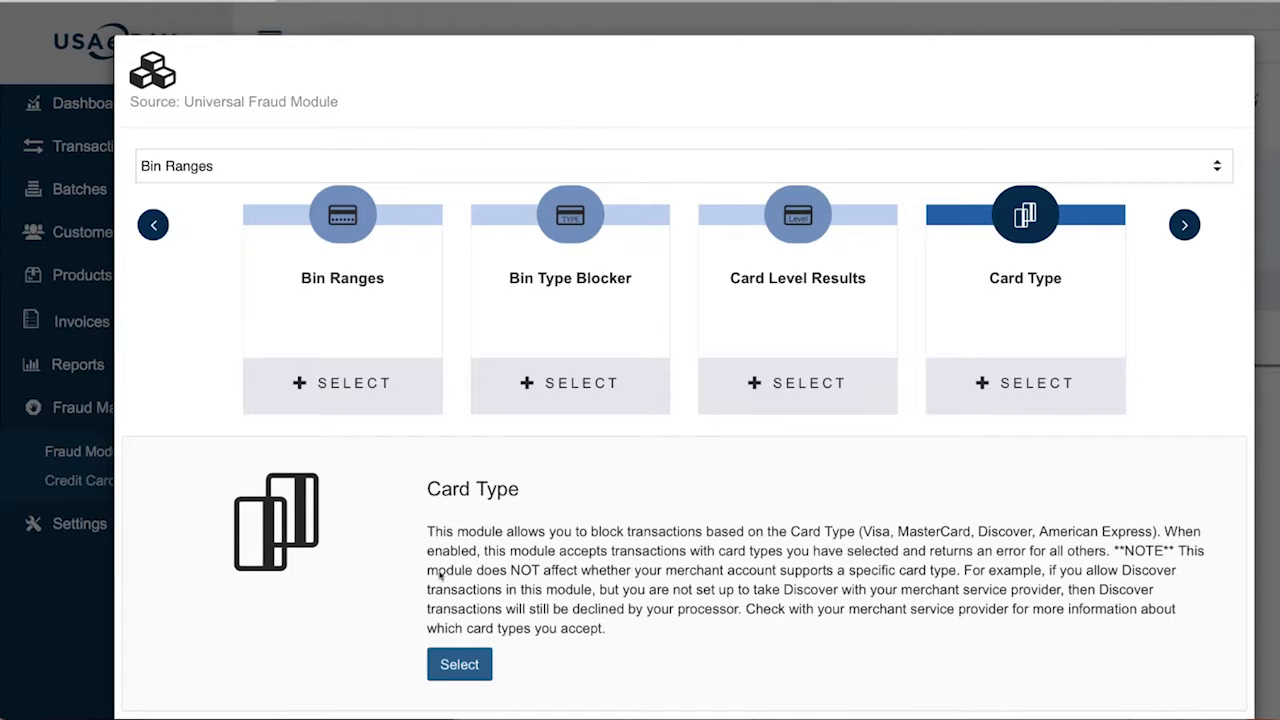
Review the Card Type settings, highlighting JCB and Diners Club, then page to the next modules
{"action": "left_click", "coordinate": [459, 665]}
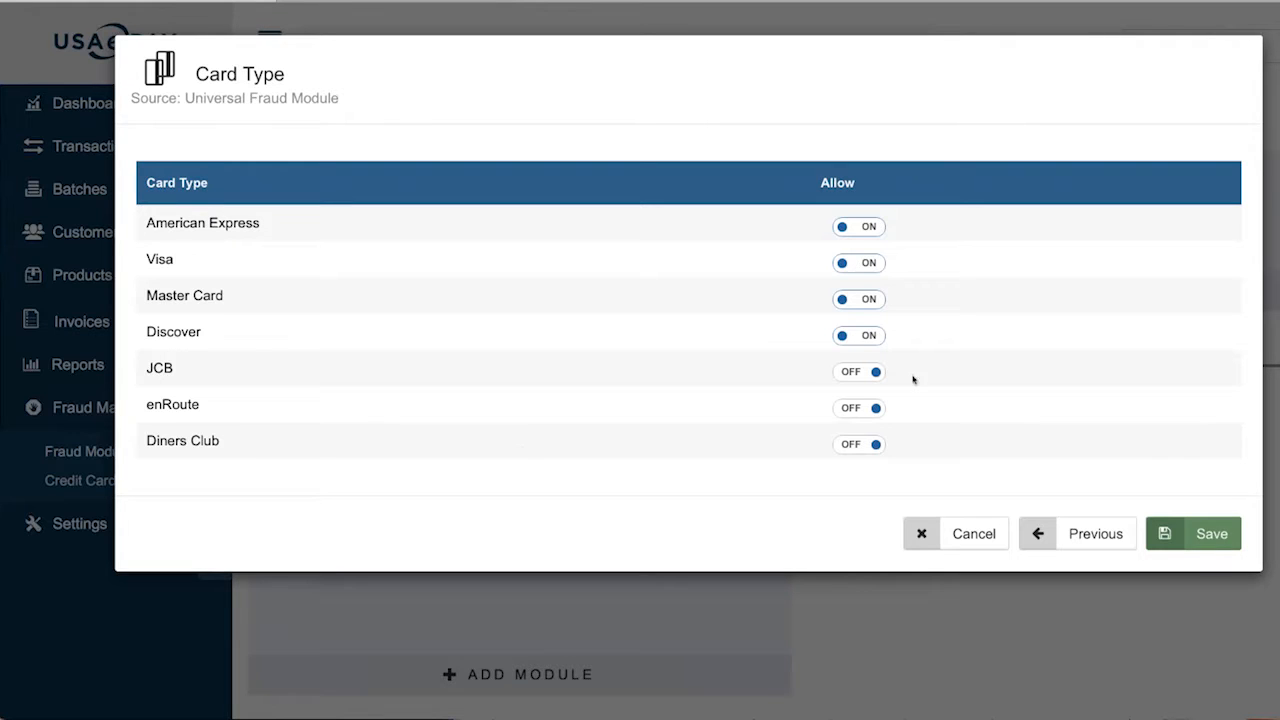
{"action": "left_click_drag", "start_coordinate": [176, 369], "coordinate": [135, 370]}
{"action": "left_click_drag", "start_coordinate": [190, 441], "coordinate": [150, 441]}
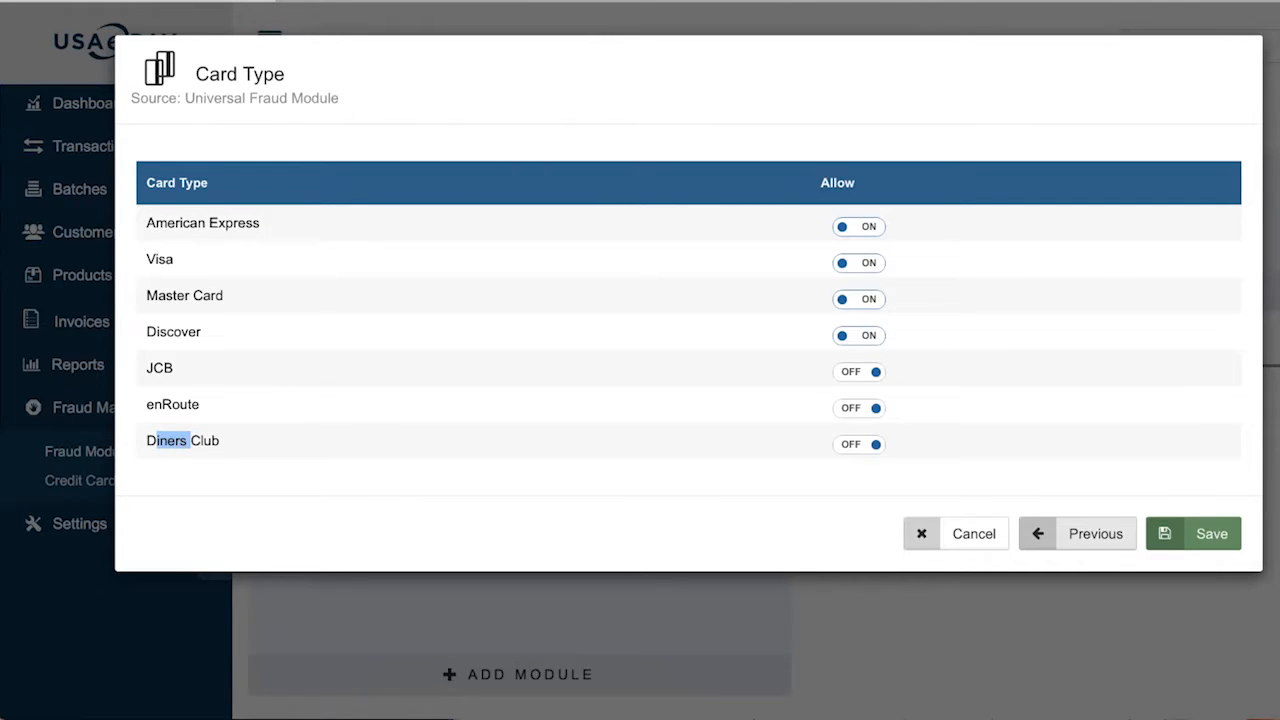
{"action": "left_click", "coordinate": [1078, 533]}
{"action": "left_click", "coordinate": [1184, 224]}
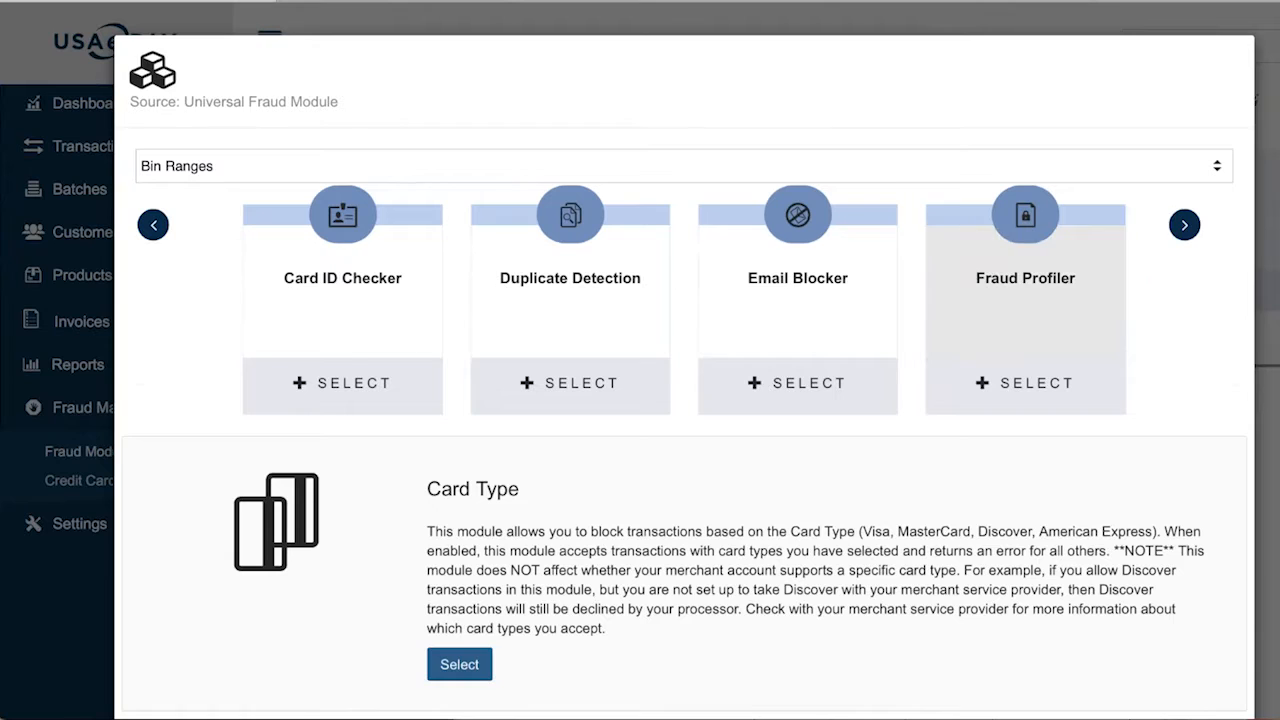
Inspect Card ID Checker's CVV2 result codes, highlighting Match and No Match, without saving changes
{"action": "left_click", "coordinate": [357, 322]}
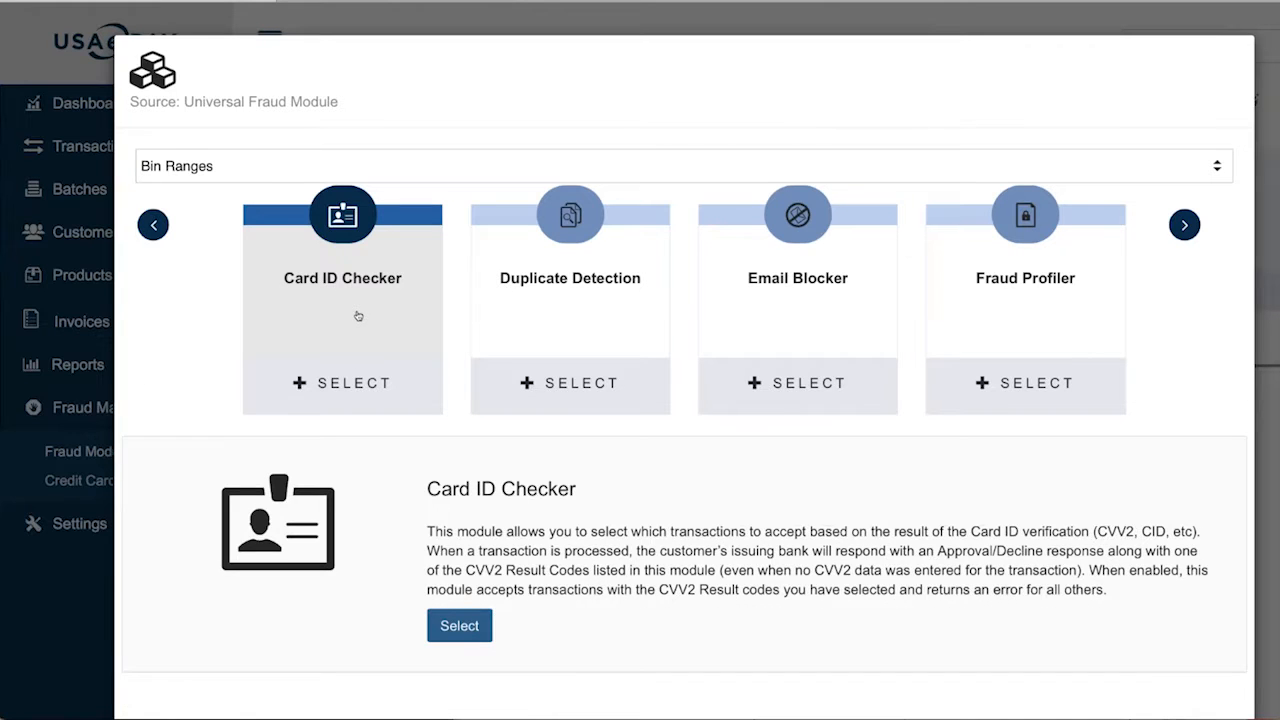
{"action": "left_click", "coordinate": [354, 397]}
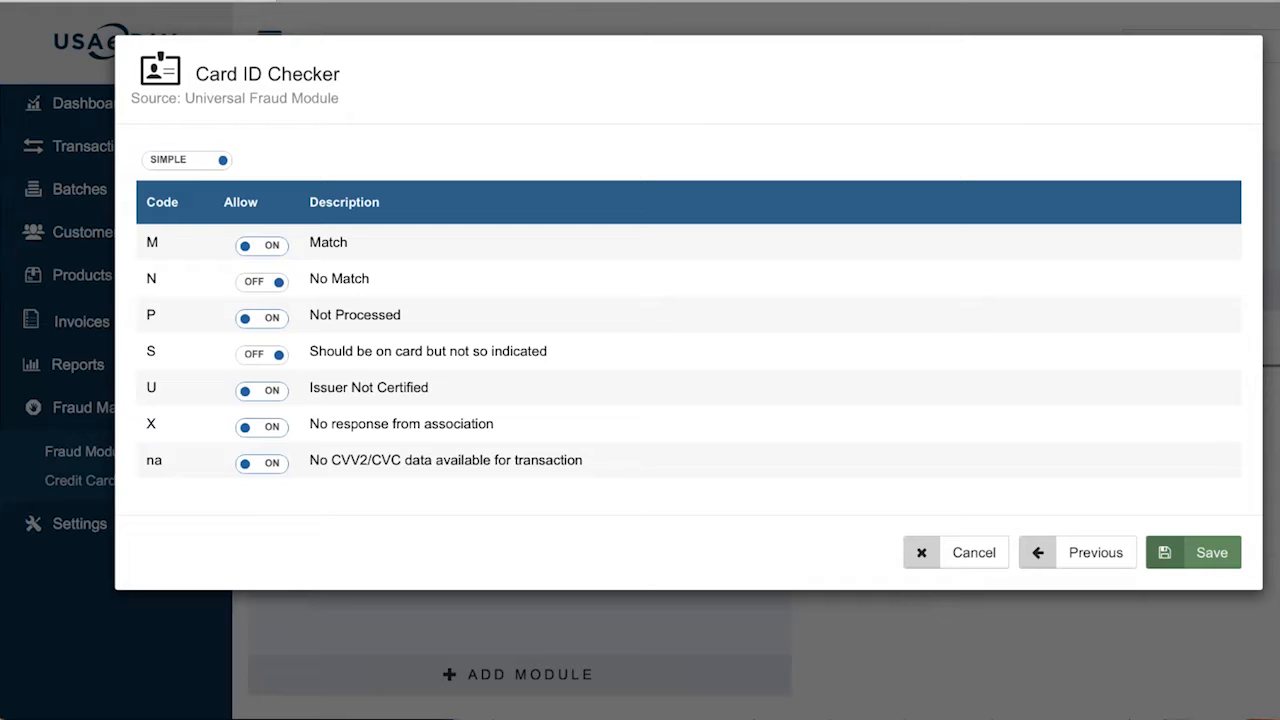
{"action": "left_click_drag", "start_coordinate": [309, 243], "coordinate": [374, 246]}
{"action": "left_click_drag", "start_coordinate": [310, 278], "coordinate": [374, 285]}
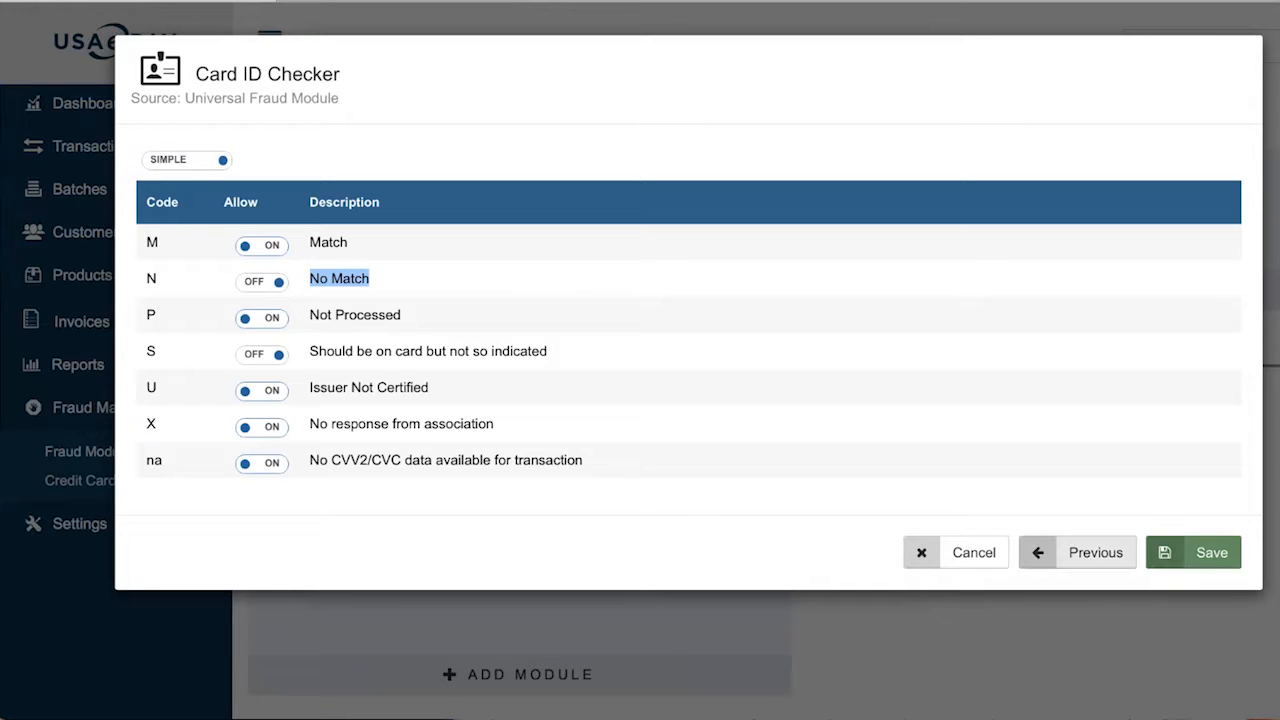
{"action": "left_click", "coordinate": [1090, 553]}
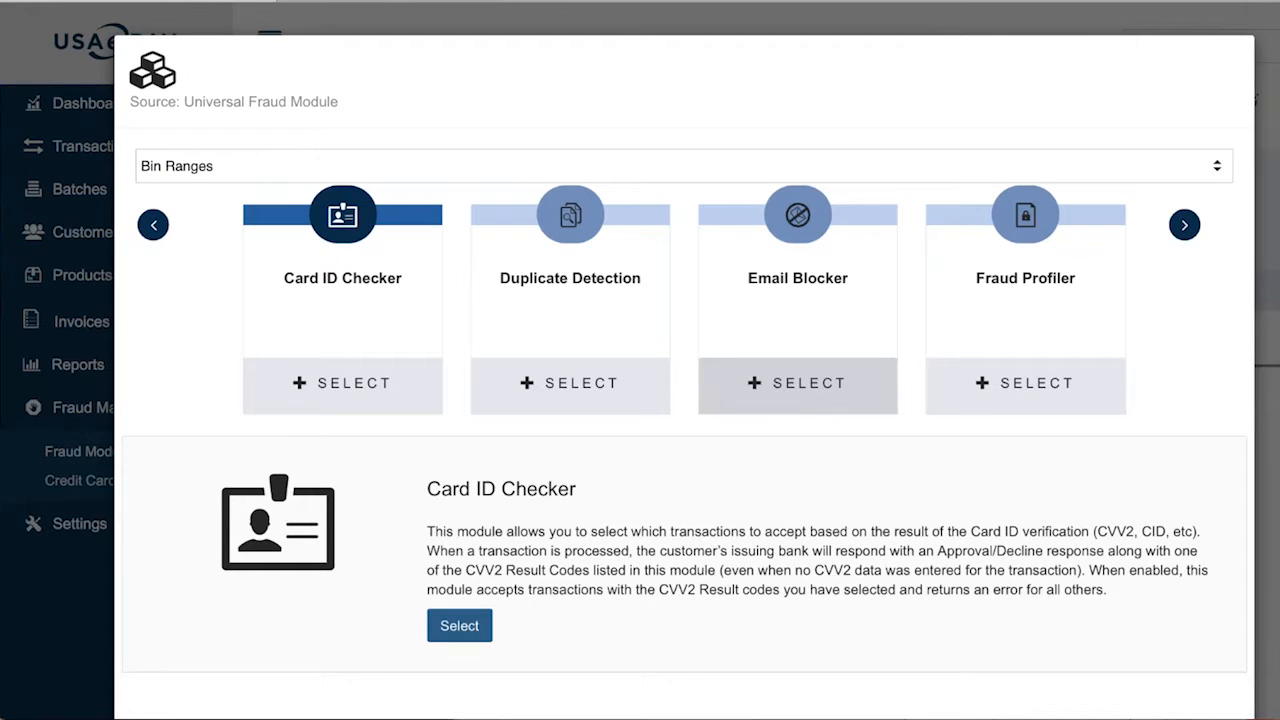
Read the Duplicate Detection description about blocking repeated card, amount and invoice transactions
{"action": "left_click", "coordinate": [536, 311]}
{"action": "scroll", "coordinate": [536, 311], "scroll_direction": "down", "scroll_amount": 3}
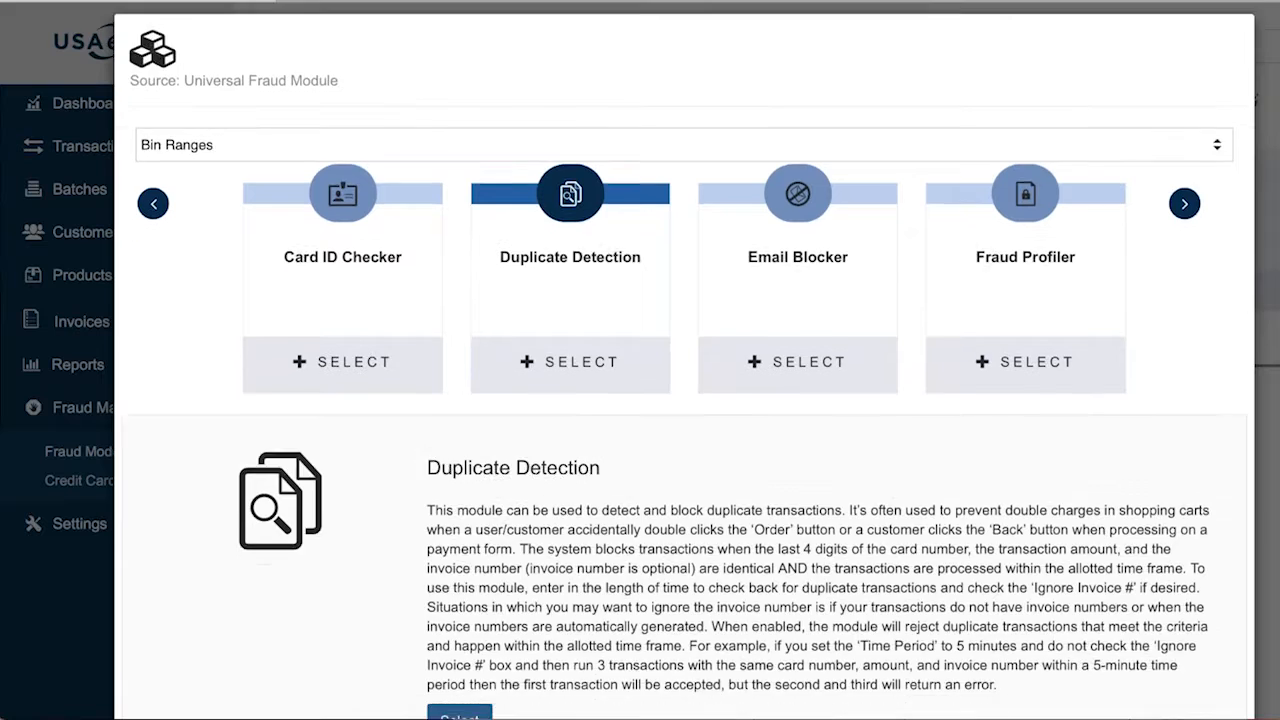
{"action": "scroll", "coordinate": [685, 360], "scroll_direction": "up", "scroll_amount": 1}
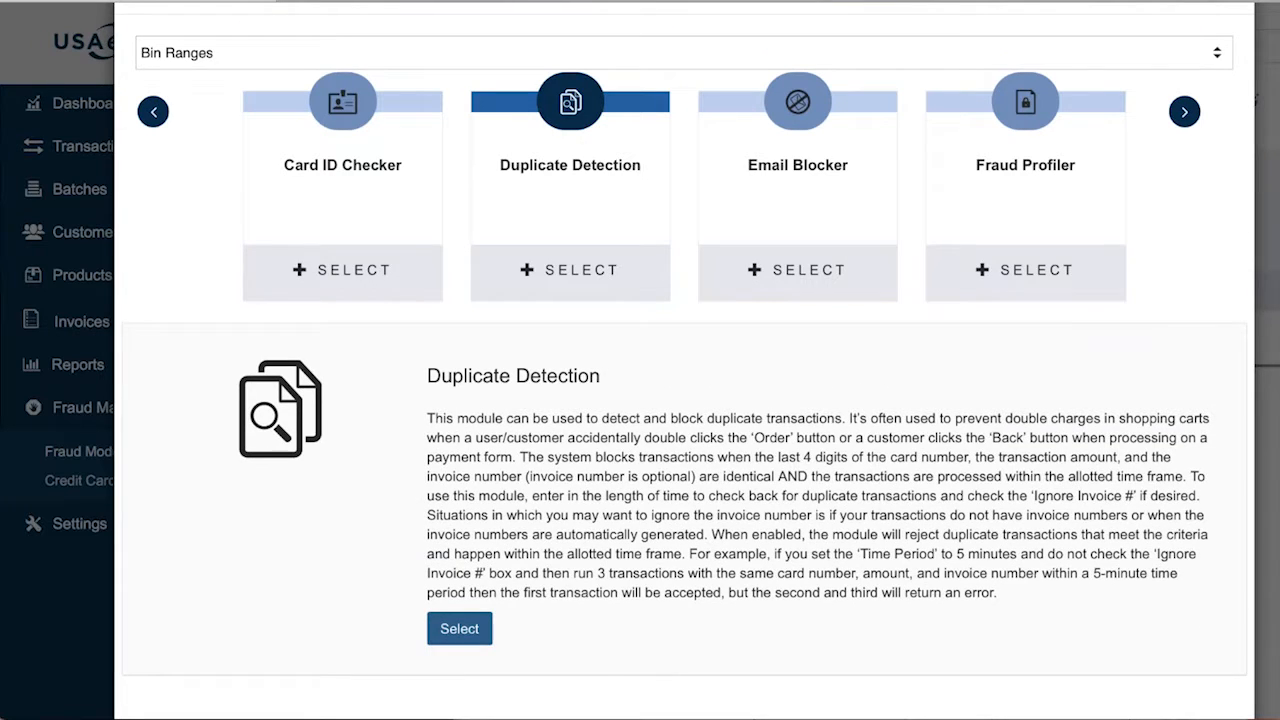
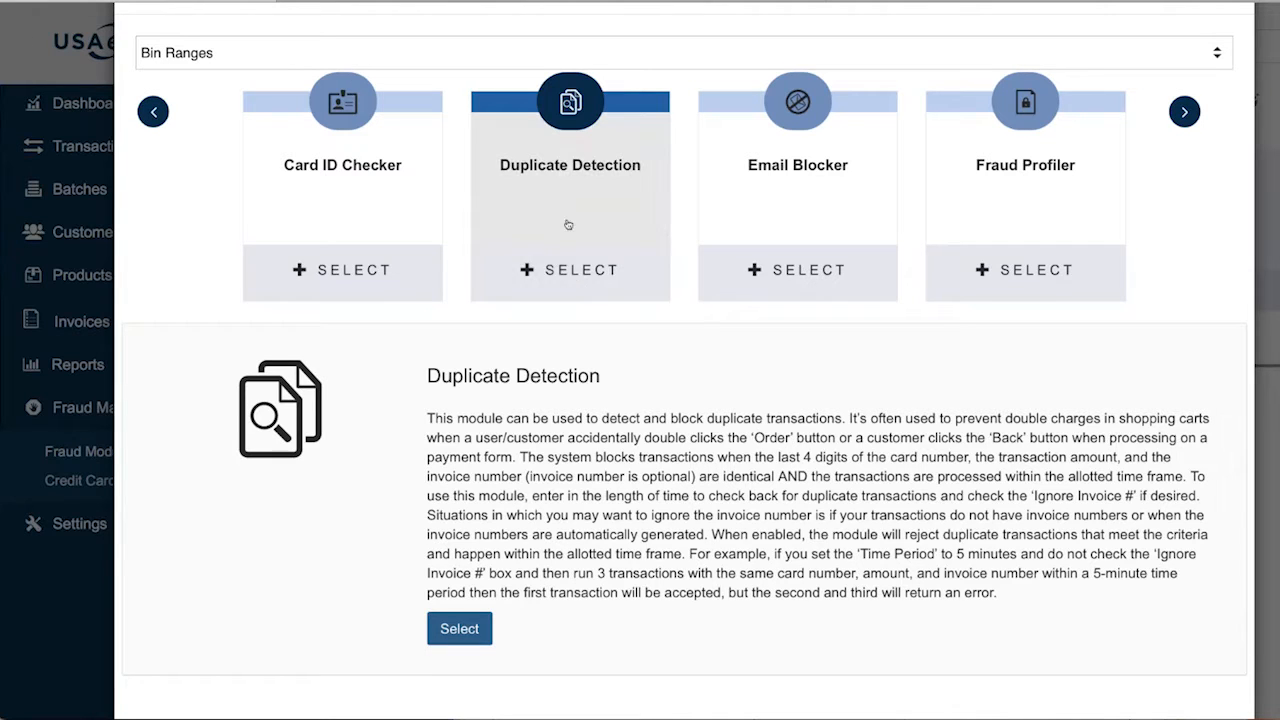
Open the Duplicate Detection module's settings from the fraud module picker
{"action": "left_click", "coordinate": [588, 278]}
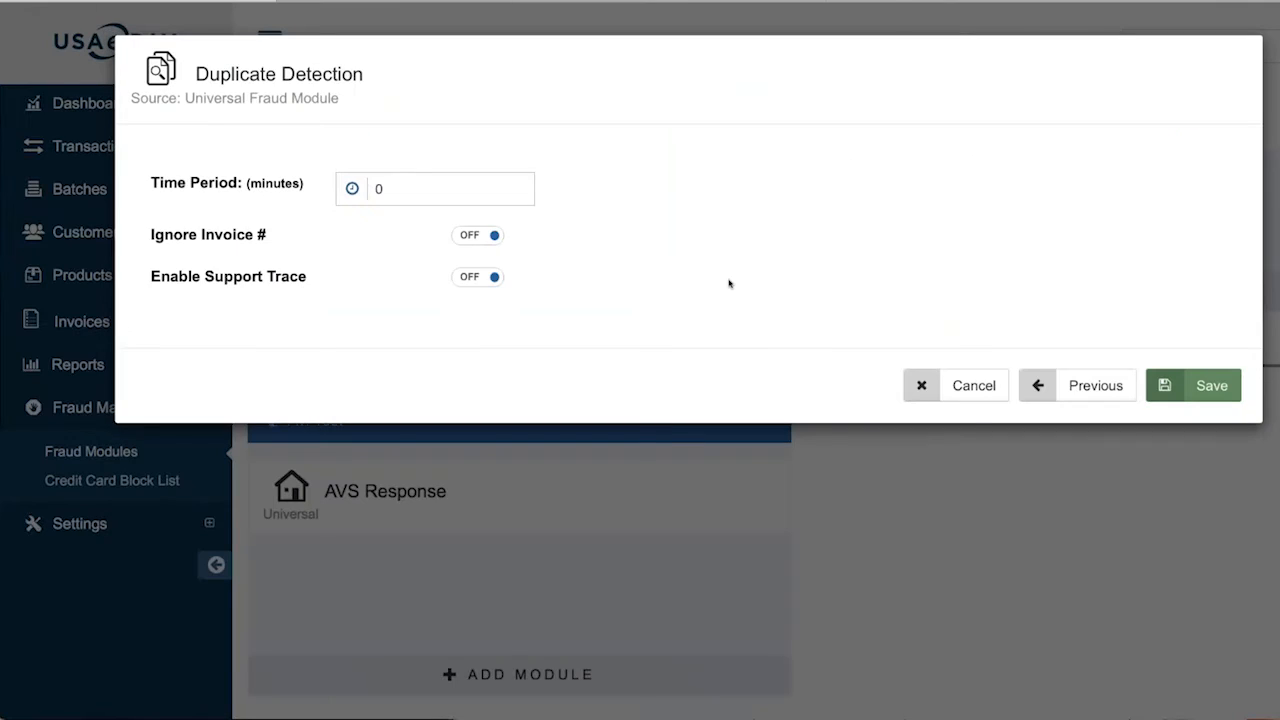
Set Duplicate Detection's Time Period to 10, turn Enable Support Trace on, and return to the modules
{"action": "double_click", "coordinate": [414, 183]}
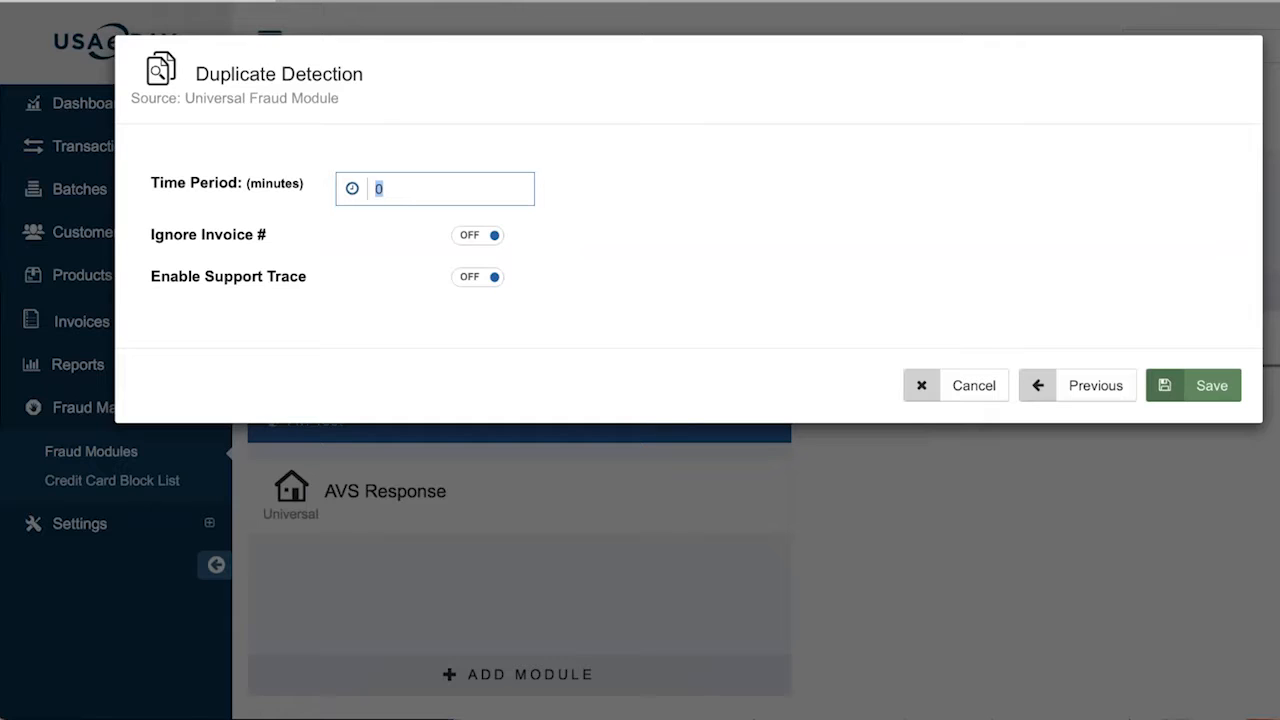
{"action": "type", "text": "10"}
{"action": "left_click", "coordinate": [480, 282]}
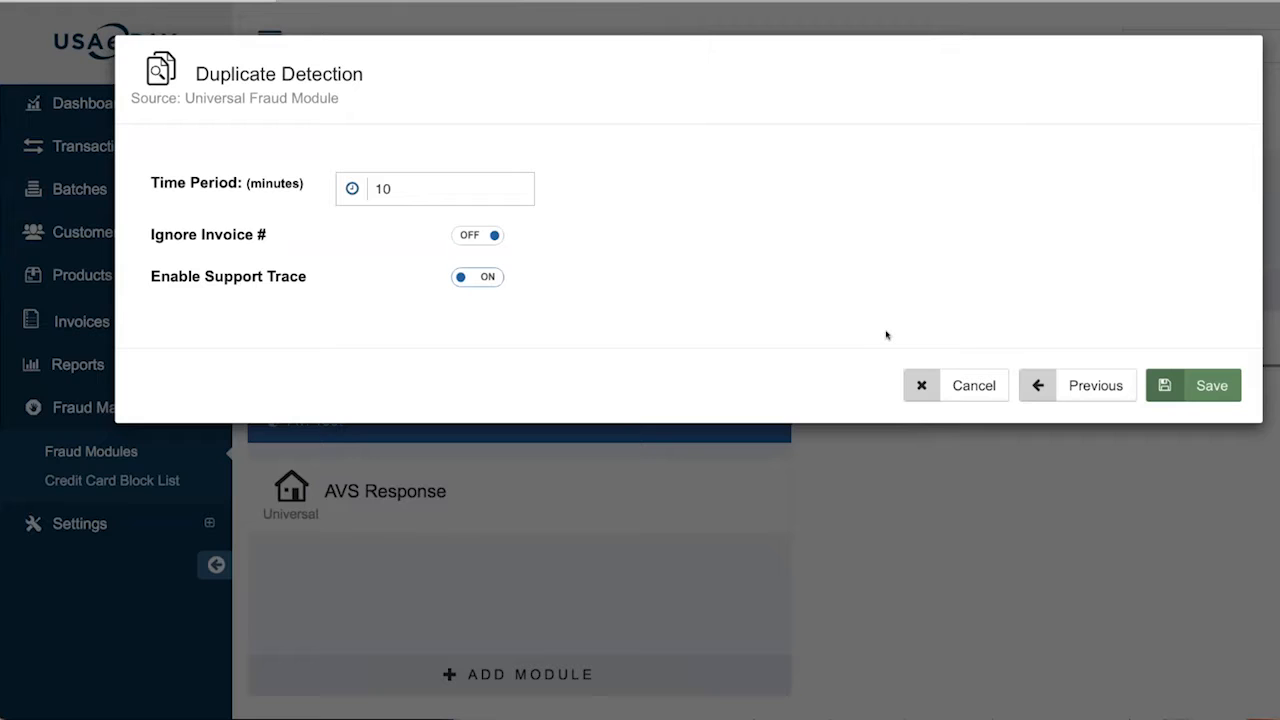
{"action": "left_click", "coordinate": [1040, 385]}
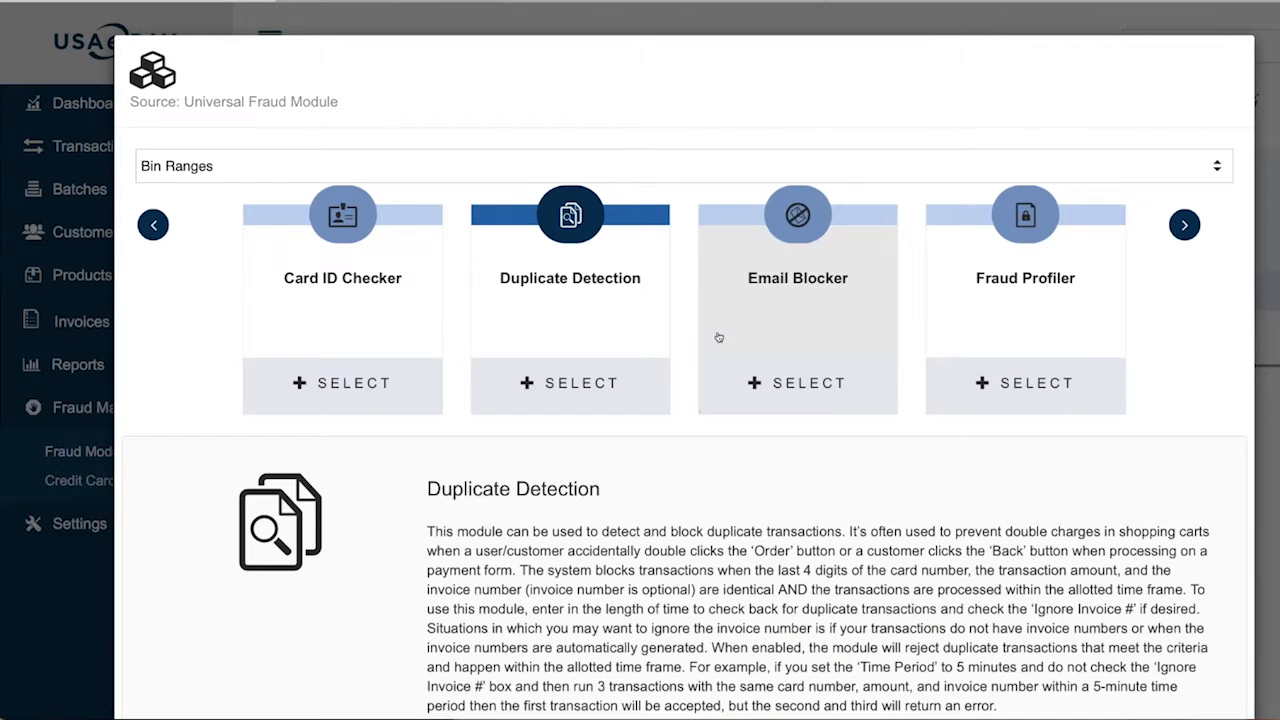
Preview the Email Blocker settings, then choose the Fraud Profiler module
{"action": "left_click", "coordinate": [786, 312]}
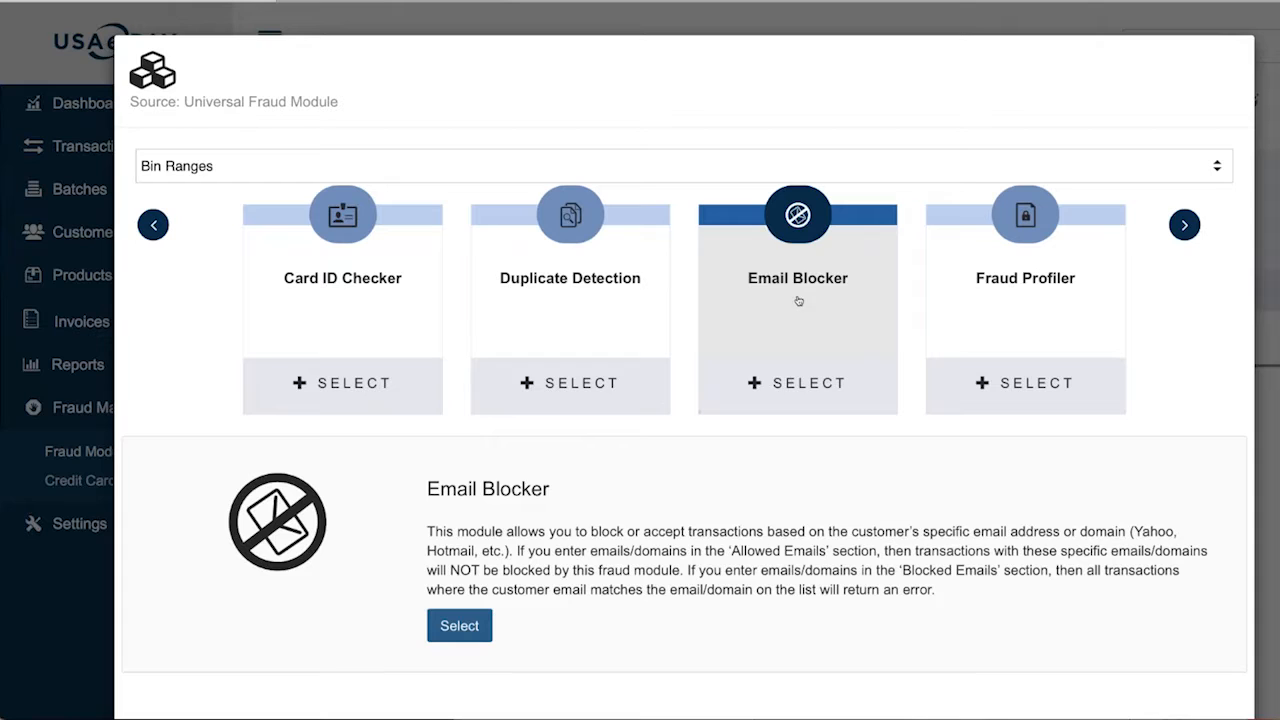
{"action": "left_click", "coordinate": [800, 383]}
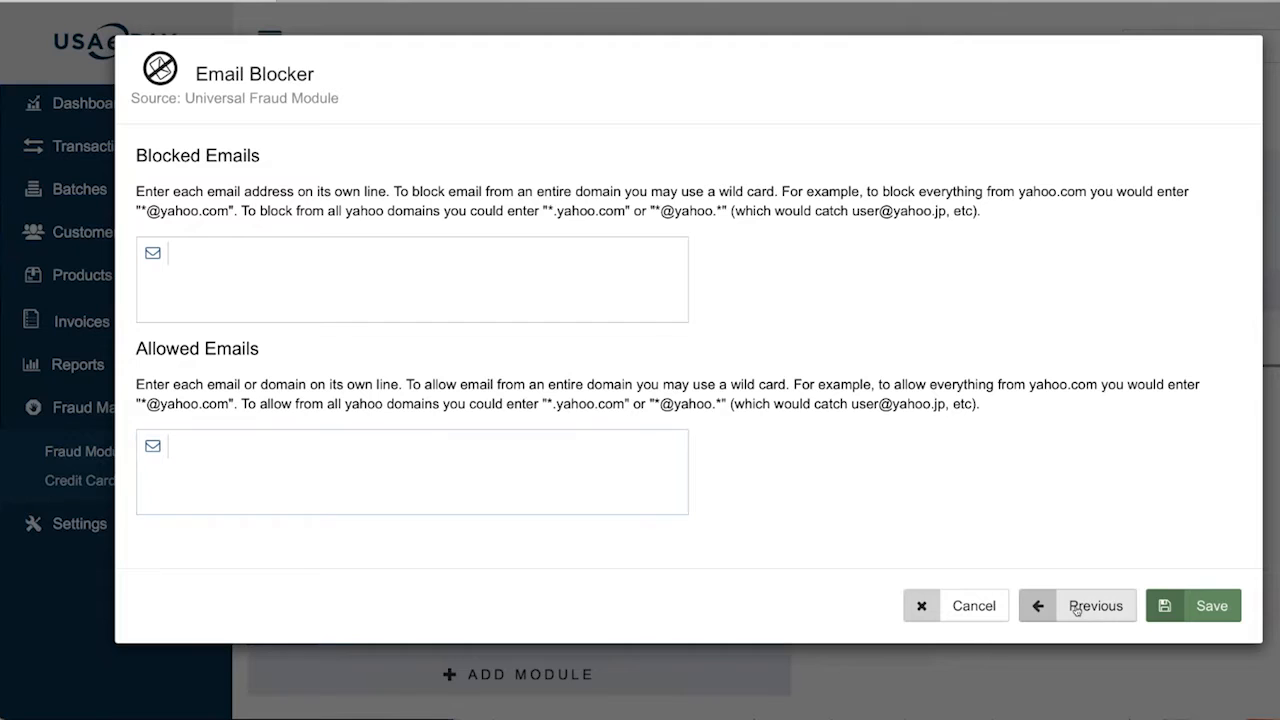
{"action": "left_click", "coordinate": [1072, 611]}
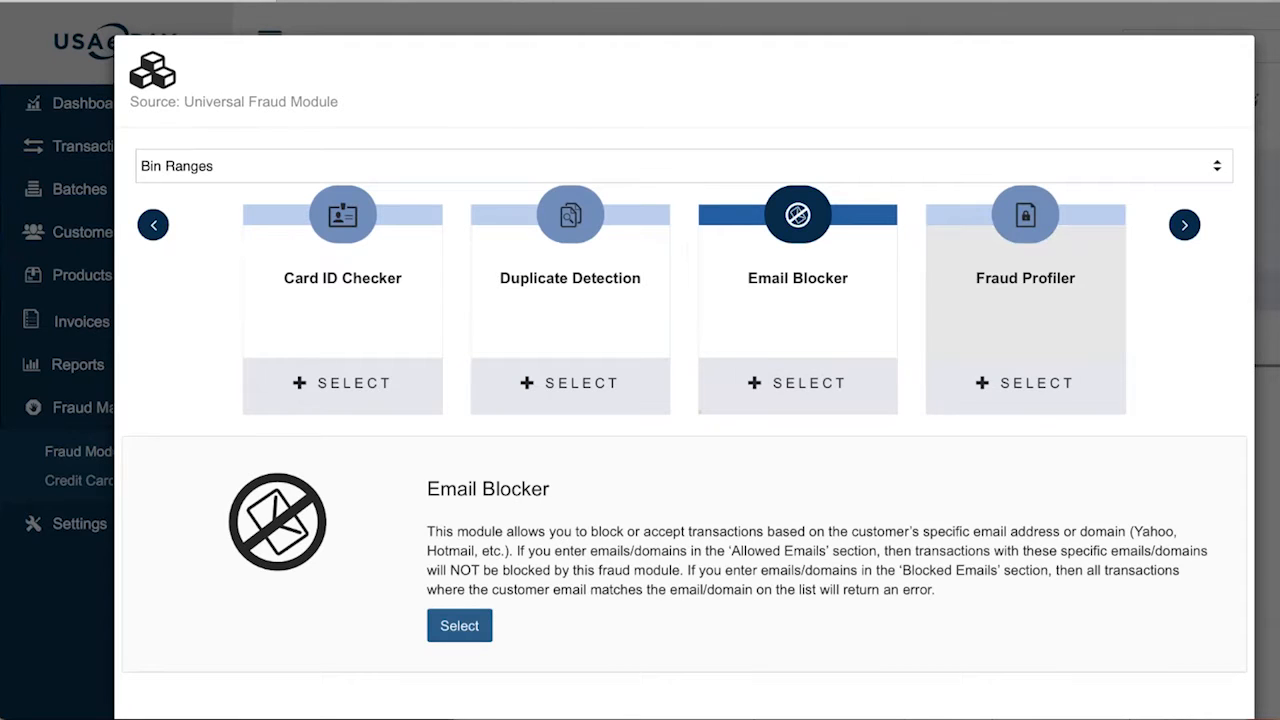
{"action": "left_click", "coordinate": [1026, 350]}
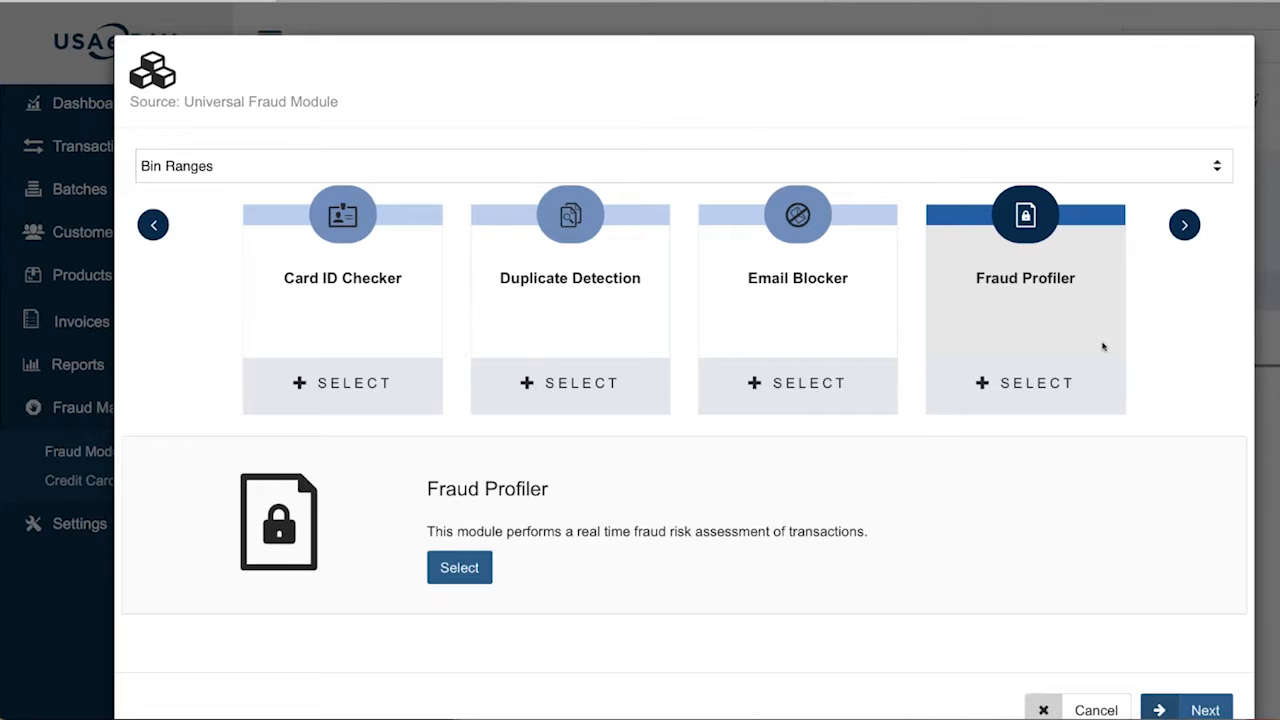
Preview the Fraud Profiler settings, then advance the carousel to the next fraud modules
{"action": "left_click", "coordinate": [1062, 383]}
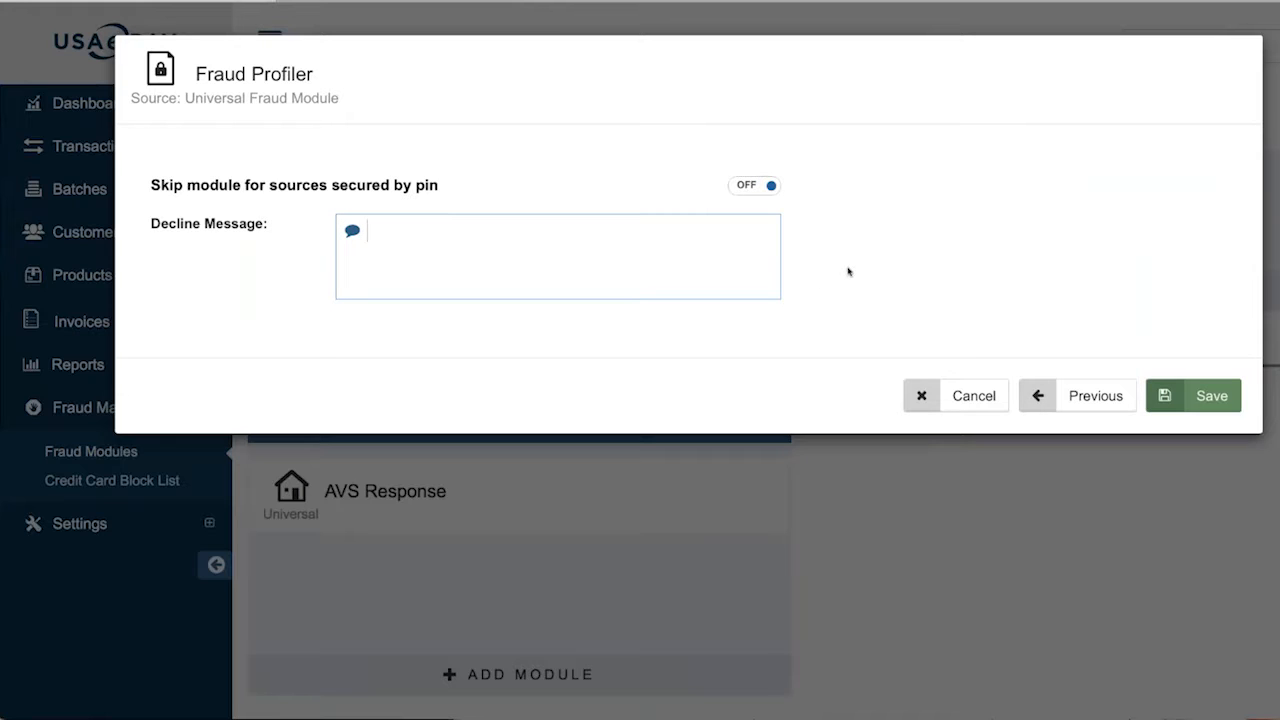
{"action": "left_click", "coordinate": [1089, 396]}
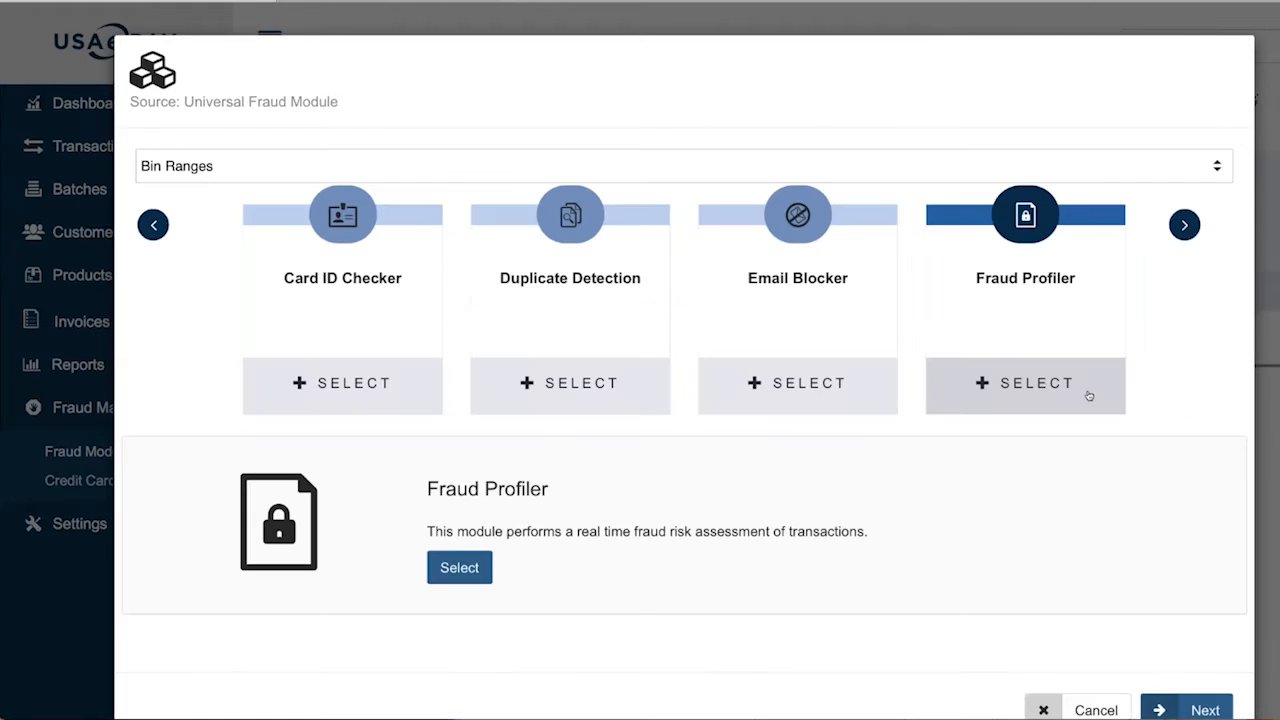
{"action": "left_click", "coordinate": [1185, 226]}
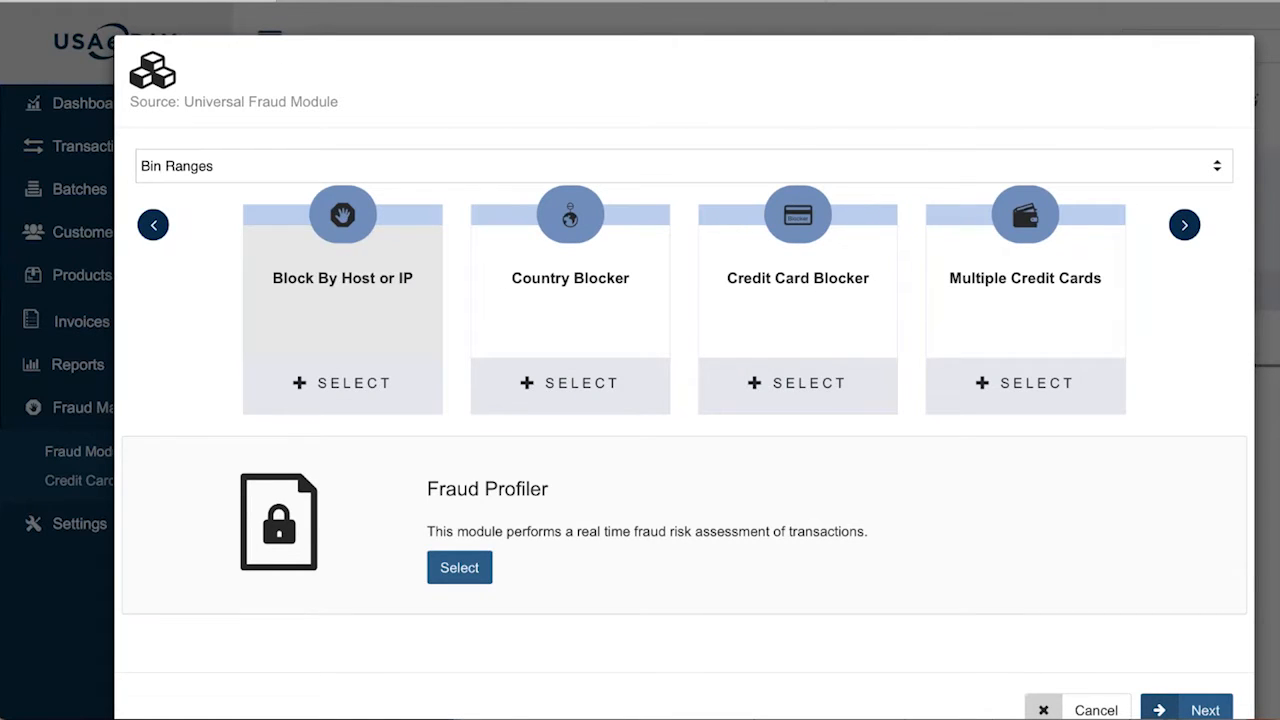
Copy the example IP 192.0.0.1 into the Block By Host or IP block list
{"action": "left_click", "coordinate": [390, 313]}
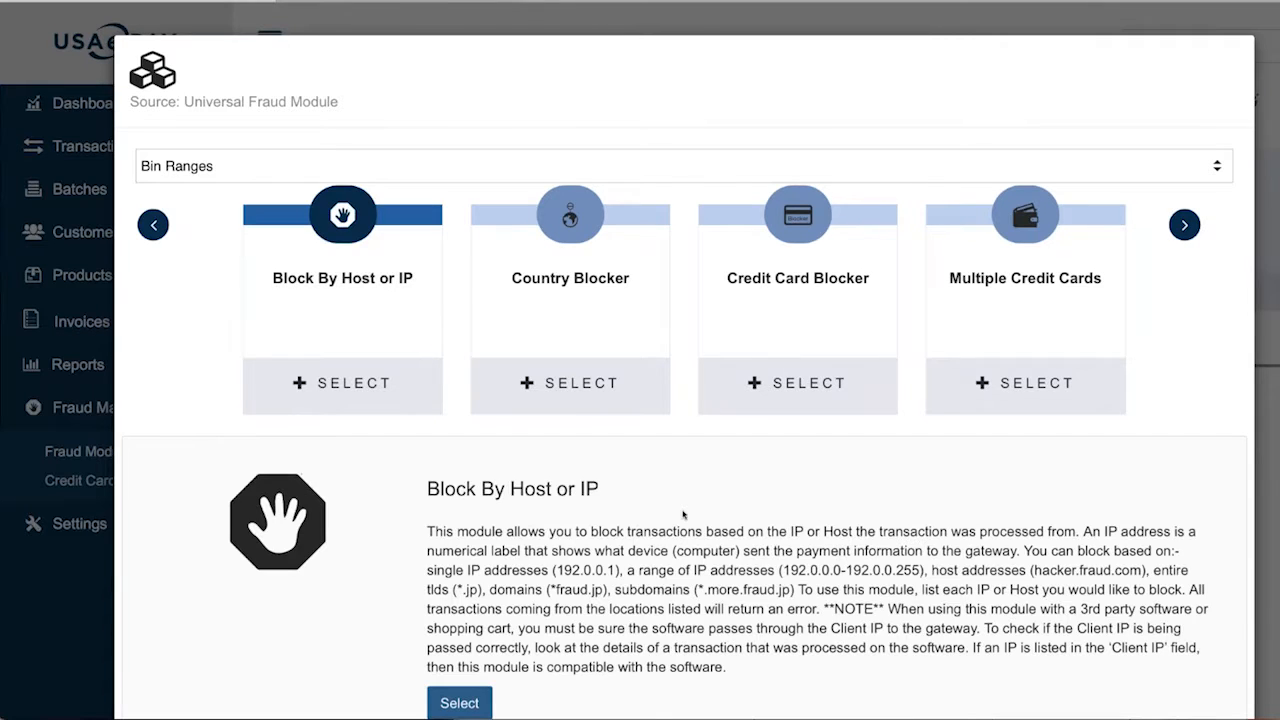
{"action": "scroll", "coordinate": [683, 514], "scroll_direction": "down", "scroll_amount": 3}
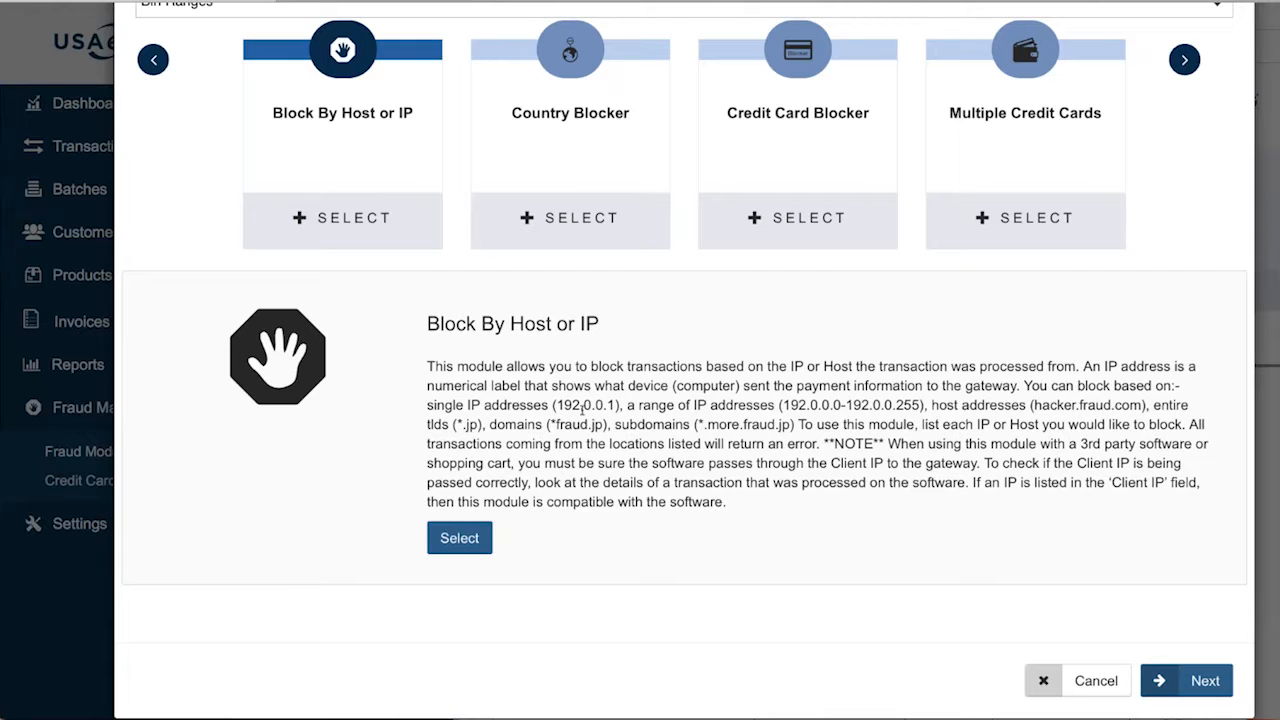
{"action": "left_click_drag", "start_coordinate": [556, 405], "coordinate": [614, 405]}
{"action": "key", "text": "ctrl+c"}
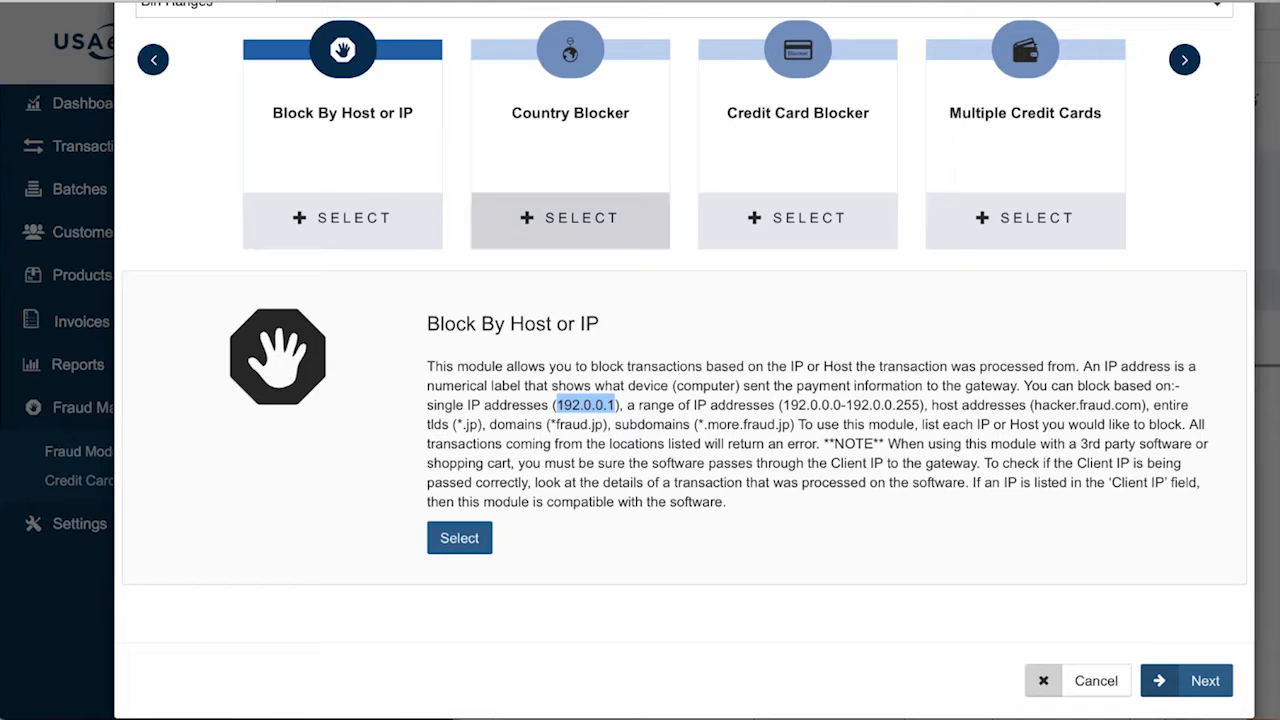
{"action": "left_click", "coordinate": [370, 217]}
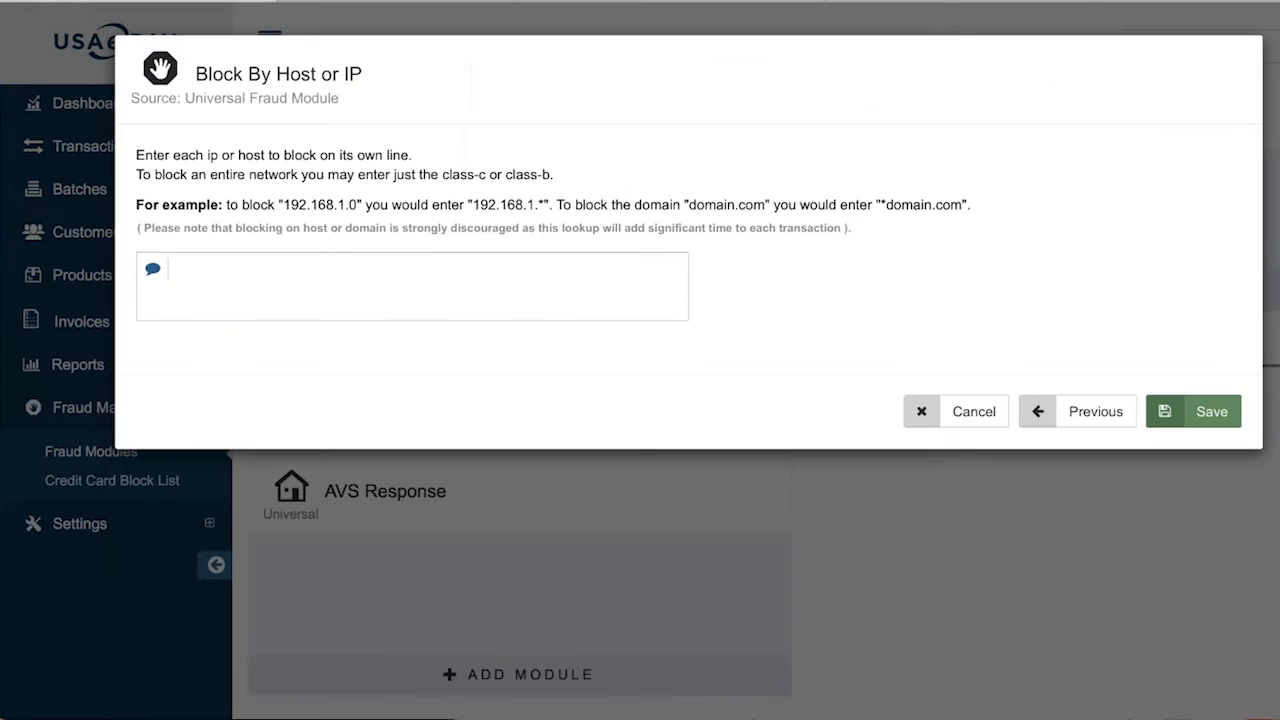
{"action": "left_click", "coordinate": [368, 288]}
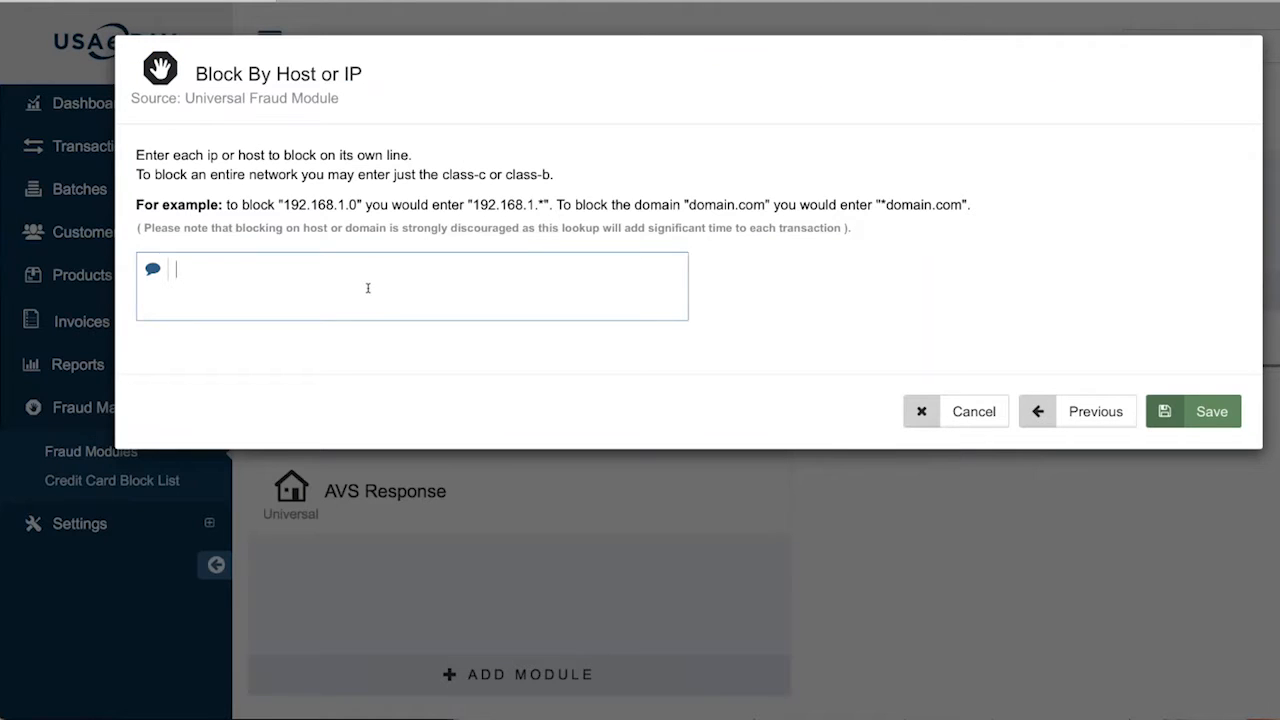
{"action": "key", "text": "ctrl+v"}
{"action": "left_click", "coordinate": [1054, 407]}
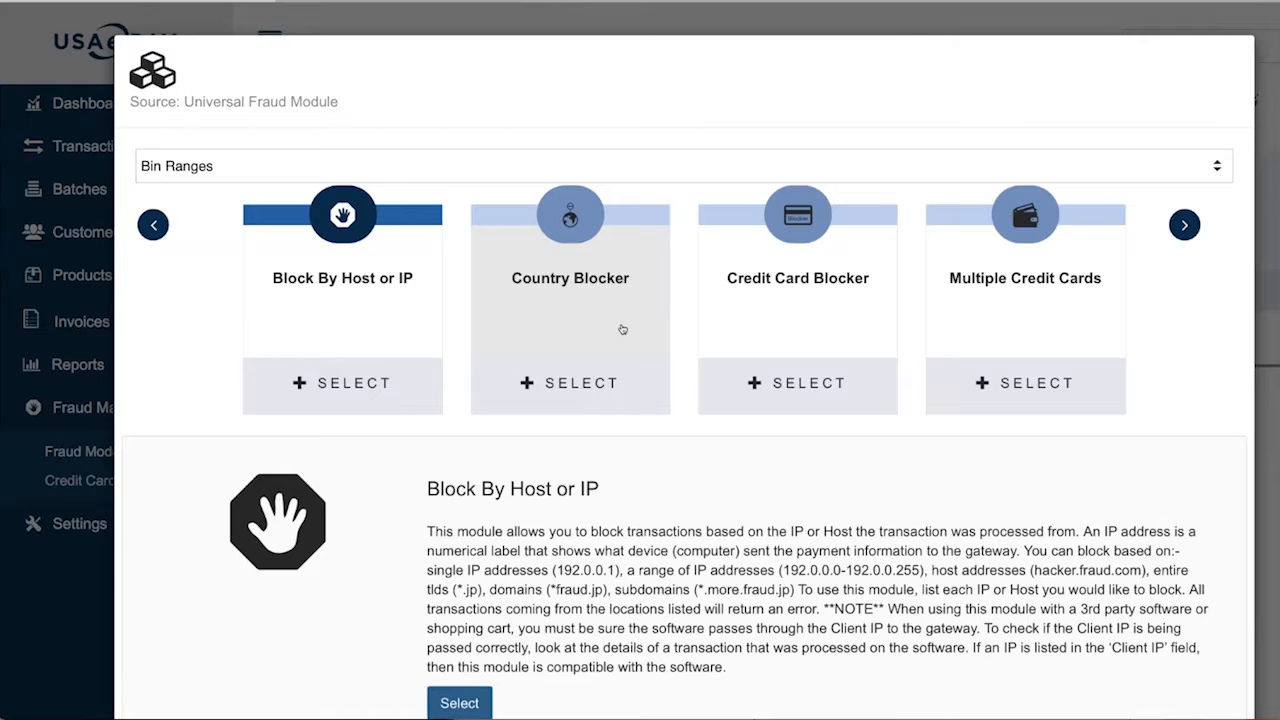
Review Country Blocker's settings, which allow only Canada, United States and US Minor Outlying Islands
{"action": "left_click", "coordinate": [574, 378]}
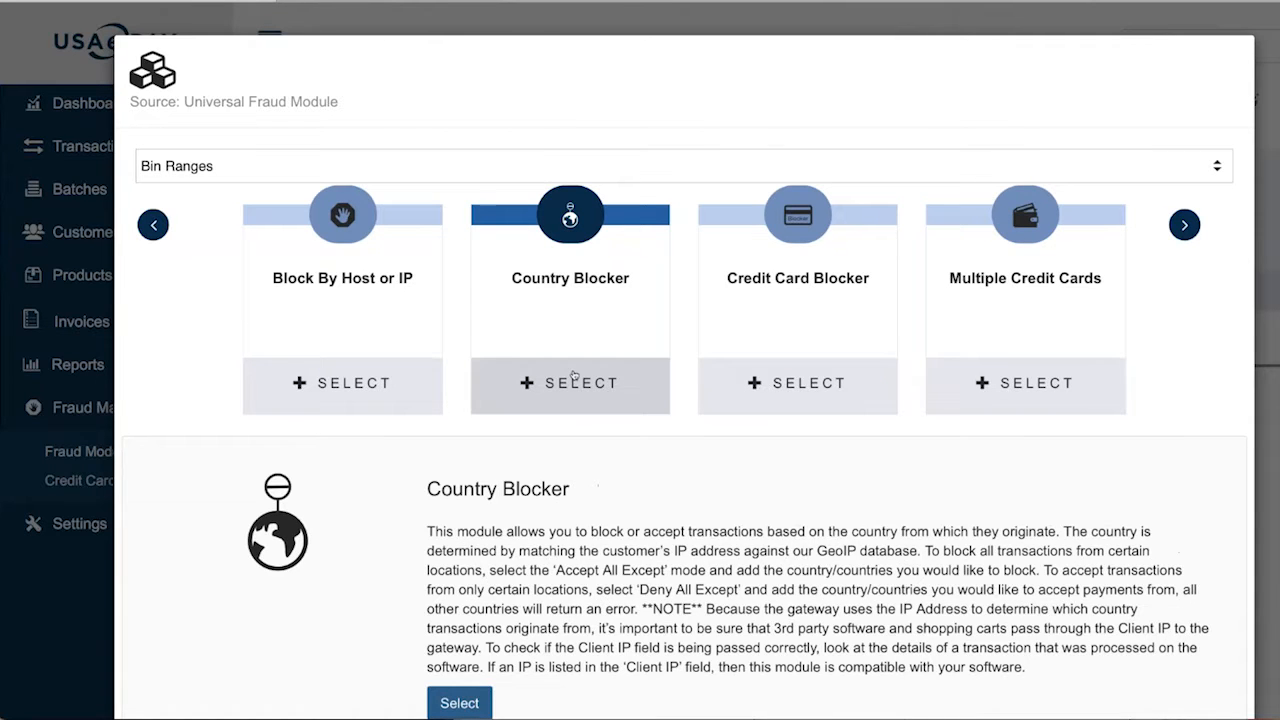
{"action": "left_click", "coordinate": [574, 380]}
{"action": "scroll", "coordinate": [574, 376], "scroll_direction": "down", "scroll_amount": 1}
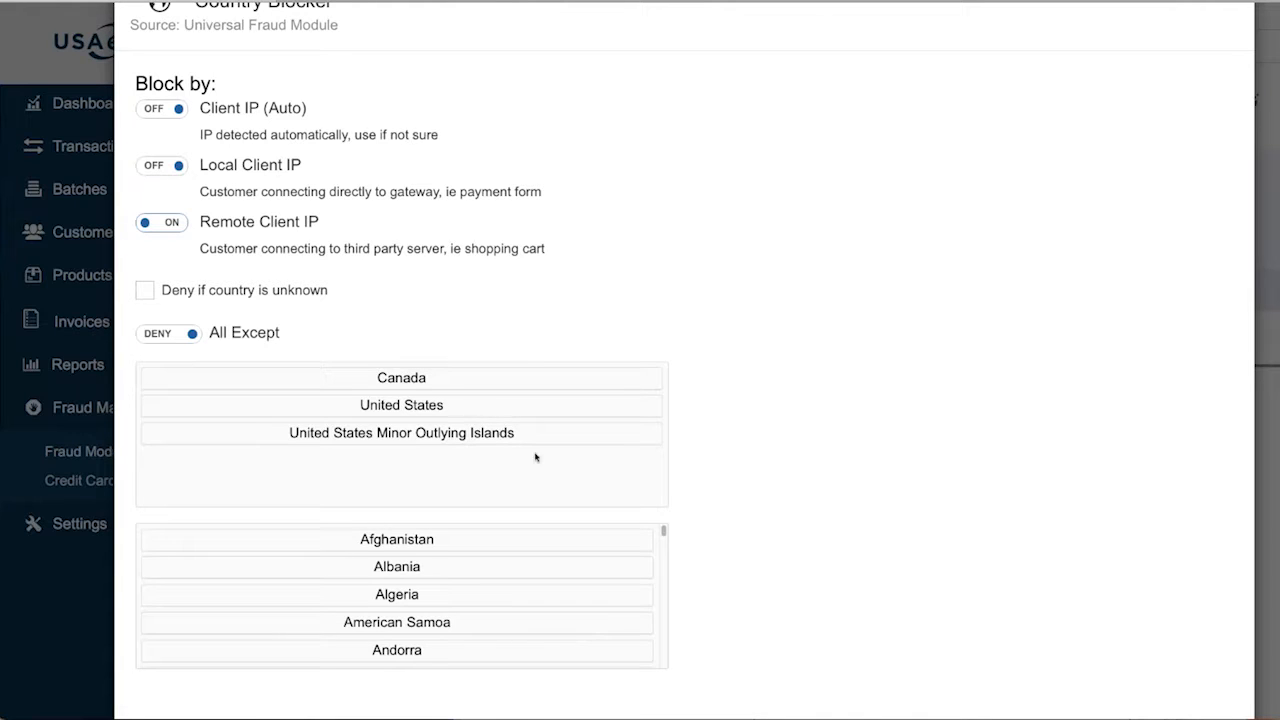
{"action": "scroll", "coordinate": [500, 563], "scroll_direction": "down", "scroll_amount": 5}
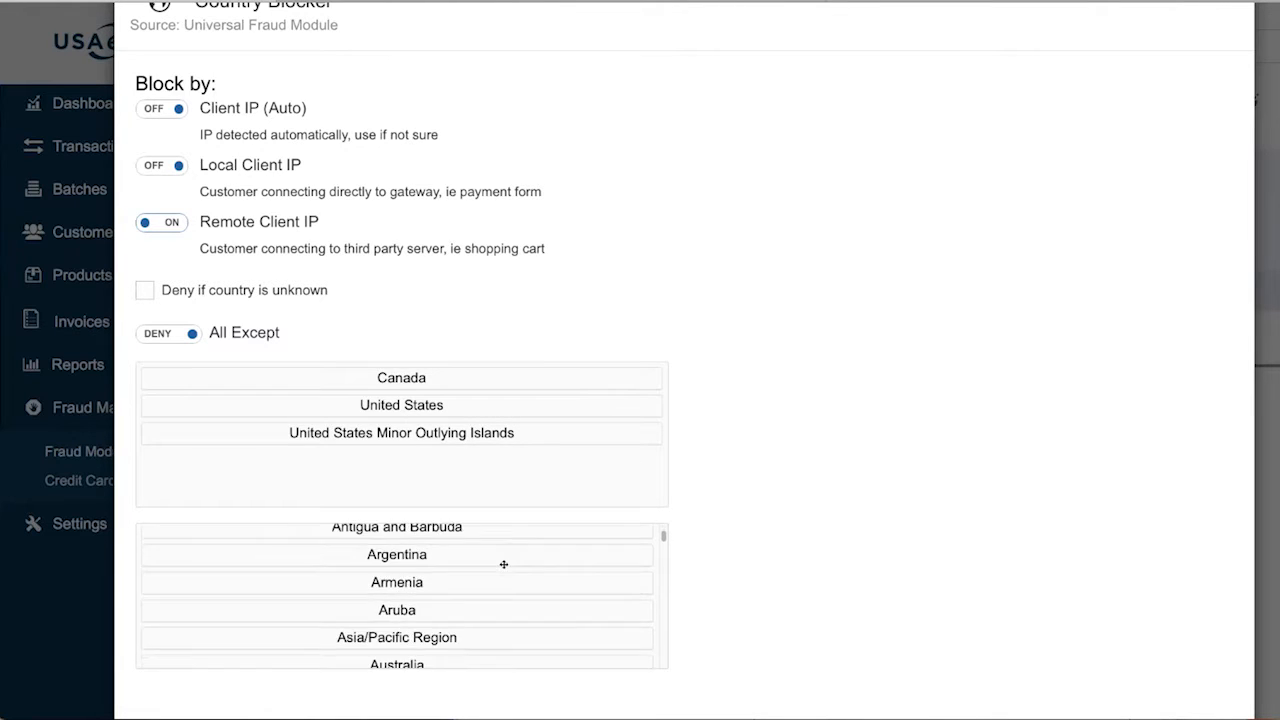
{"action": "scroll", "coordinate": [504, 564], "scroll_direction": "down", "scroll_amount": 2}
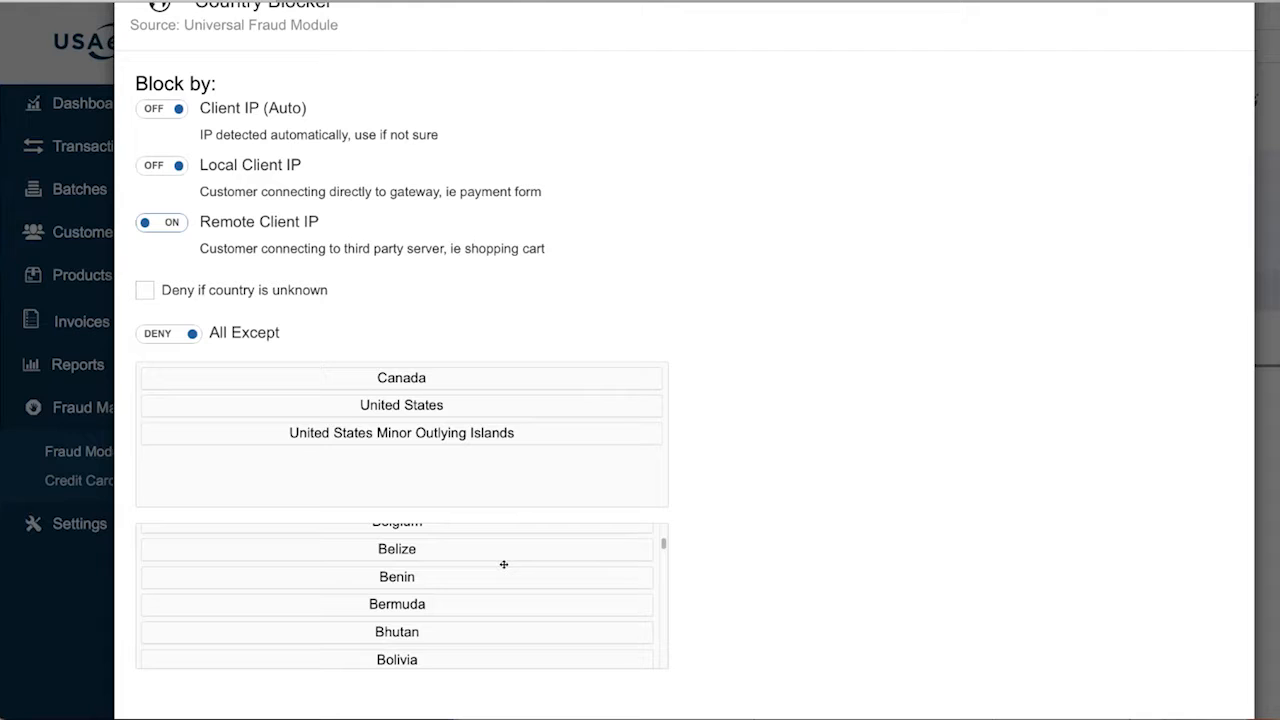
{"action": "scroll", "coordinate": [504, 564], "scroll_direction": "up", "scroll_amount": 6}
{"action": "scroll", "coordinate": [911, 469], "scroll_direction": "up", "scroll_amount": 1}
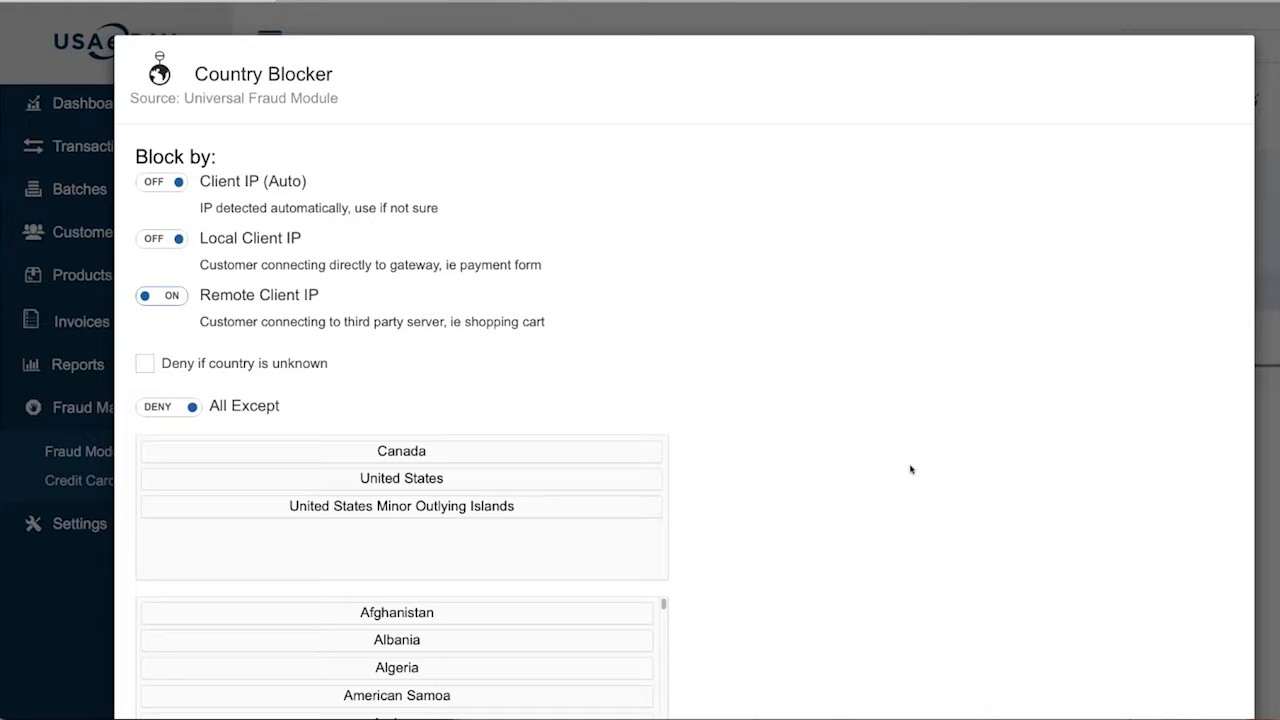
{"action": "scroll", "coordinate": [911, 469], "scroll_direction": "down", "scroll_amount": 3}
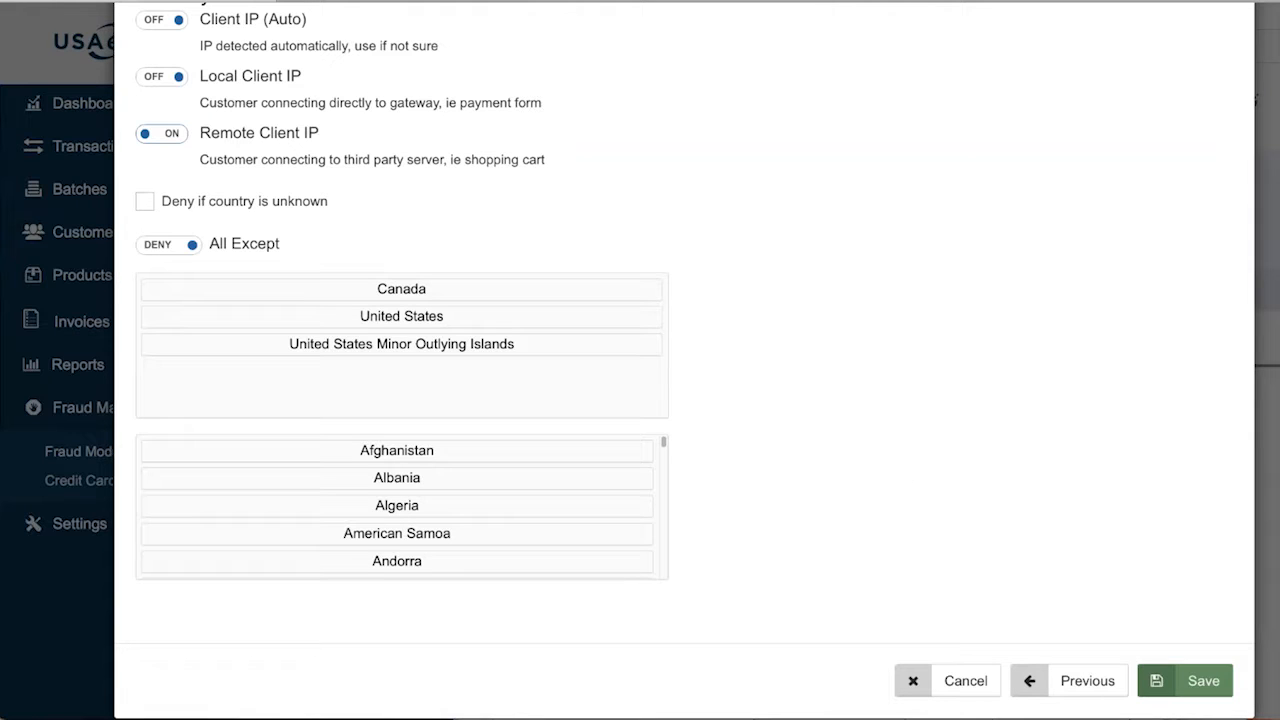
{"action": "scroll", "coordinate": [403, 372], "scroll_direction": "up", "scroll_amount": 3}
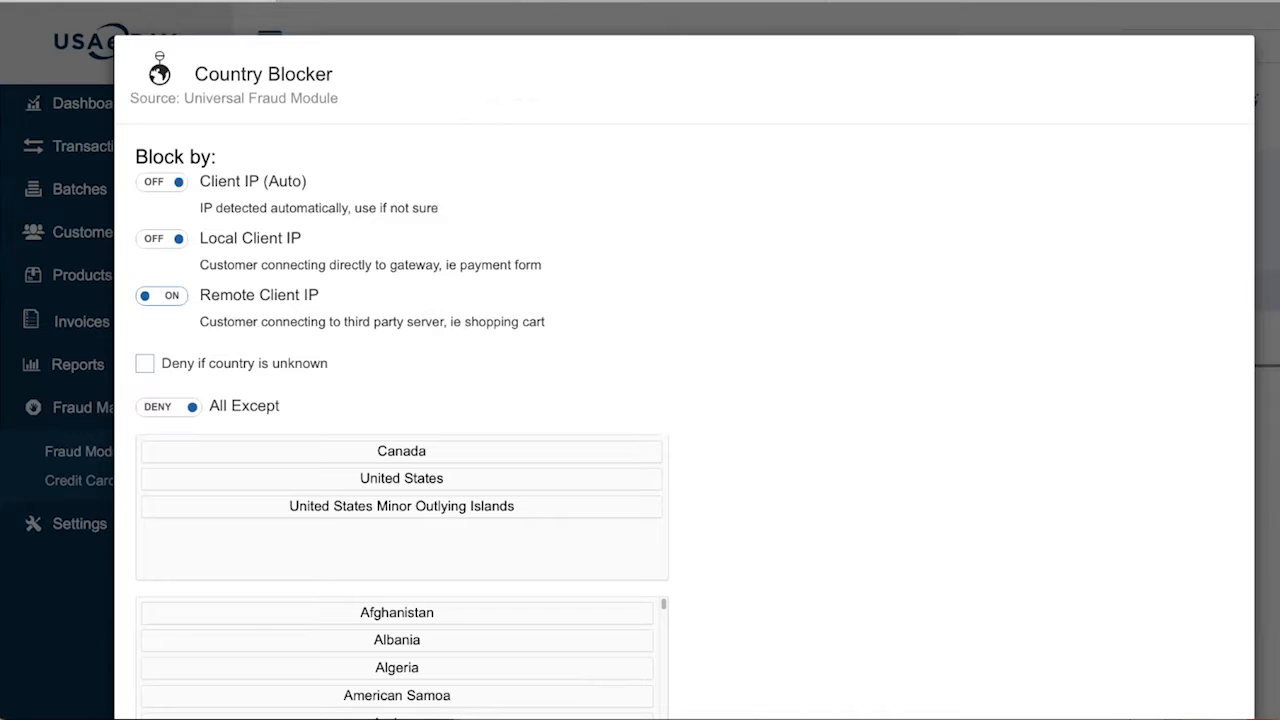
{"action": "scroll", "coordinate": [403, 372], "scroll_direction": "down", "scroll_amount": 2}
{"action": "scroll", "coordinate": [403, 372], "scroll_direction": "down", "scroll_amount": 1}
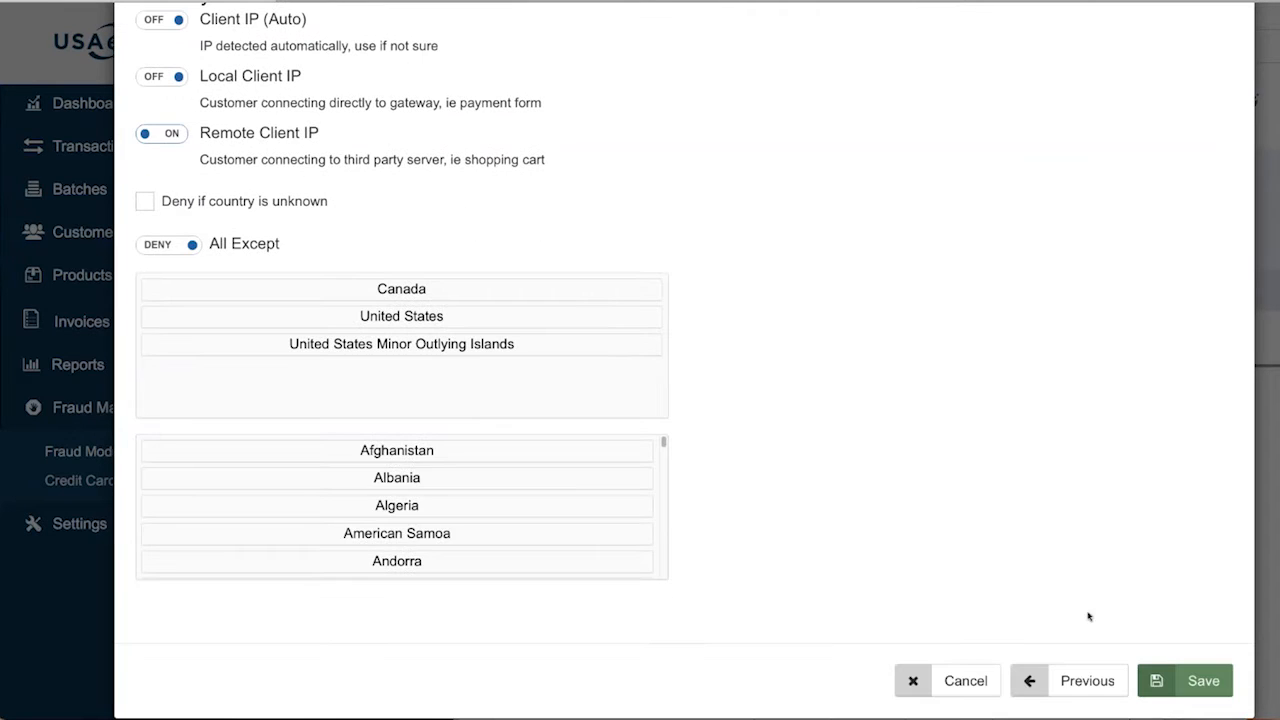
{"action": "left_click", "coordinate": [1068, 682]}
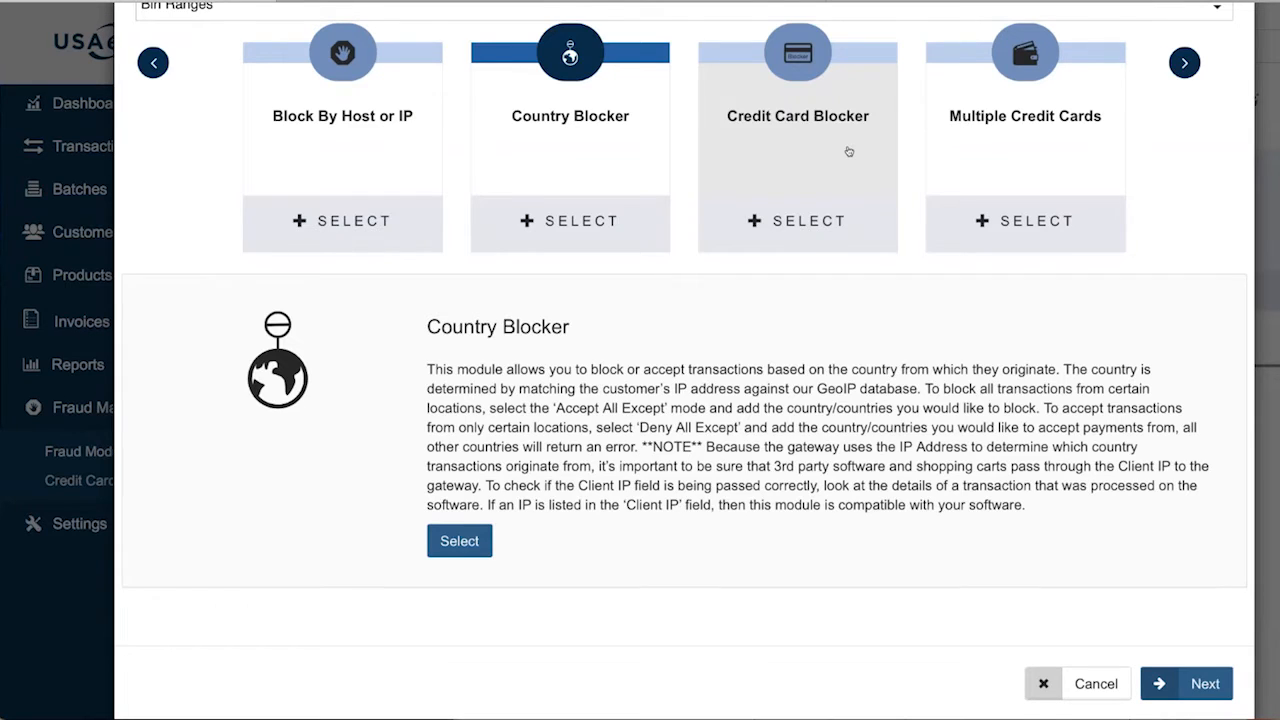
Read the Credit Card Blocker and Multiple Credit Cards module descriptions
{"action": "left_click", "coordinate": [848, 151]}
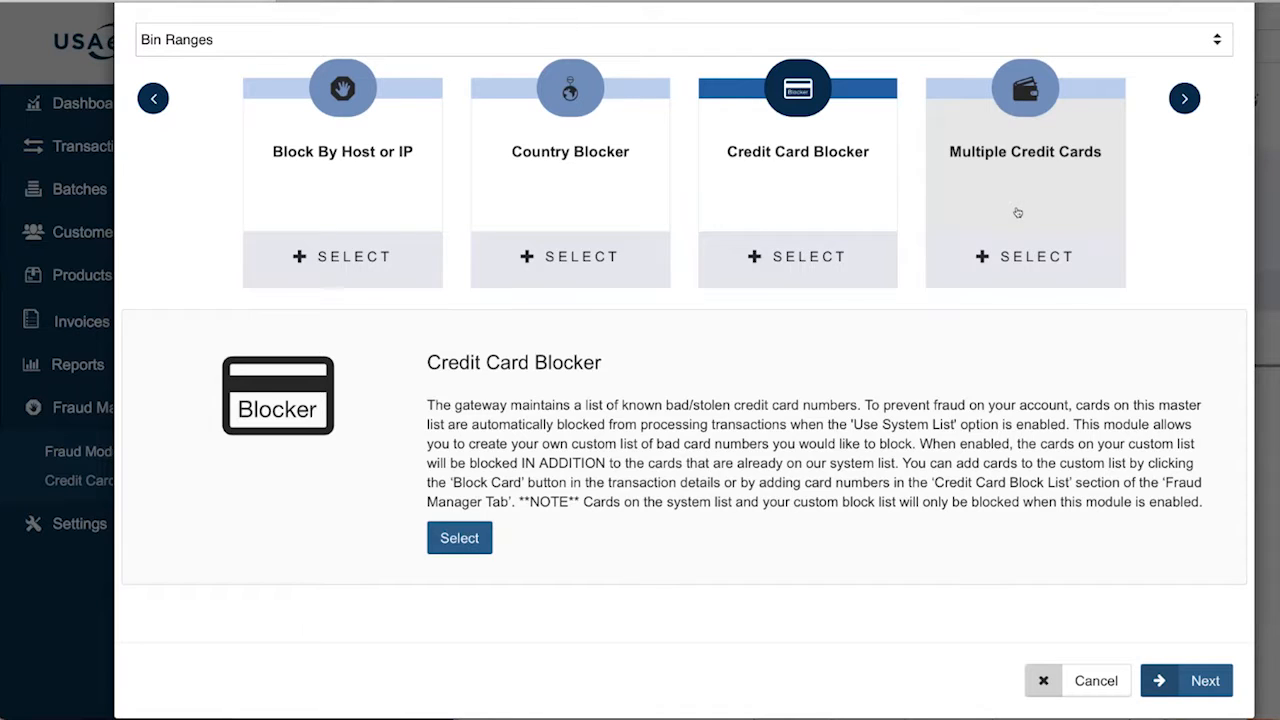
{"action": "left_click", "coordinate": [1018, 212]}
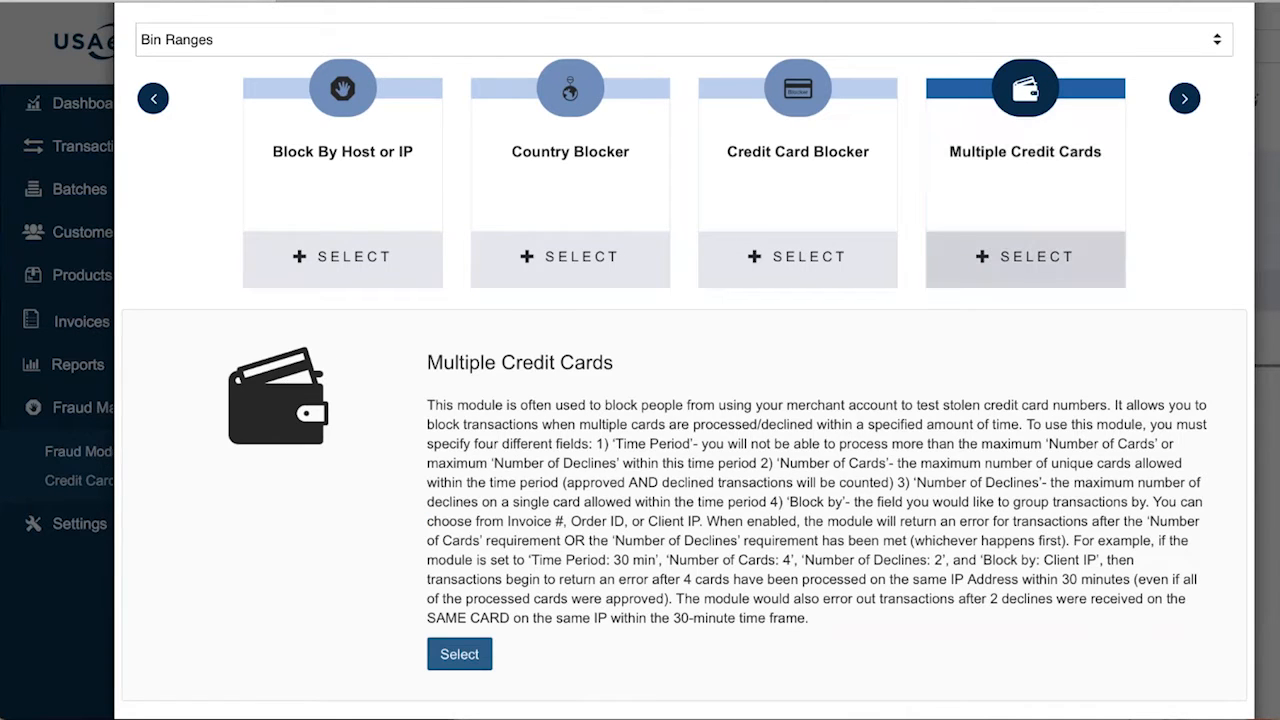
Open the Multiple Credit Cards module's settings form
{"action": "left_click", "coordinate": [1041, 259]}
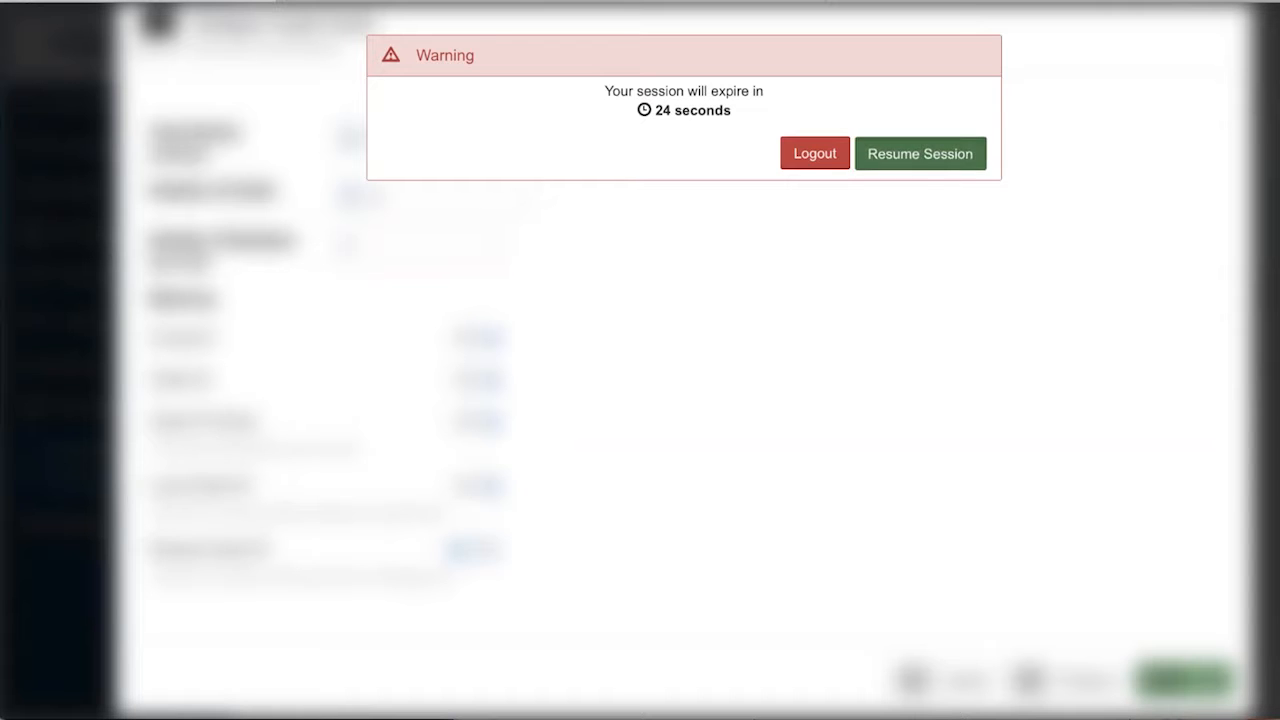
Resume the session from the expiry warning to stay logged in
{"action": "left_click", "coordinate": [918, 158]}
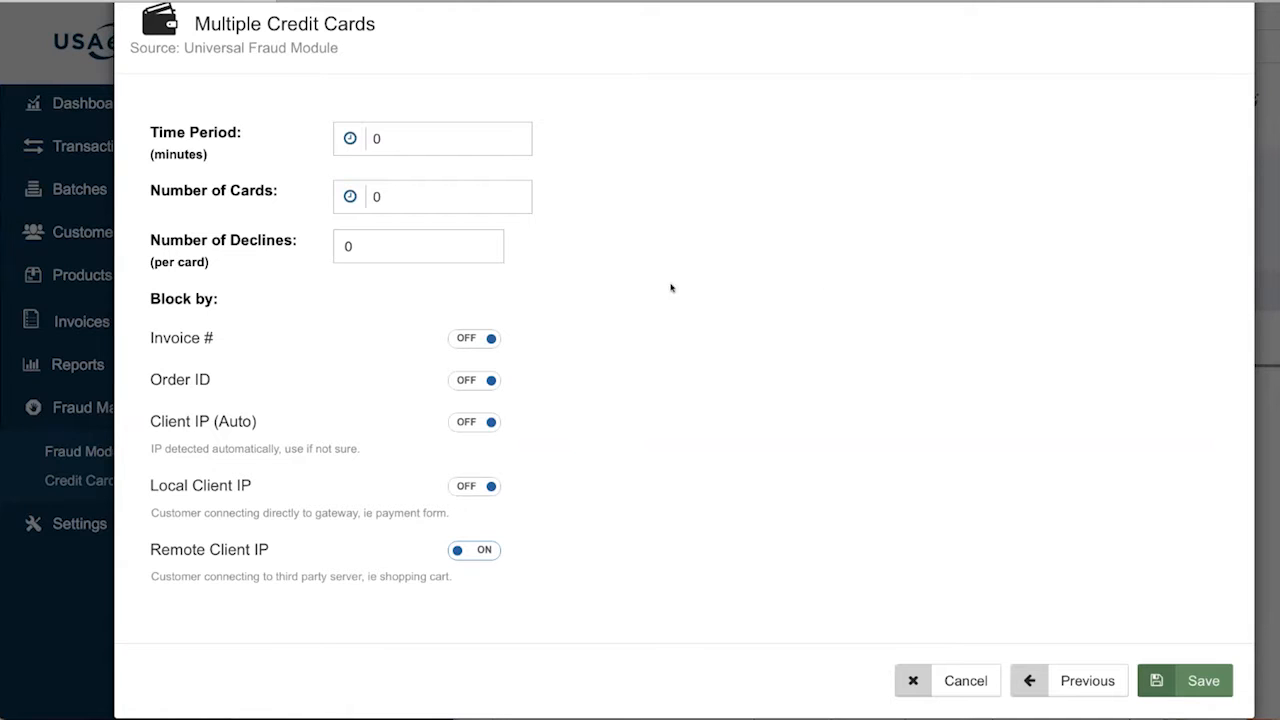
Clear Number of Declines and set Multiple Credit Cards' Time Period to 30, then go back
{"action": "left_click", "coordinate": [400, 246]}
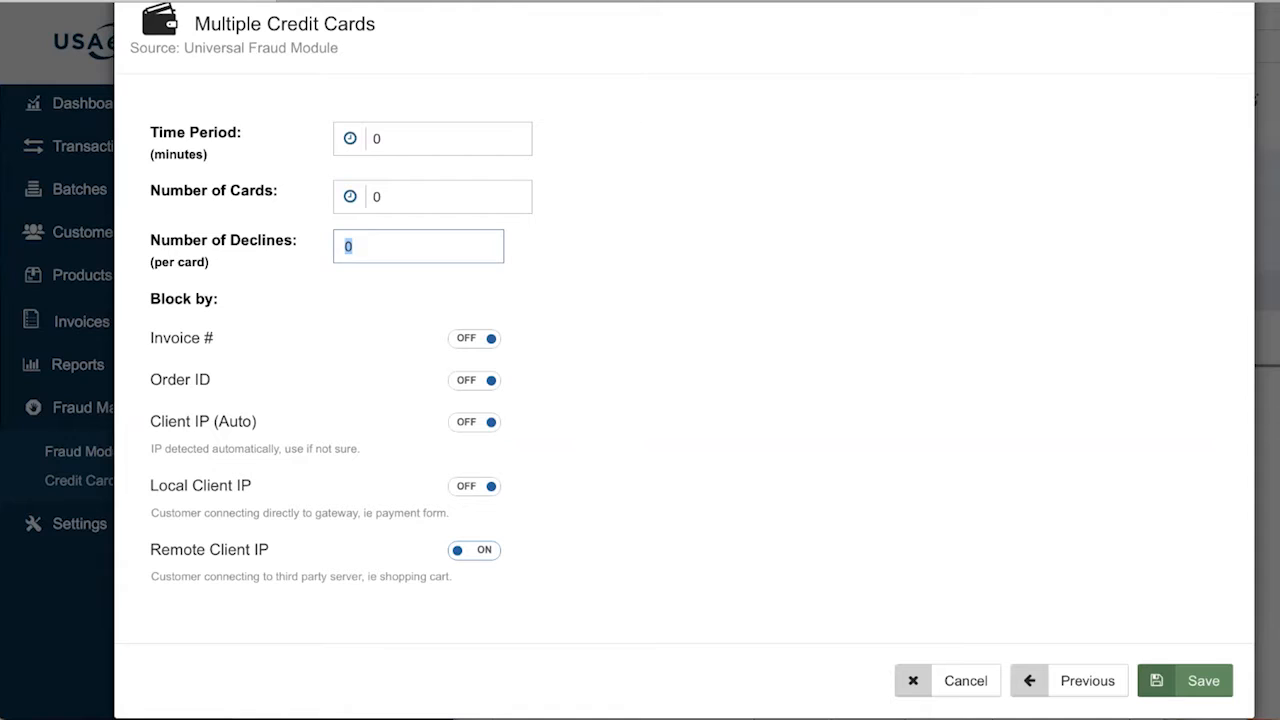
{"action": "type", "text": "2"}
{"action": "key", "text": "BackSpace"}
{"action": "left_click", "coordinate": [414, 137]}
{"action": "double_click", "coordinate": [414, 137]}
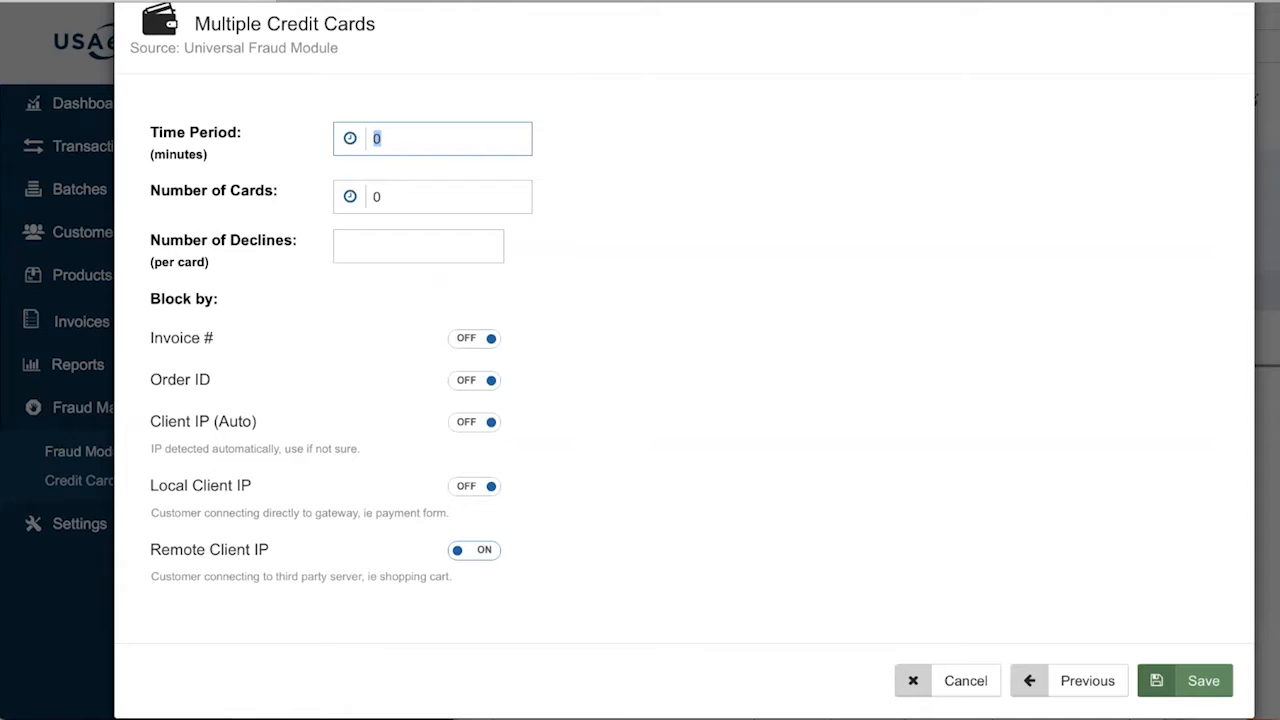
{"action": "type", "text": "30"}
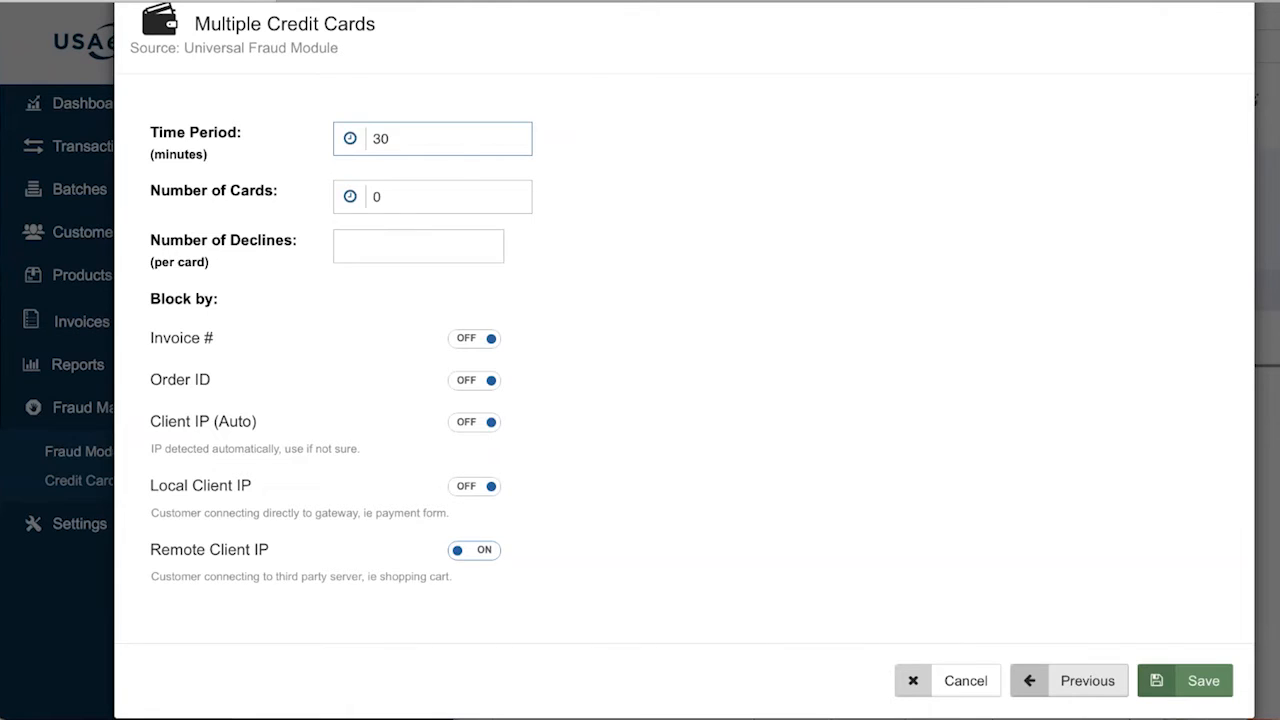
{"action": "left_click", "coordinate": [1070, 680]}
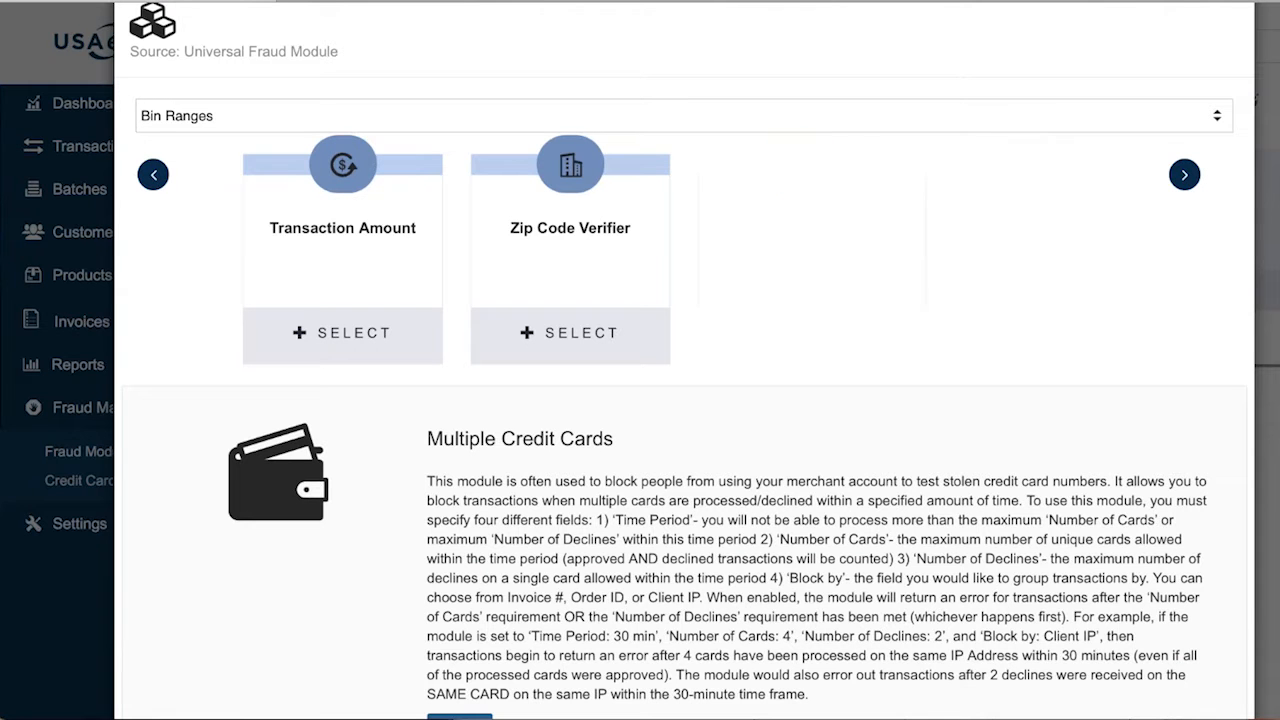
Preview the Transaction Amount module and open its settings, with Minimum and Maximum Amount at $0
{"action": "left_click", "coordinate": [329, 253]}
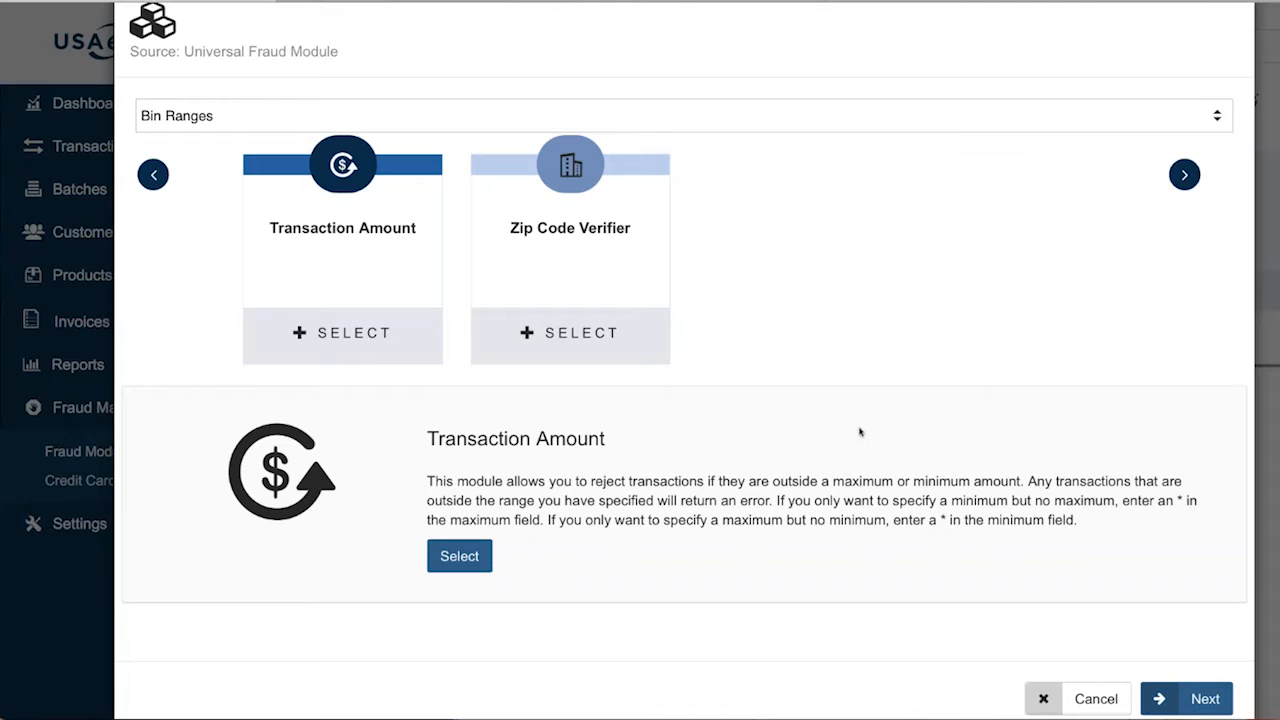
{"action": "left_click", "coordinate": [379, 336]}
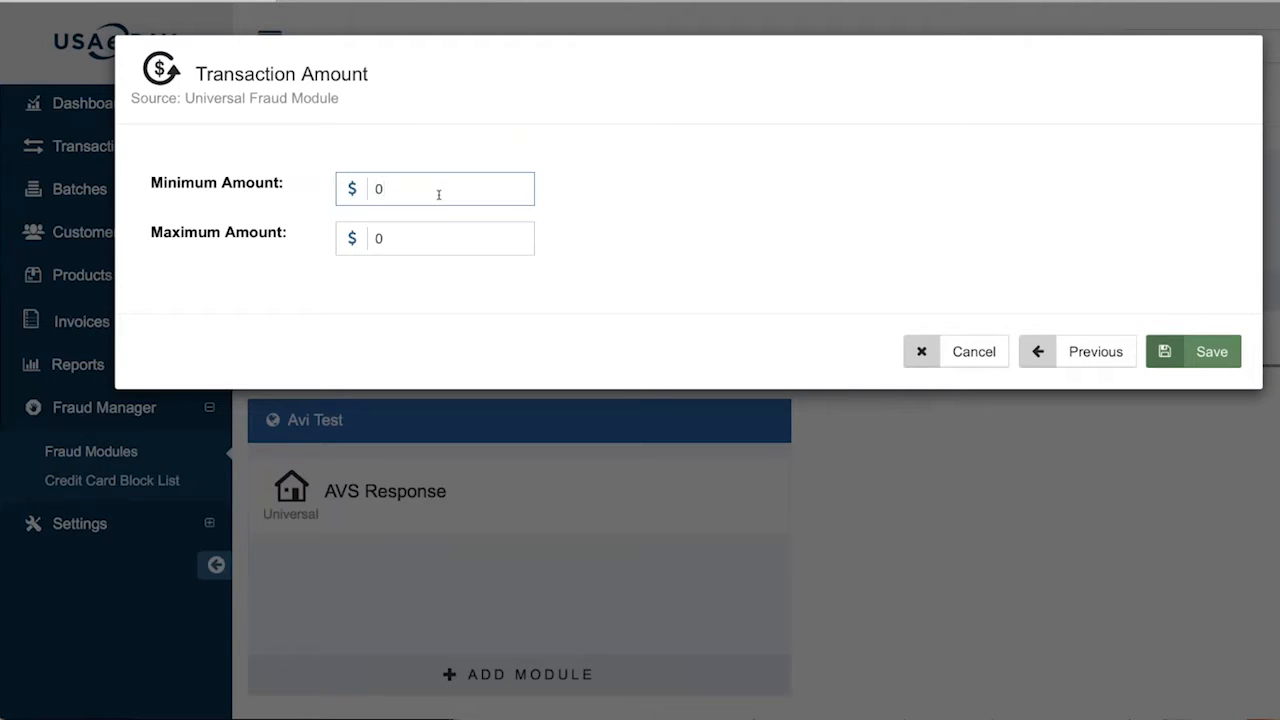
{"action": "type", "text": "15.00"}
{"action": "key", "text": "BackSpace"}
{"action": "key", "text": "BackSpace"}
{"action": "key", "text": "BackSpace"}
{"action": "key", "text": "BackSpace"}
{"action": "key", "text": "BackSpace"}
{"action": "key", "text": "BackSpace"}
{"action": "type", "text": "15.00"}
{"action": "left_click", "coordinate": [1094, 362]}
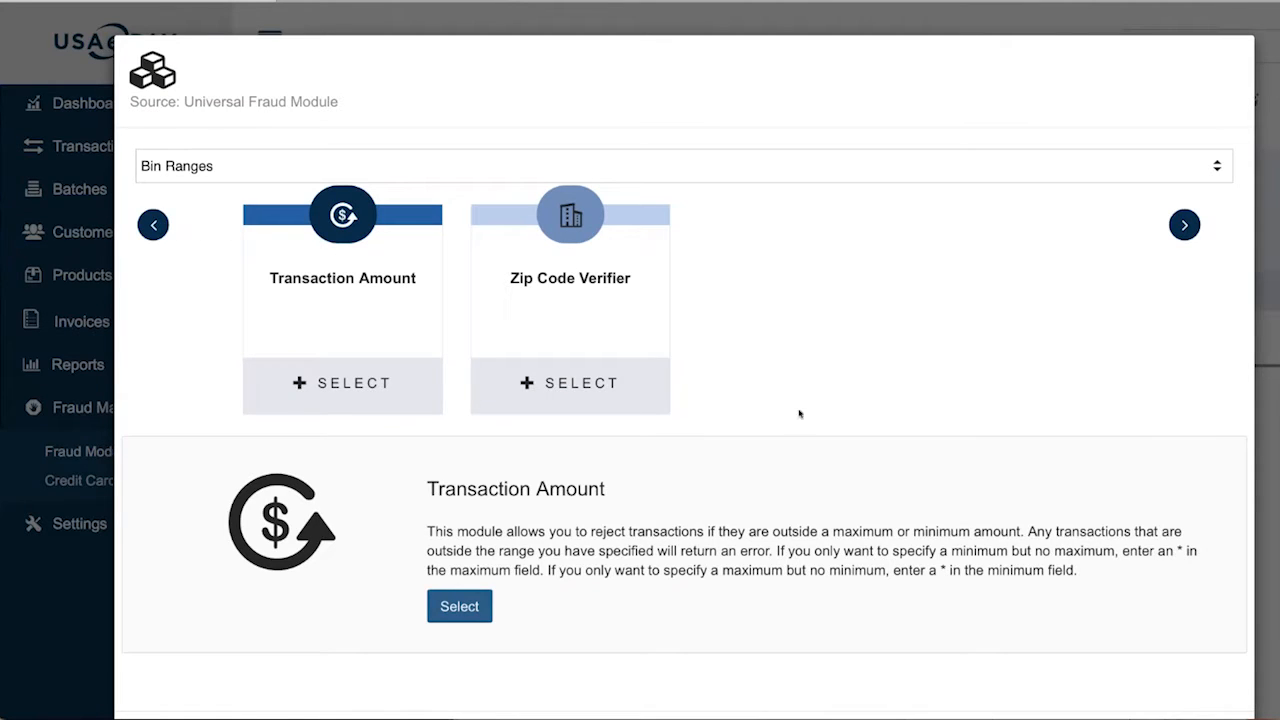
Open the Zip Code Verifier settings and turn on billing zip verification against Area Code
{"action": "left_click", "coordinate": [606, 399]}
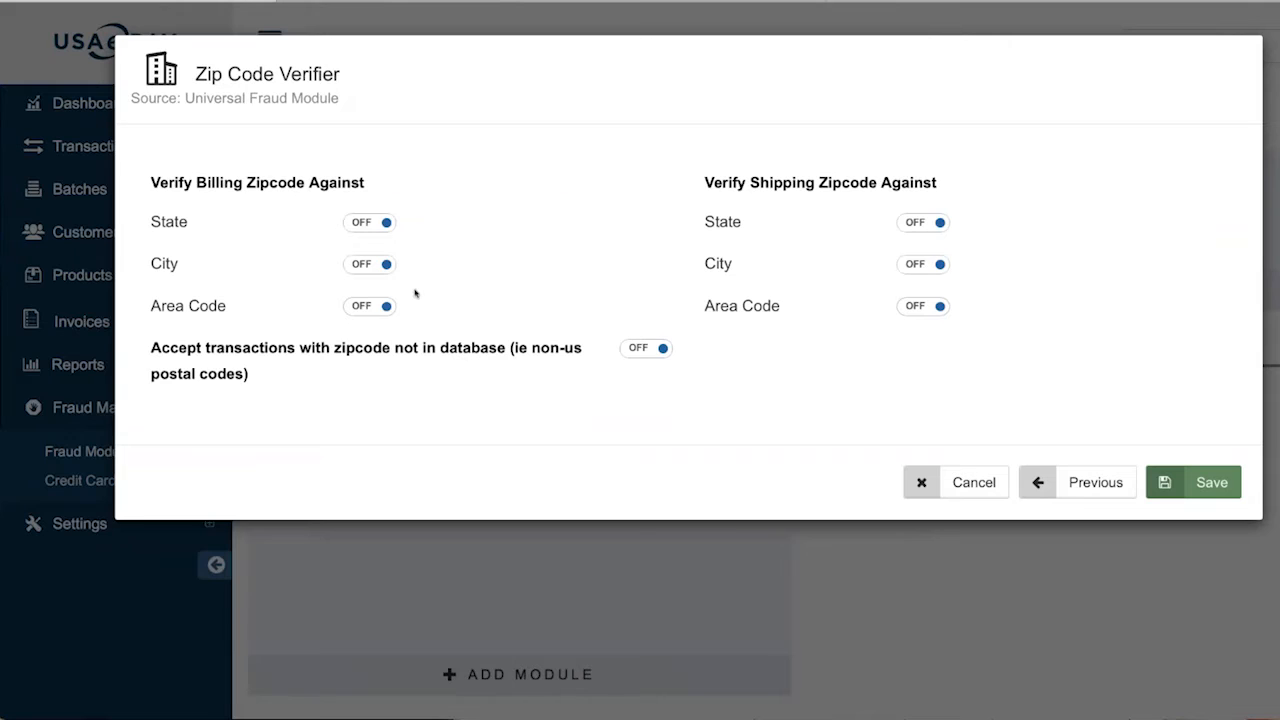
{"action": "left_click", "coordinate": [364, 309]}
Turn on billing City and State checks and shipping State, City and Area Code checks
{"action": "left_click", "coordinate": [369, 265]}
{"action": "left_click", "coordinate": [364, 218]}
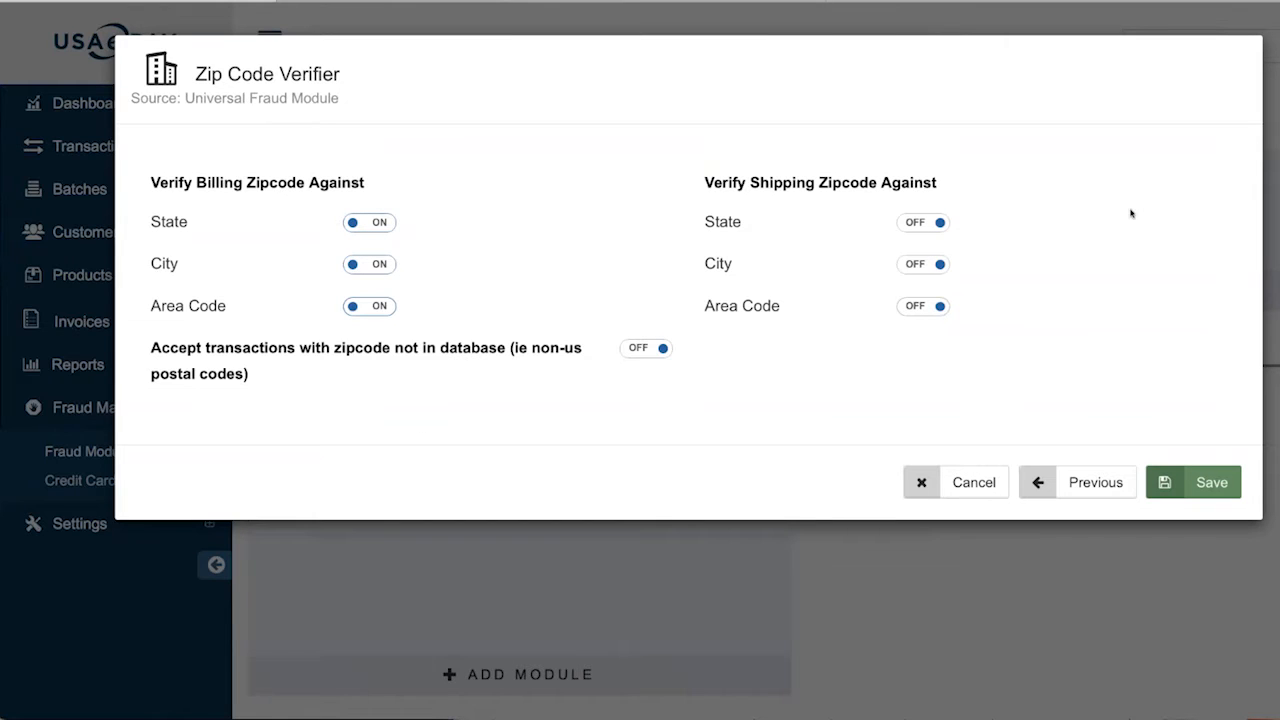
{"action": "left_click", "coordinate": [922, 222]}
{"action": "left_click", "coordinate": [922, 264]}
{"action": "left_click", "coordinate": [940, 306]}
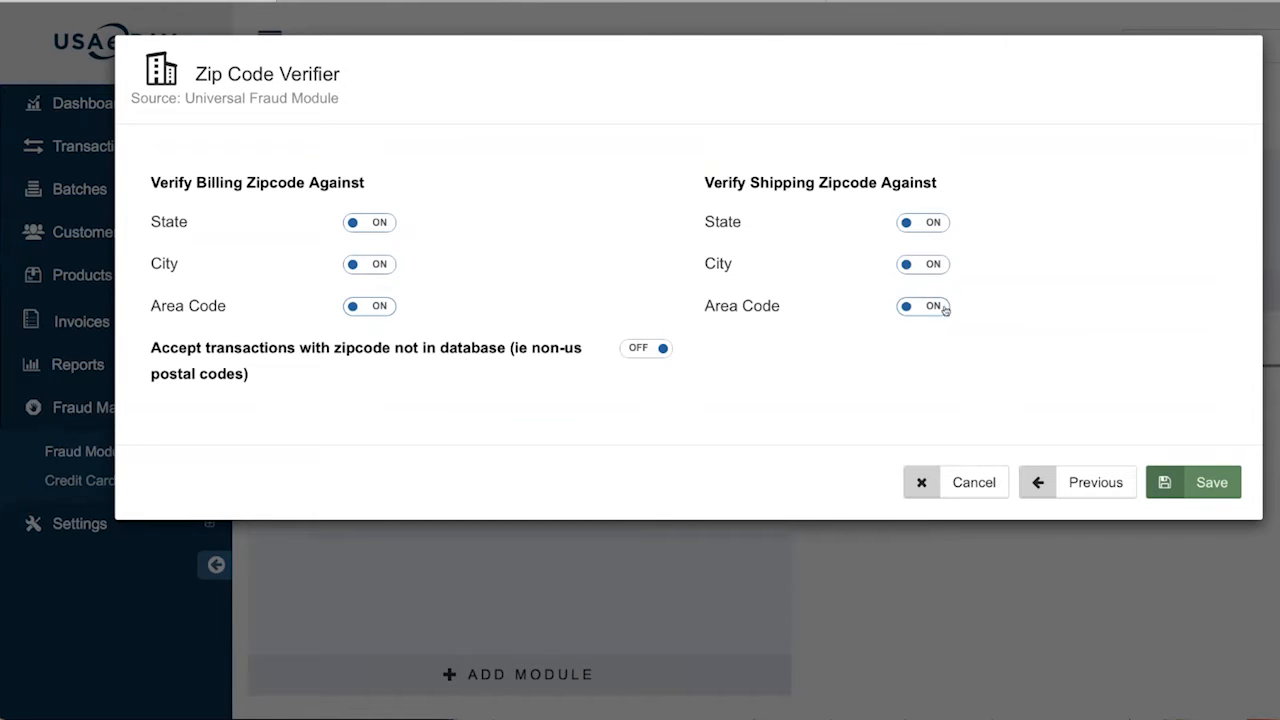
Toggle 'Accept transactions with zipcode not in database' on, then back off
{"action": "left_click", "coordinate": [655, 350]}
{"action": "left_click_drag", "start_coordinate": [531, 350], "coordinate": [589, 360]}
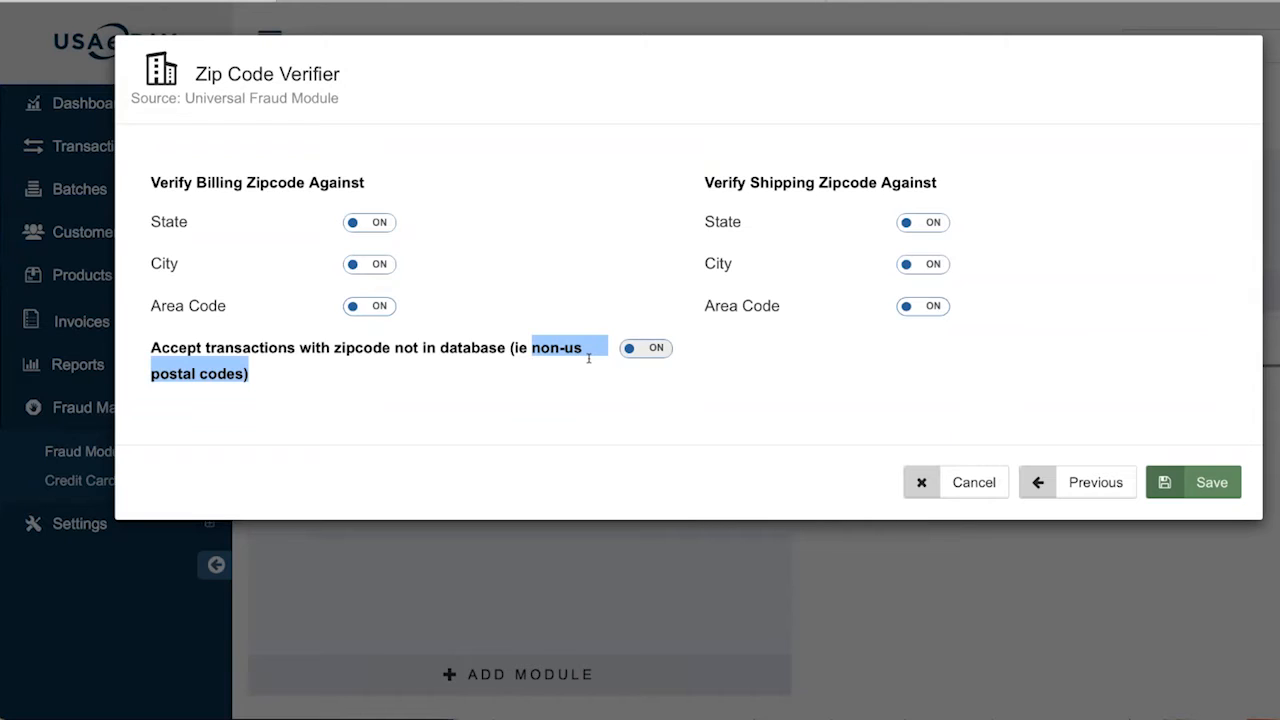
{"action": "left_click", "coordinate": [645, 348]}
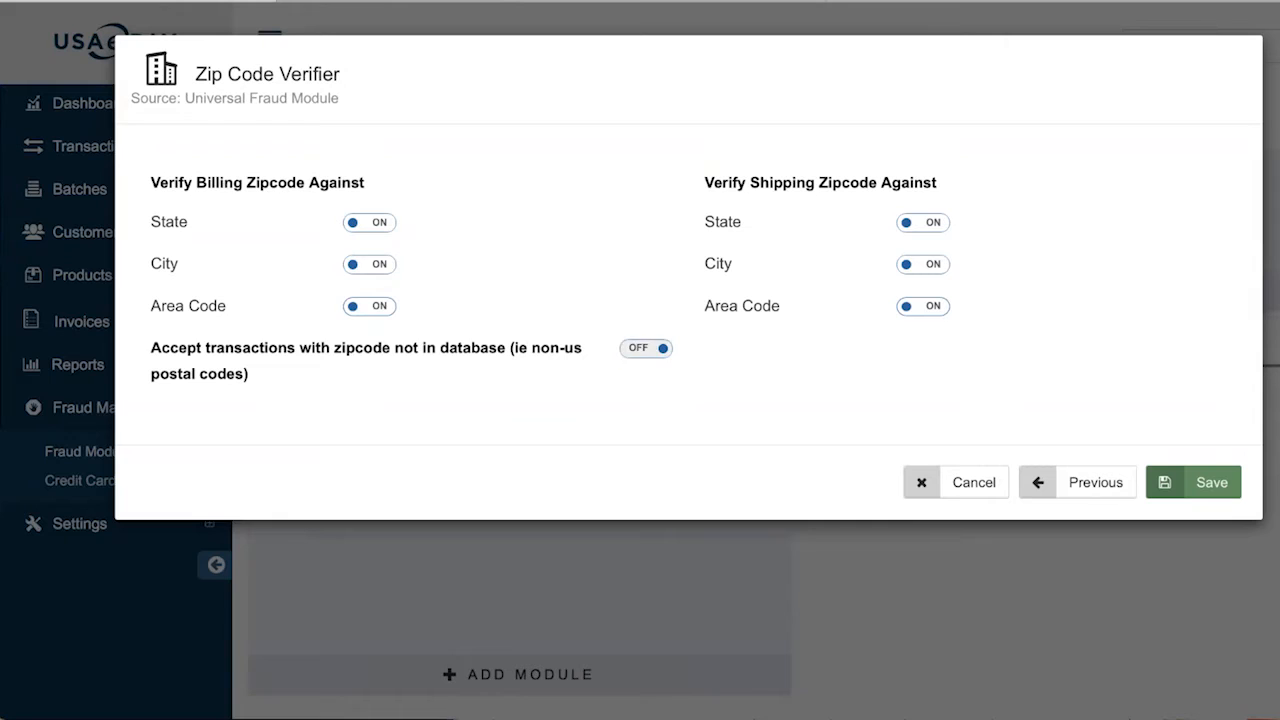
{"action": "left_click_drag", "start_coordinate": [531, 348], "coordinate": [571, 363]}
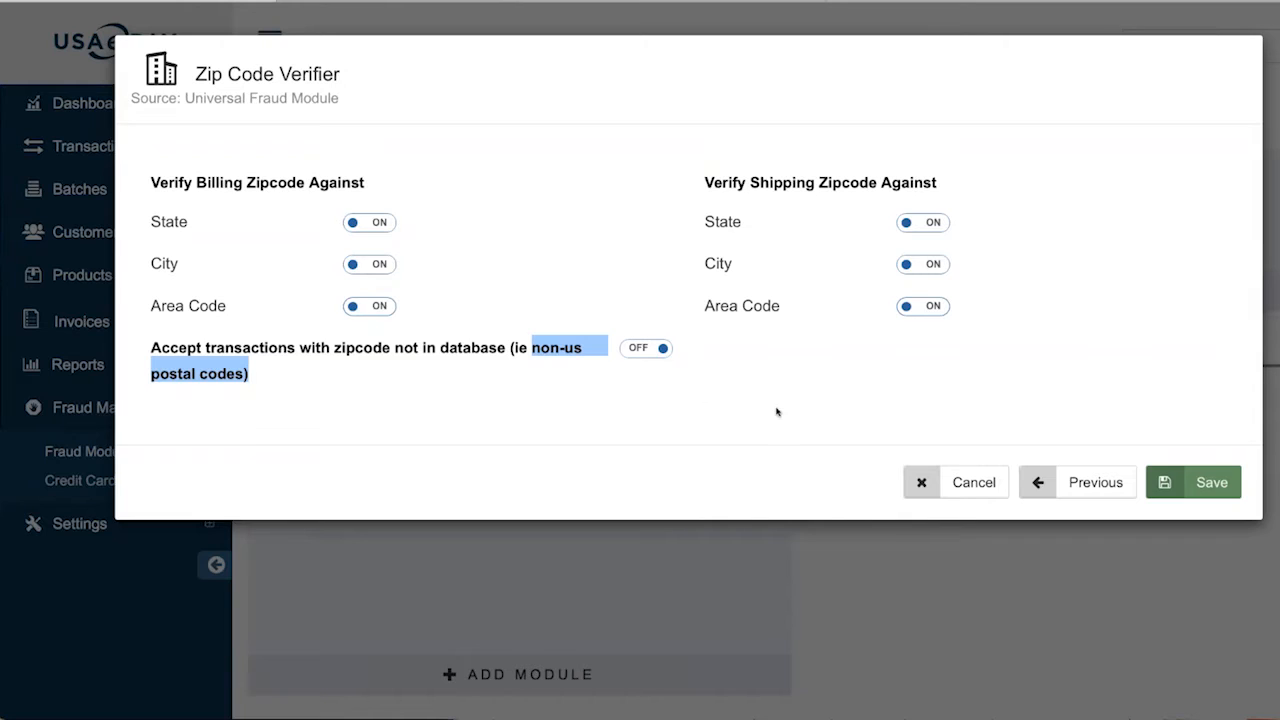
{"action": "left_click", "coordinate": [807, 404]}
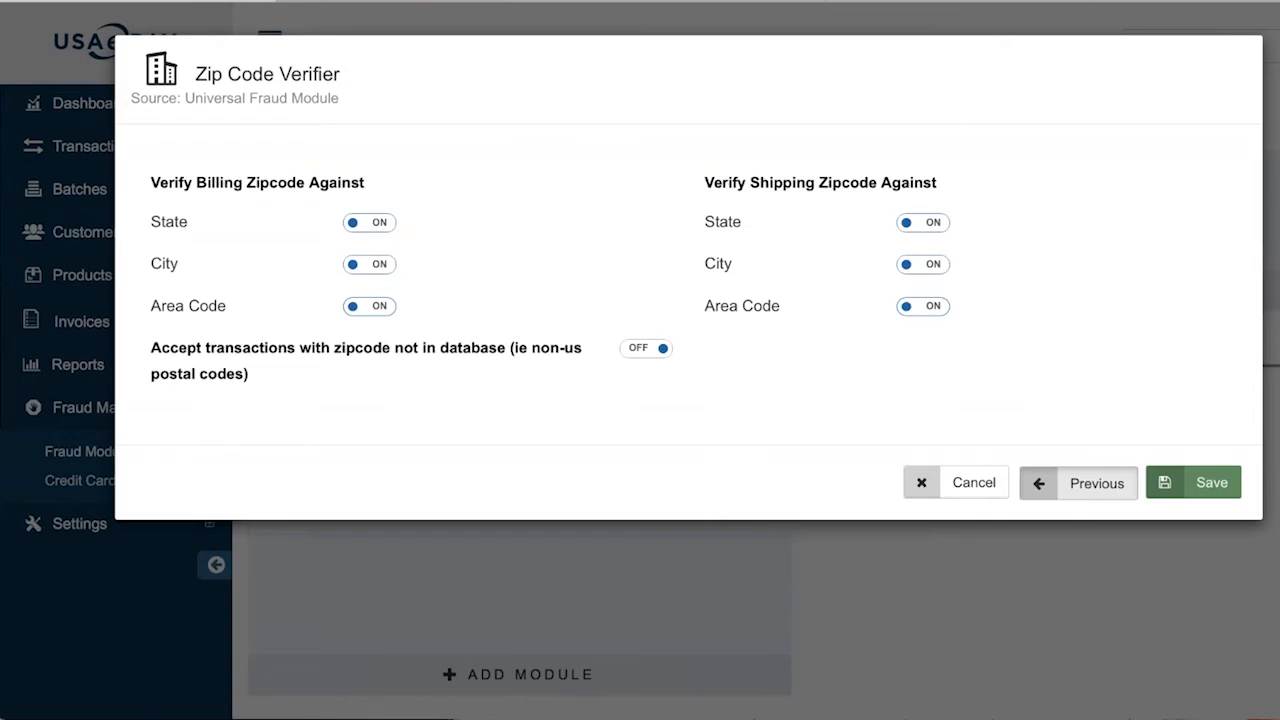
Go back from Zip Code Verifier to module selection and cancel the picker without adding anything
{"action": "left_click", "coordinate": [1094, 483]}
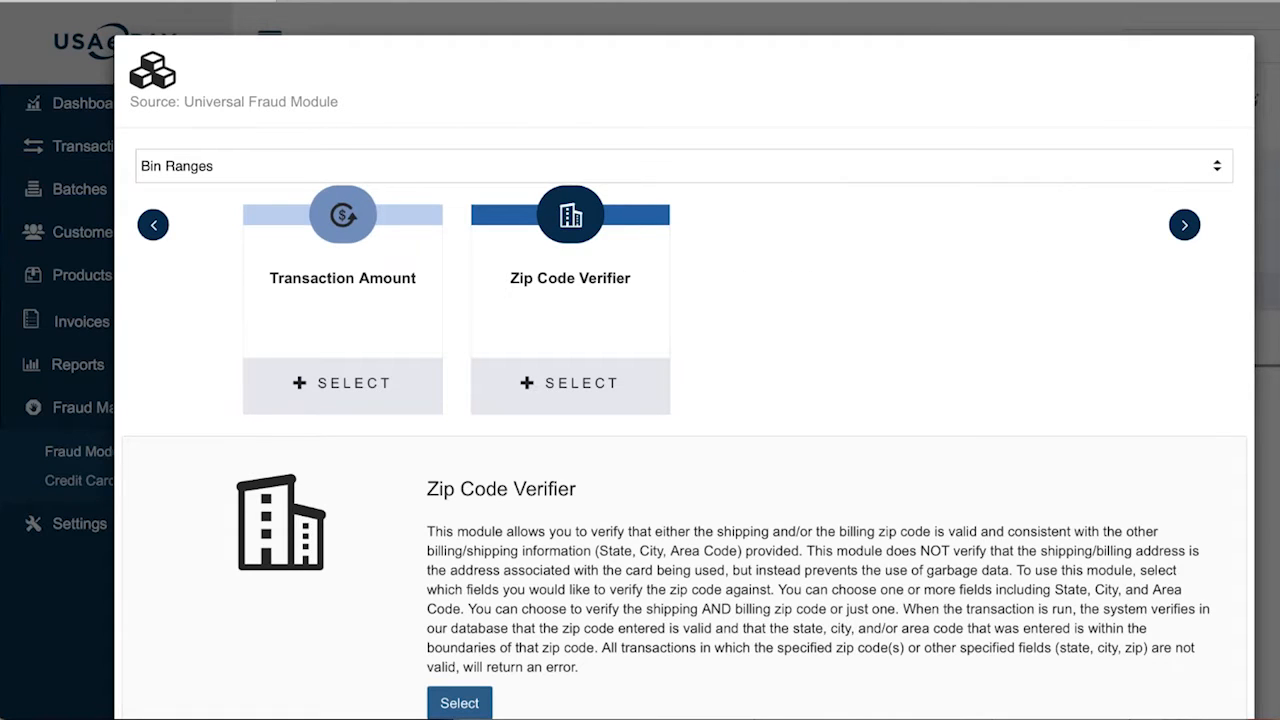
{"action": "left_click", "coordinate": [1218, 167]}
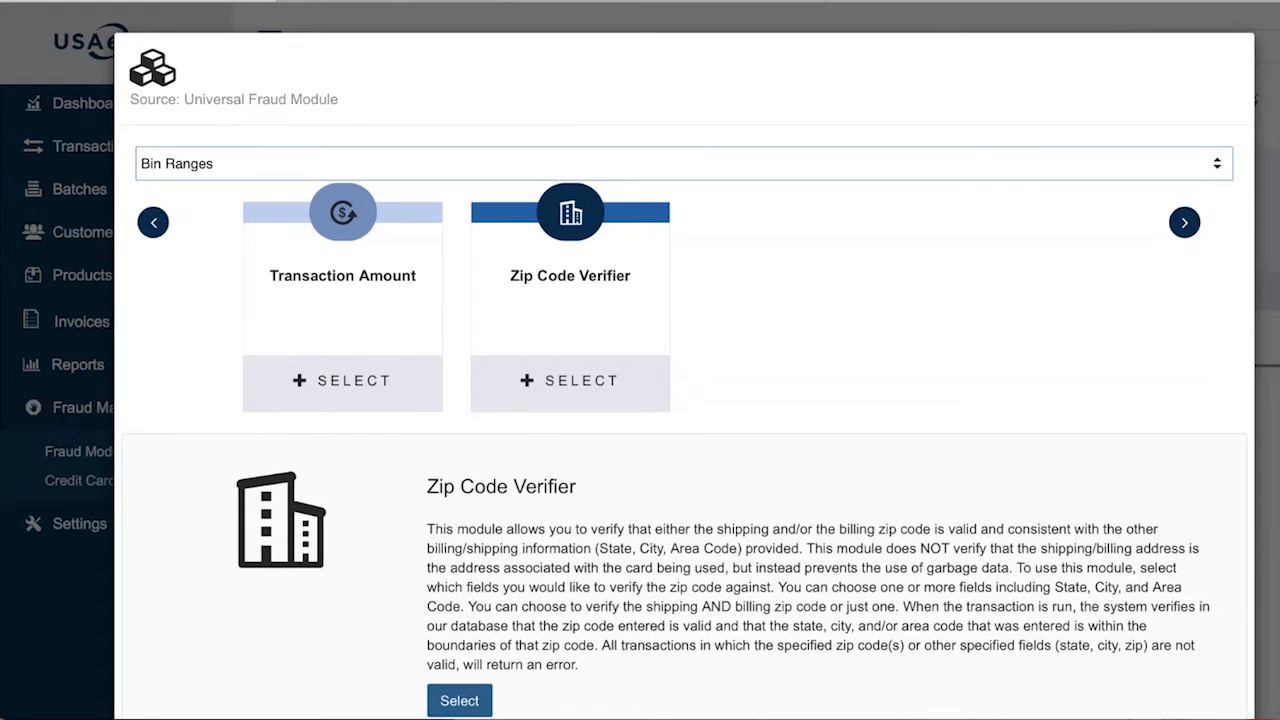
{"action": "scroll", "coordinate": [1083, 683], "scroll_direction": "down", "scroll_amount": 3}
{"action": "left_click", "coordinate": [1083, 683]}
{"action": "scroll", "coordinate": [371, 511], "scroll_direction": "down", "scroll_amount": 3}
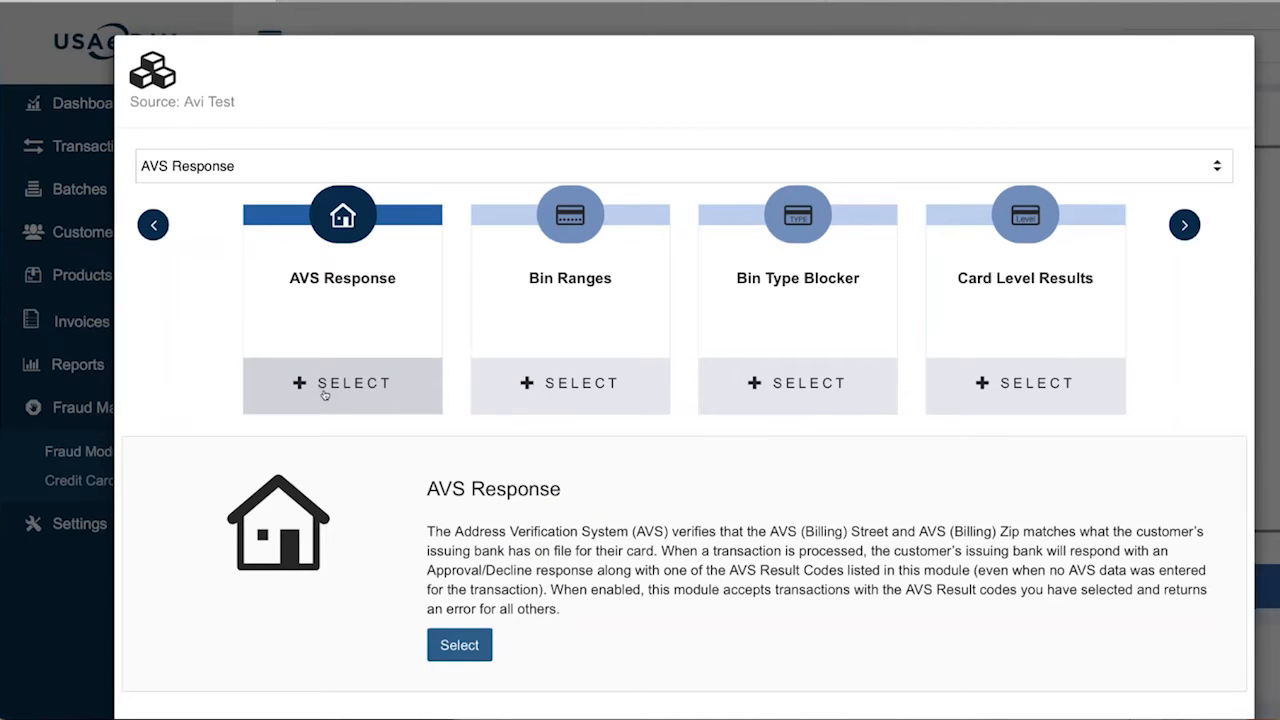
Choose AVS Response for Avi Test and review the NYZ and NYW code descriptions
{"action": "left_click", "coordinate": [324, 395]}
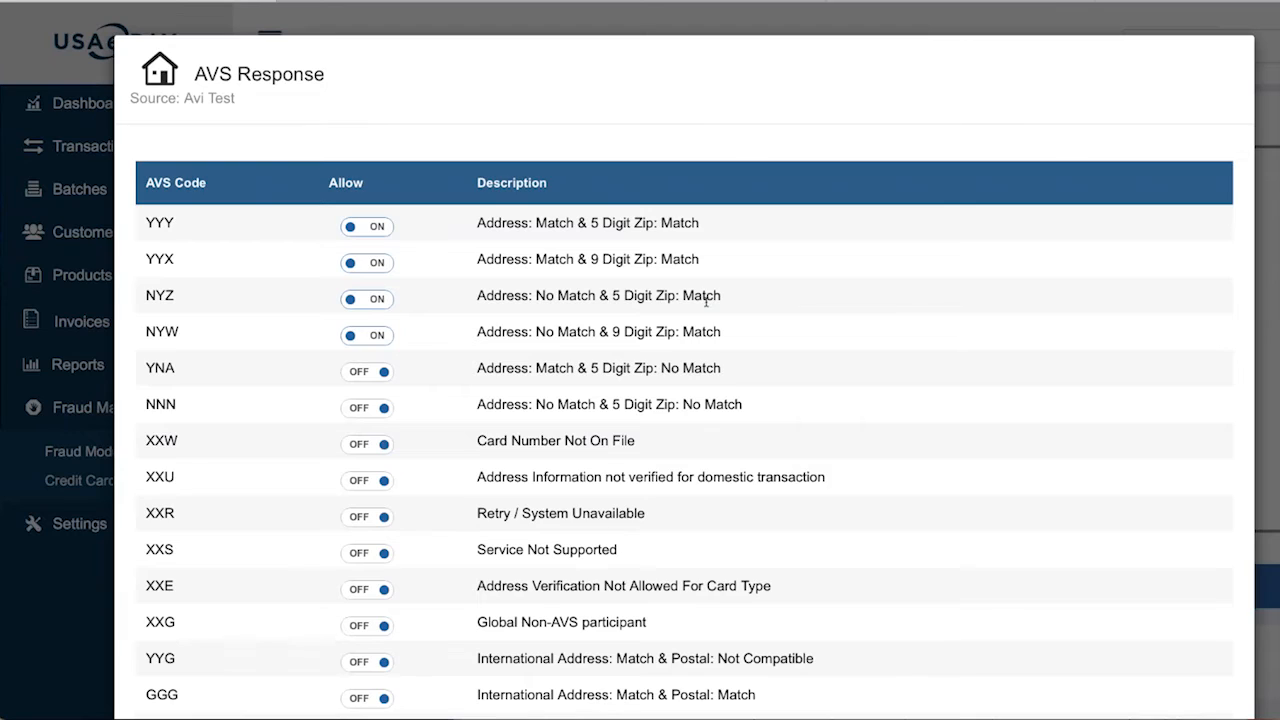
{"action": "left_click_drag", "start_coordinate": [643, 295], "coordinate": [735, 300]}
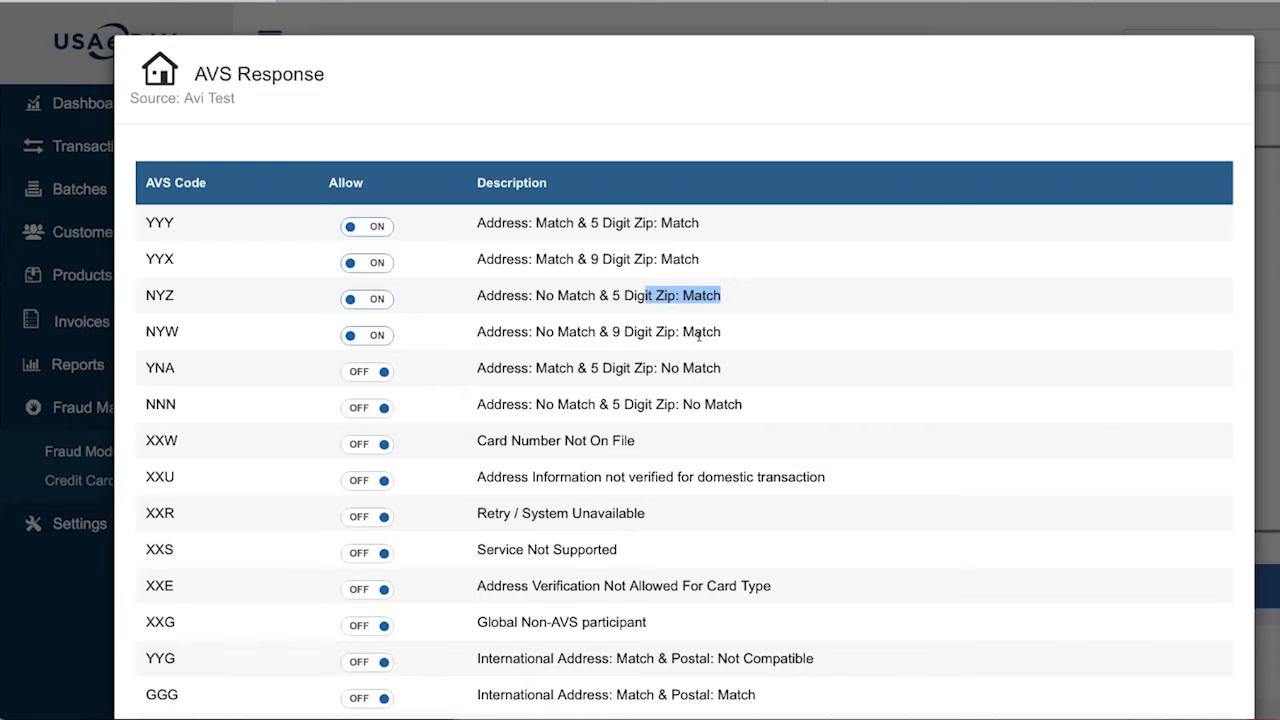
{"action": "left_click_drag", "start_coordinate": [599, 295], "coordinate": [487, 295]}
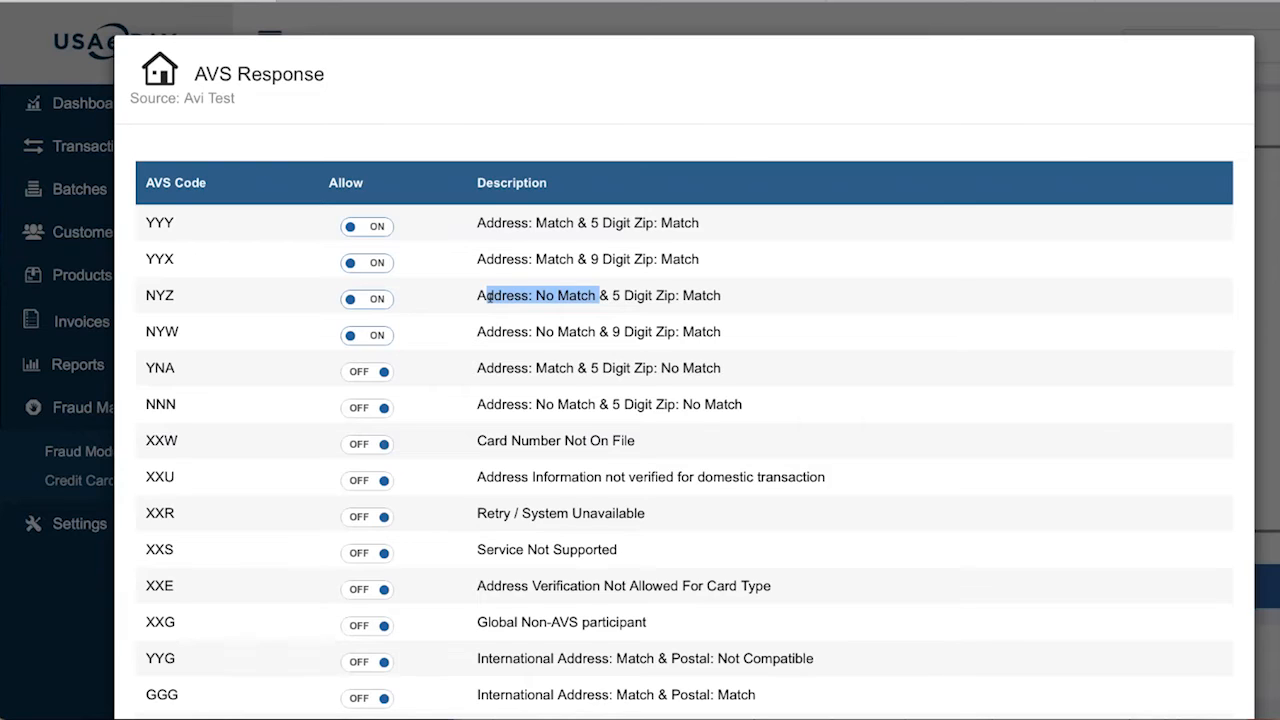
{"action": "left_click_drag", "start_coordinate": [582, 331], "coordinate": [521, 331]}
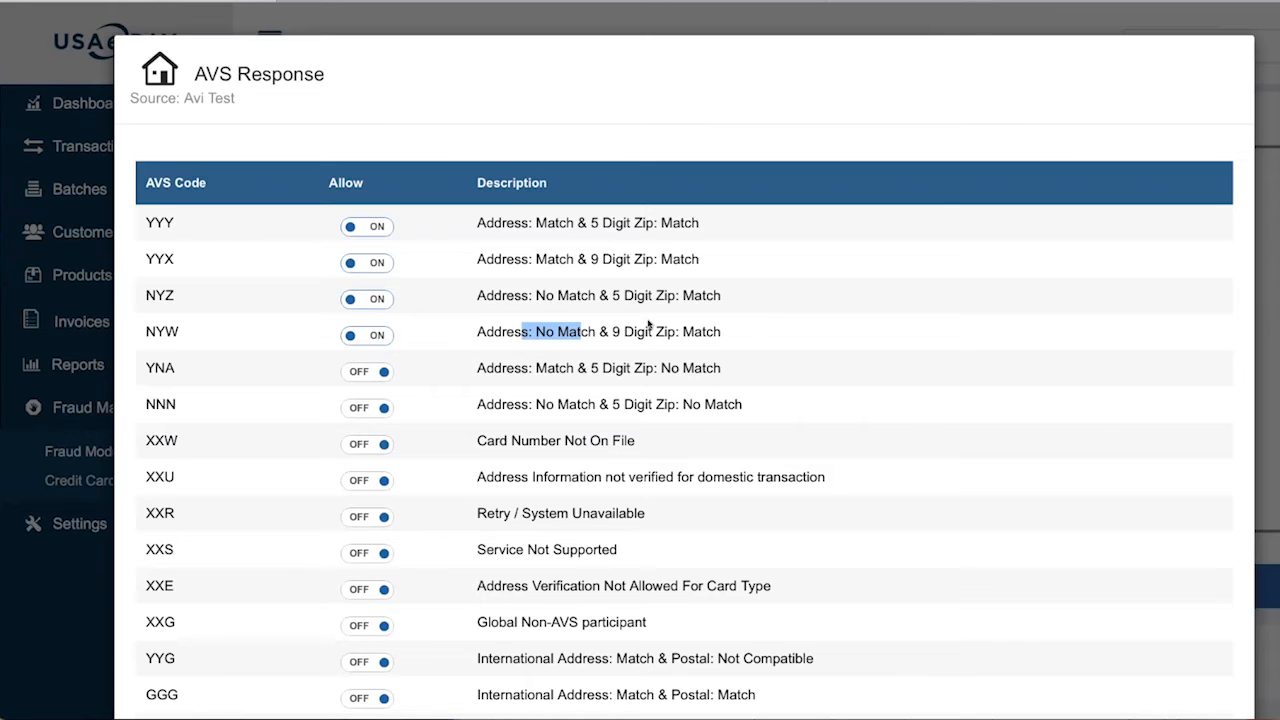
{"action": "scroll", "coordinate": [545, 395], "scroll_direction": "down", "scroll_amount": 2}
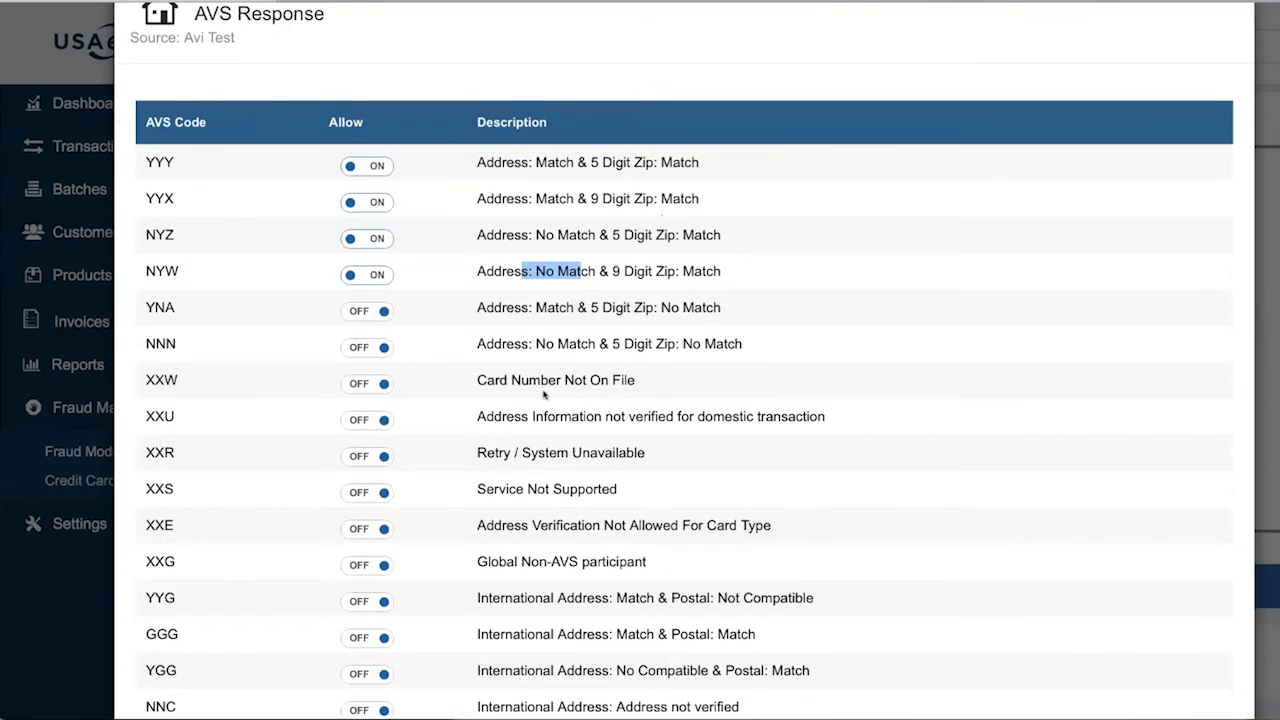
{"action": "scroll", "coordinate": [545, 395], "scroll_direction": "down", "scroll_amount": 3}
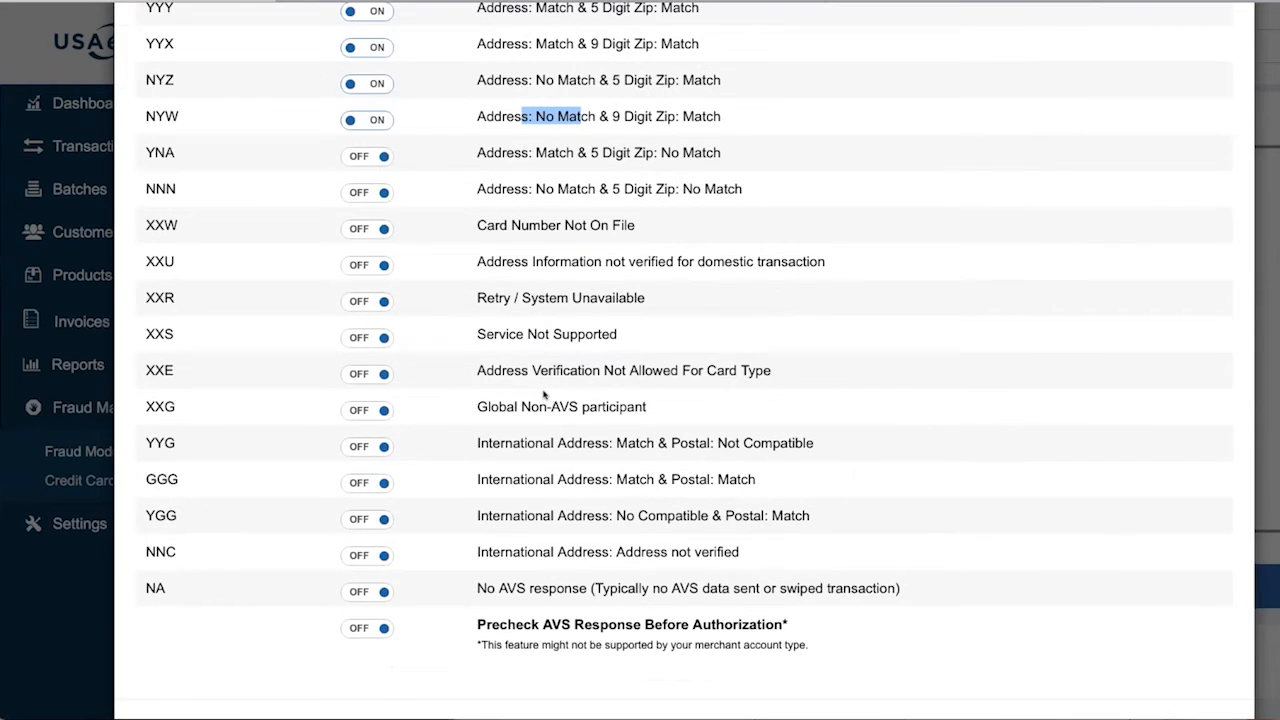
{"action": "scroll", "coordinate": [518, 180], "scroll_direction": "up", "scroll_amount": 1}
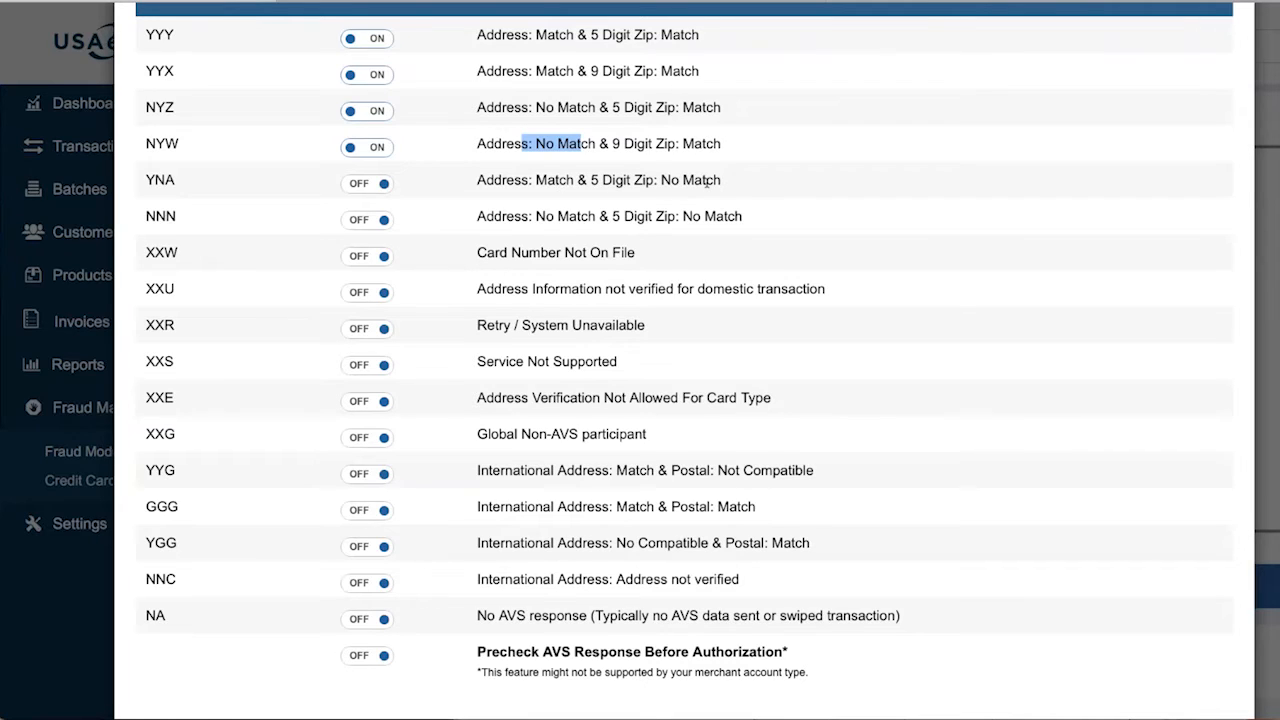
{"action": "left_click_drag", "start_coordinate": [660, 180], "coordinate": [736, 182]}
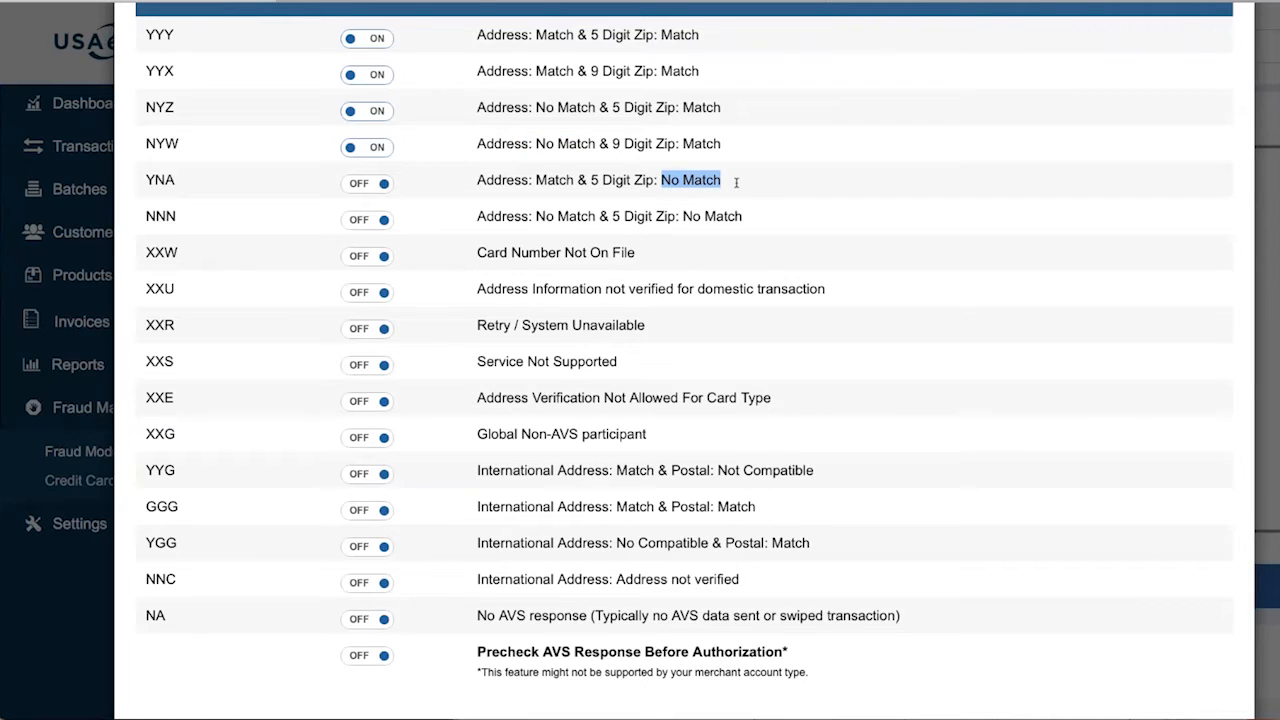
{"action": "left_click", "coordinate": [736, 182]}
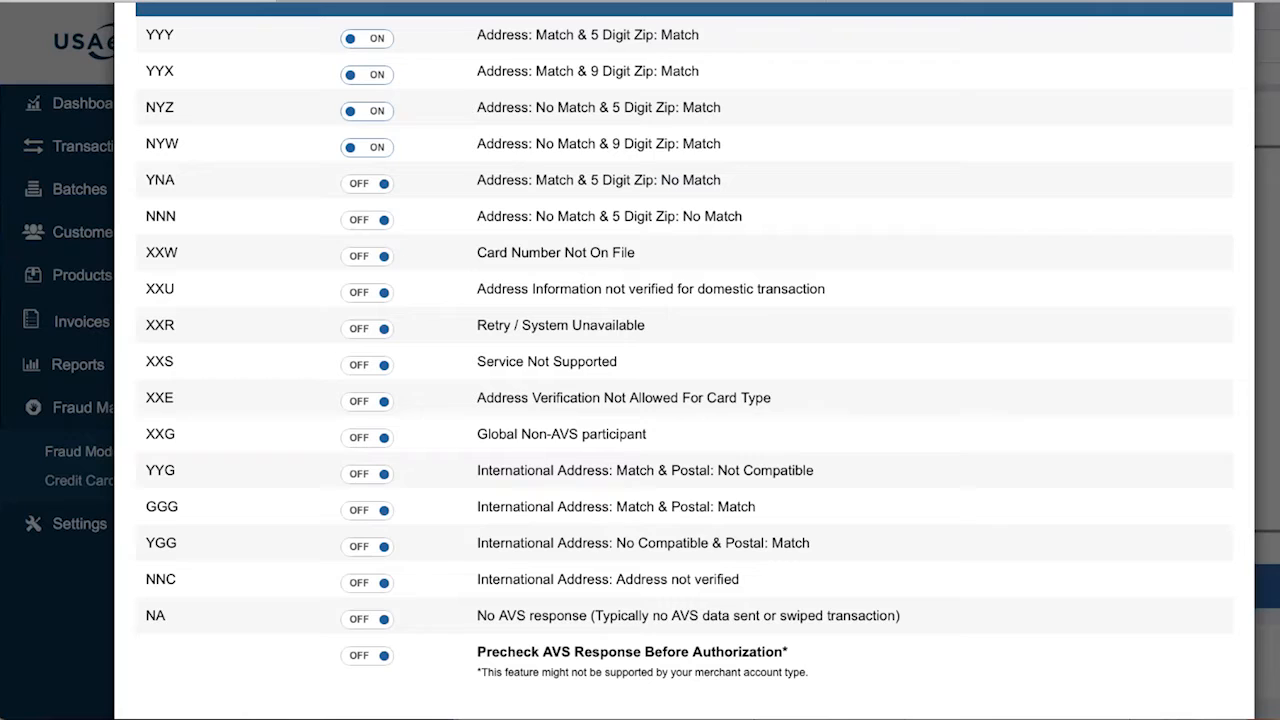
{"action": "left_click_drag", "start_coordinate": [720, 180], "coordinate": [660, 180]}
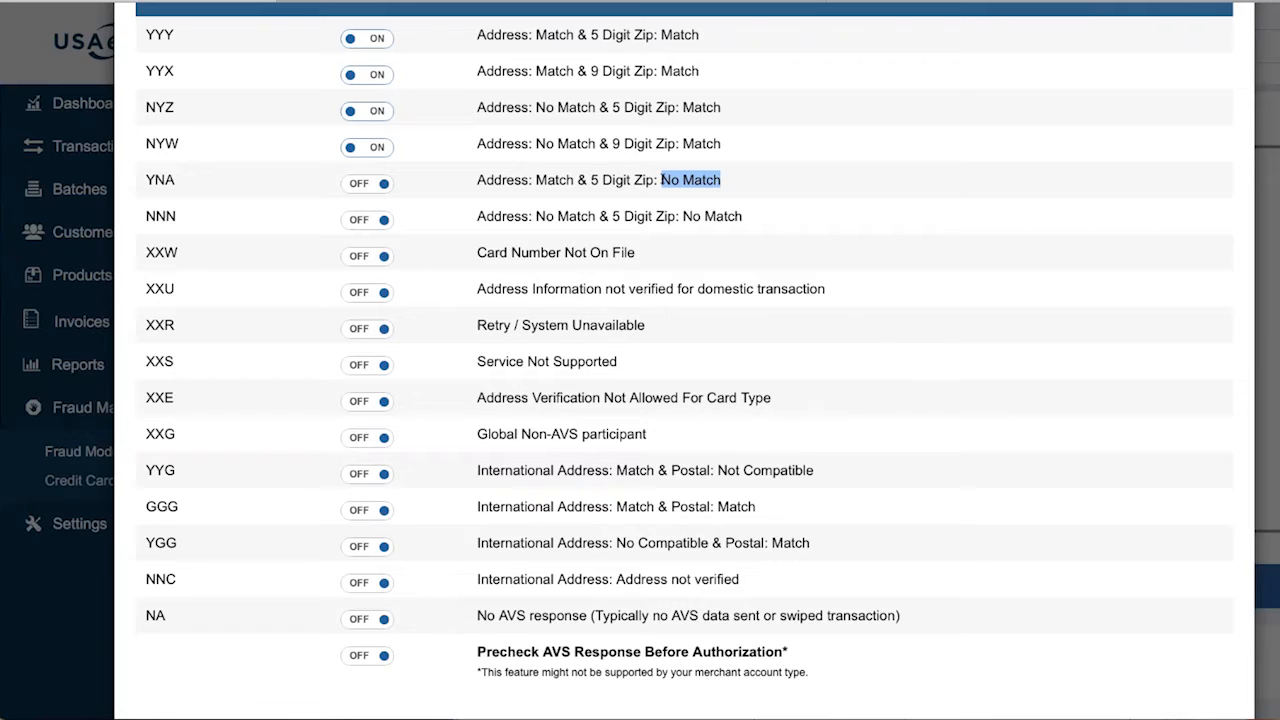
{"action": "left_click_drag", "start_coordinate": [575, 180], "coordinate": [478, 180]}
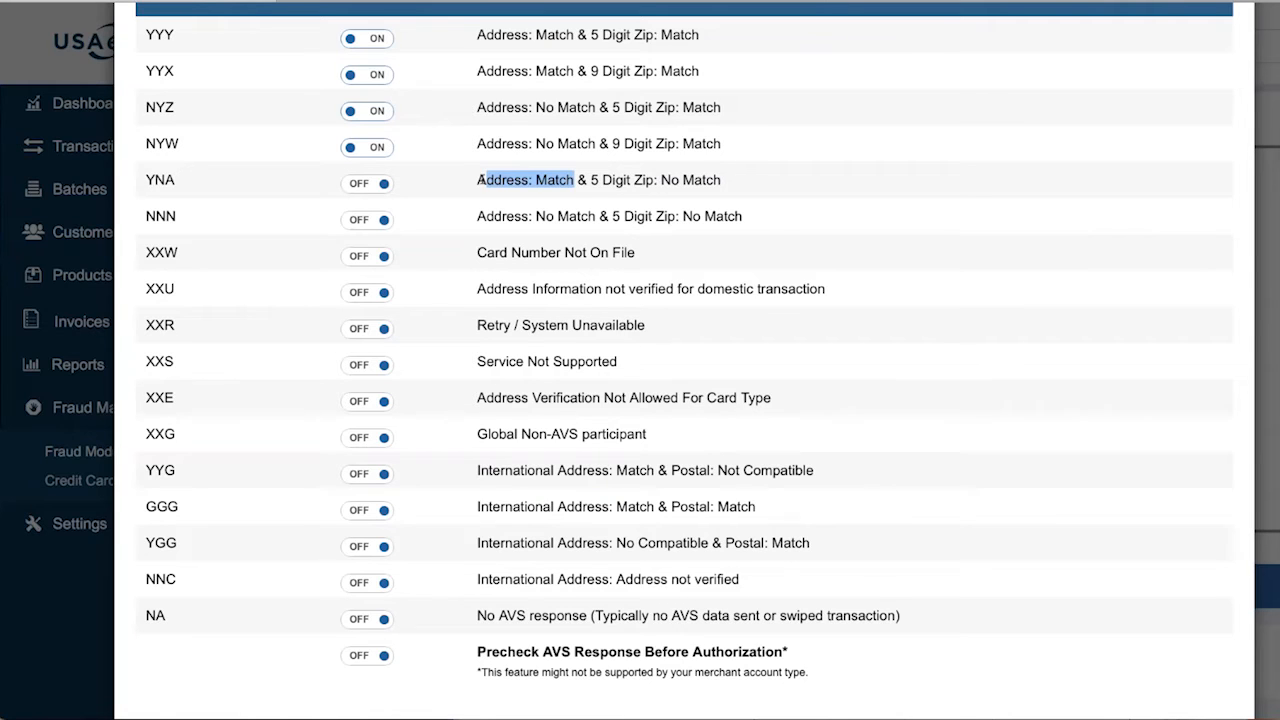
{"action": "left_click_drag", "start_coordinate": [490, 470], "coordinate": [769, 581]}
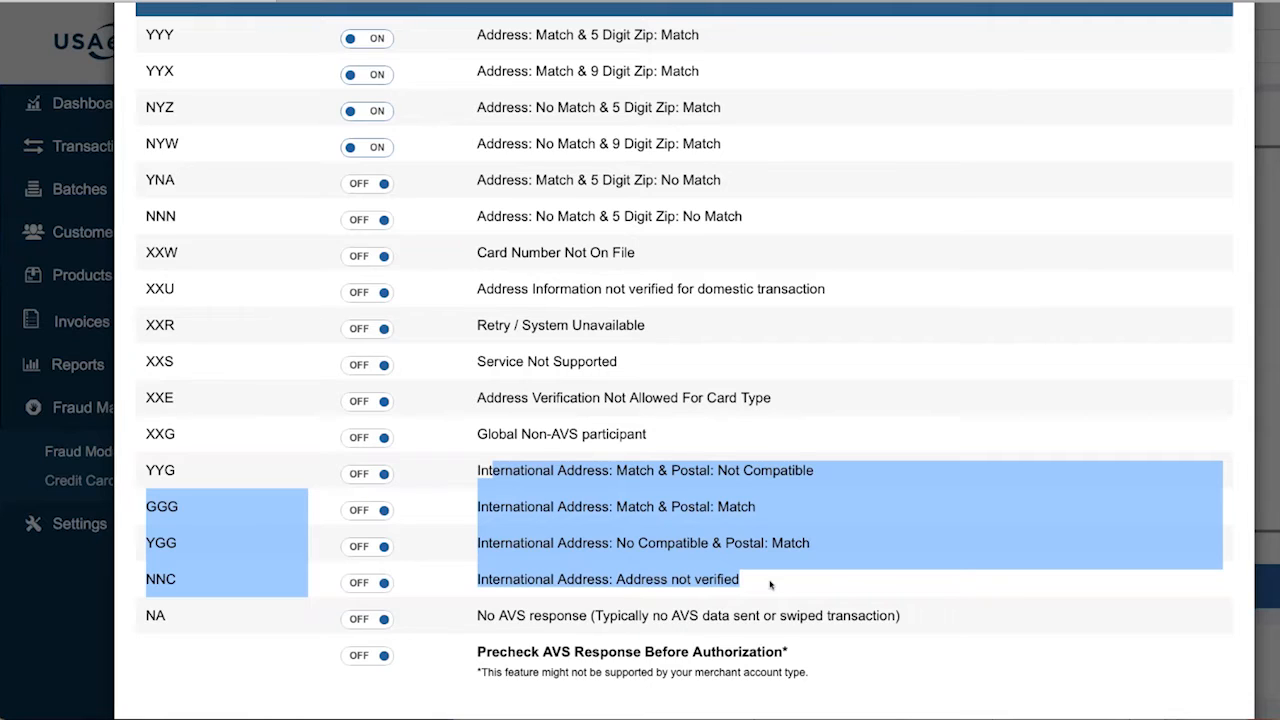
{"action": "left_click", "coordinate": [1089, 639]}
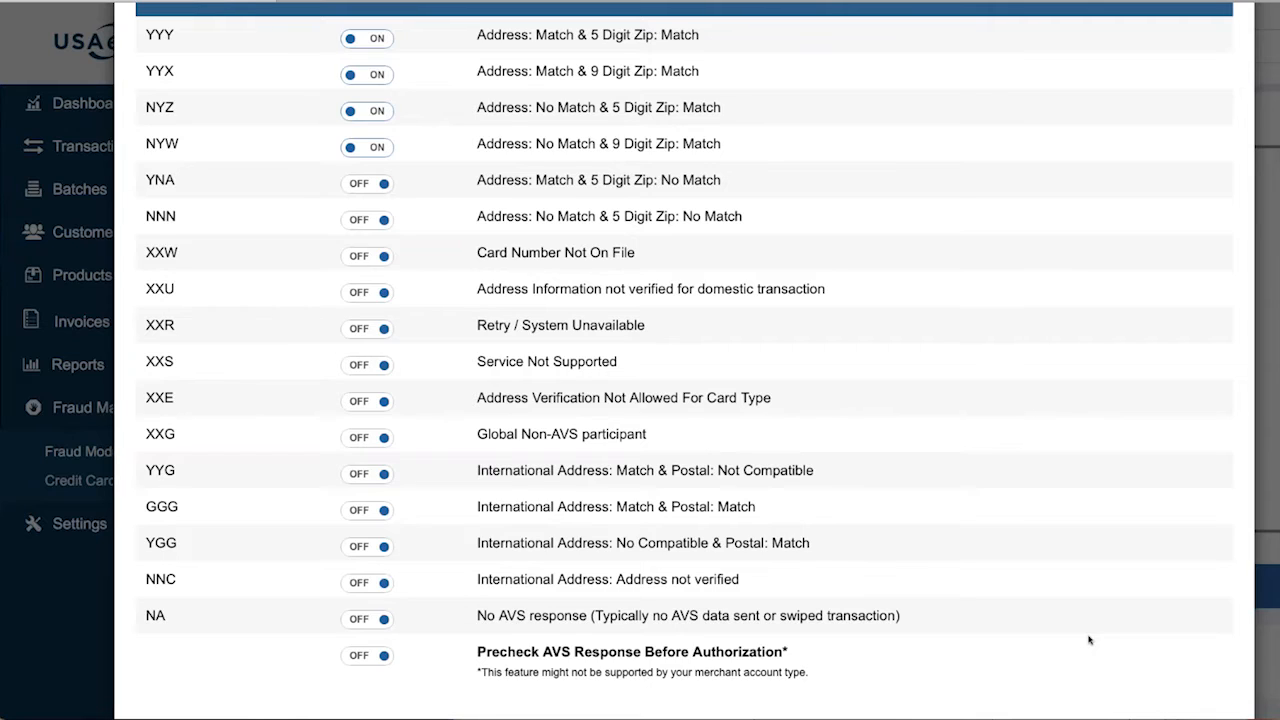
{"action": "scroll", "coordinate": [1089, 640], "scroll_direction": "up", "scroll_amount": 3}
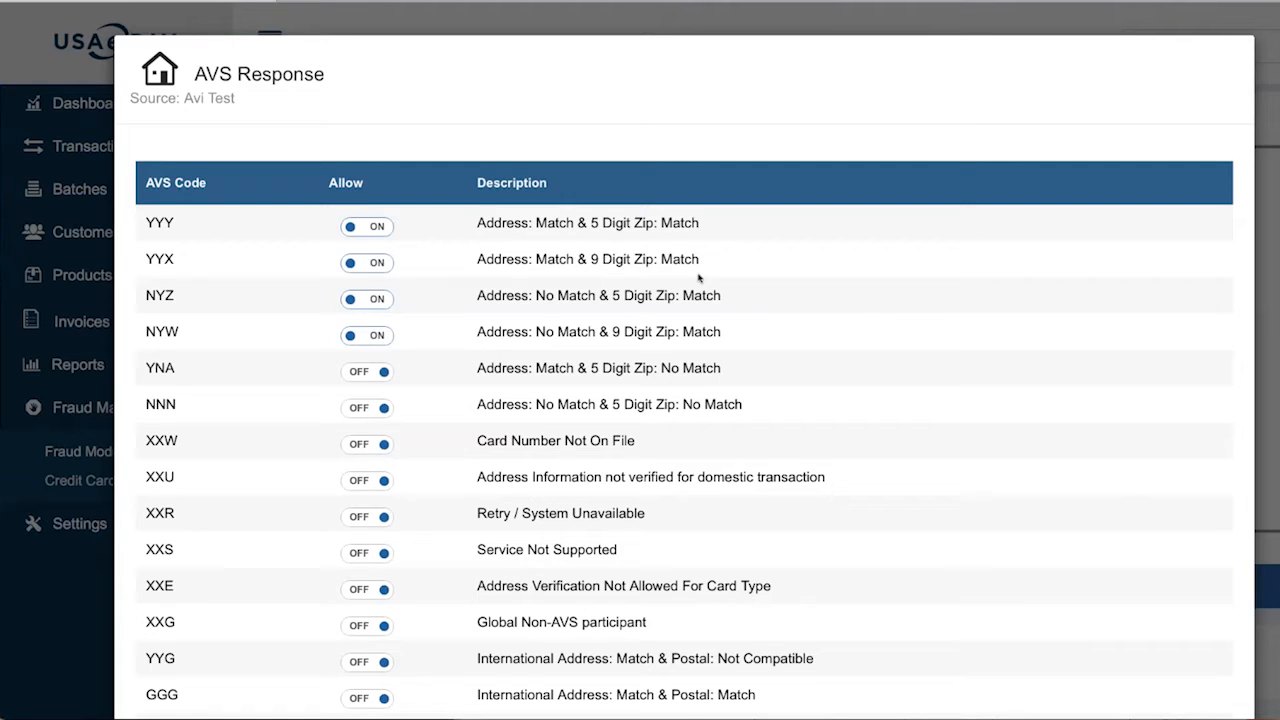
{"action": "scroll", "coordinate": [699, 278], "scroll_direction": "down", "scroll_amount": 2}
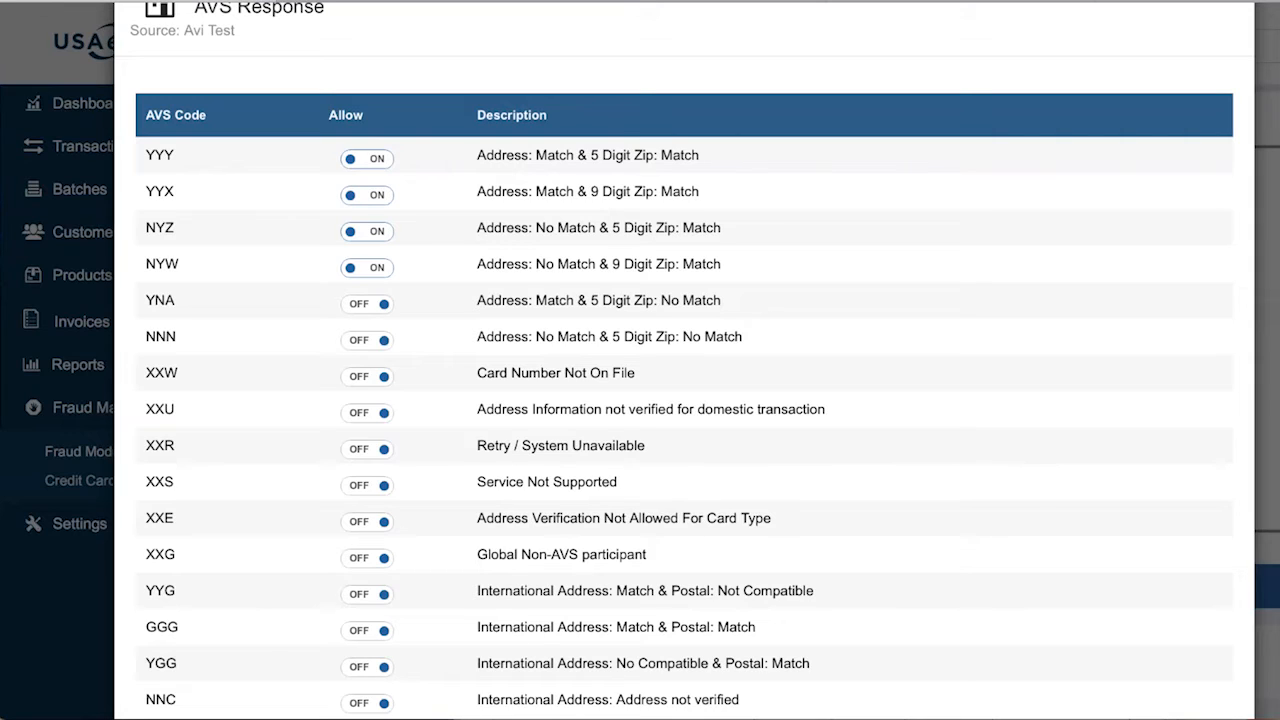
{"action": "scroll", "coordinate": [684, 360], "scroll_direction": "down", "scroll_amount": 3}
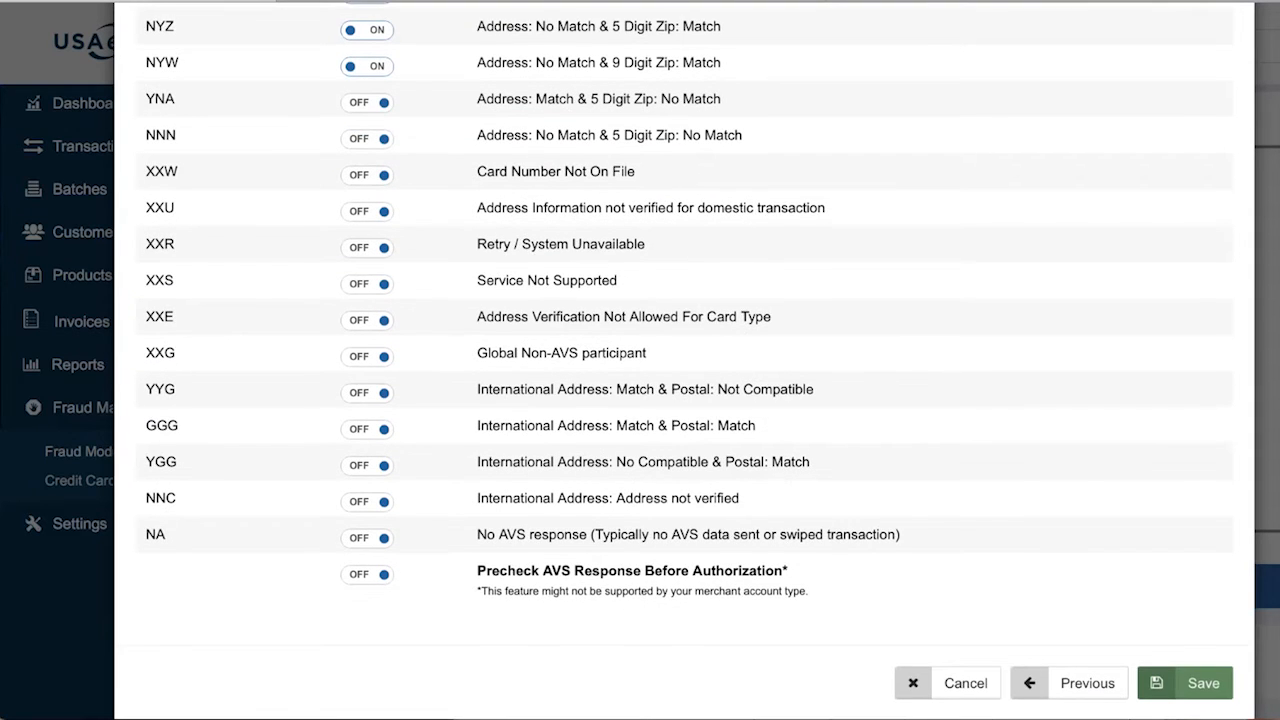
Switch on Precheck AVS Response Before Authorization, keeping YYY, YYX, NYZ and NYW allowed
{"action": "scroll", "coordinate": [684, 360], "scroll_direction": "up", "scroll_amount": 3}
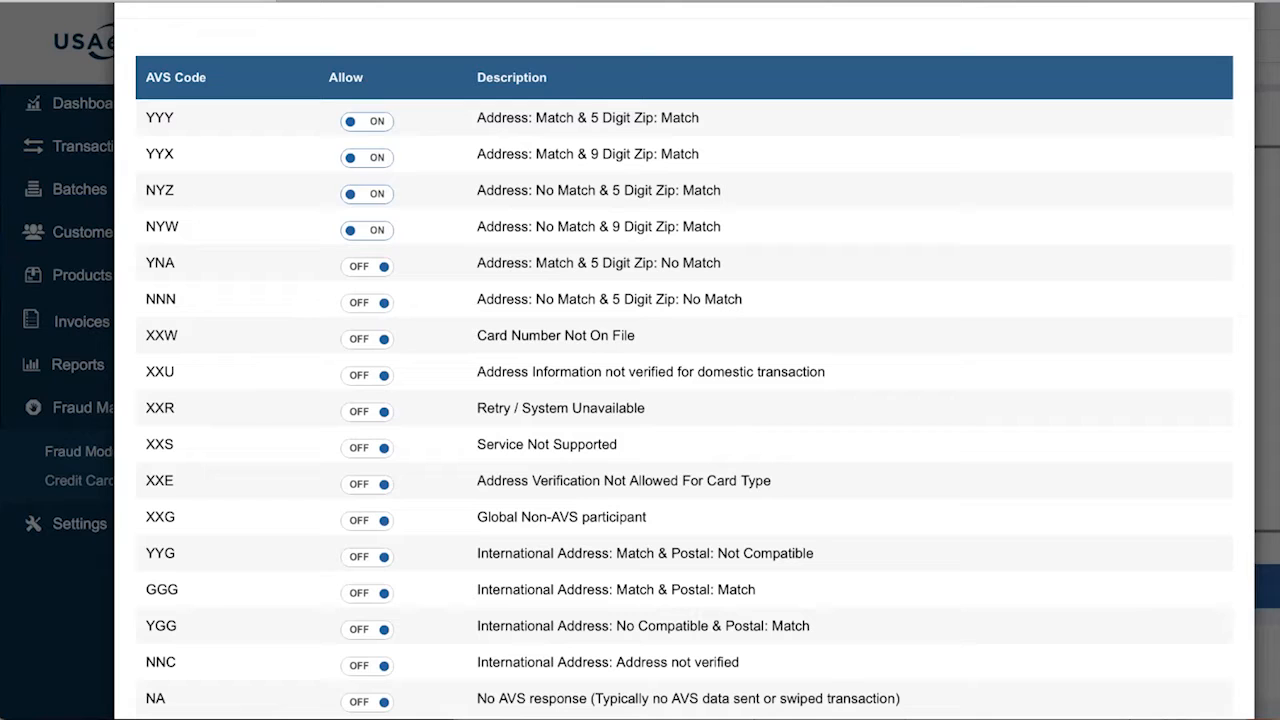
{"action": "scroll", "coordinate": [684, 360], "scroll_direction": "down", "scroll_amount": 3}
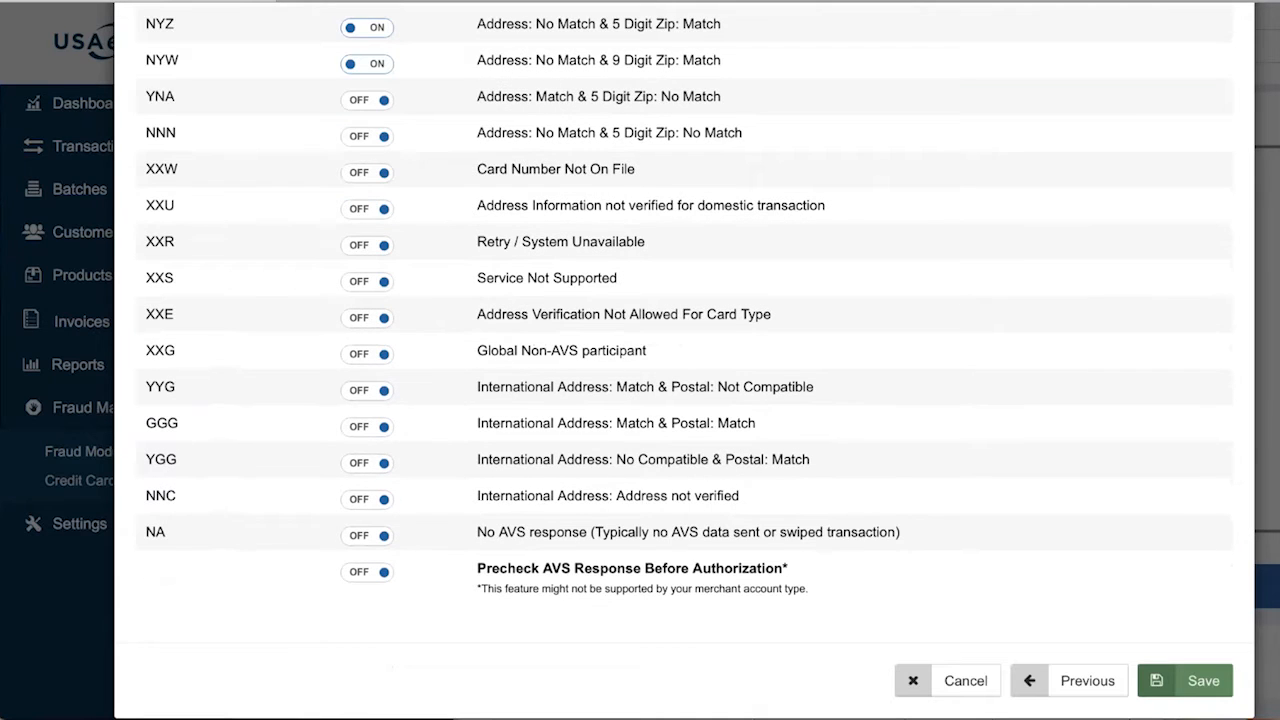
{"action": "left_click", "coordinate": [371, 576]}
Step back from the AVS Response settings to module selection and cancel the dialog
{"action": "left_click_drag", "start_coordinate": [478, 569], "coordinate": [691, 589]}
{"action": "left_click", "coordinate": [691, 590]}
{"action": "left_click", "coordinate": [1088, 681]}
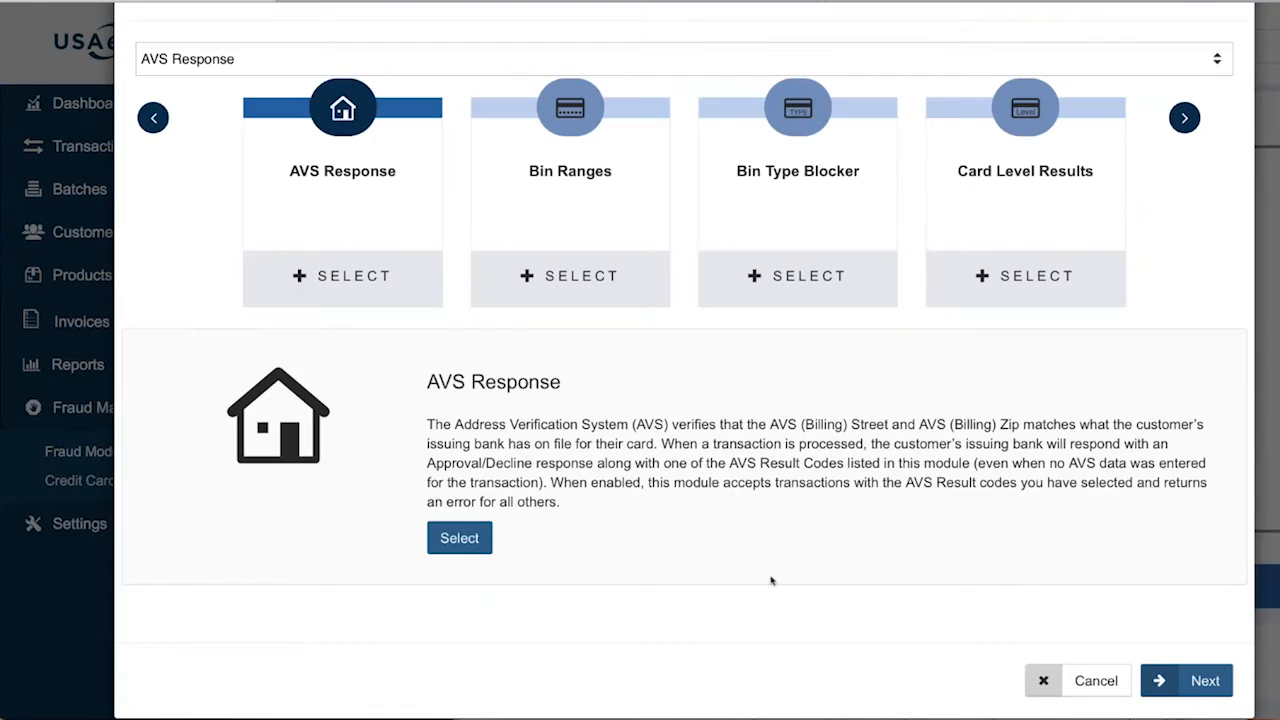
{"action": "scroll", "coordinate": [771, 580], "scroll_direction": "up", "scroll_amount": 1}
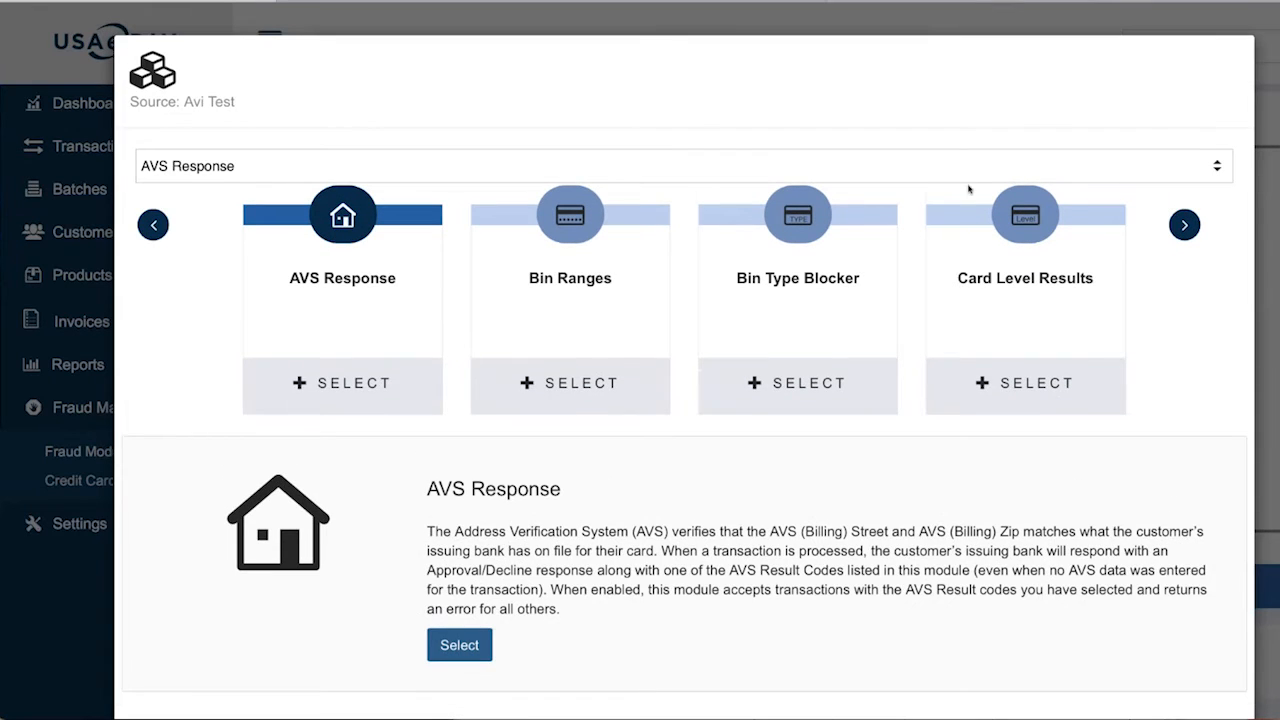
{"action": "scroll", "coordinate": [1005, 381], "scroll_direction": "down", "scroll_amount": 1}
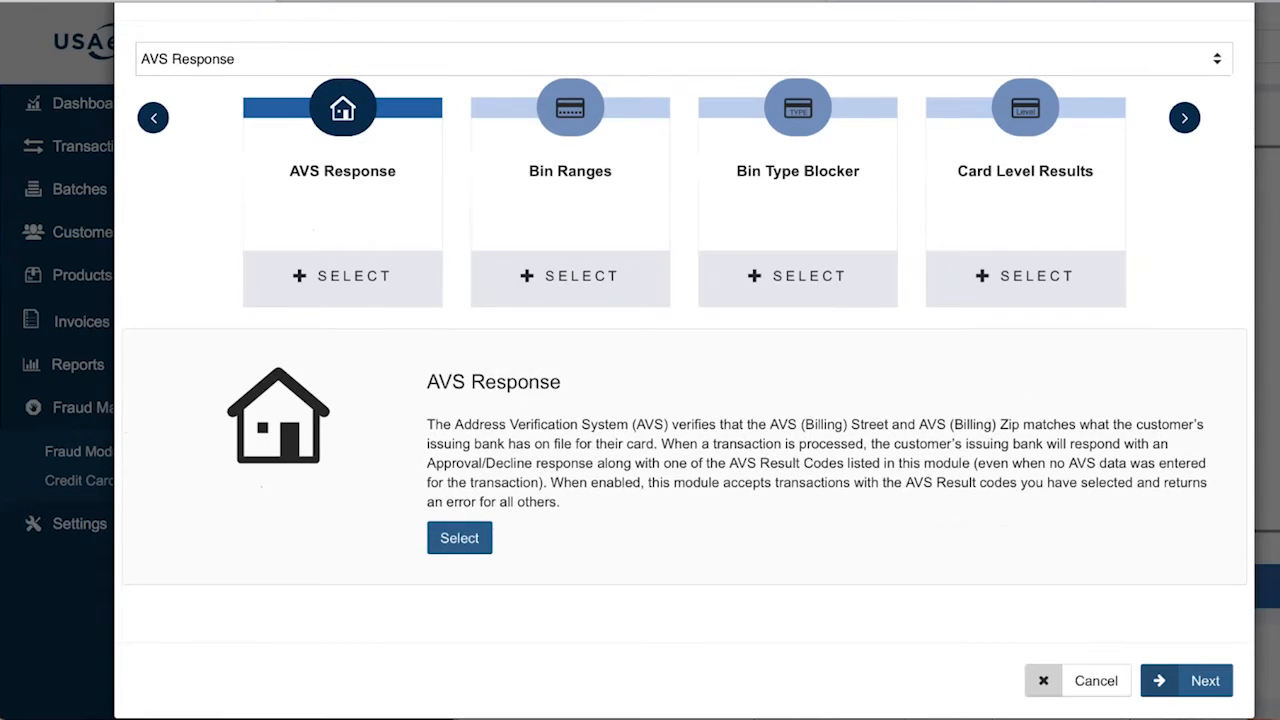
{"action": "left_click", "coordinate": [1100, 686]}
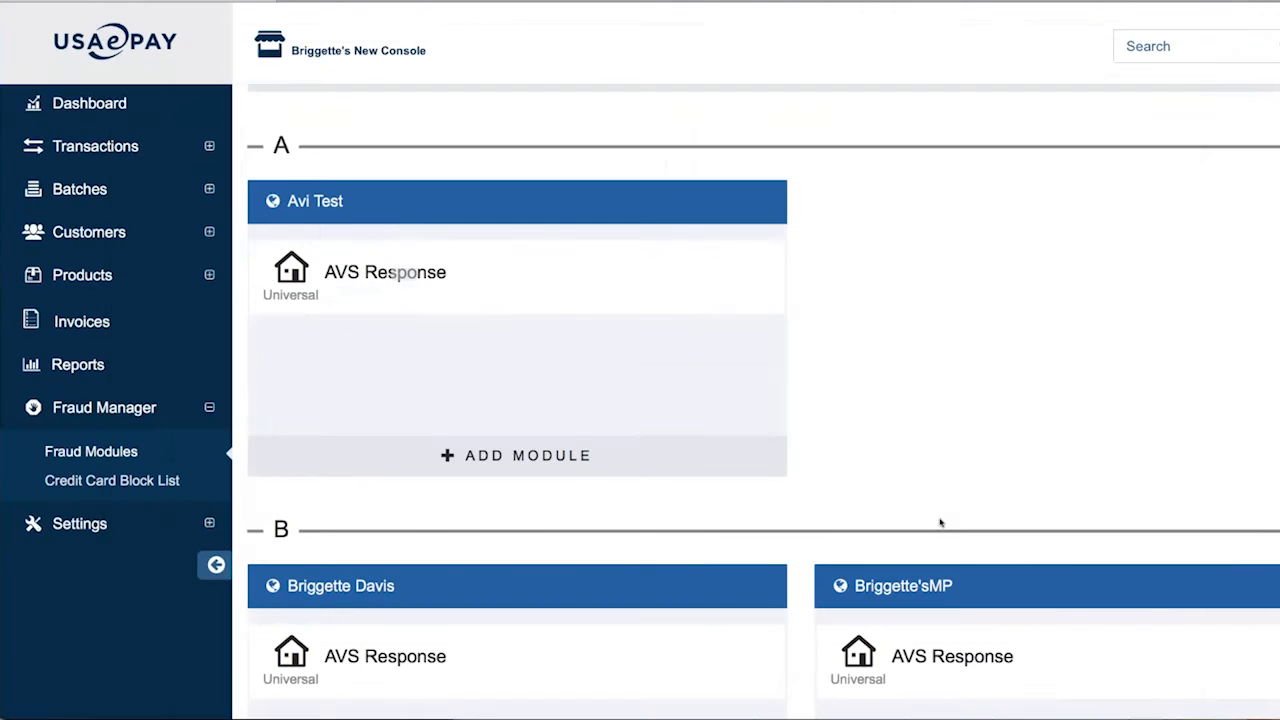
Scroll through the Fraud Modules page and highlight the Universal Fraud Module heading
{"action": "scroll", "coordinate": [970, 502], "scroll_direction": "down", "scroll_amount": 4}
{"action": "scroll", "coordinate": [970, 502], "scroll_direction": "down", "scroll_amount": 4}
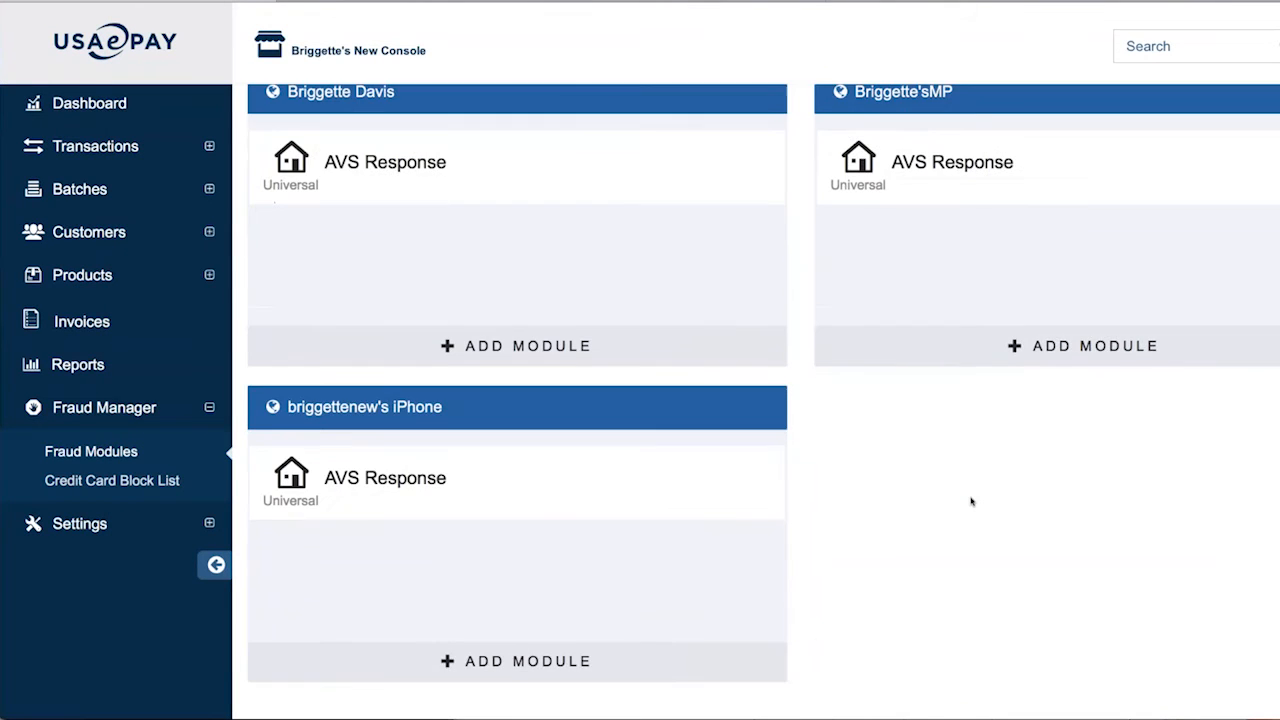
{"action": "scroll", "coordinate": [970, 502], "scroll_direction": "down", "scroll_amount": 8}
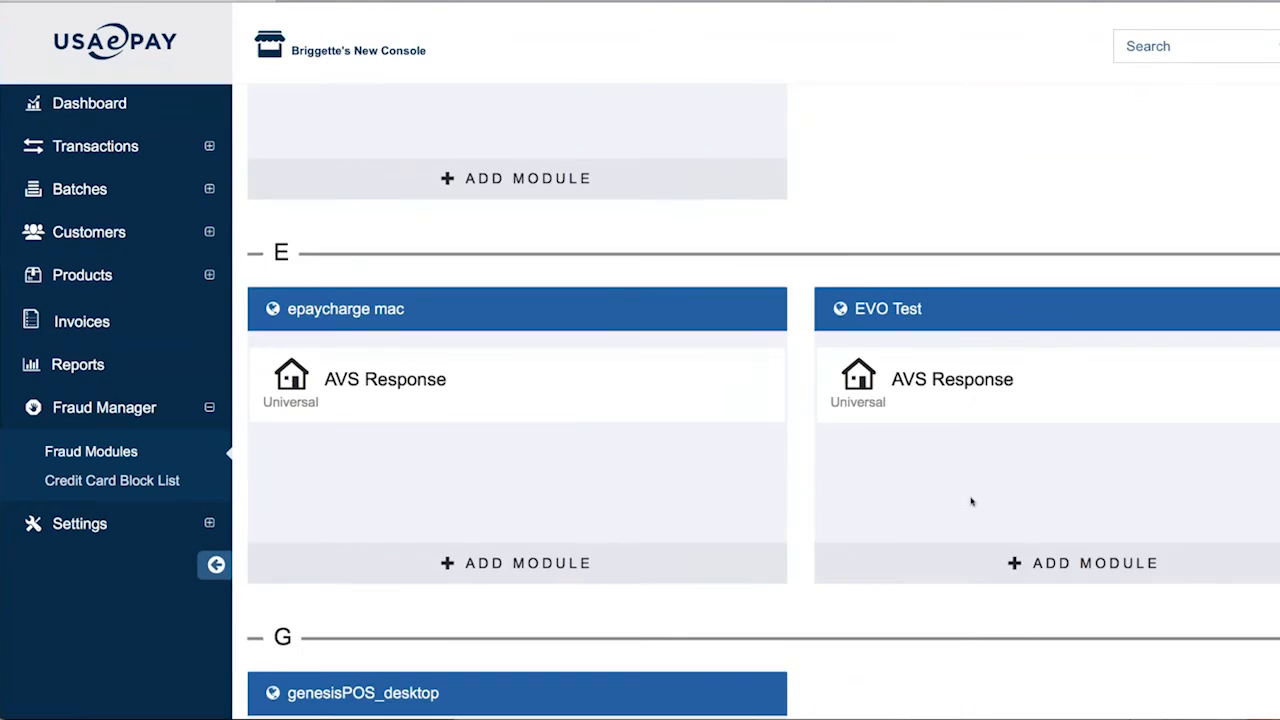
{"action": "scroll", "coordinate": [970, 502], "scroll_direction": "up", "scroll_amount": 15}
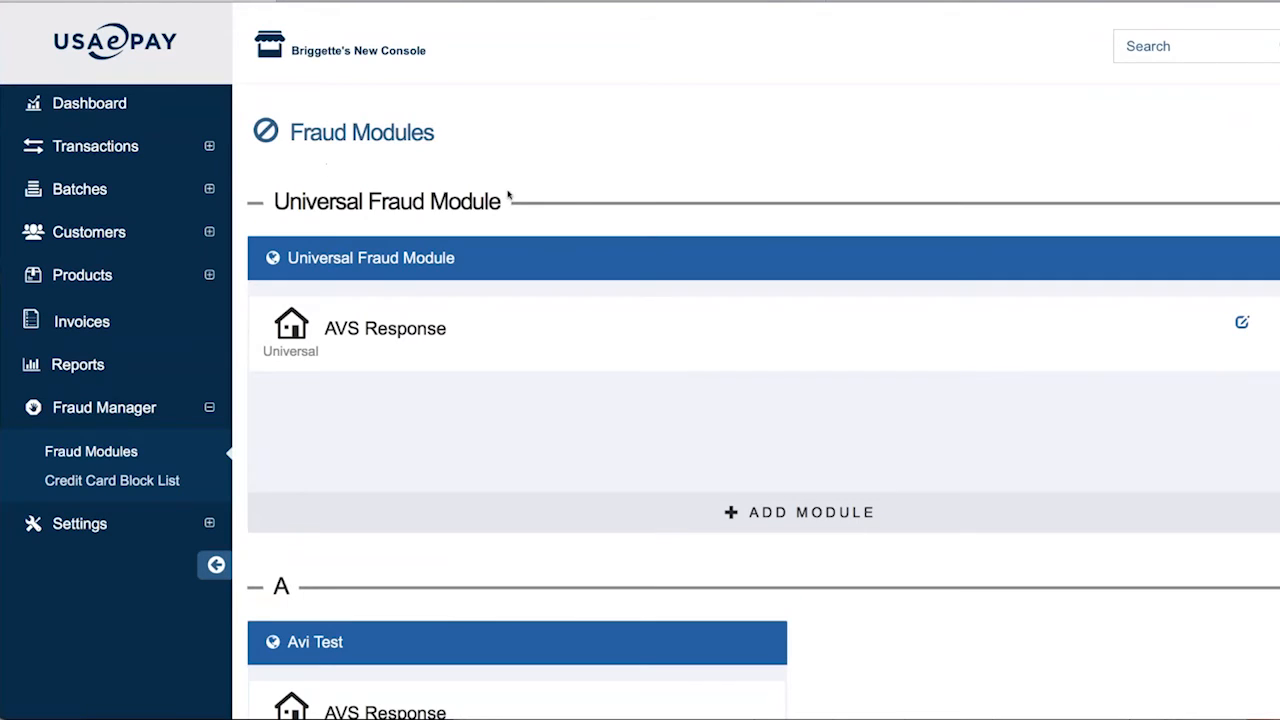
{"action": "left_click_drag", "start_coordinate": [277, 201], "coordinate": [515, 212]}
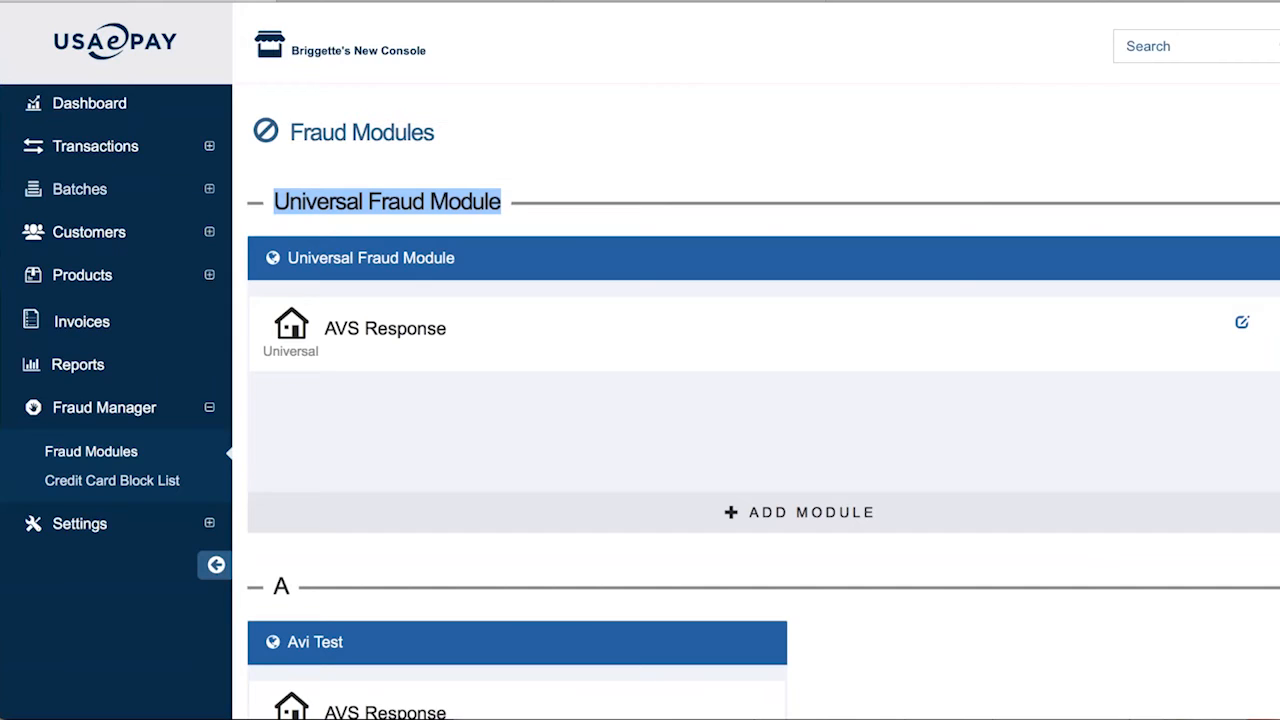
{"action": "scroll", "coordinate": [921, 591], "scroll_direction": "down", "scroll_amount": 3}
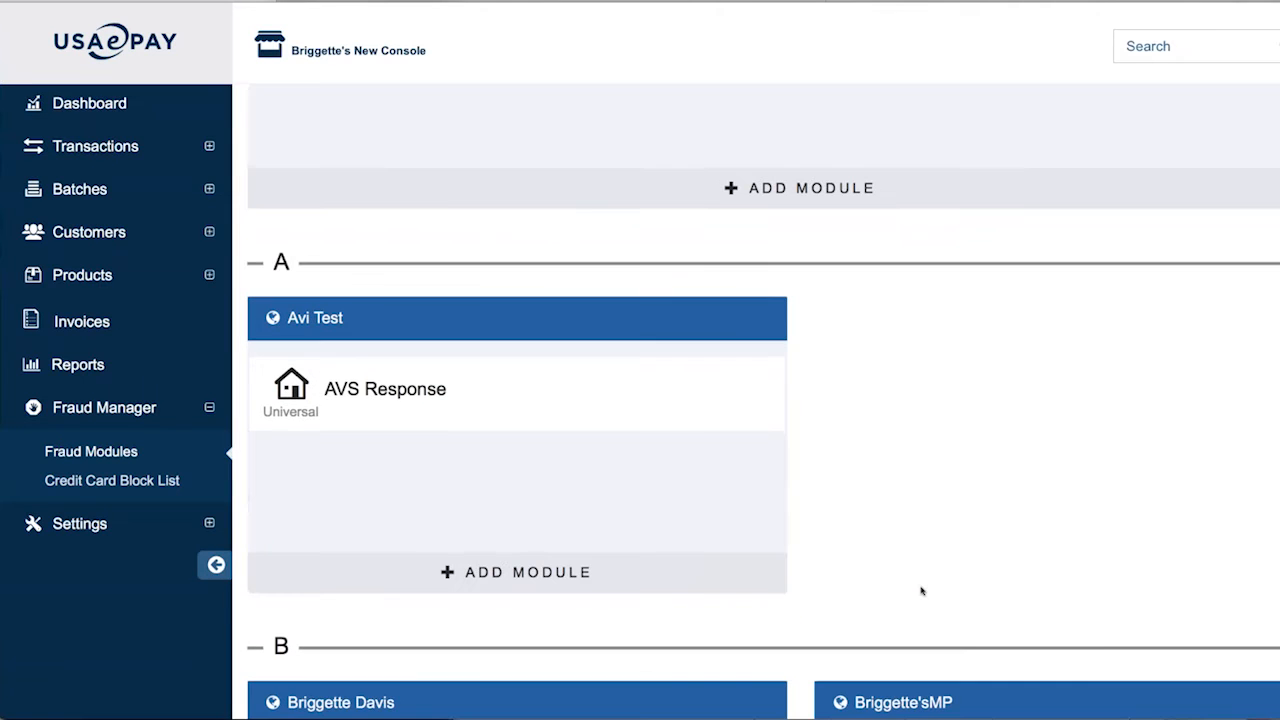
{"action": "scroll", "coordinate": [921, 591], "scroll_direction": "down", "scroll_amount": 2}
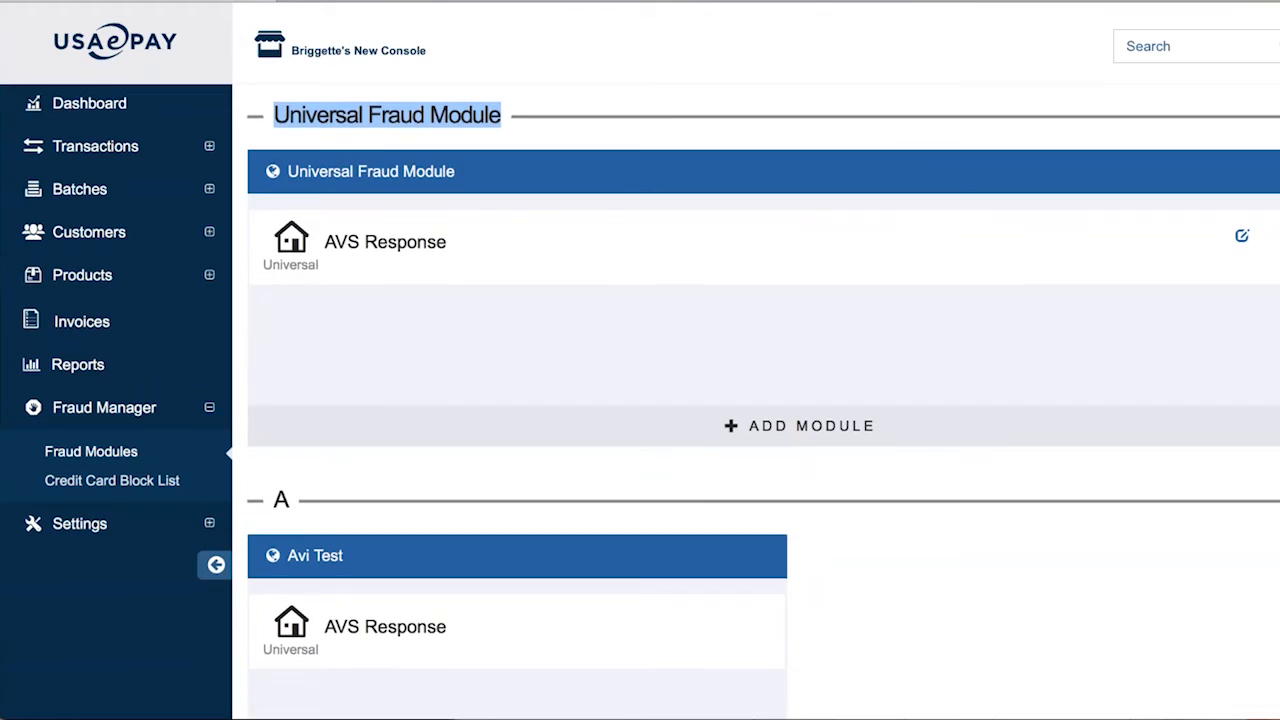
{"action": "scroll", "coordinate": [763, 400], "scroll_direction": "down", "scroll_amount": 2}
{"action": "scroll", "coordinate": [763, 400], "scroll_direction": "down", "scroll_amount": 2}
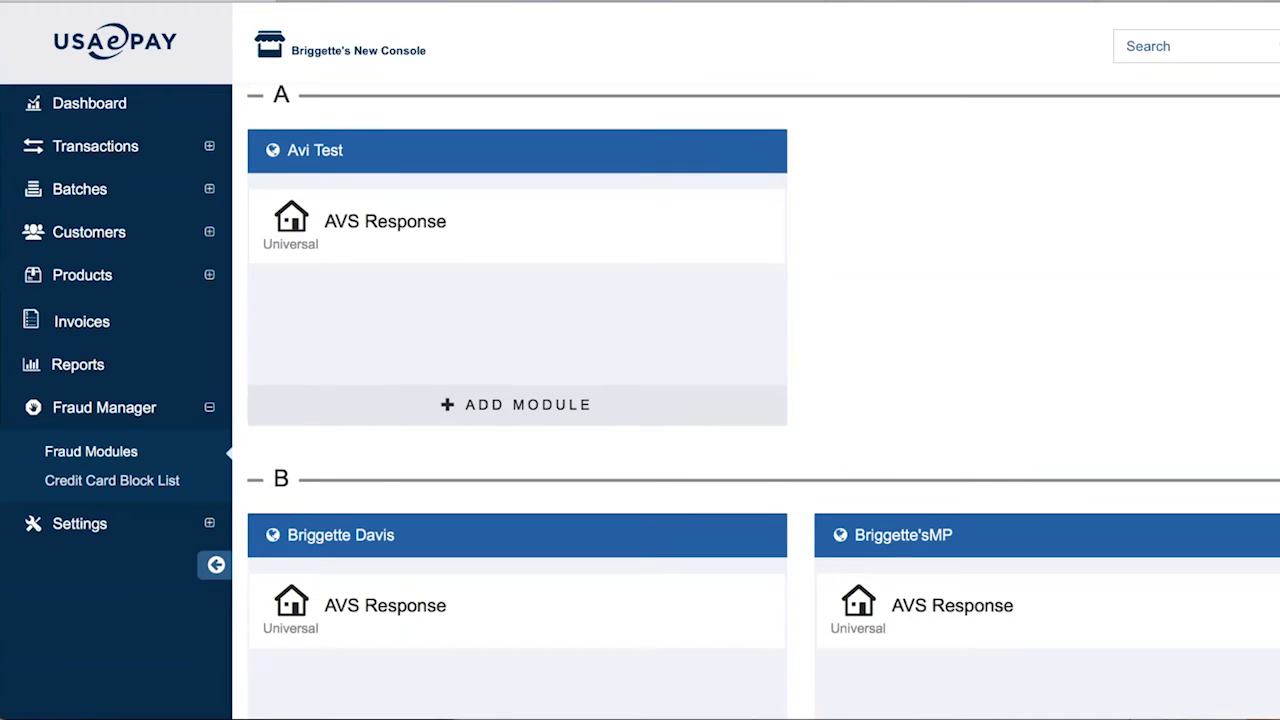
{"action": "scroll", "coordinate": [950, 615], "scroll_direction": "up", "scroll_amount": 1}
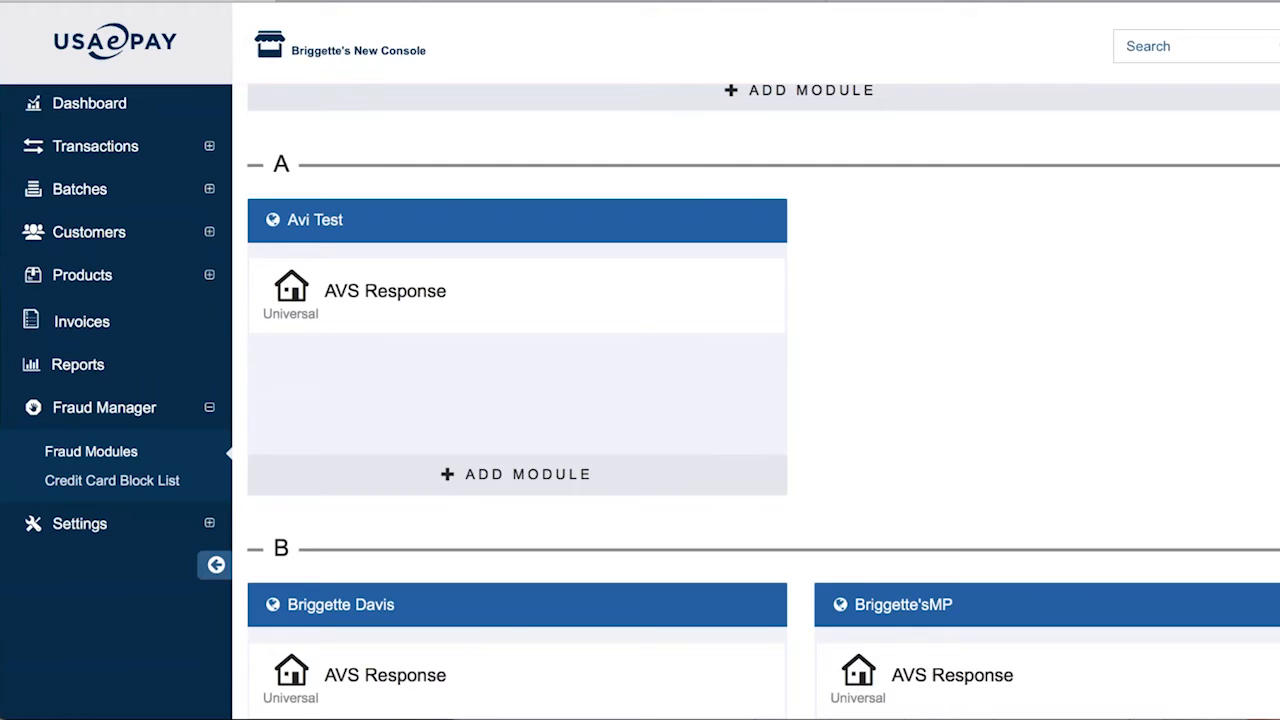
{"action": "scroll", "coordinate": [1046, 574], "scroll_direction": "up", "scroll_amount": 3}
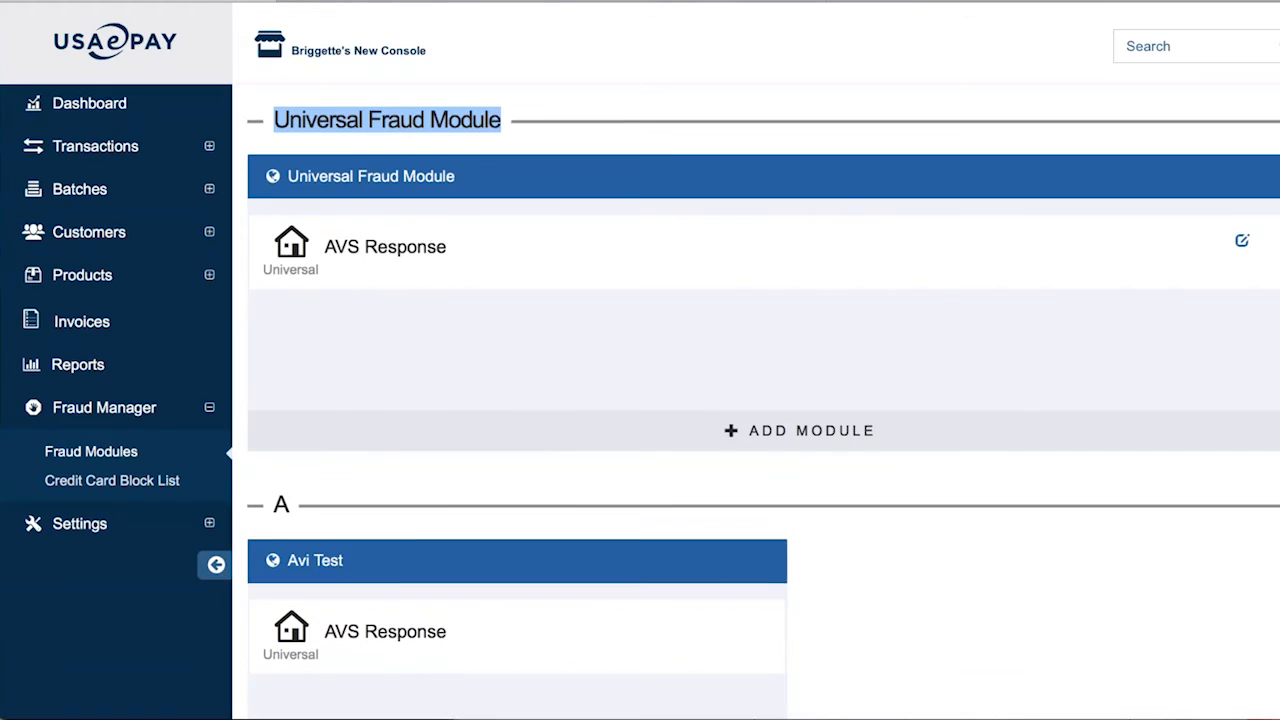
{"action": "scroll", "coordinate": [1046, 574], "scroll_direction": "down", "scroll_amount": 6}
{"action": "scroll", "coordinate": [760, 400], "scroll_direction": "down", "scroll_amount": 3}
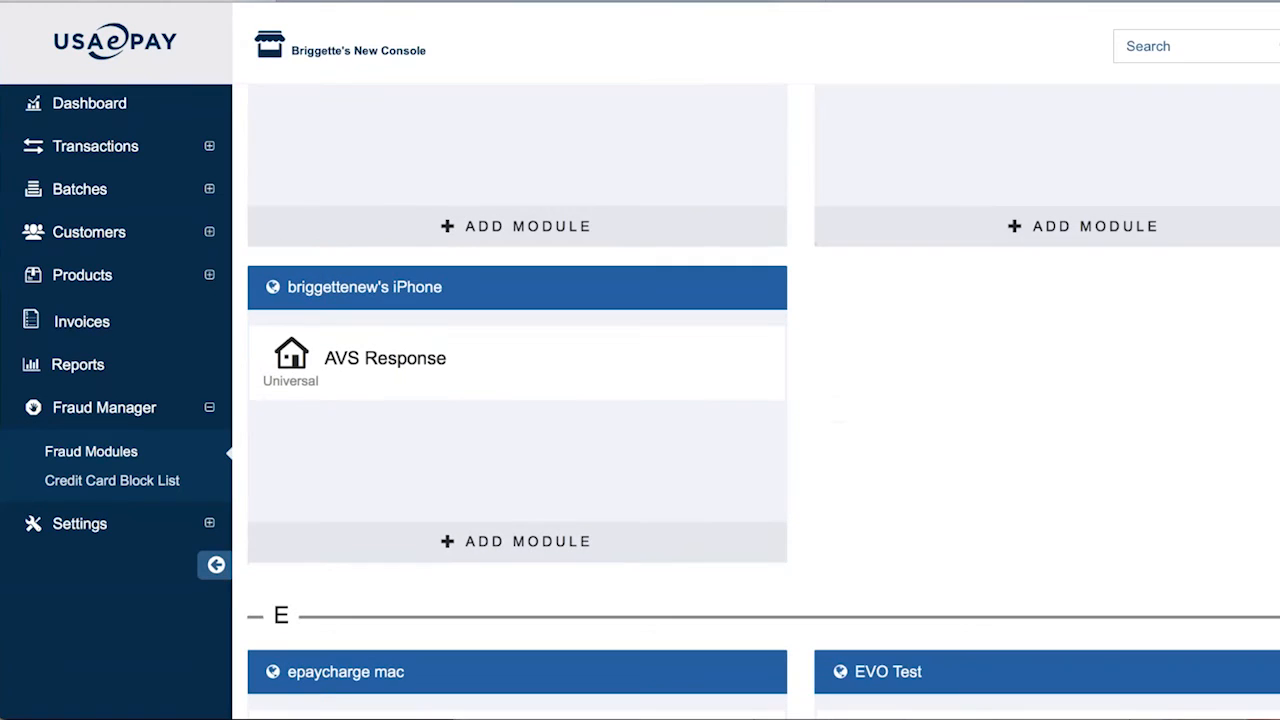
{"action": "scroll", "coordinate": [760, 400], "scroll_direction": "down", "scroll_amount": 2}
{"action": "scroll", "coordinate": [760, 400], "scroll_direction": "down", "scroll_amount": 8}
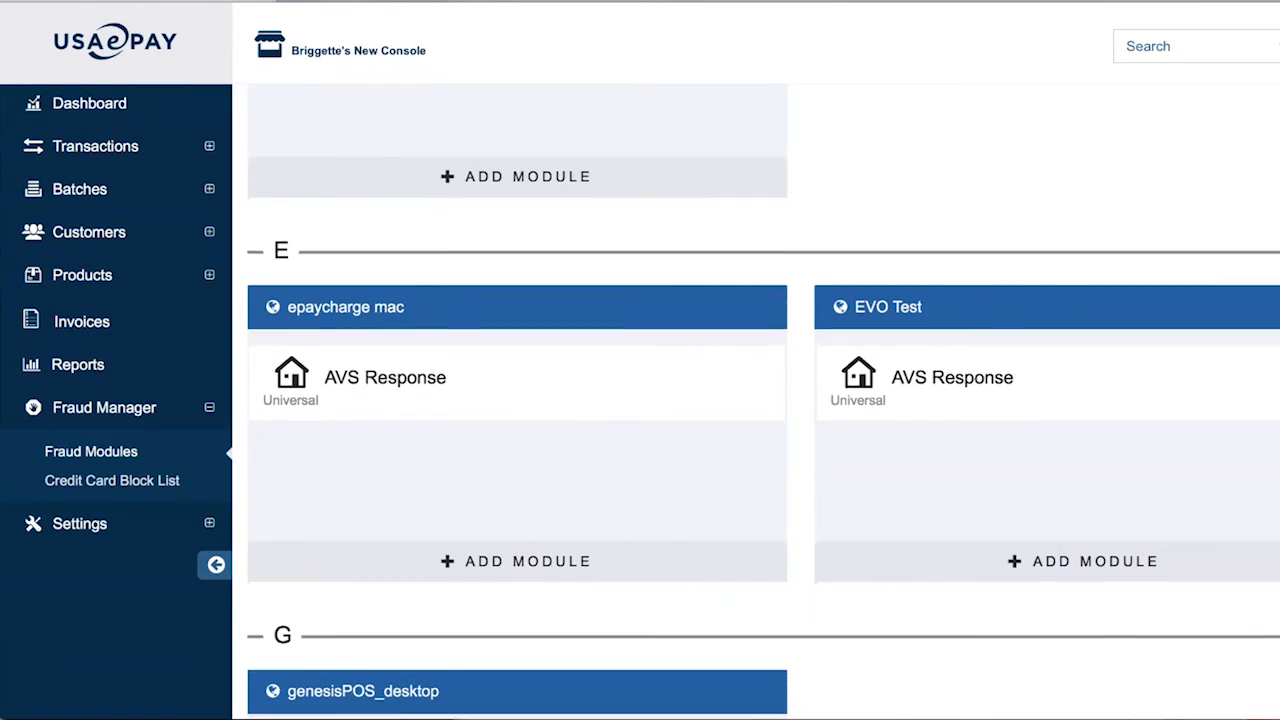
{"action": "scroll", "coordinate": [760, 400], "scroll_direction": "up", "scroll_amount": 6}
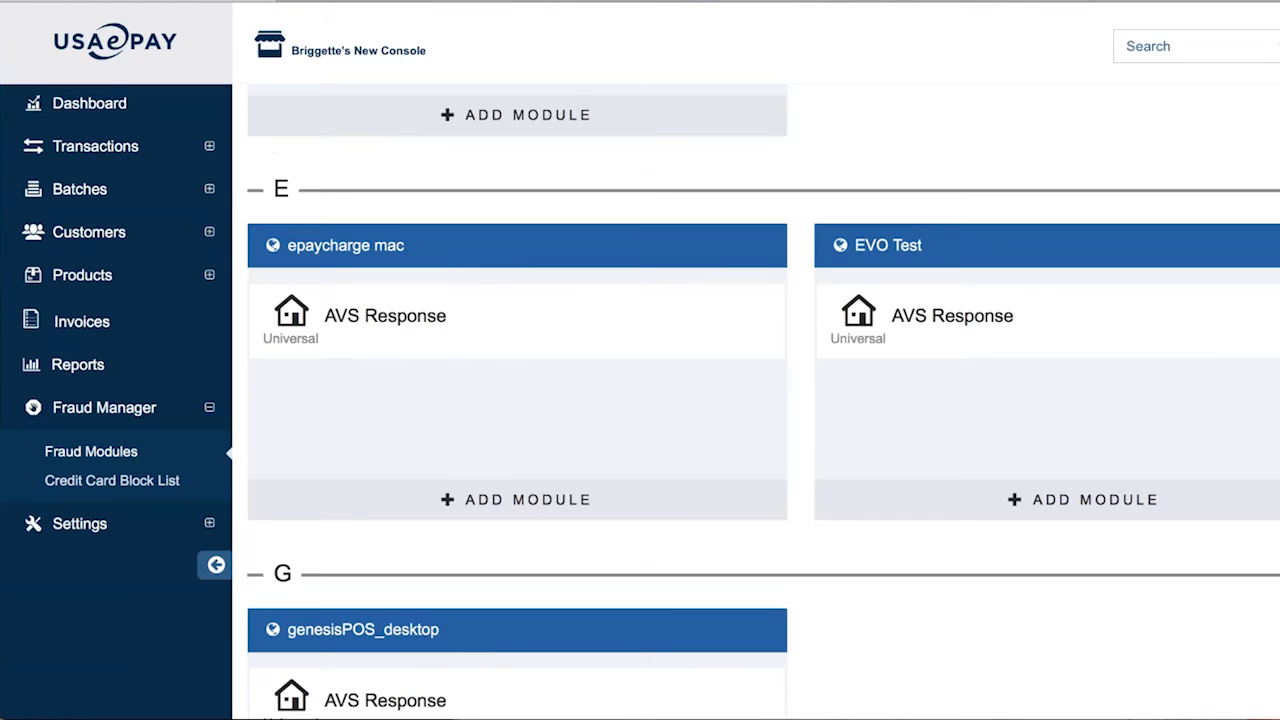
{"action": "scroll", "coordinate": [760, 400], "scroll_direction": "down", "scroll_amount": 9}
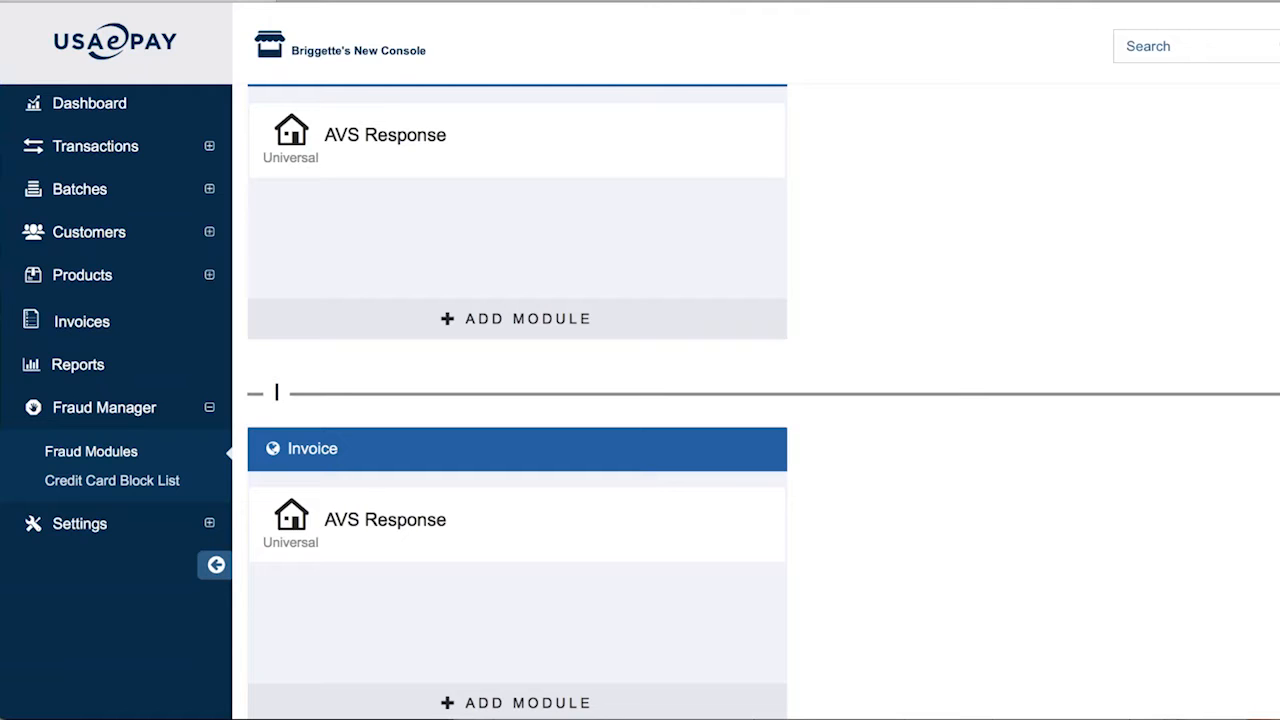
{"action": "scroll", "coordinate": [578, 389], "scroll_direction": "up", "scroll_amount": 15}
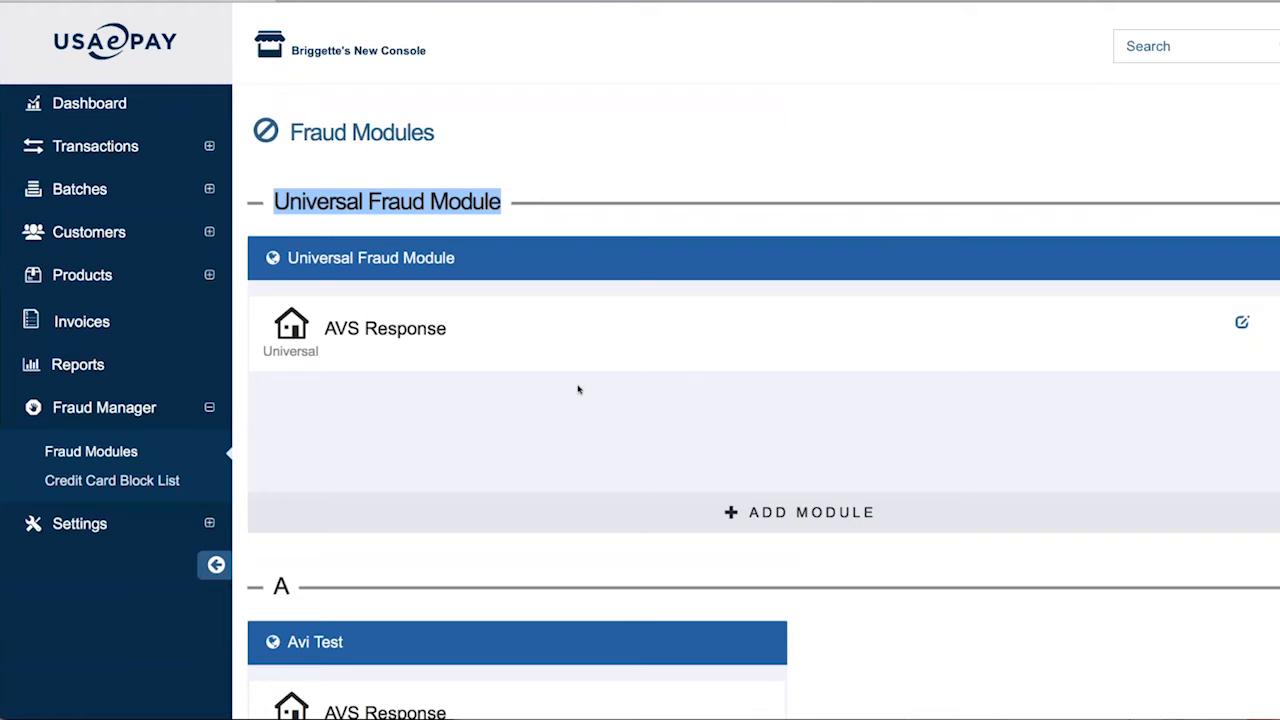
{"action": "scroll", "coordinate": [578, 389], "scroll_direction": "down", "scroll_amount": 1}
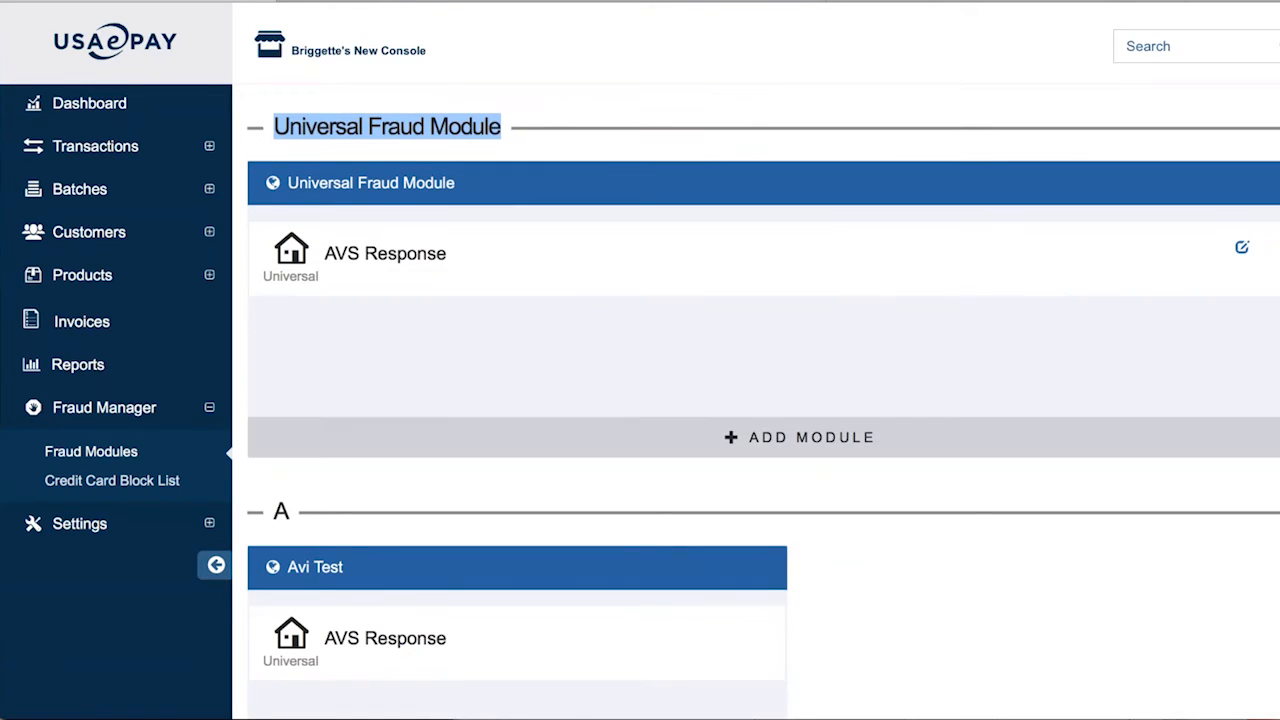
{"action": "scroll", "coordinate": [327, 562], "scroll_direction": "down", "scroll_amount": 3}
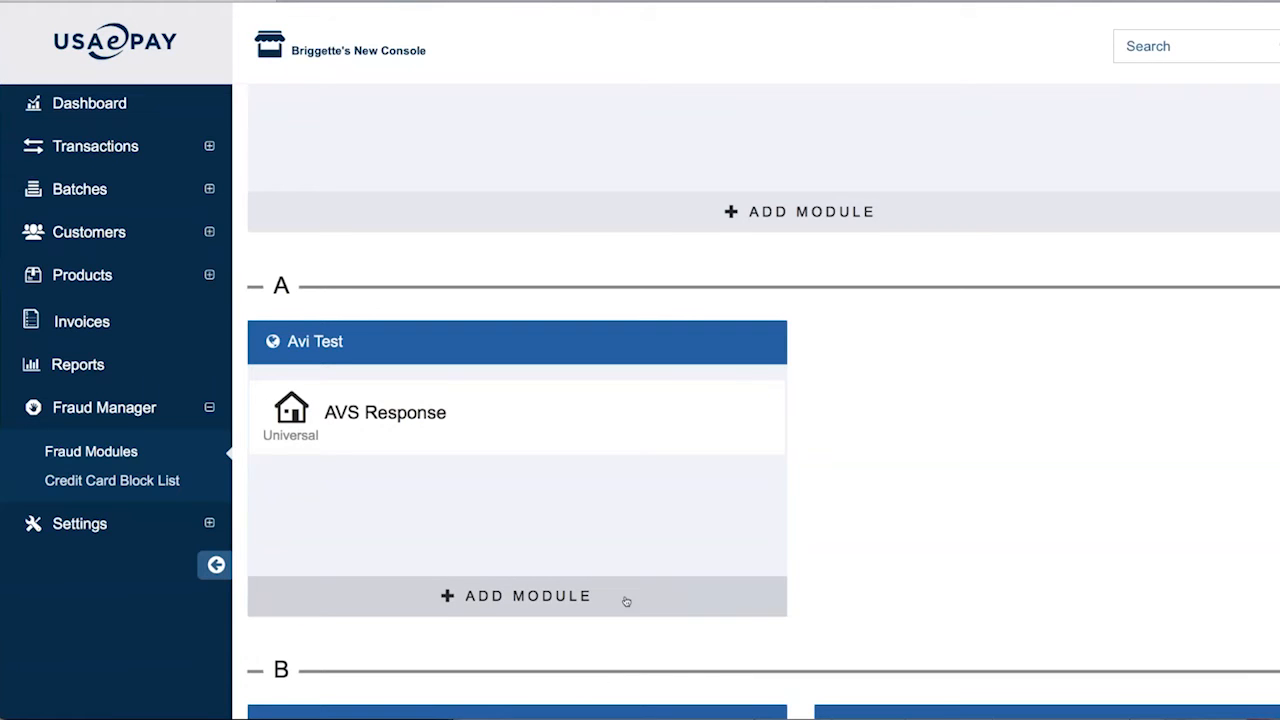
{"action": "scroll", "coordinate": [626, 601], "scroll_direction": "down", "scroll_amount": 5}
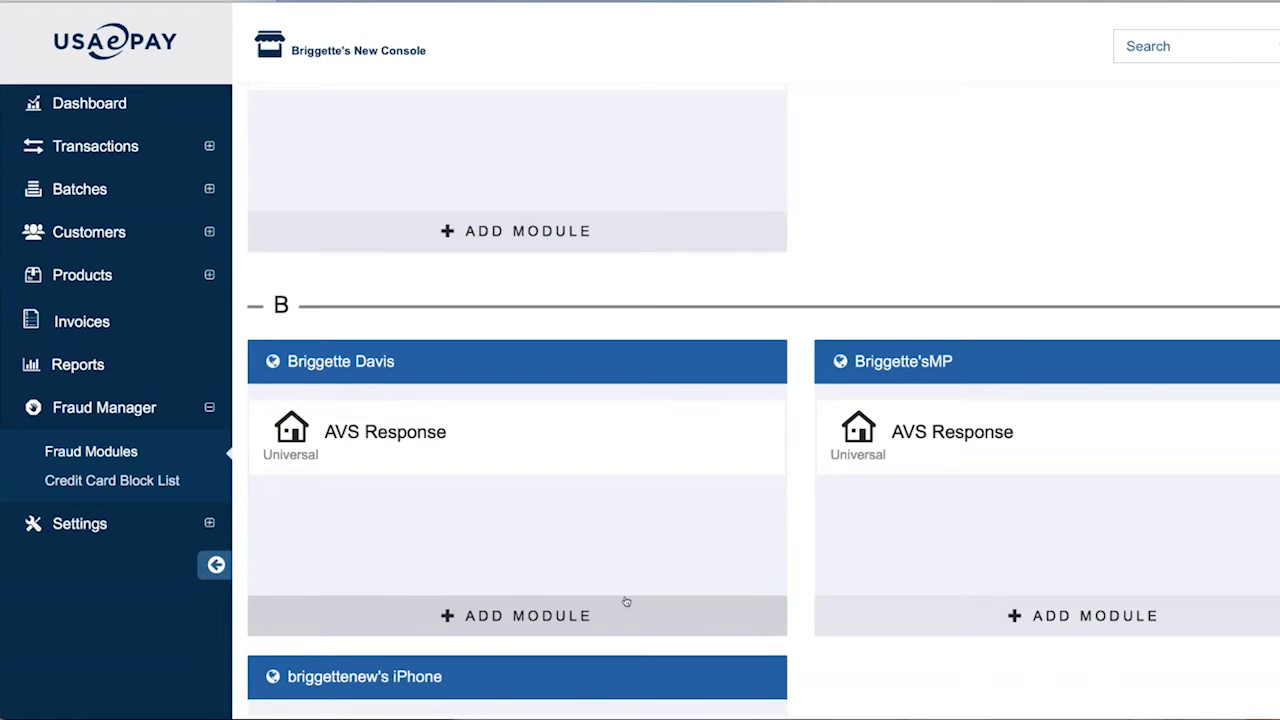
{"action": "scroll", "coordinate": [626, 601], "scroll_direction": "down", "scroll_amount": 1}
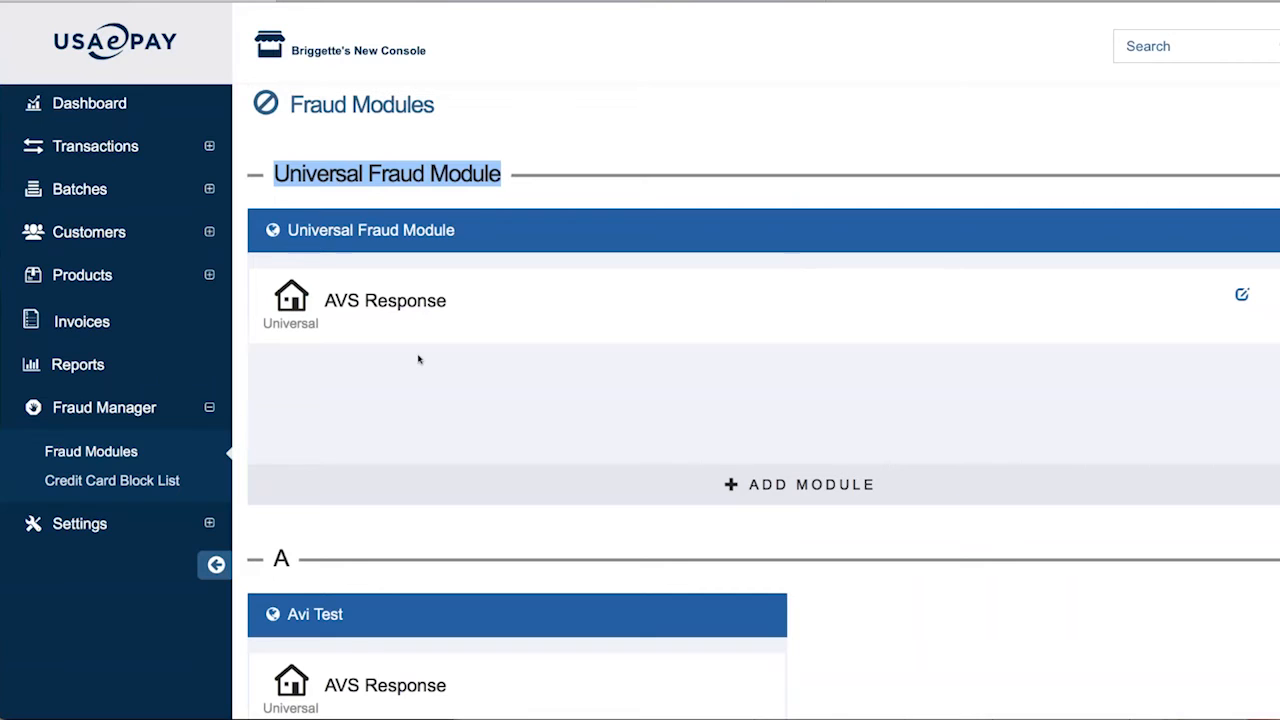
{"action": "scroll", "coordinate": [419, 359], "scroll_direction": "down", "scroll_amount": 2}
{"action": "scroll", "coordinate": [581, 583], "scroll_direction": "down", "scroll_amount": 5}
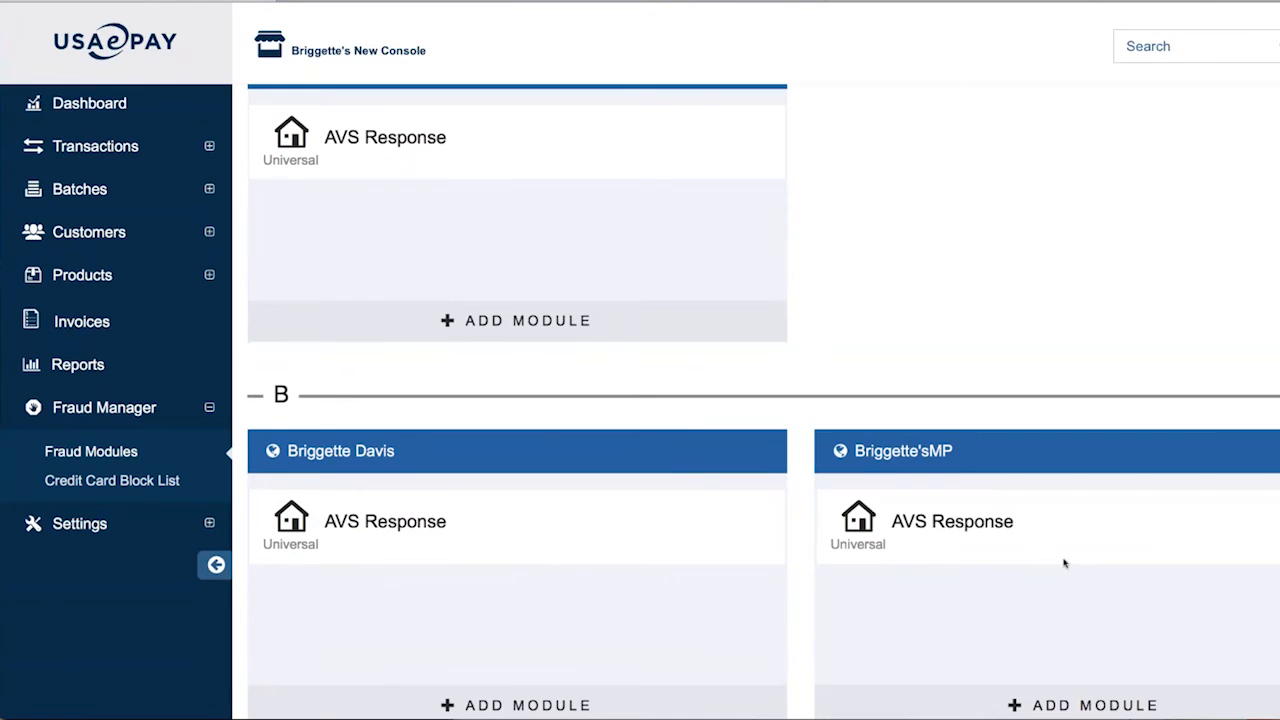
{"action": "scroll", "coordinate": [835, 633], "scroll_direction": "down", "scroll_amount": 3}
{"action": "scroll", "coordinate": [836, 633], "scroll_direction": "down", "scroll_amount": 6}
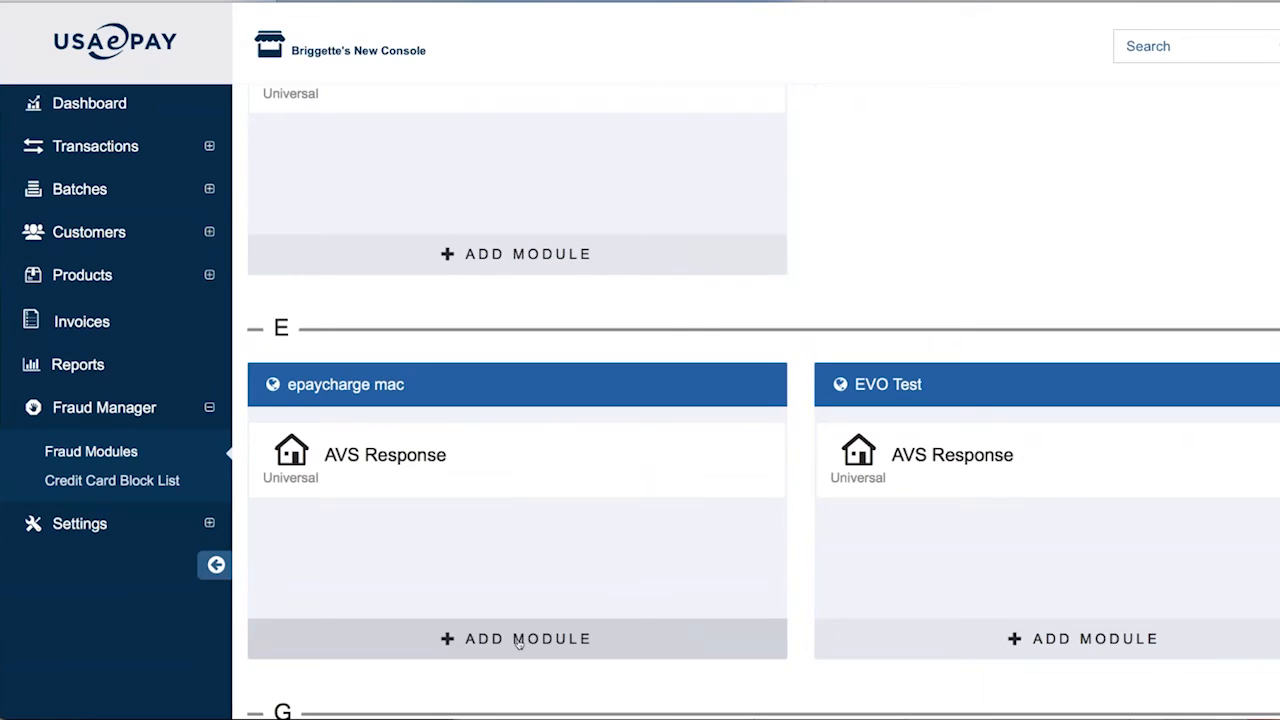
Add Card ID Checker to epaycharge mac, allowing all CVV2 codes except N and S, and save
{"action": "left_click", "coordinate": [519, 640]}
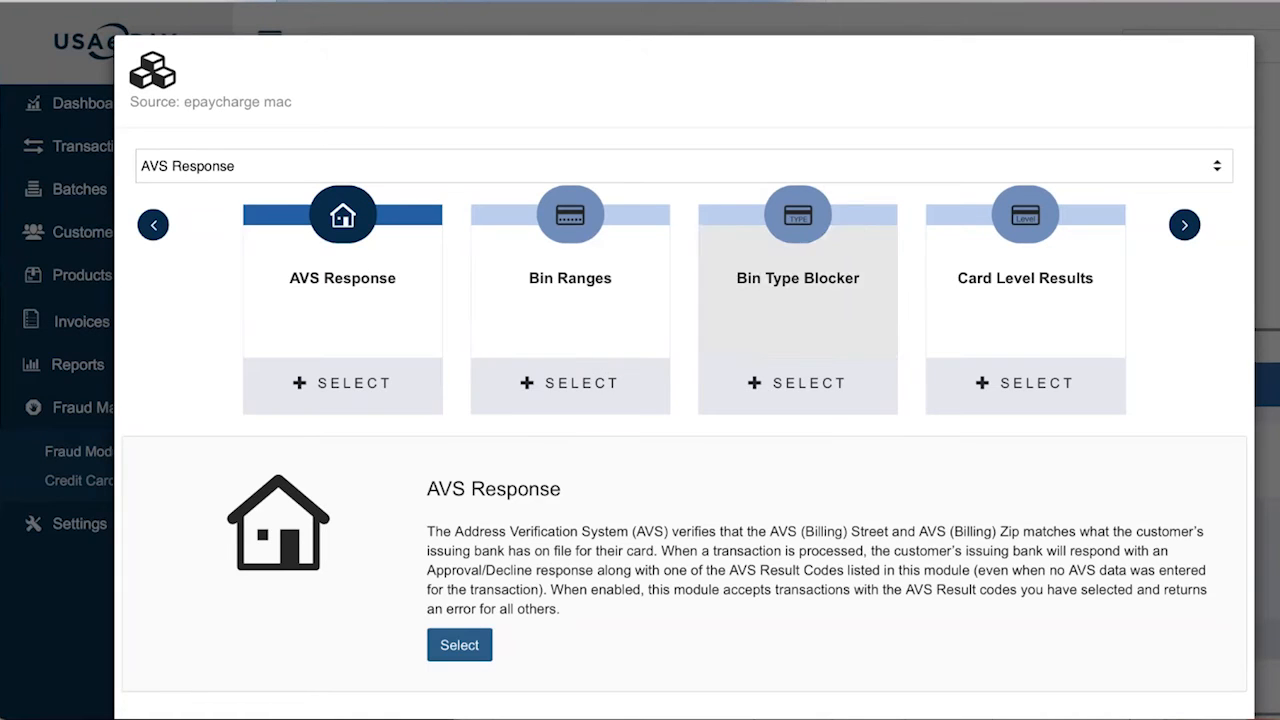
{"action": "left_click", "coordinate": [1184, 224]}
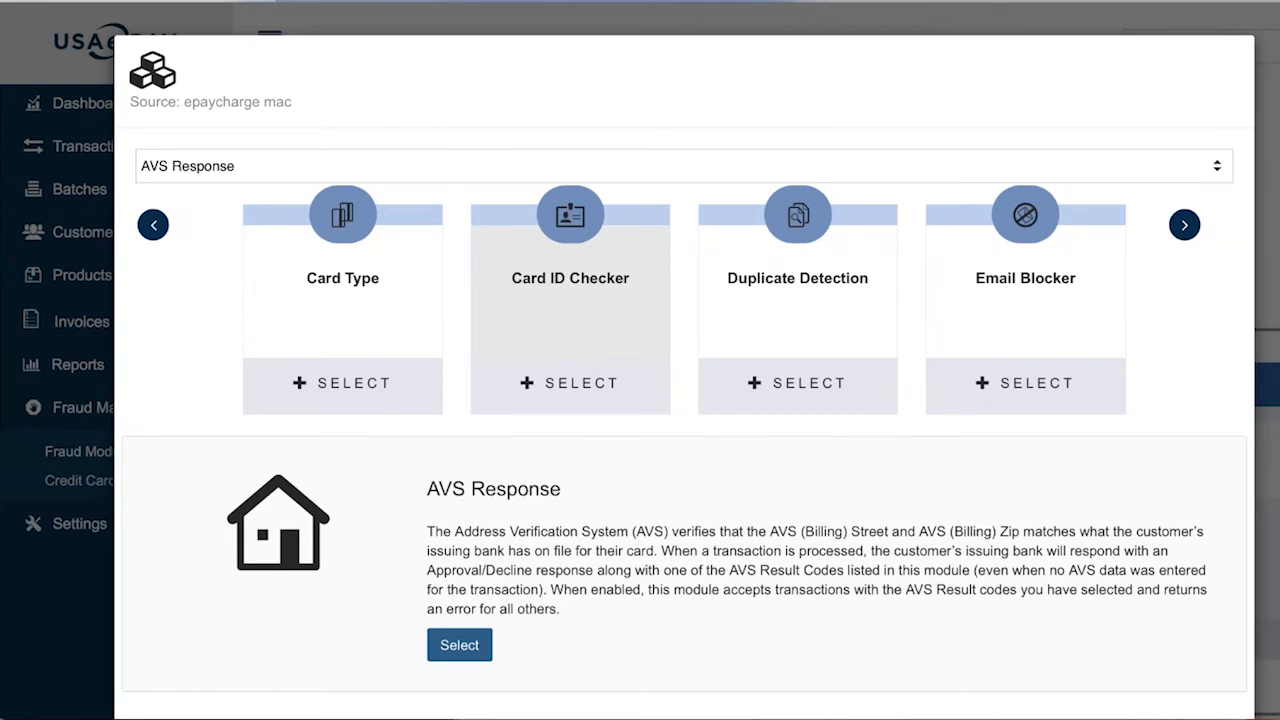
{"action": "left_click", "coordinate": [557, 305]}
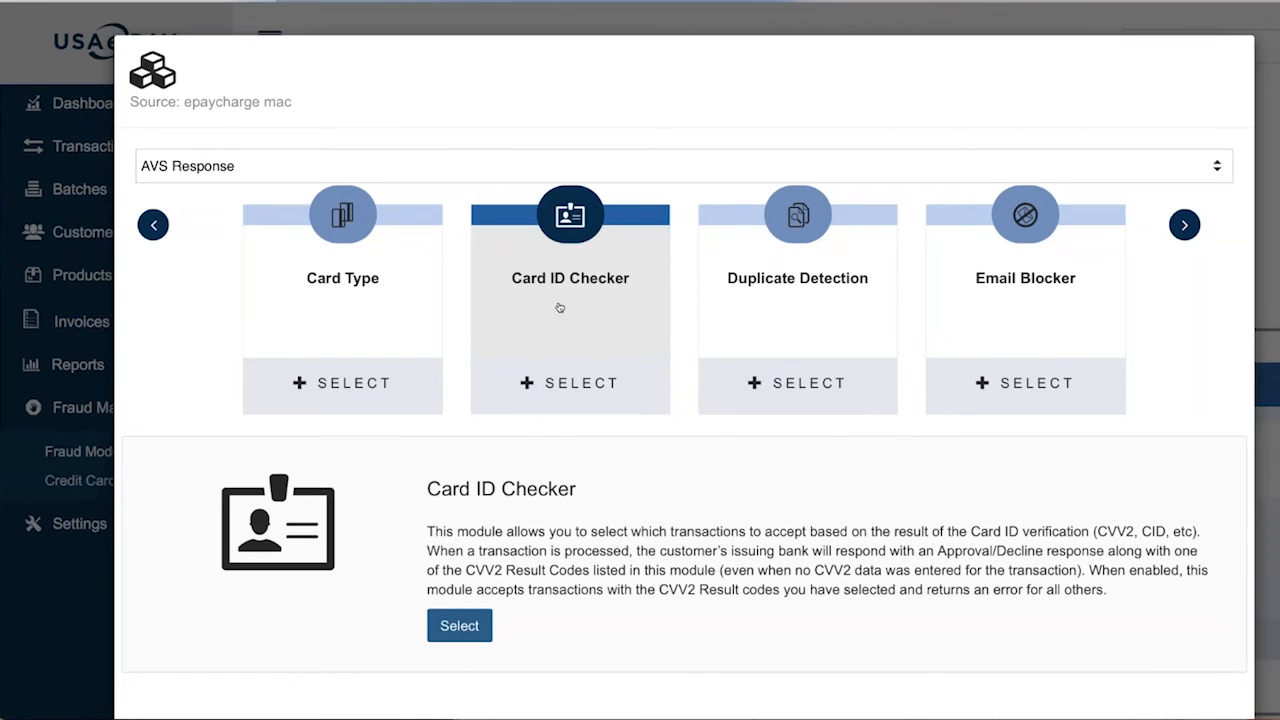
{"action": "left_click", "coordinate": [467, 620]}
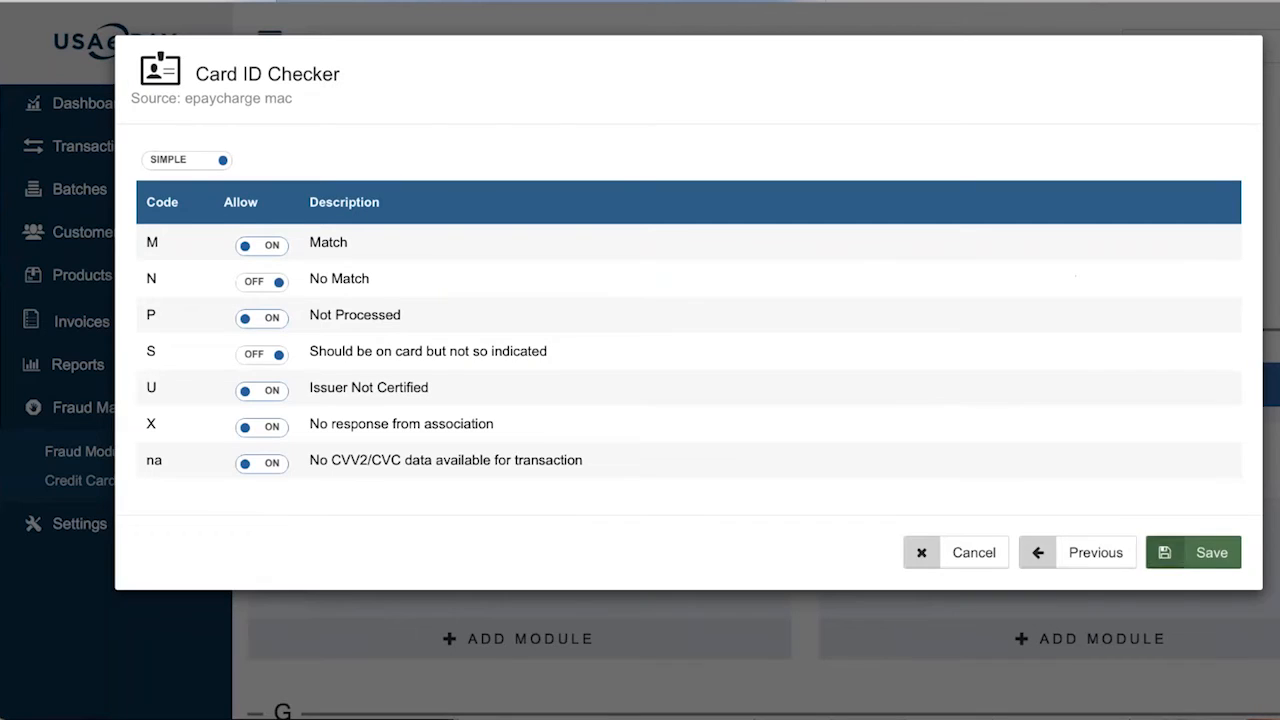
{"action": "left_click", "coordinate": [1200, 552]}
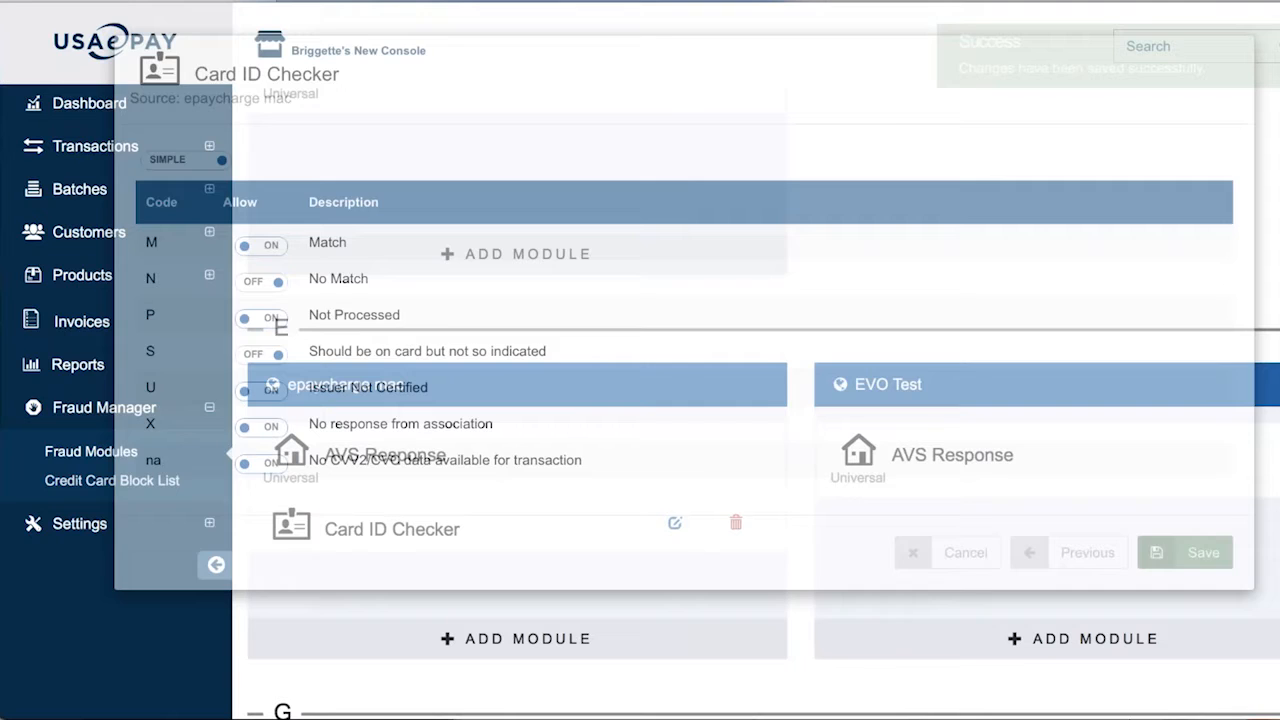
{"action": "scroll", "coordinate": [820, 526], "scroll_direction": "down", "scroll_amount": 3}
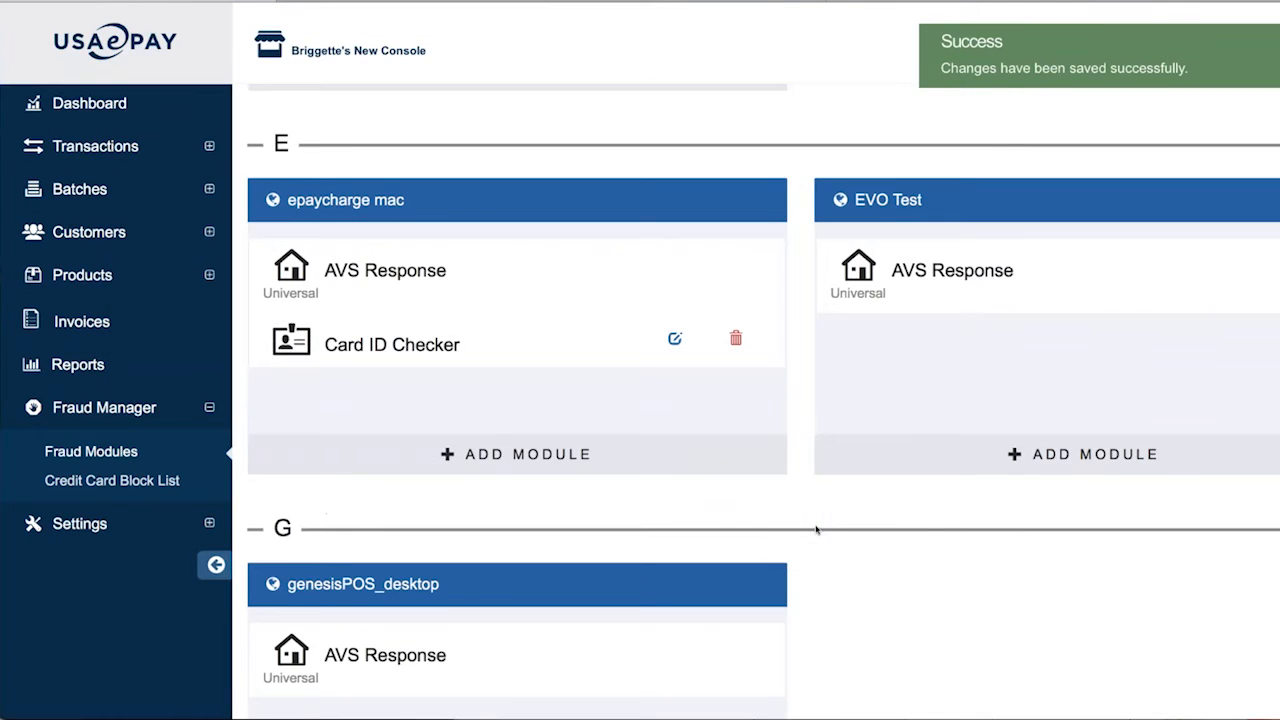
{"action": "scroll", "coordinate": [816, 530], "scroll_direction": "down", "scroll_amount": 3}
{"action": "scroll", "coordinate": [816, 530], "scroll_direction": "up", "scroll_amount": 2}
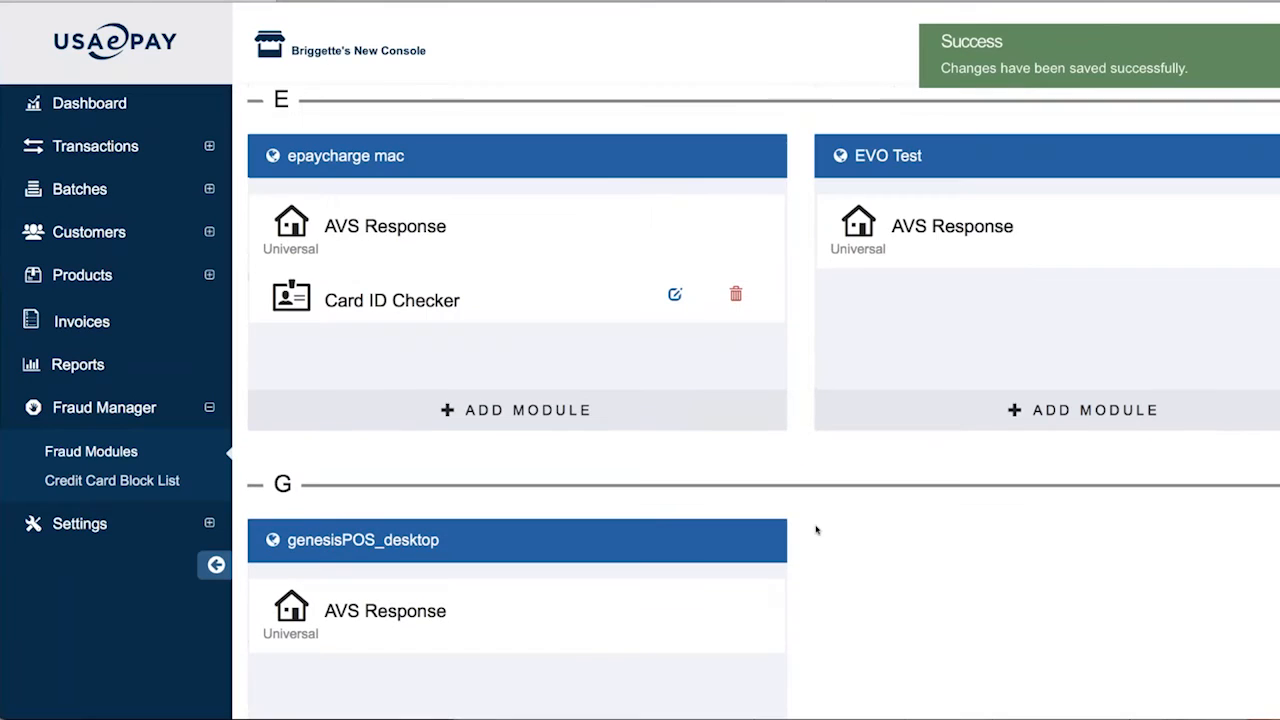
{"action": "scroll", "coordinate": [816, 530], "scroll_direction": "up", "scroll_amount": 15}
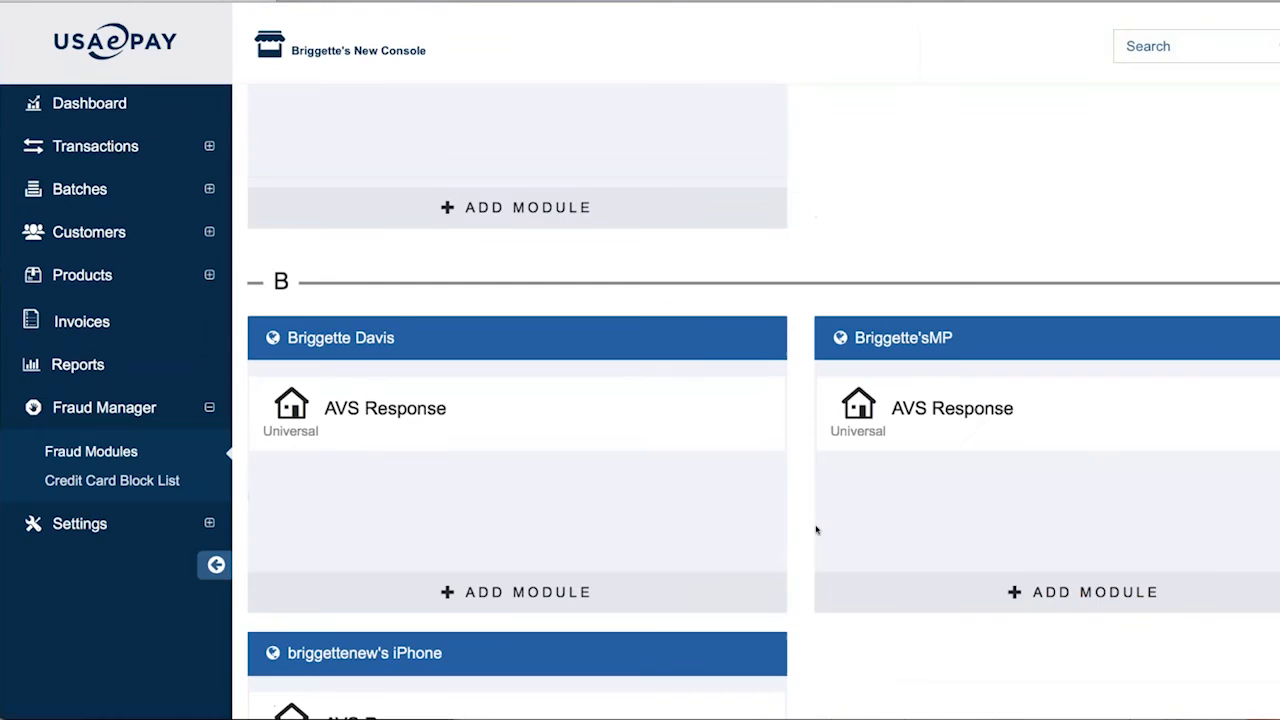
{"action": "scroll", "coordinate": [816, 530], "scroll_direction": "down", "scroll_amount": 7}
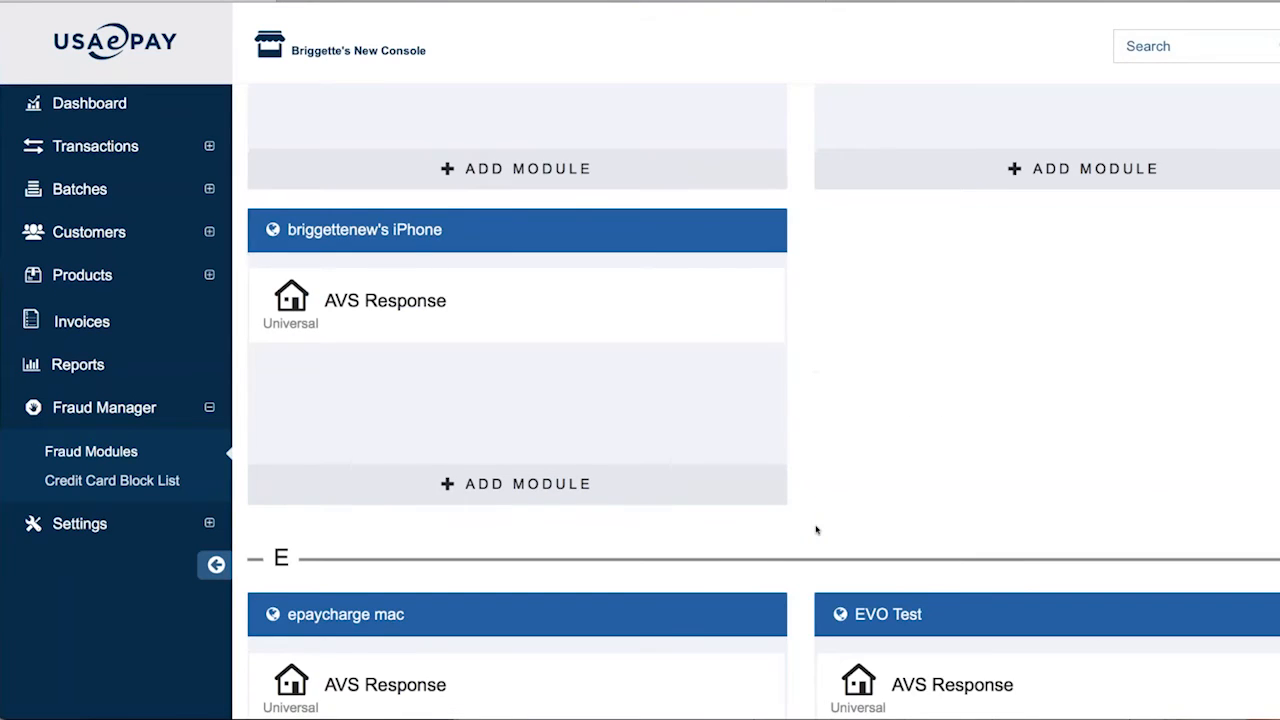
{"action": "scroll", "coordinate": [816, 530], "scroll_direction": "down", "scroll_amount": 13}
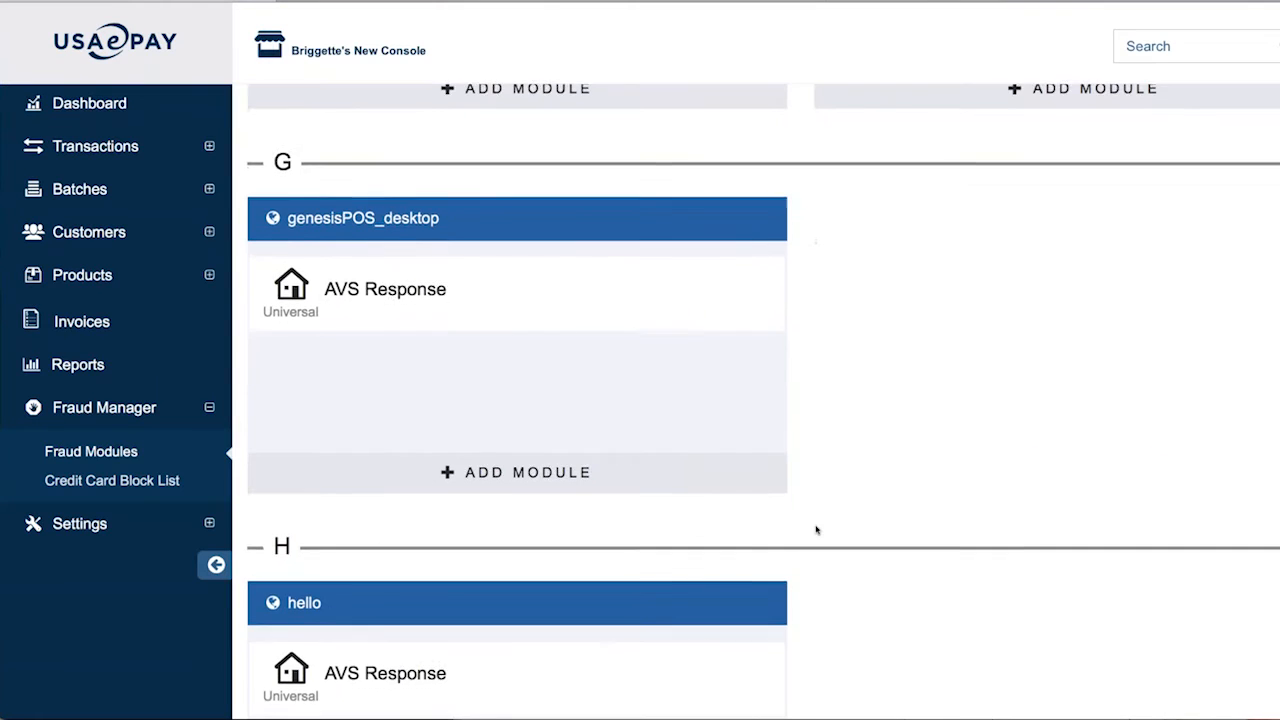
{"action": "scroll", "coordinate": [816, 530], "scroll_direction": "down", "scroll_amount": 5}
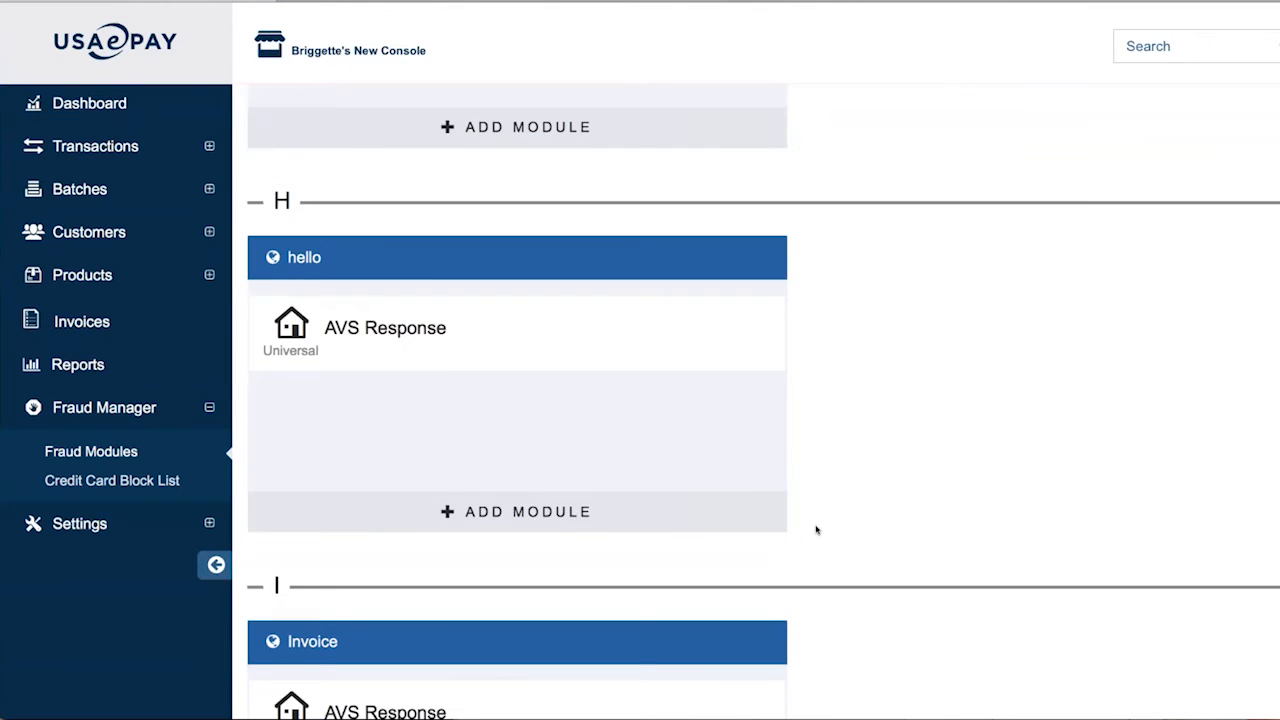
{"action": "scroll", "coordinate": [816, 530], "scroll_direction": "down", "scroll_amount": 5}
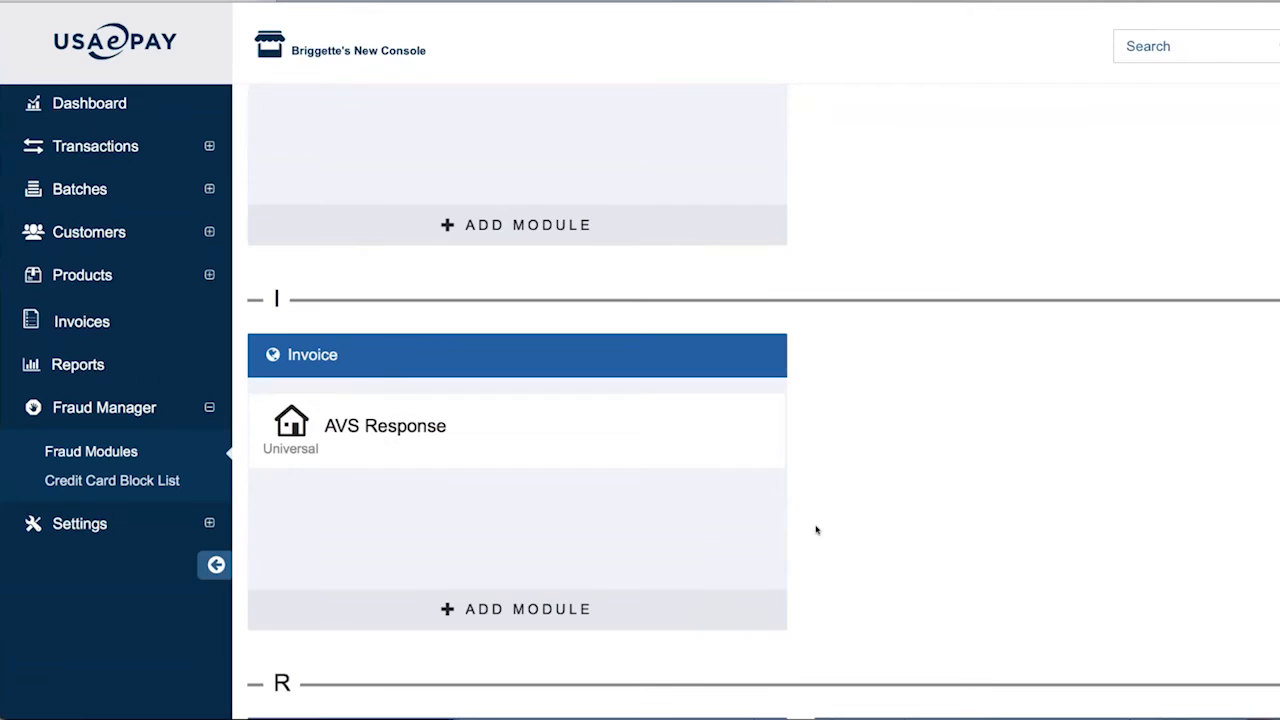
{"action": "scroll", "coordinate": [816, 530], "scroll_direction": "down", "scroll_amount": 3}
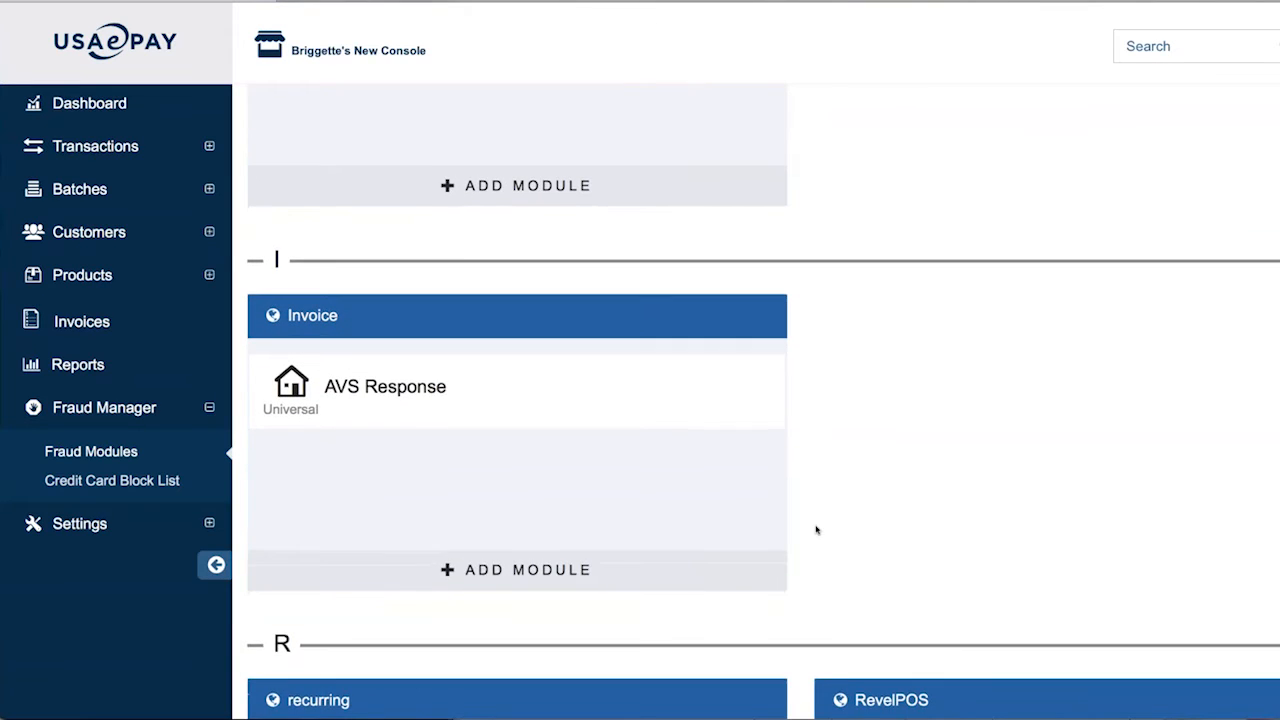
{"action": "scroll", "coordinate": [816, 530], "scroll_direction": "down", "scroll_amount": 4}
{"action": "scroll", "coordinate": [816, 530], "scroll_direction": "down", "scroll_amount": 6}
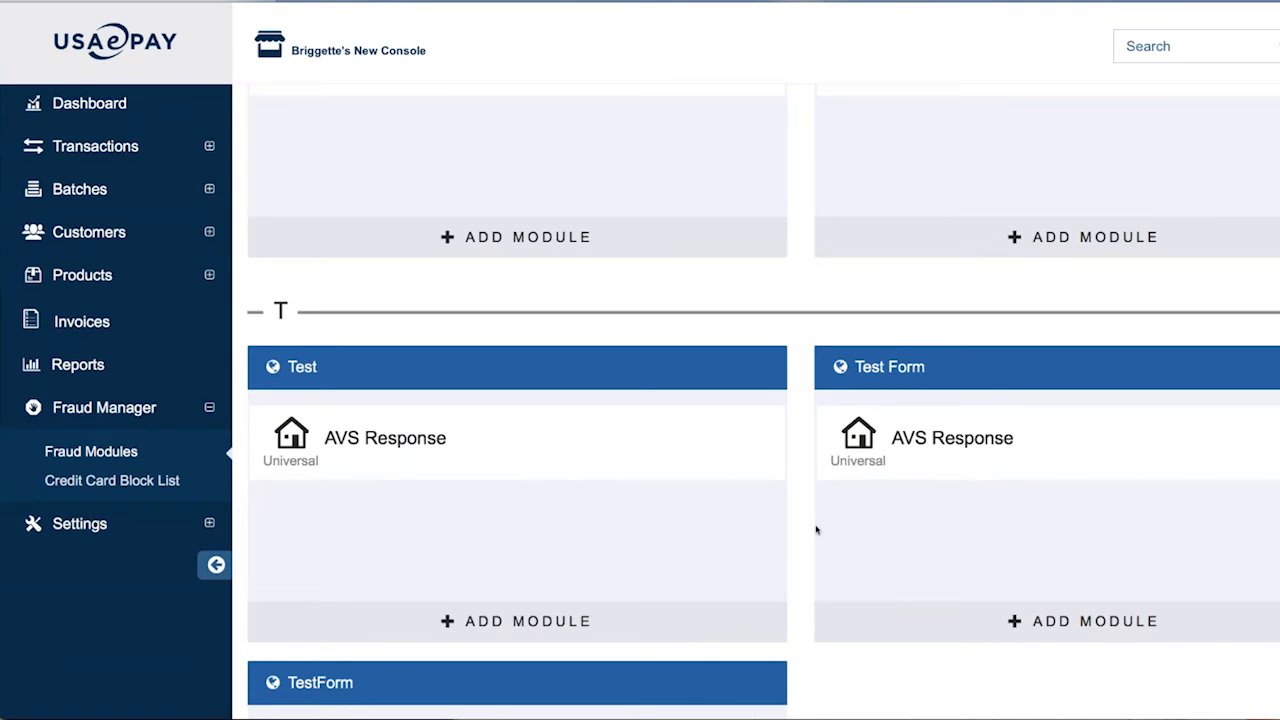
{"action": "scroll", "coordinate": [816, 530], "scroll_direction": "down", "scroll_amount": 10}
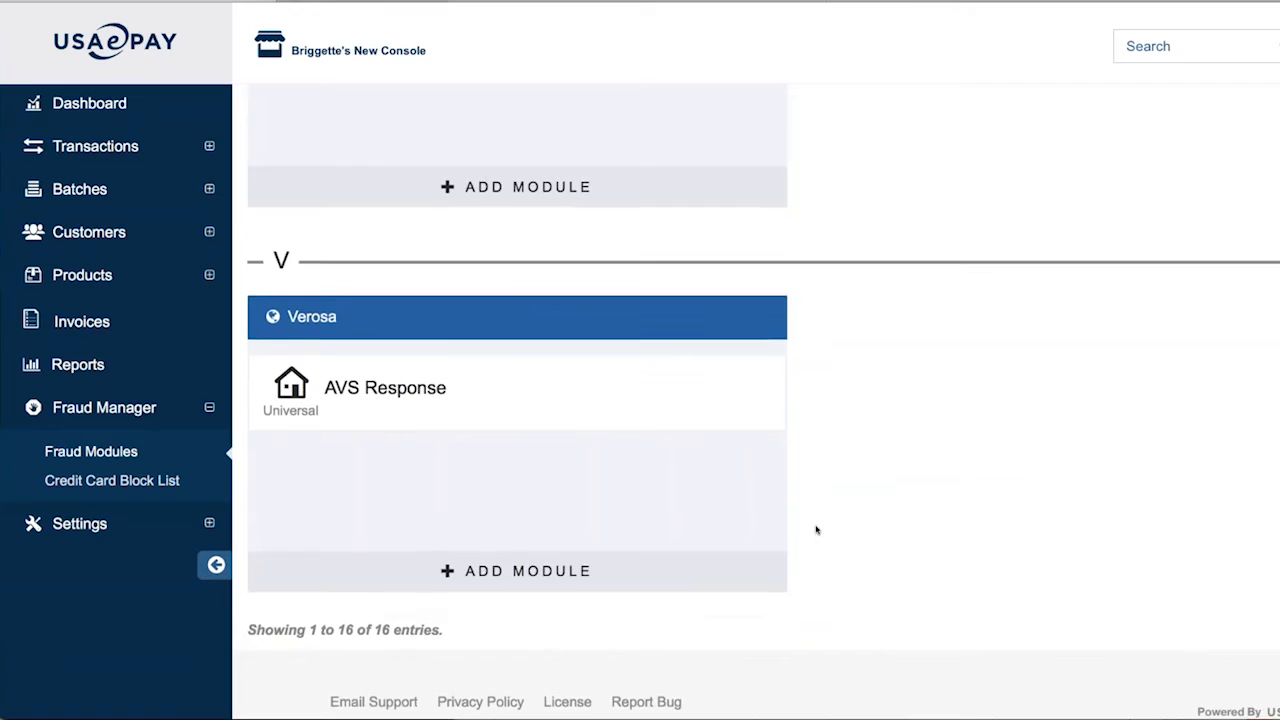
{"action": "scroll", "coordinate": [816, 530], "scroll_direction": "up", "scroll_amount": 8}
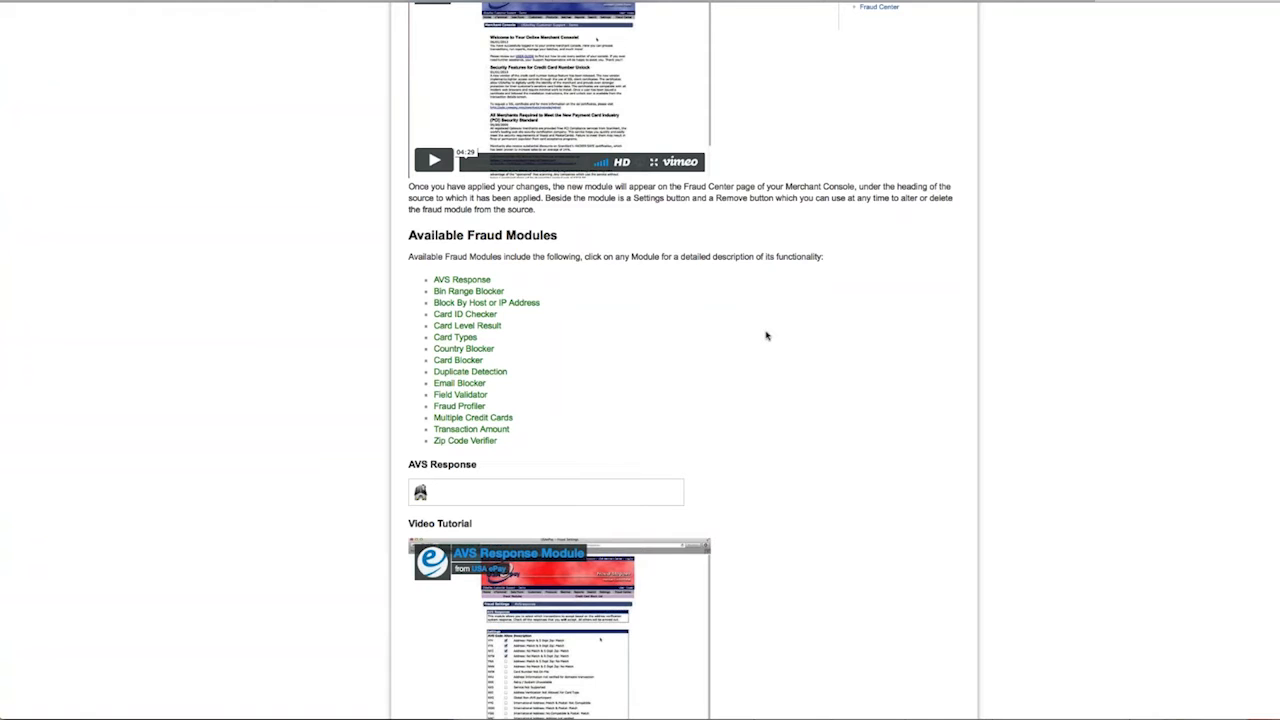
Scroll the wiki's Available Fraud Modules page to the Card ID Checker entry
{"action": "scroll", "coordinate": [767, 336], "scroll_direction": "down", "scroll_amount": 15}
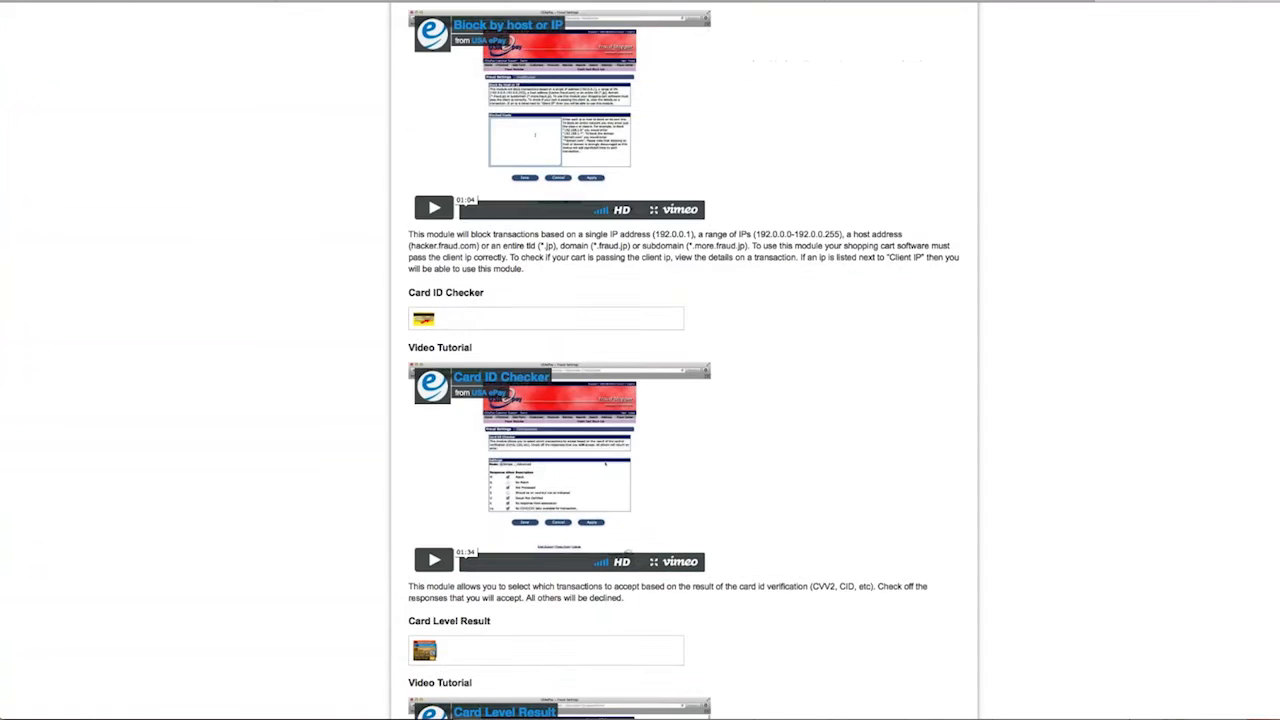
{"action": "scroll", "coordinate": [684, 360], "scroll_direction": "down", "scroll_amount": 5}
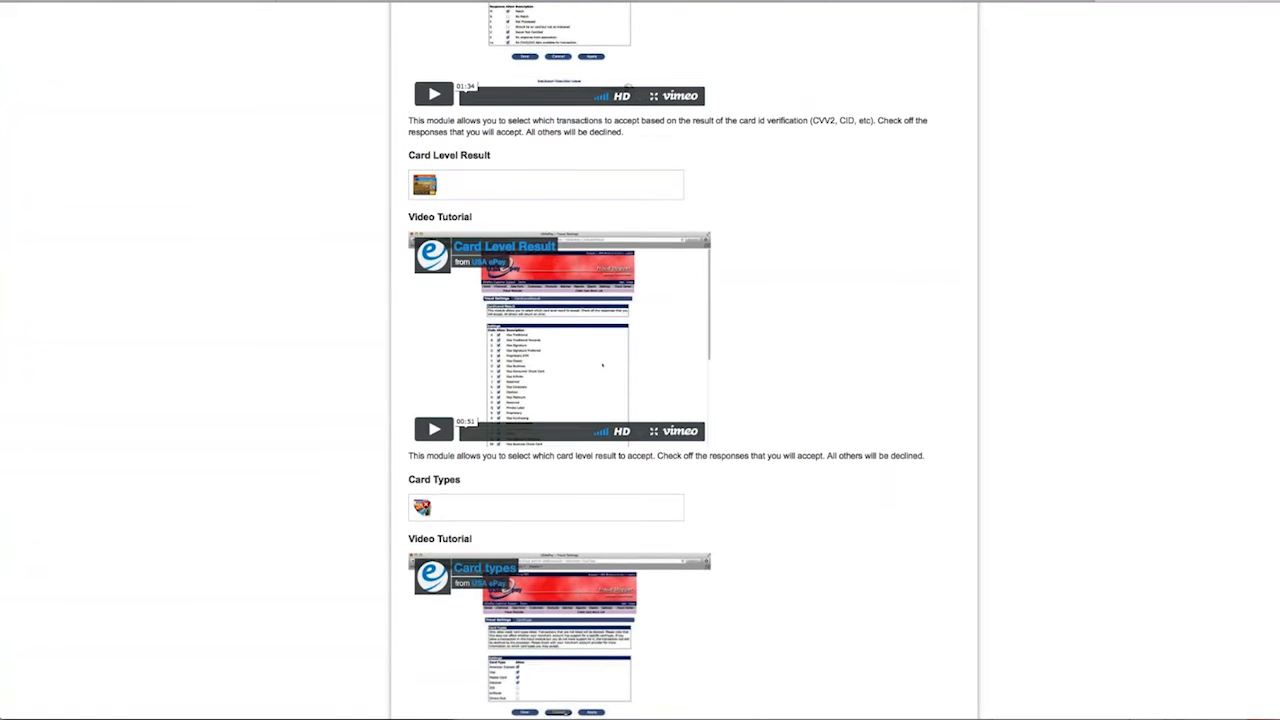
{"action": "scroll", "coordinate": [784, 328], "scroll_direction": "up", "scroll_amount": 20}
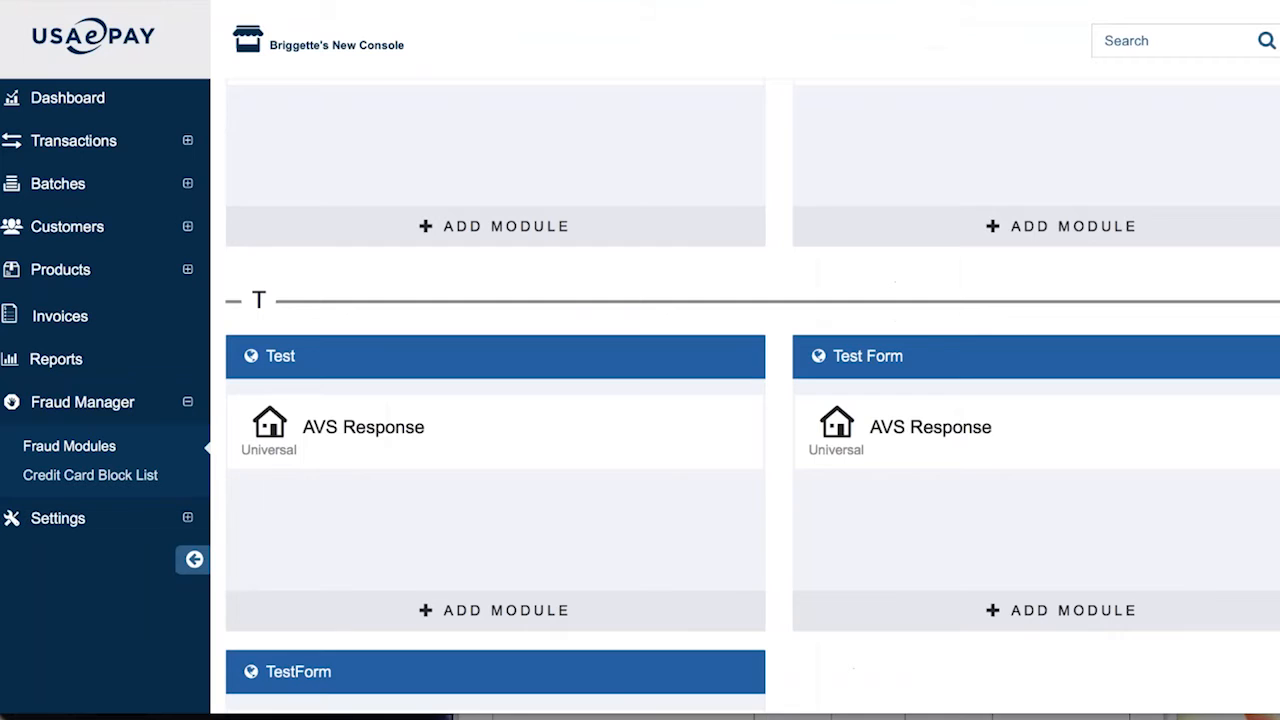
Expand Settings in the sidebar and go to the Payment Forms page
{"action": "scroll", "coordinate": [750, 400], "scroll_direction": "up", "scroll_amount": 1}
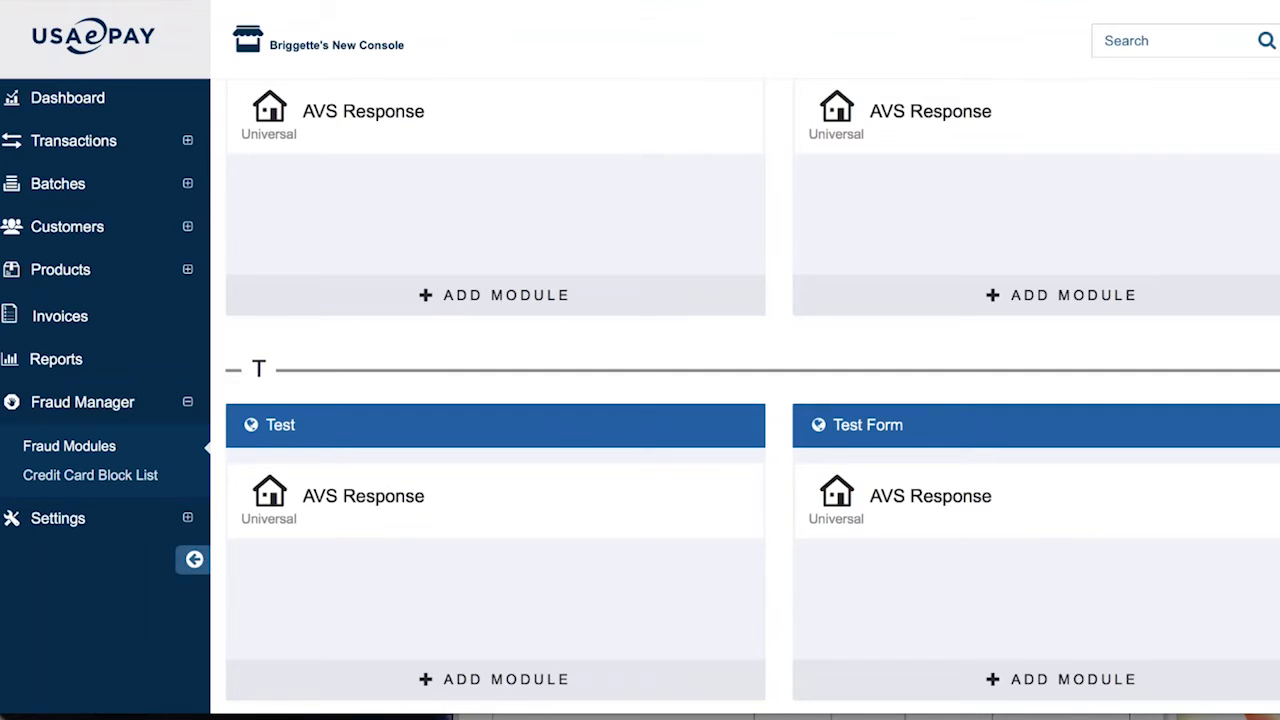
{"action": "scroll", "coordinate": [750, 400], "scroll_direction": "up", "scroll_amount": 10}
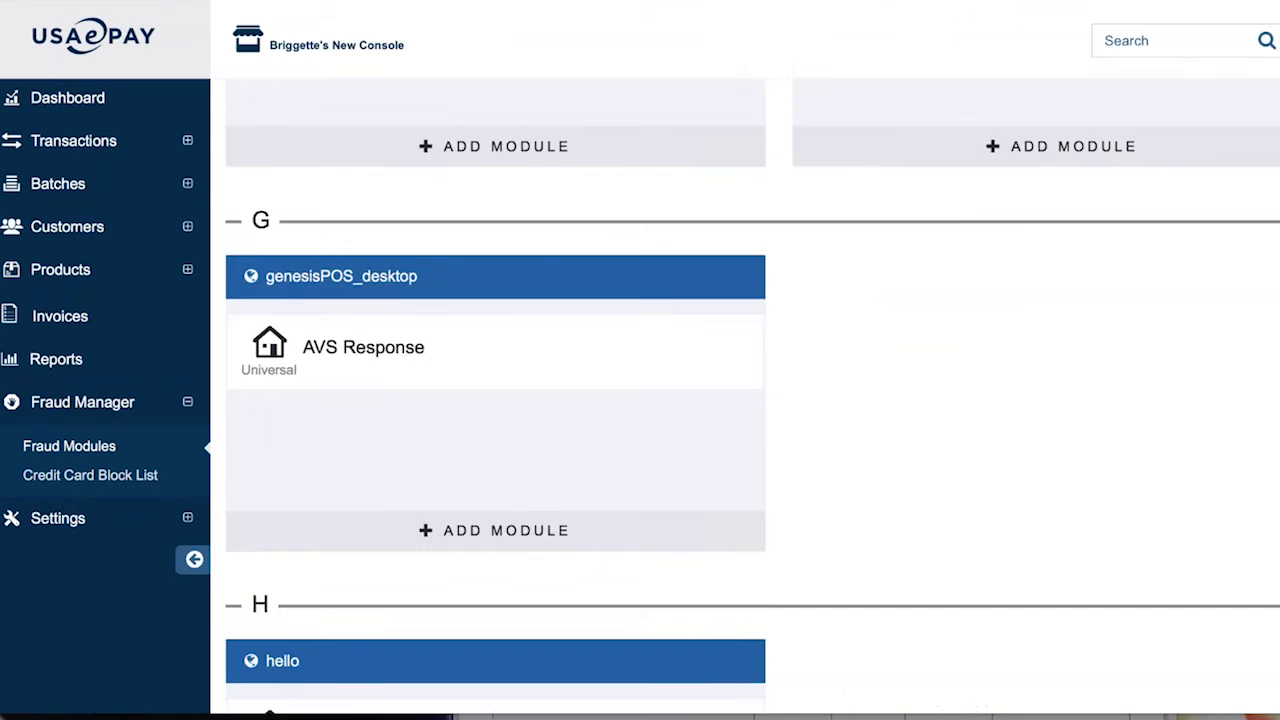
{"action": "scroll", "coordinate": [750, 400], "scroll_direction": "up", "scroll_amount": 10}
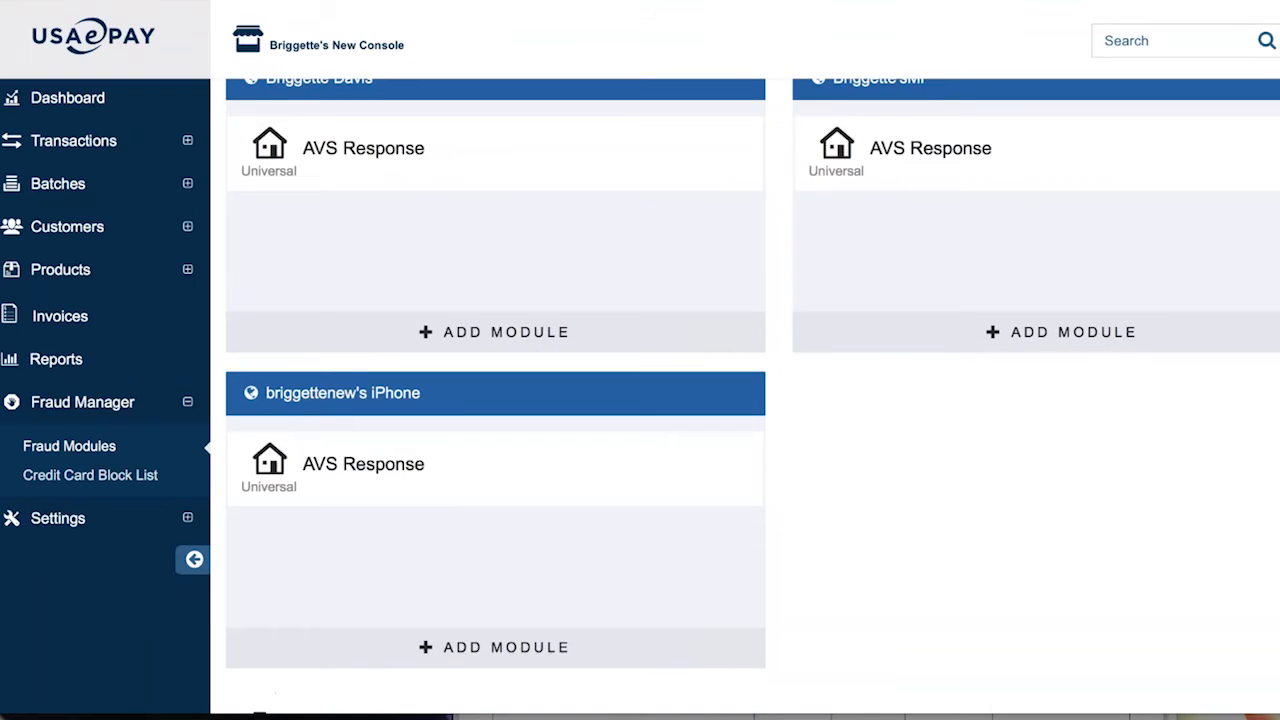
{"action": "scroll", "coordinate": [750, 400], "scroll_direction": "up", "scroll_amount": 3}
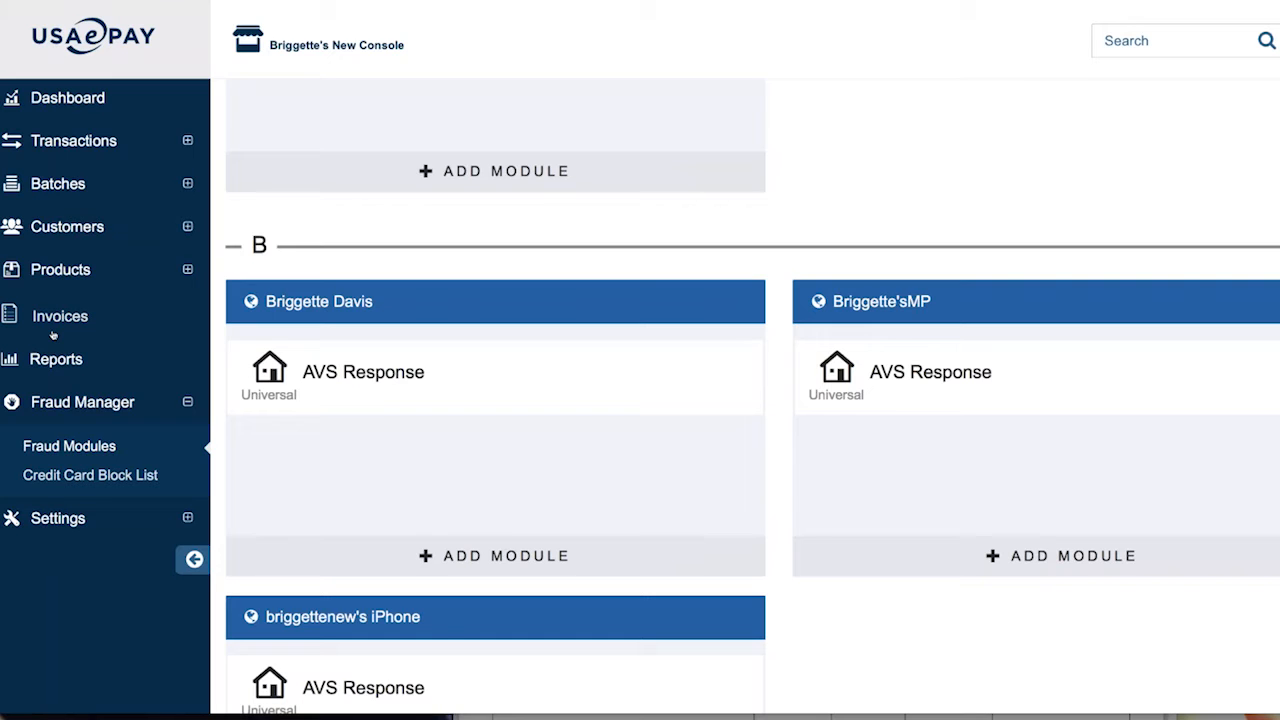
{"action": "left_click", "coordinate": [58, 518]}
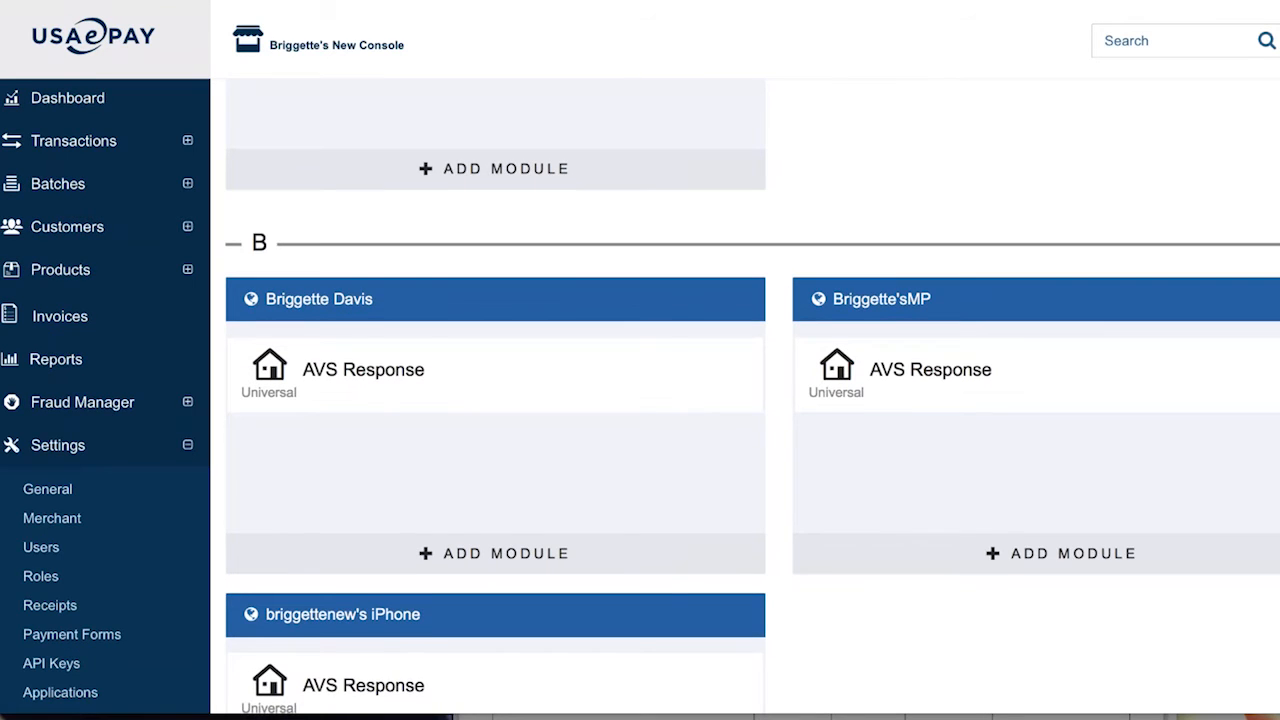
{"action": "scroll", "coordinate": [20, 511], "scroll_direction": "down", "scroll_amount": 3}
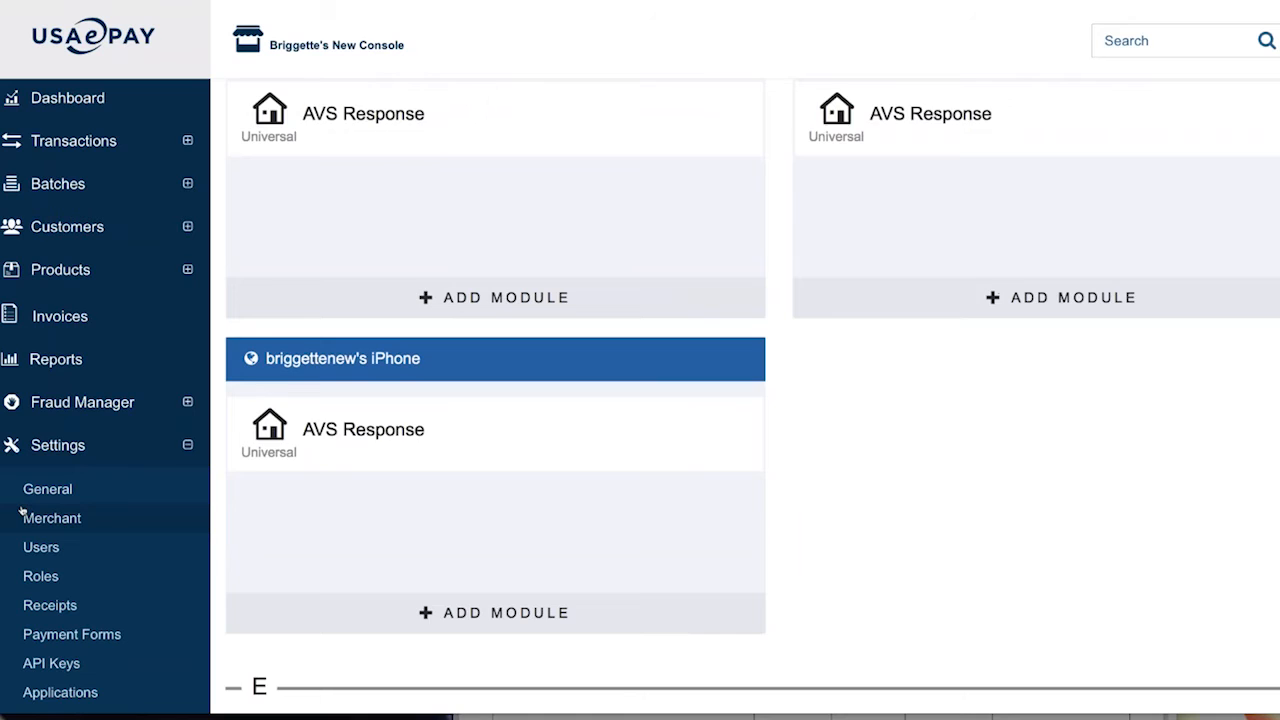
{"action": "scroll", "coordinate": [20, 511], "scroll_direction": "up", "scroll_amount": 3}
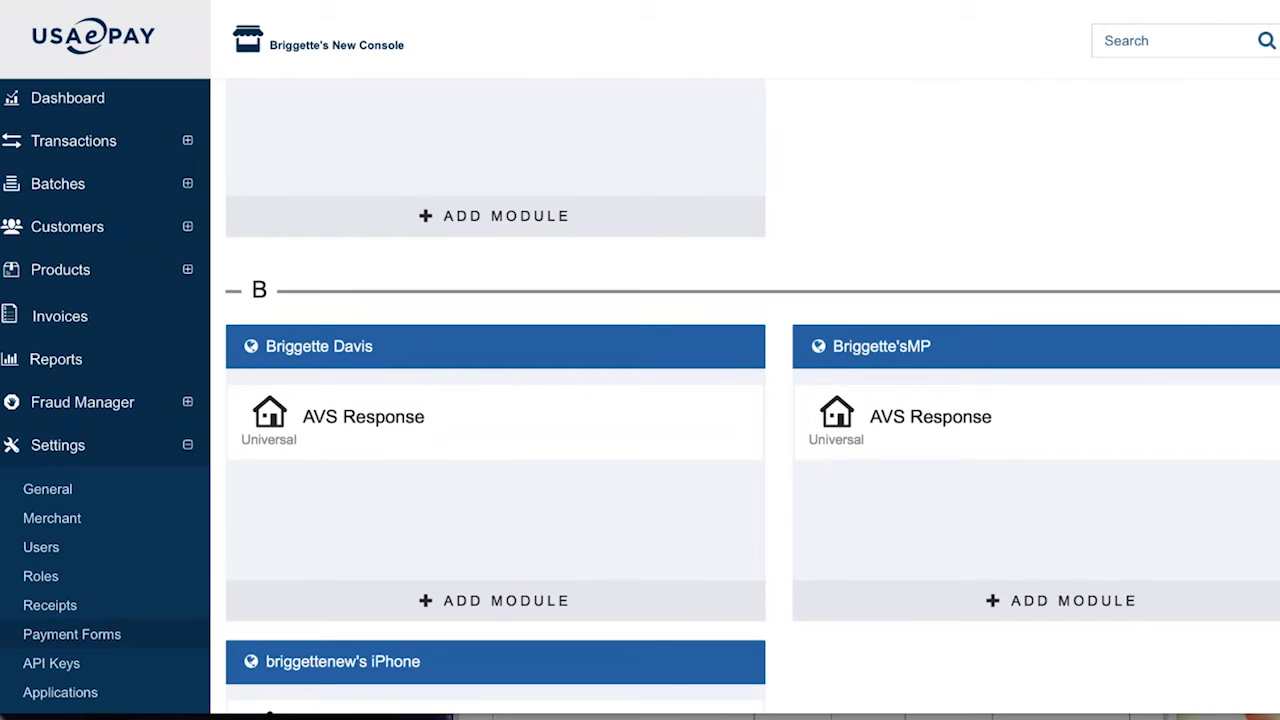
{"action": "left_click", "coordinate": [72, 635]}
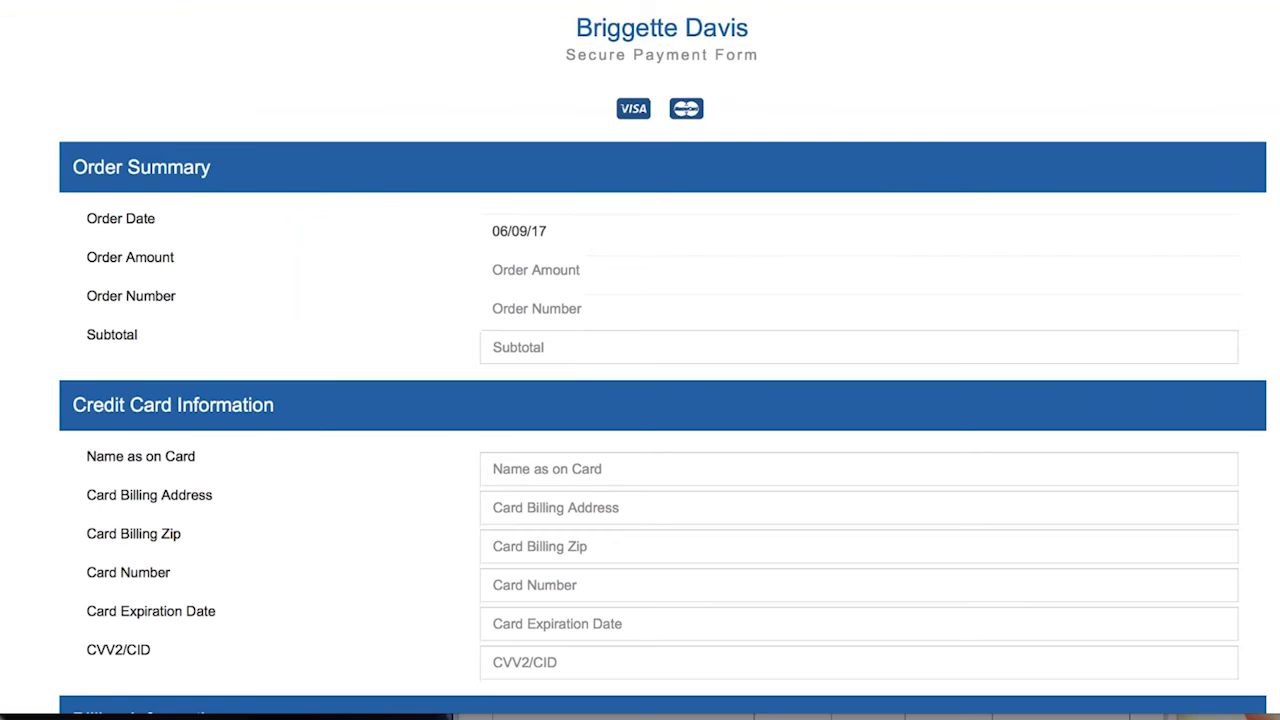
Scroll through the Secure Payment Form preview to review its Shipping Information fields
{"action": "scroll", "coordinate": [660, 400], "scroll_direction": "down", "scroll_amount": 6}
{"action": "scroll", "coordinate": [933, 334], "scroll_direction": "down", "scroll_amount": 5}
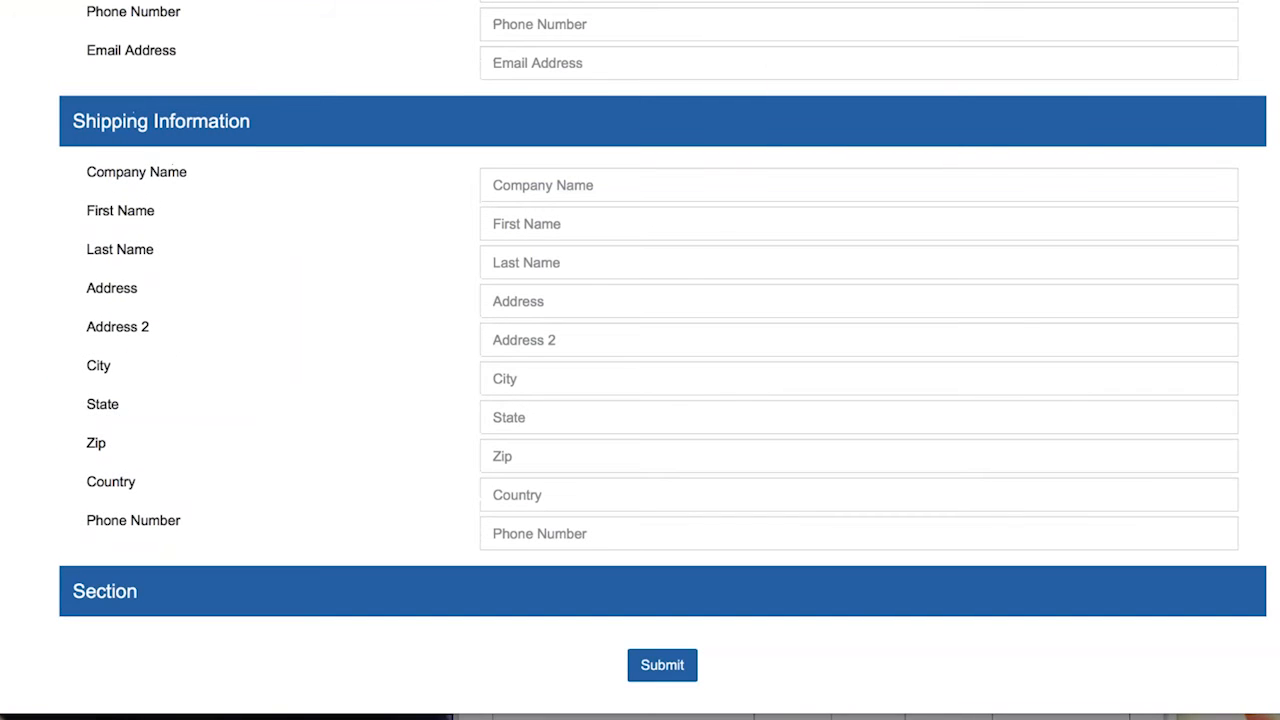
{"action": "scroll", "coordinate": [933, 334], "scroll_direction": "up", "scroll_amount": 11}
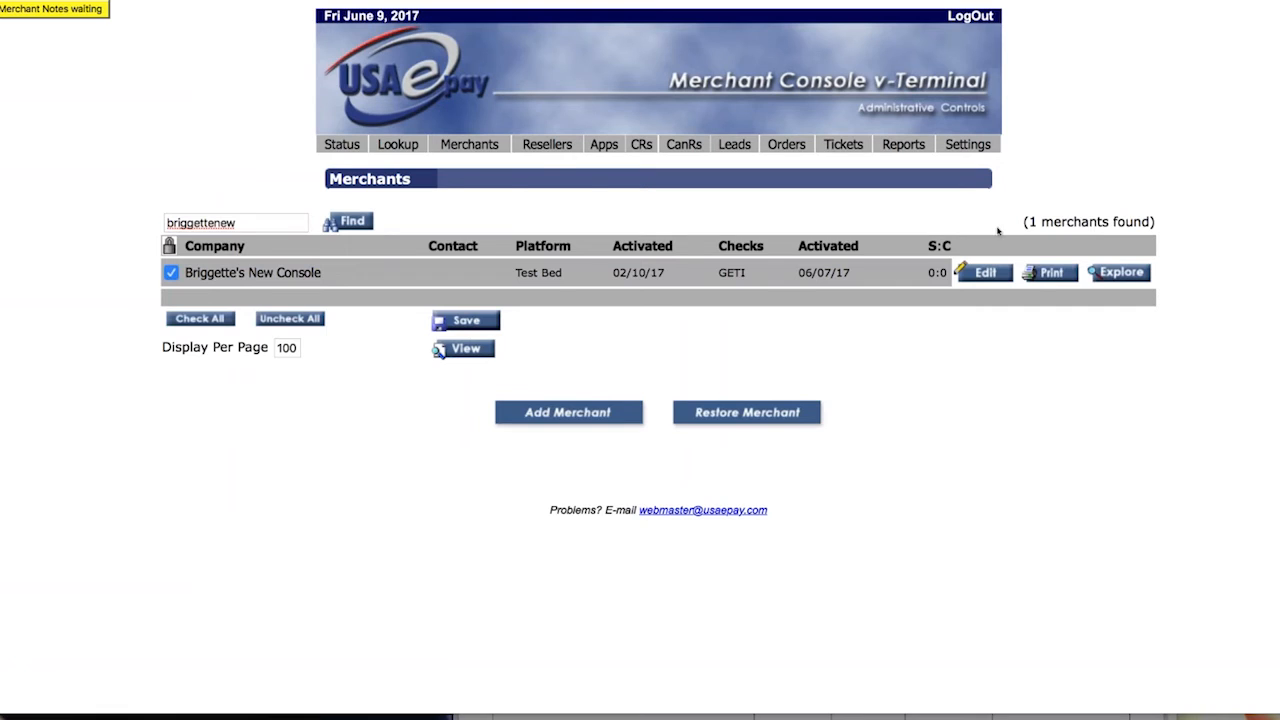
In the merchant's editor Features, turn off Custom Receipts while keeping Device Manager enabled
{"action": "left_click", "coordinate": [985, 272]}
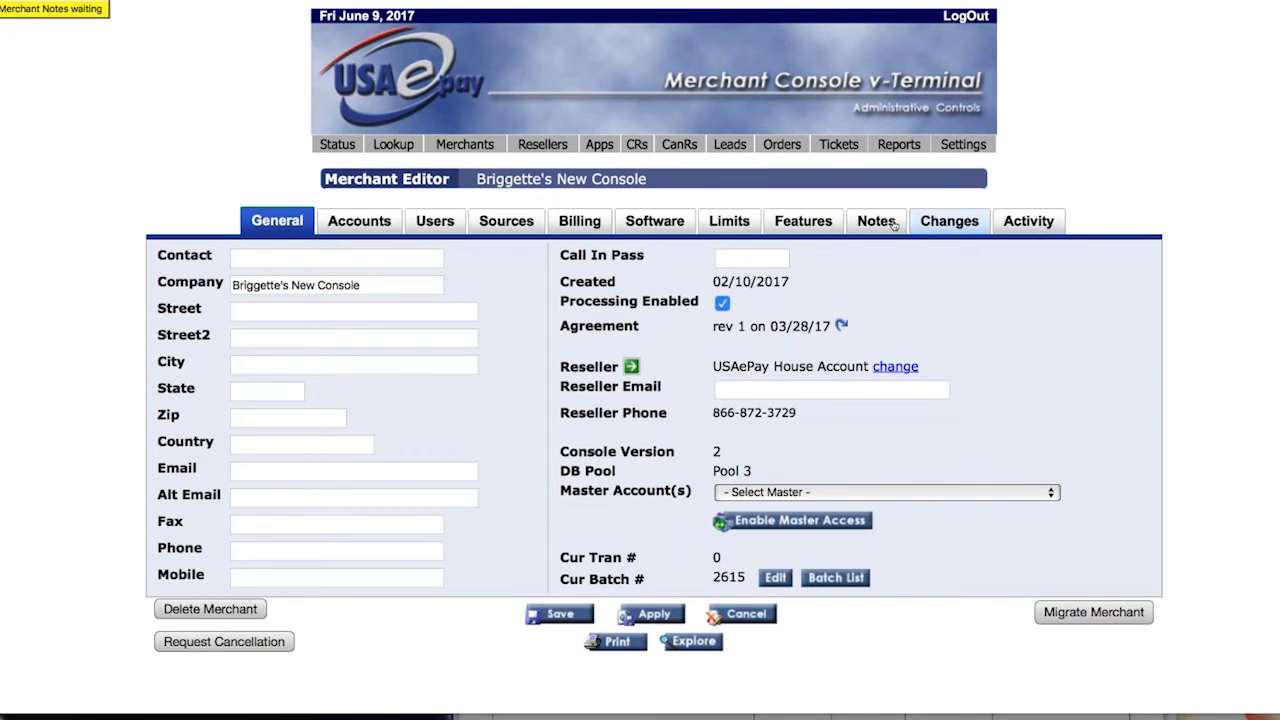
{"action": "left_click", "coordinate": [822, 226]}
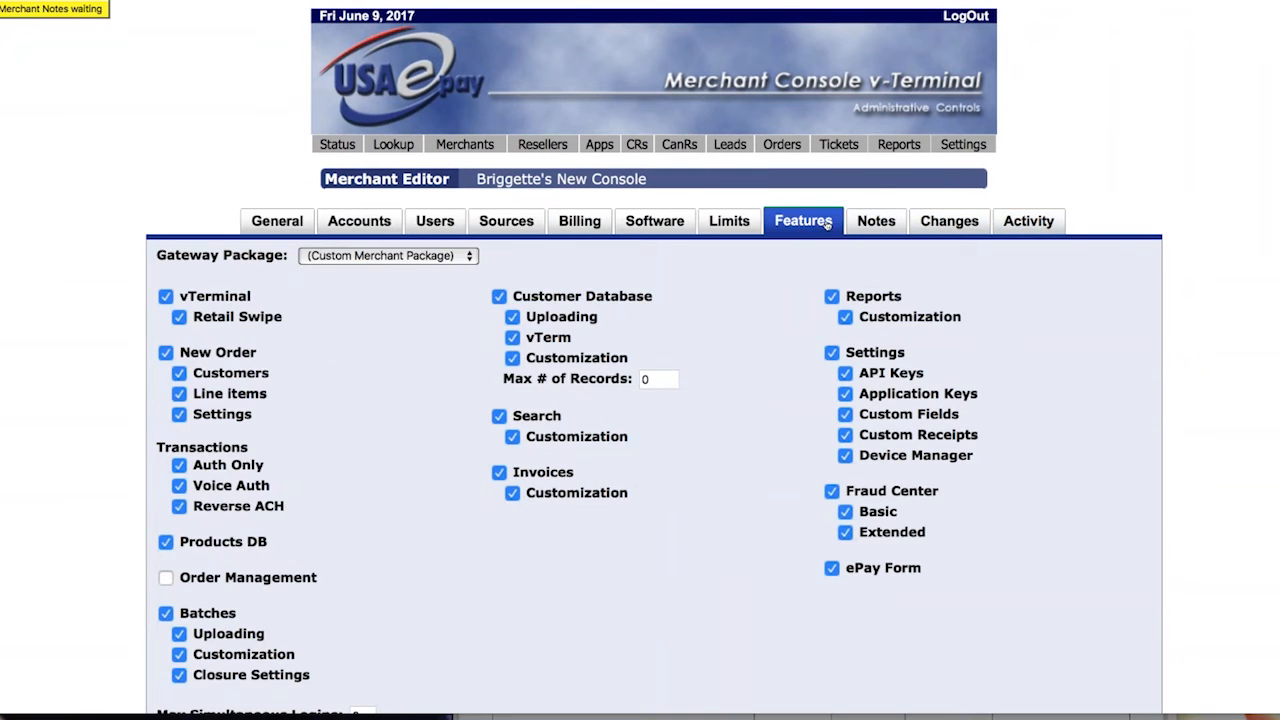
{"action": "scroll", "coordinate": [827, 224], "scroll_direction": "down", "scroll_amount": 2}
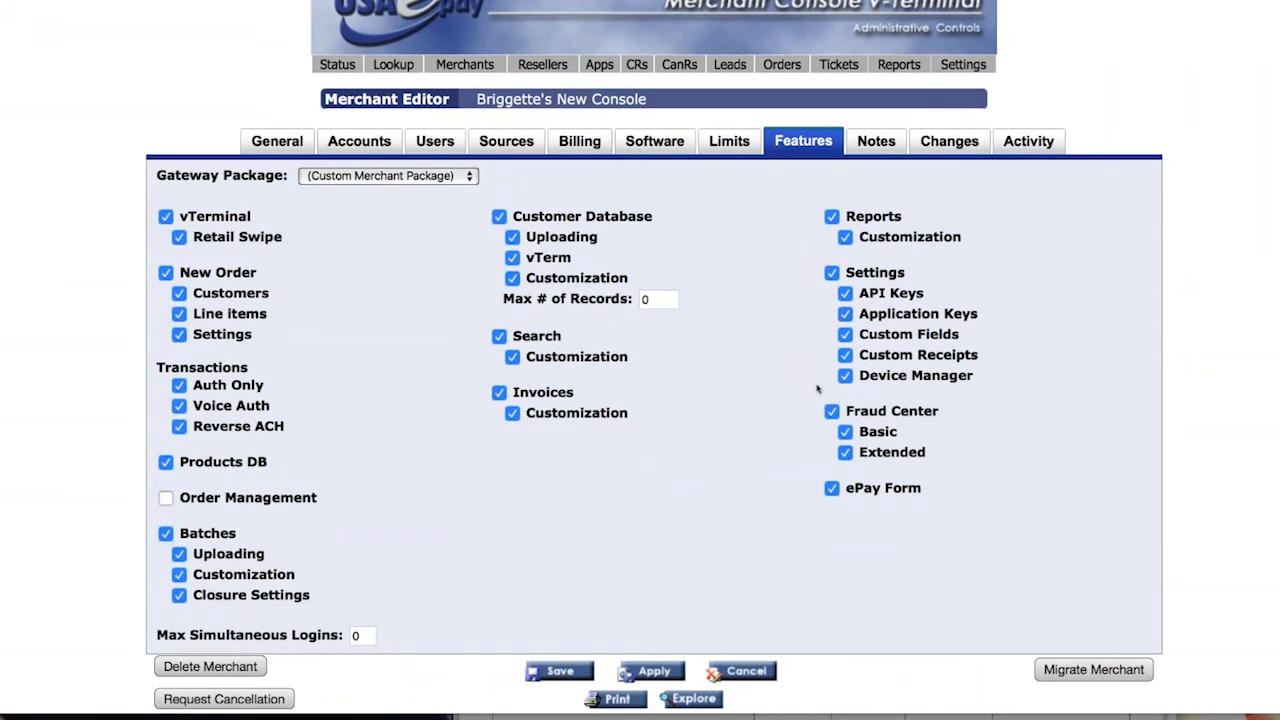
{"action": "left_click", "coordinate": [845, 376]}
{"action": "left_click", "coordinate": [846, 356]}
{"action": "left_click", "coordinate": [846, 377]}
Toggle Device Manager off and back on, then disable Invoices and its Customization option
{"action": "left_click", "coordinate": [845, 377]}
{"action": "left_click", "coordinate": [846, 378]}
{"action": "left_click_drag", "start_coordinate": [848, 377], "coordinate": [976, 377]}
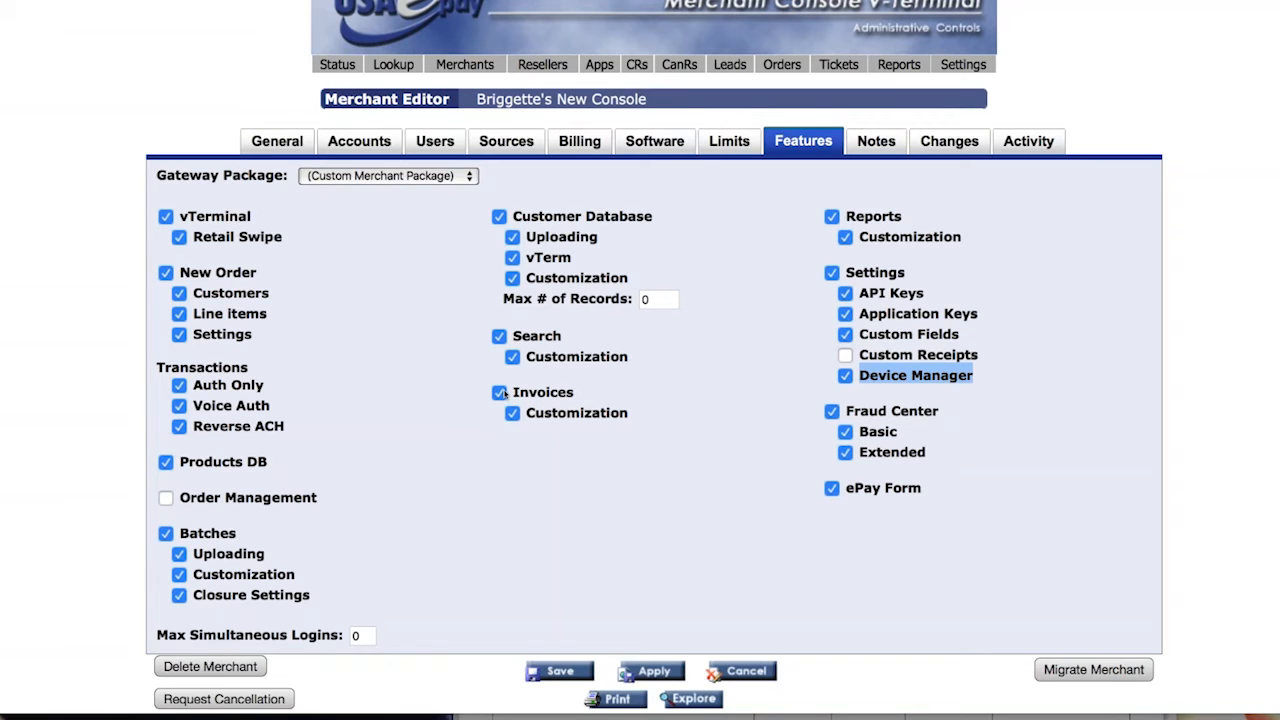
{"action": "left_click", "coordinate": [500, 393]}
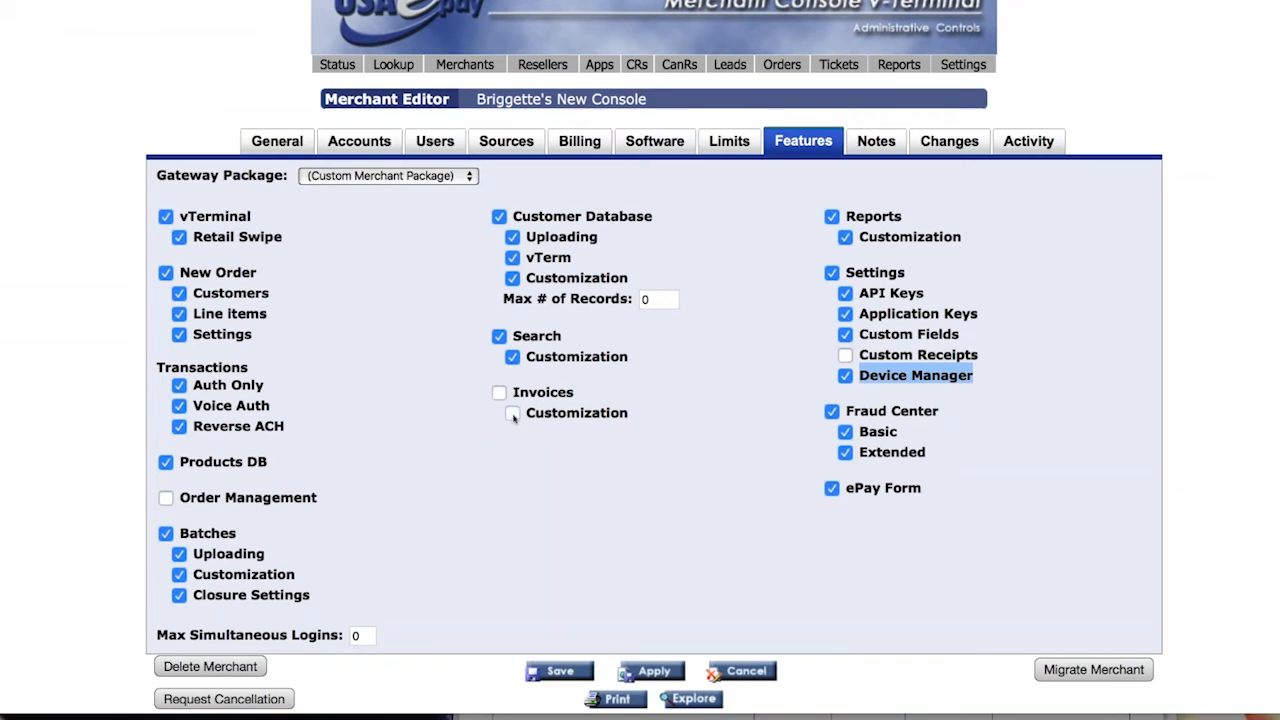